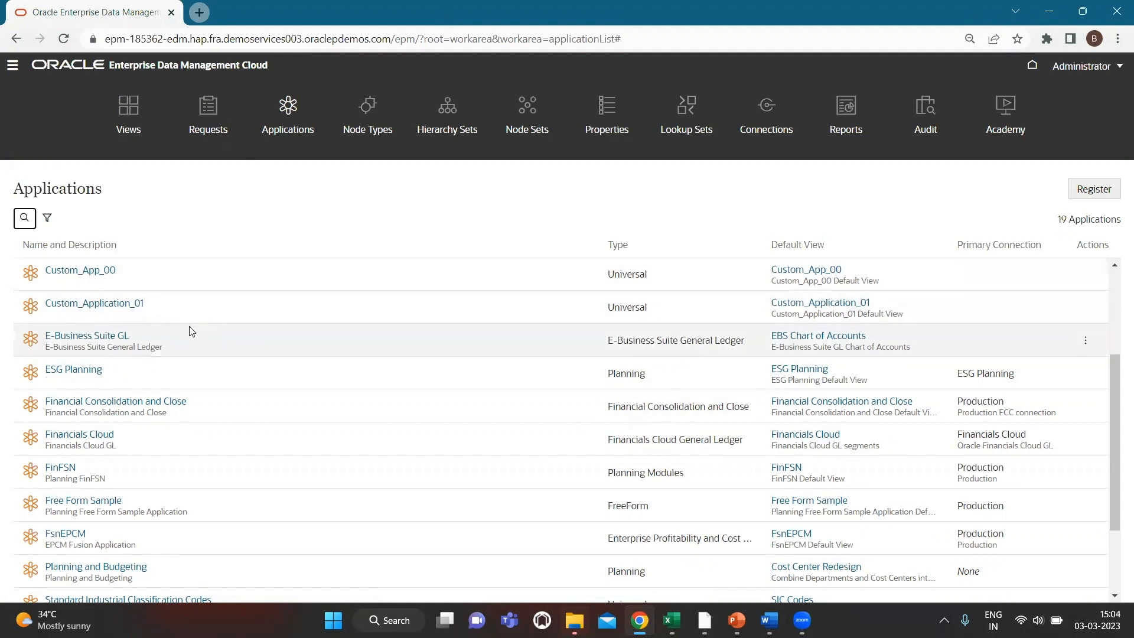
Open the Master View (ERP+EPM) from the list of views
click(133, 122)
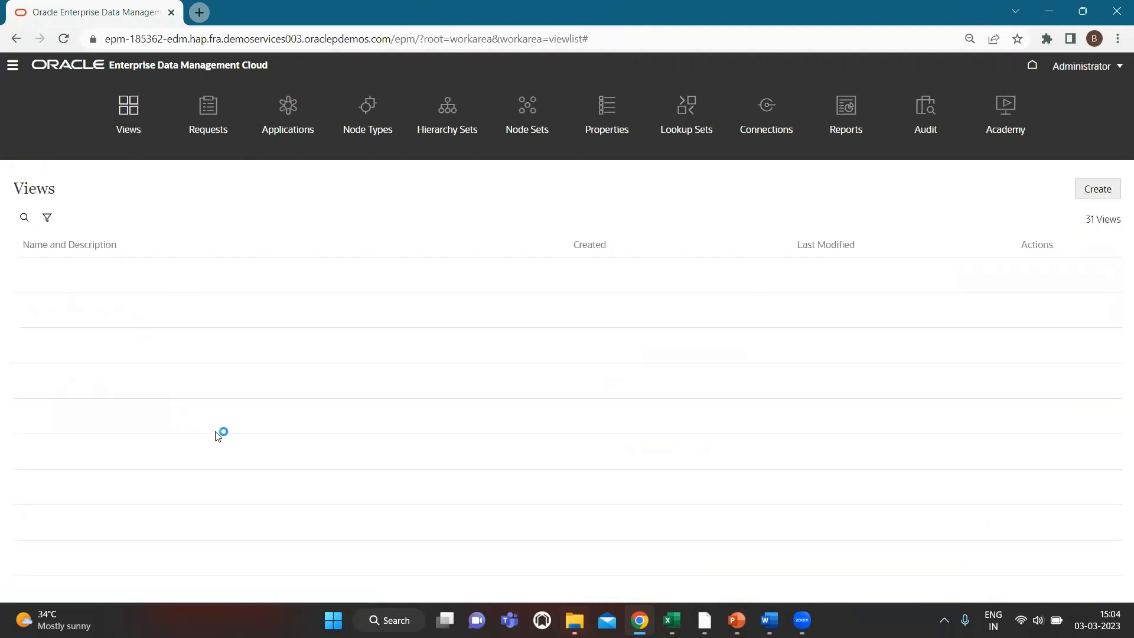
scroll(217, 399, down, 1)
scroll(217, 400, down, 7)
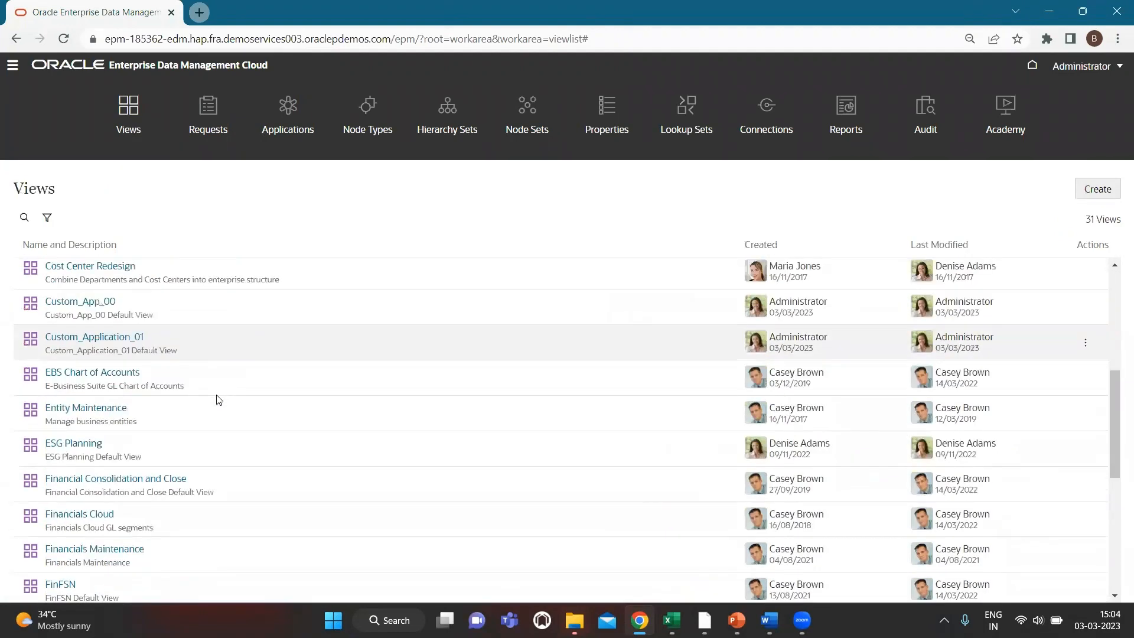
scroll(218, 400, down, 3)
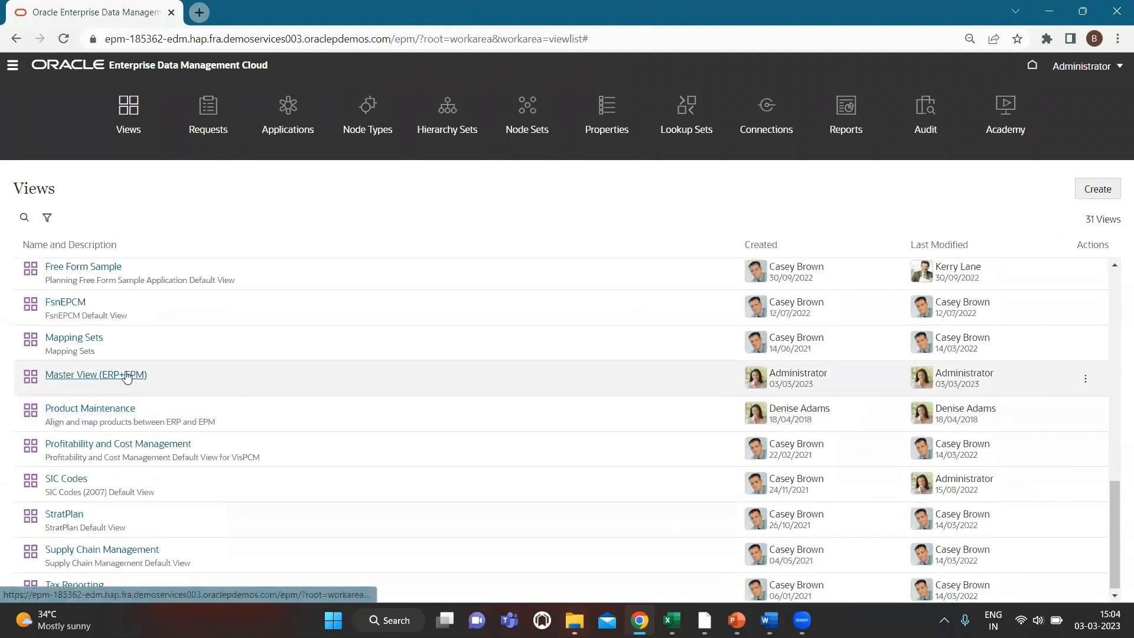
click(140, 376)
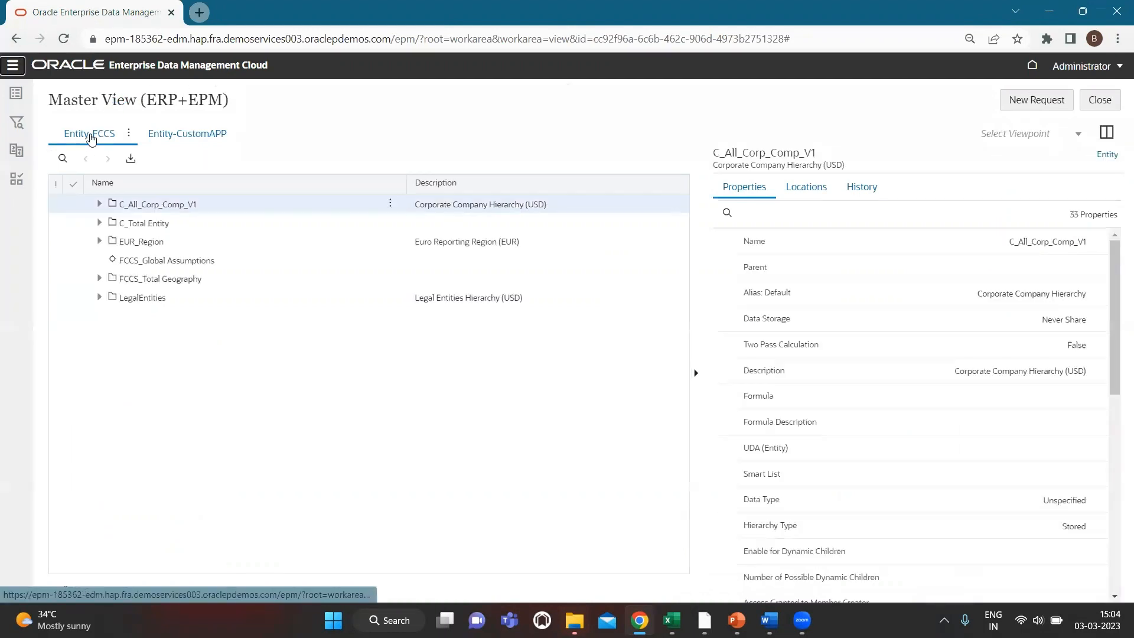
Display the Entity-CustomAPP viewpoint side by side with the Entity-FCCS viewpoint
mouse_move(93, 140)
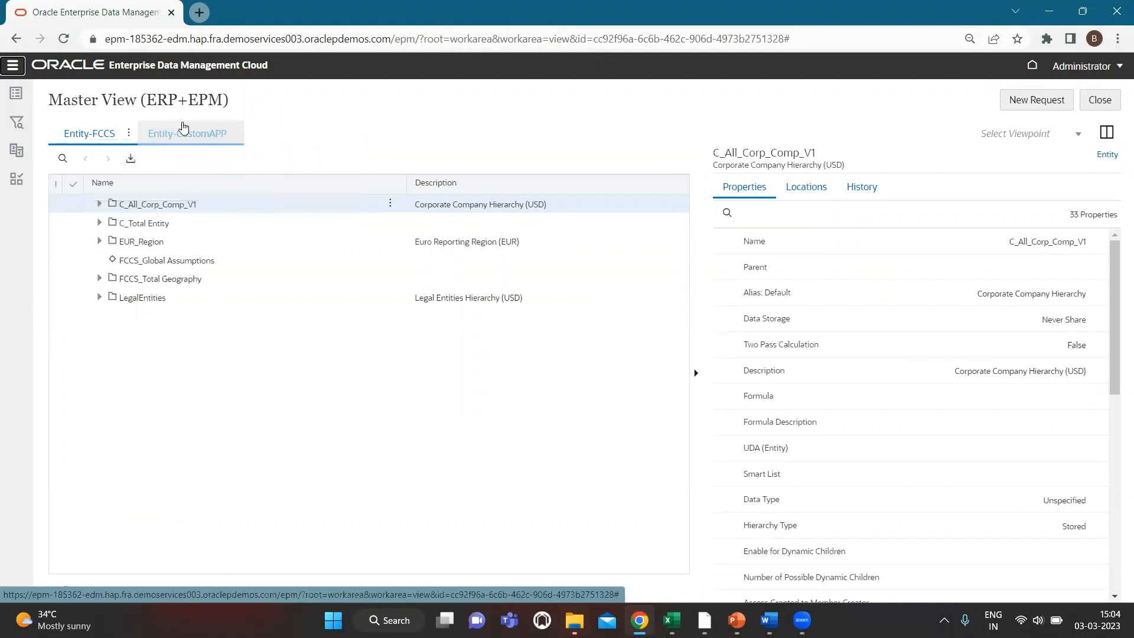
mouse_move(168, 144)
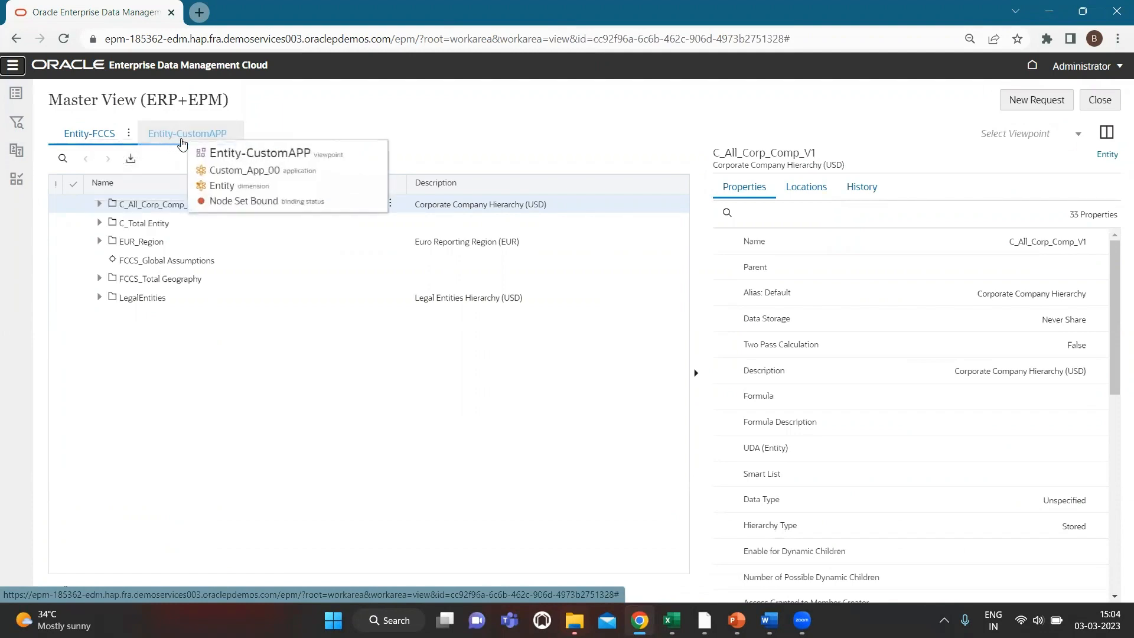
click(194, 132)
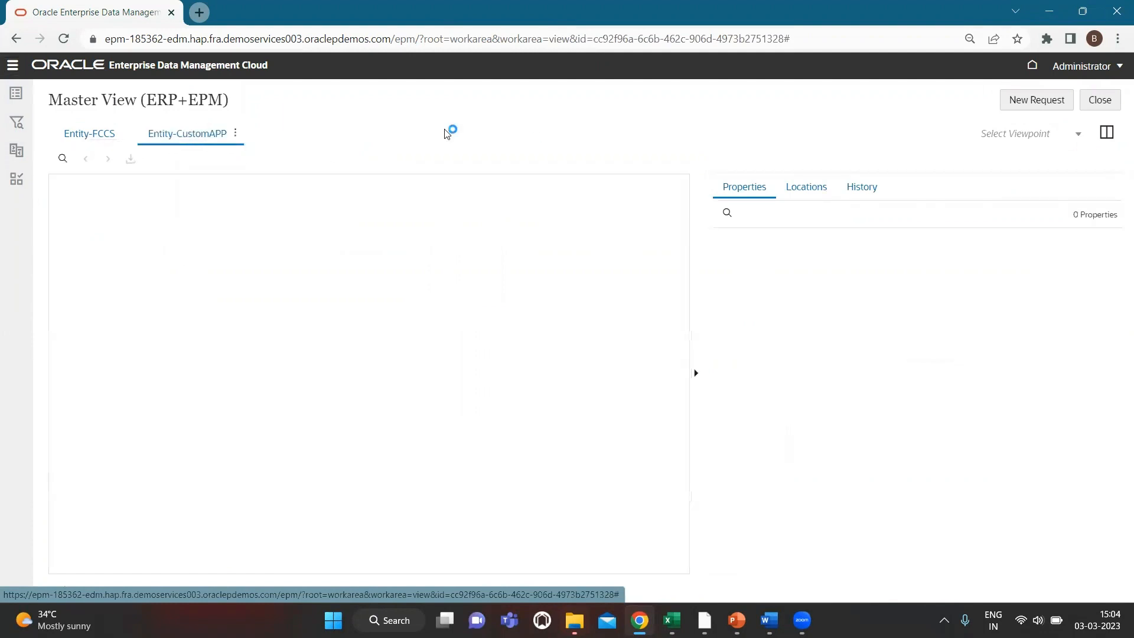
click(1106, 133)
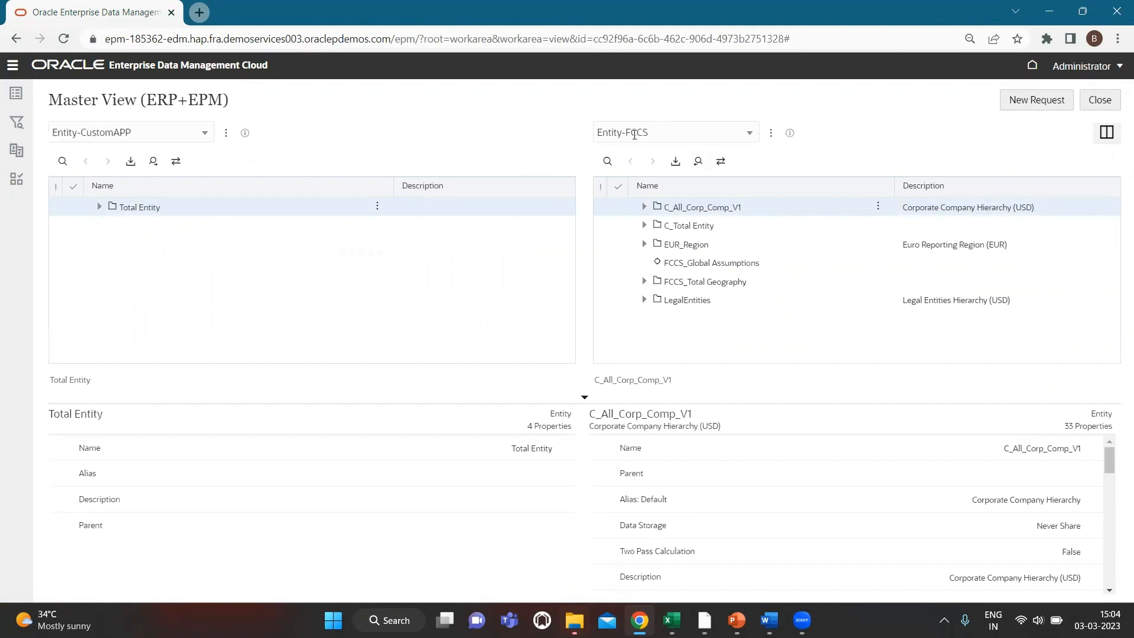
Inspect the Entity node type in the Entity-FCCS viewpoint's data chain and view its converter from the Custom_App_00 source
click(771, 134)
click(793, 153)
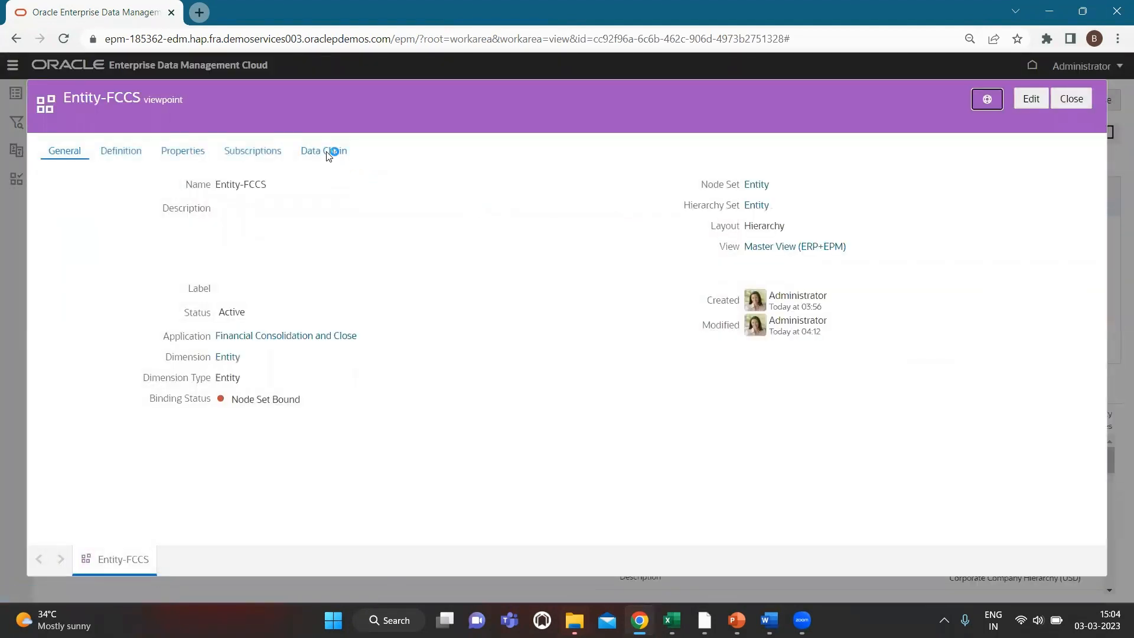
click(328, 154)
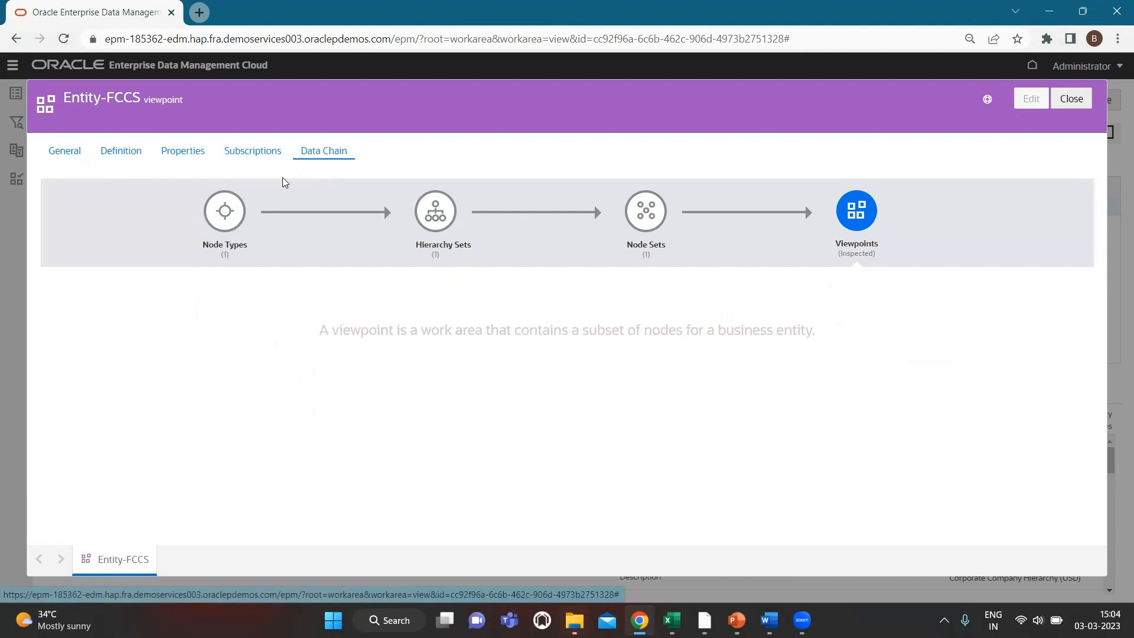
click(234, 214)
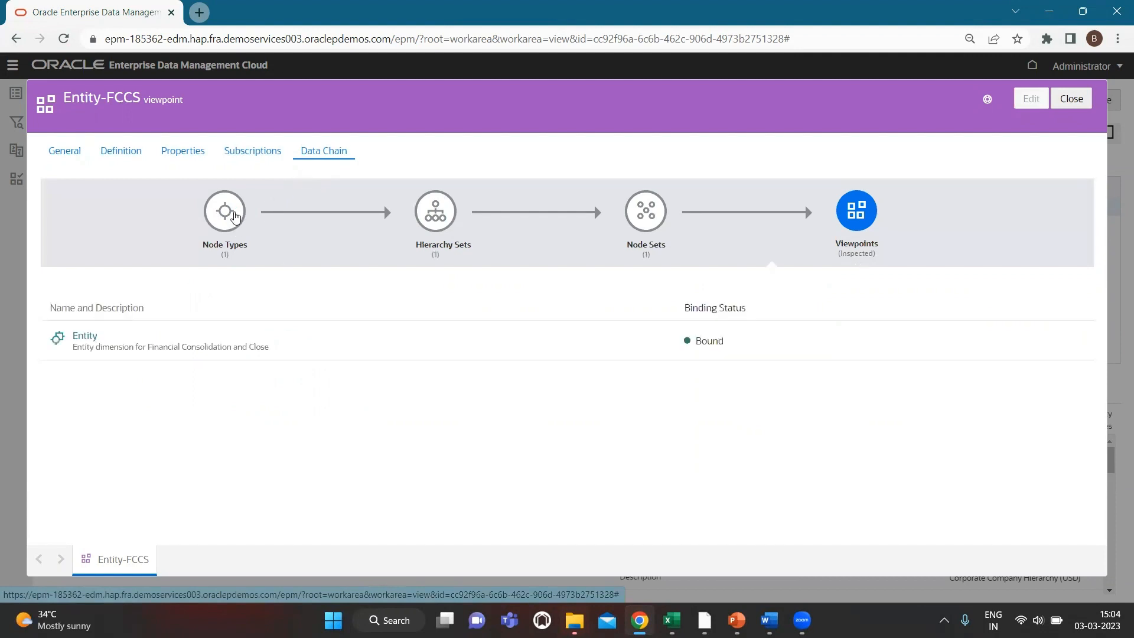
click(86, 337)
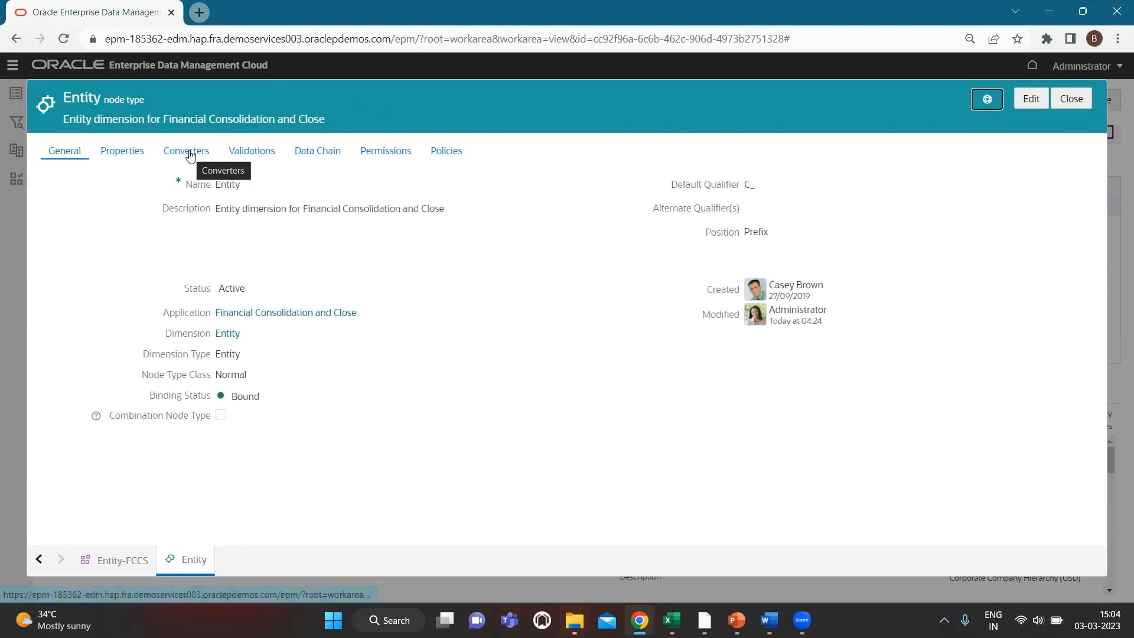
click(190, 154)
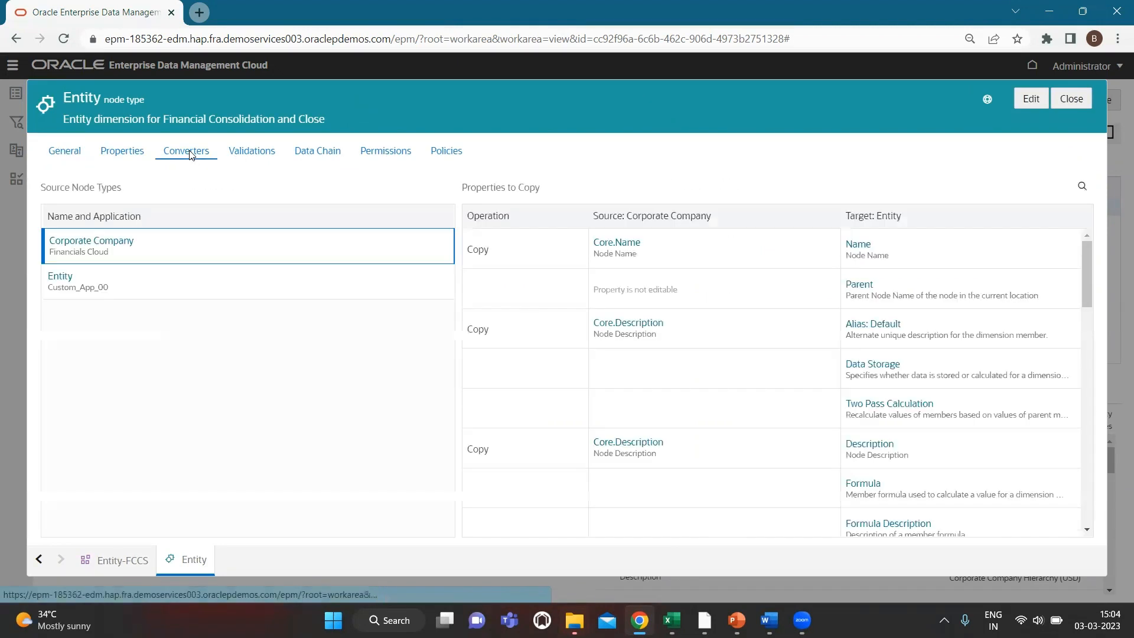
click(132, 287)
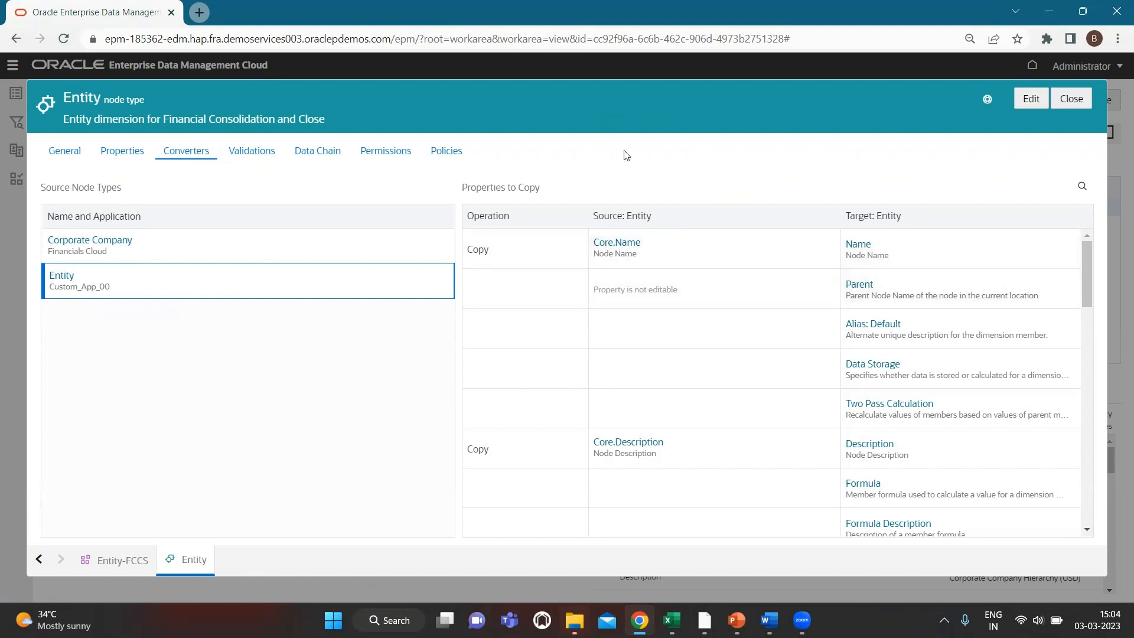
Check the source-to-target mapping in the Excel workbook's Sheet1, then return to the browser and close the Entity node type inspector
key(alt+Tab)
key(alt+Tab)
key(alt+Tab)
key(alt+Tab)
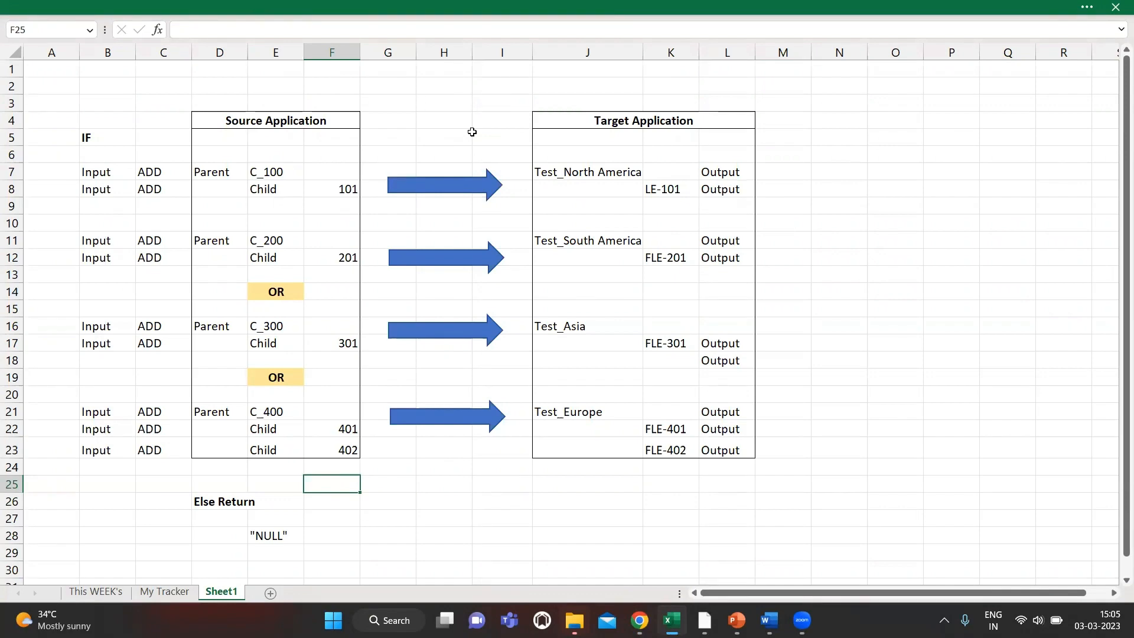
key(alt+Tab)
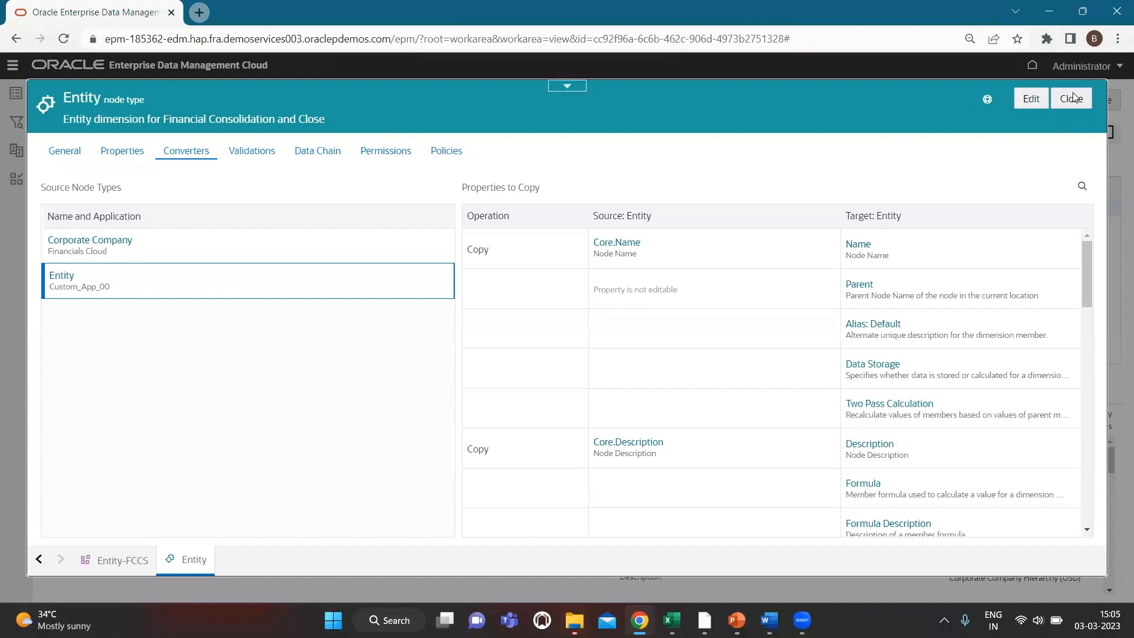
click(1071, 98)
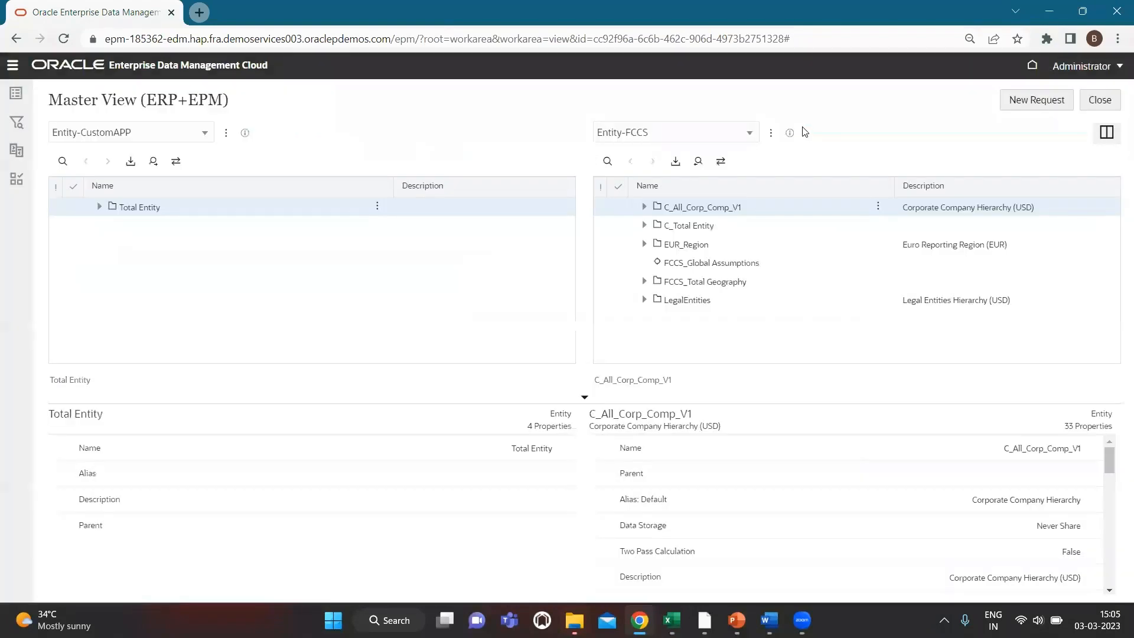
Inspect the Entity-FCCS viewpoint's subscriptions and close the inspector
click(771, 133)
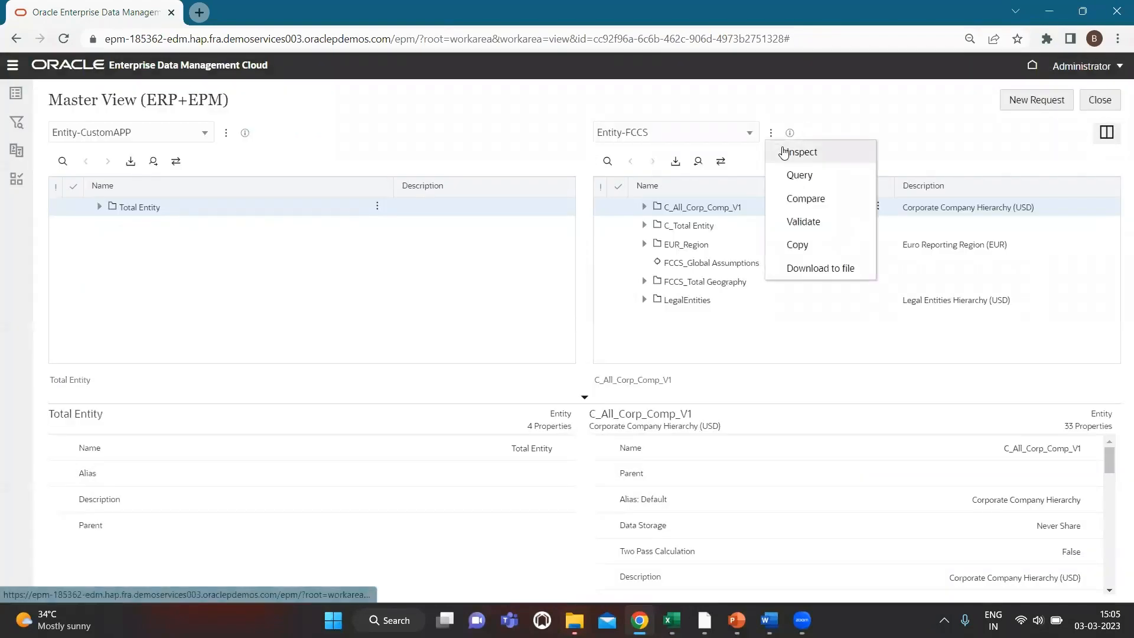
click(778, 152)
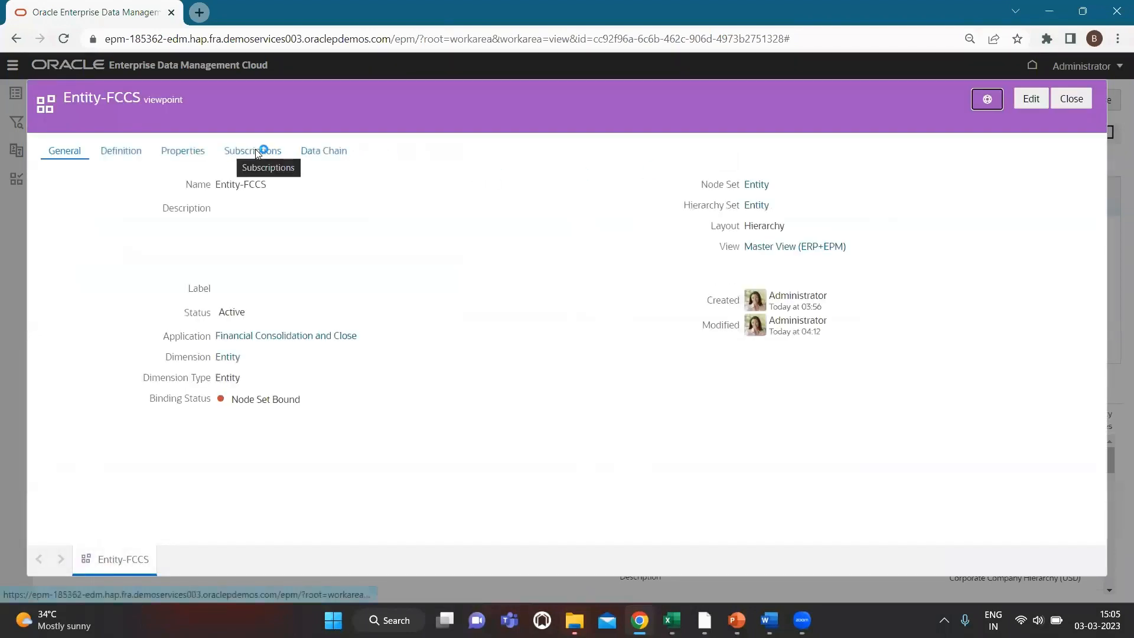
click(254, 152)
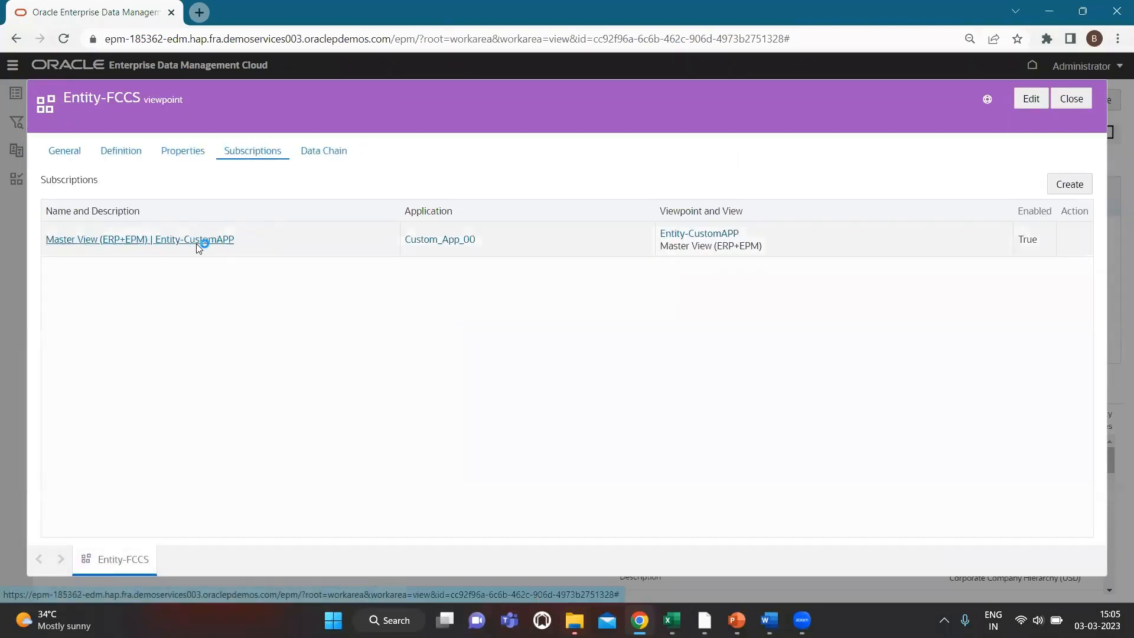
click(1075, 101)
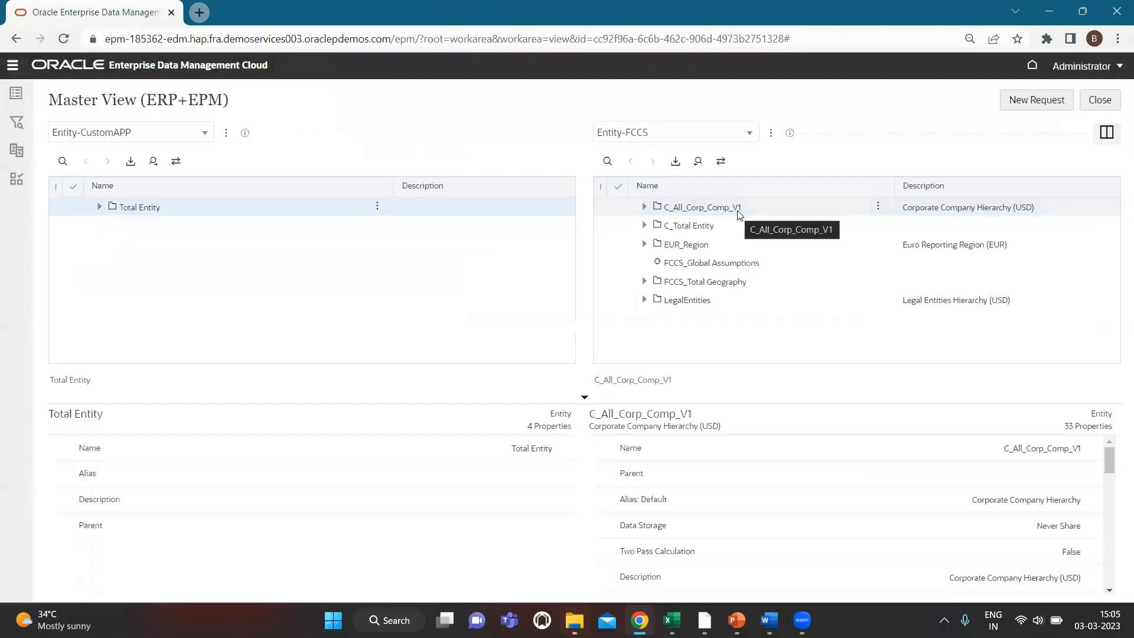
Switch to the Excel mapping sheet and examine the Source Application and Target Application headings in row 4
key(alt+Tab)
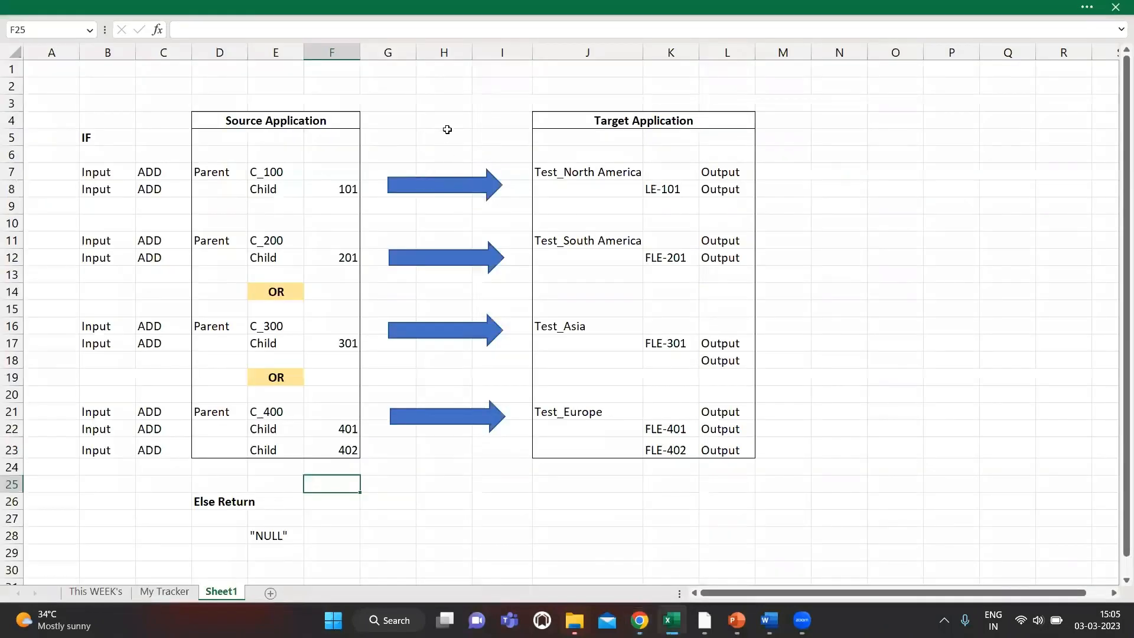
click(448, 124)
click(448, 105)
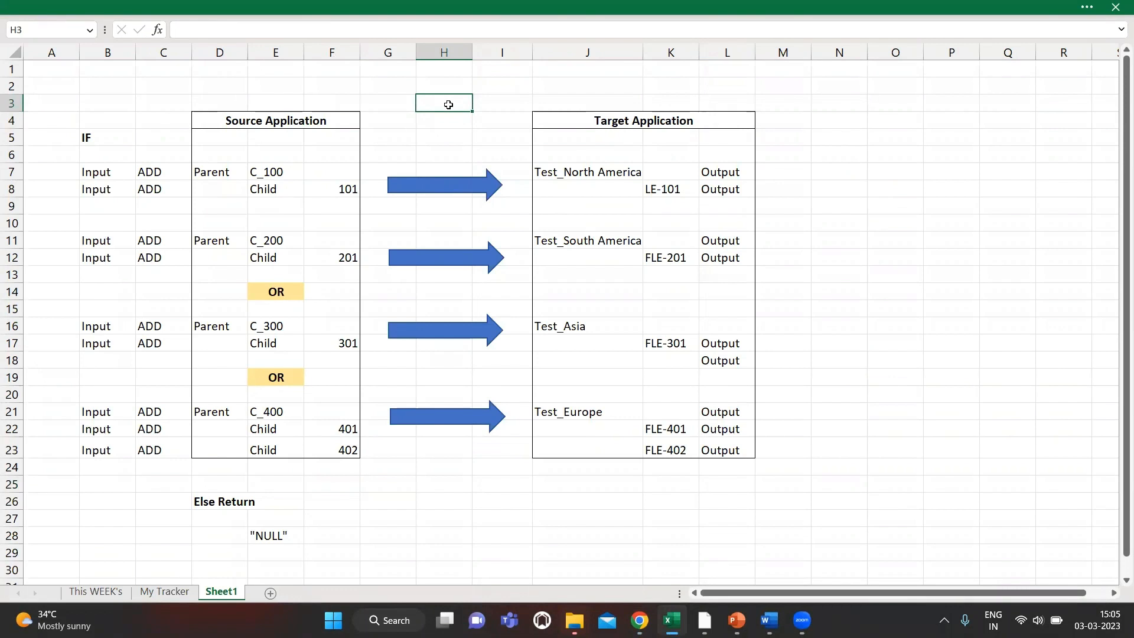
key(Left)
key(Left)
key(Left)
key(Left)
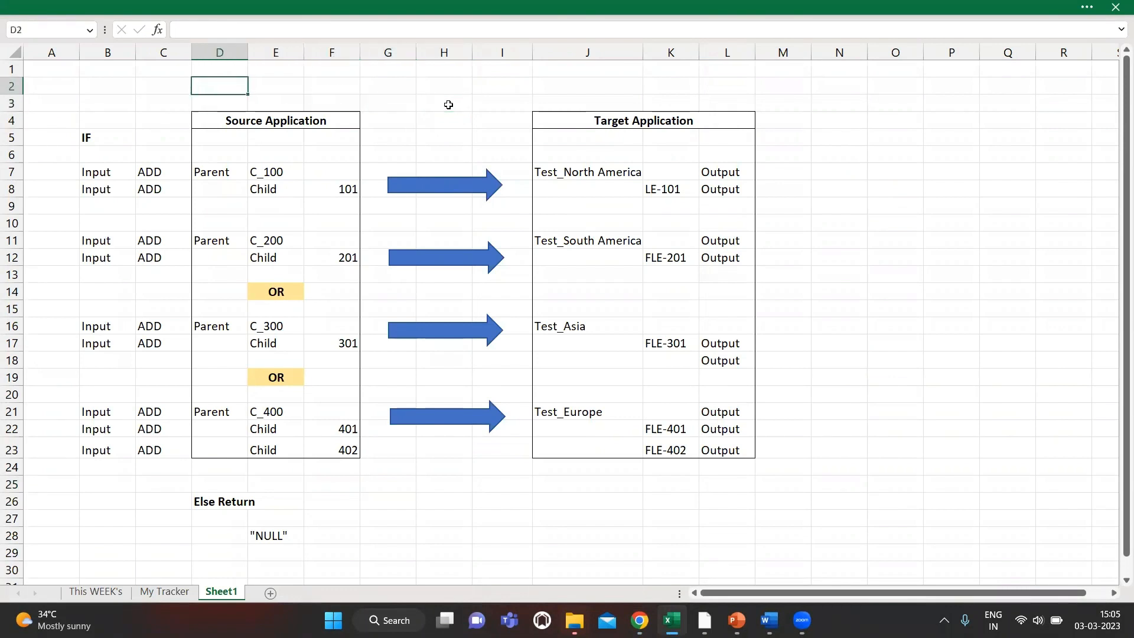
key(Left)
key(Down)
key(Right)
key(Right)
key(Right)
key(Right)
key(Right)
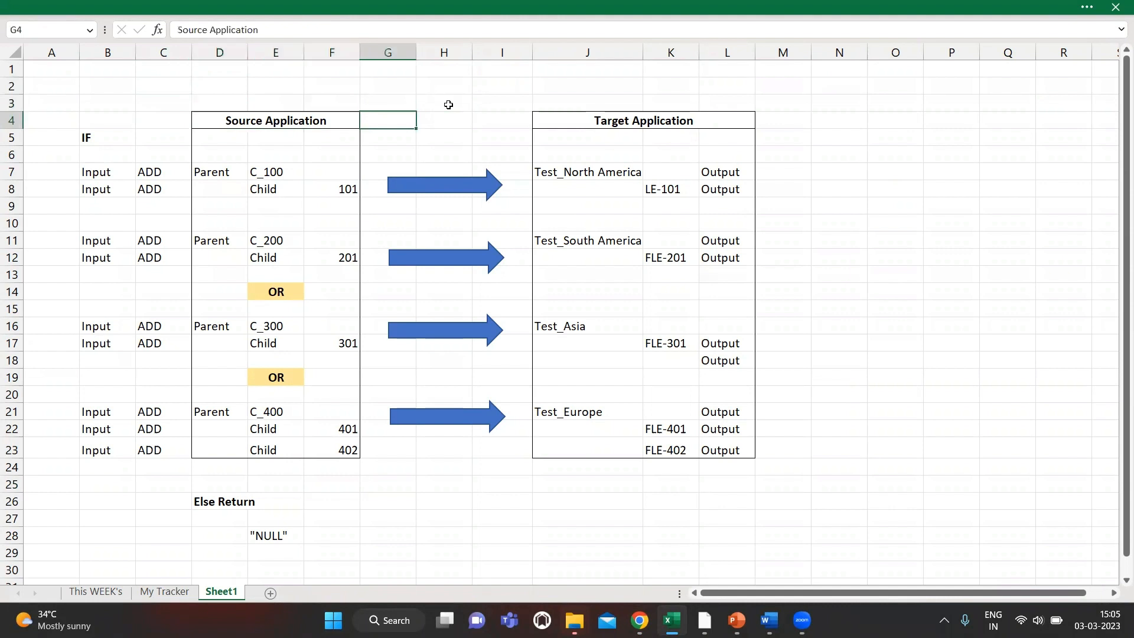
key(Left)
key(Left)
key(Left)
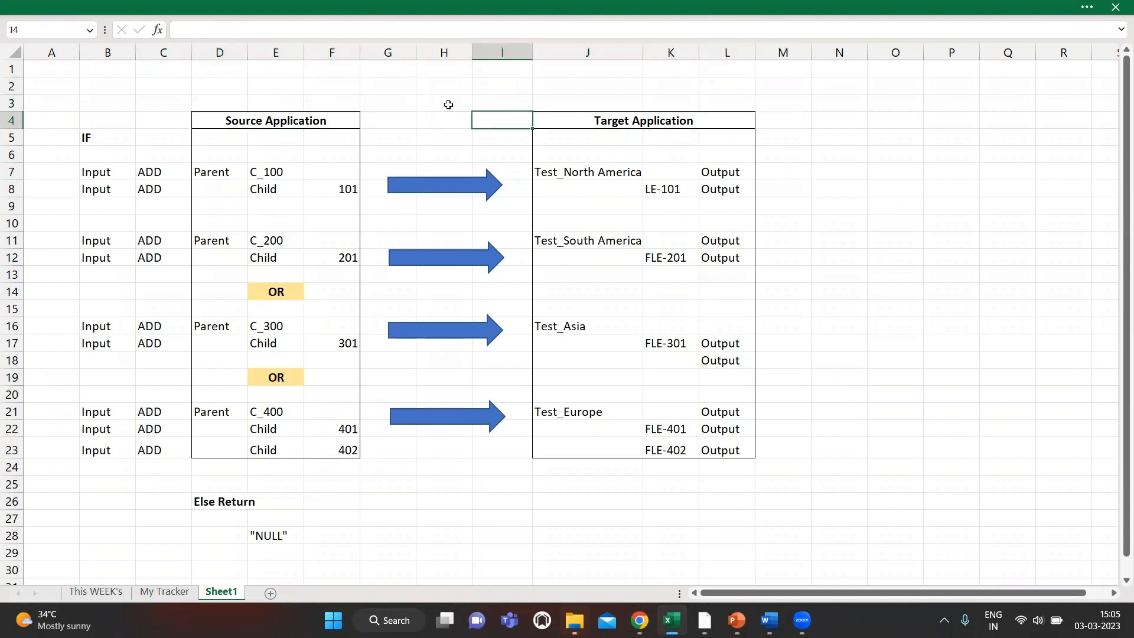
Examine the input, action and parent cells of the first source mapping in row 7
key(Down)
key(Left)
key(Left)
key(Down)
key(Down)
key(Up)
key(Up)
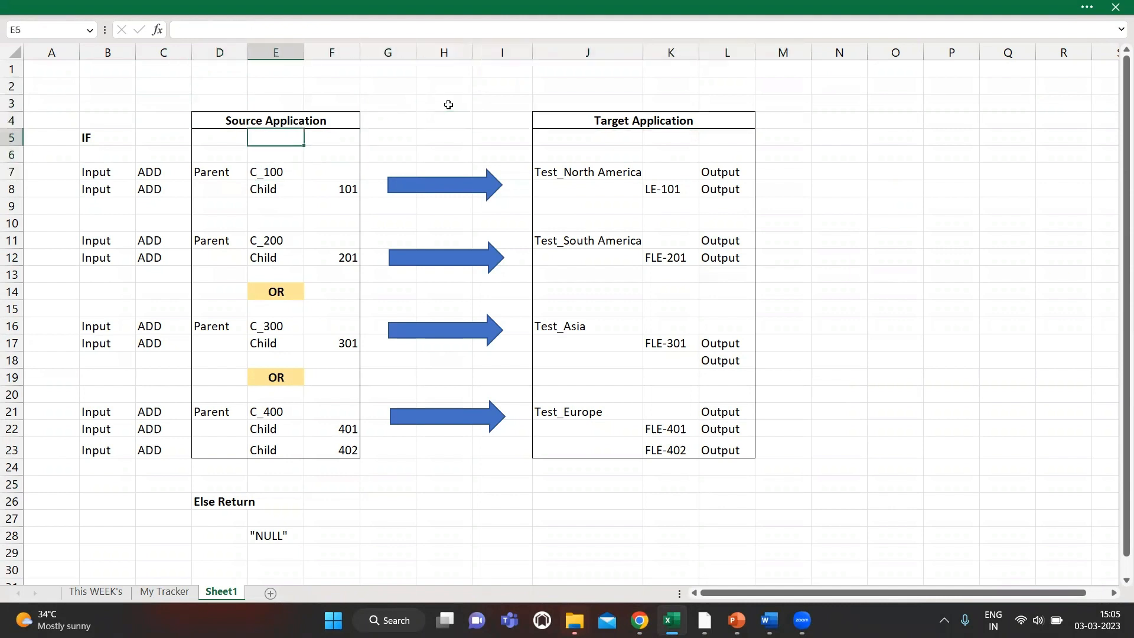
key(Left)
key(Down)
key(Down)
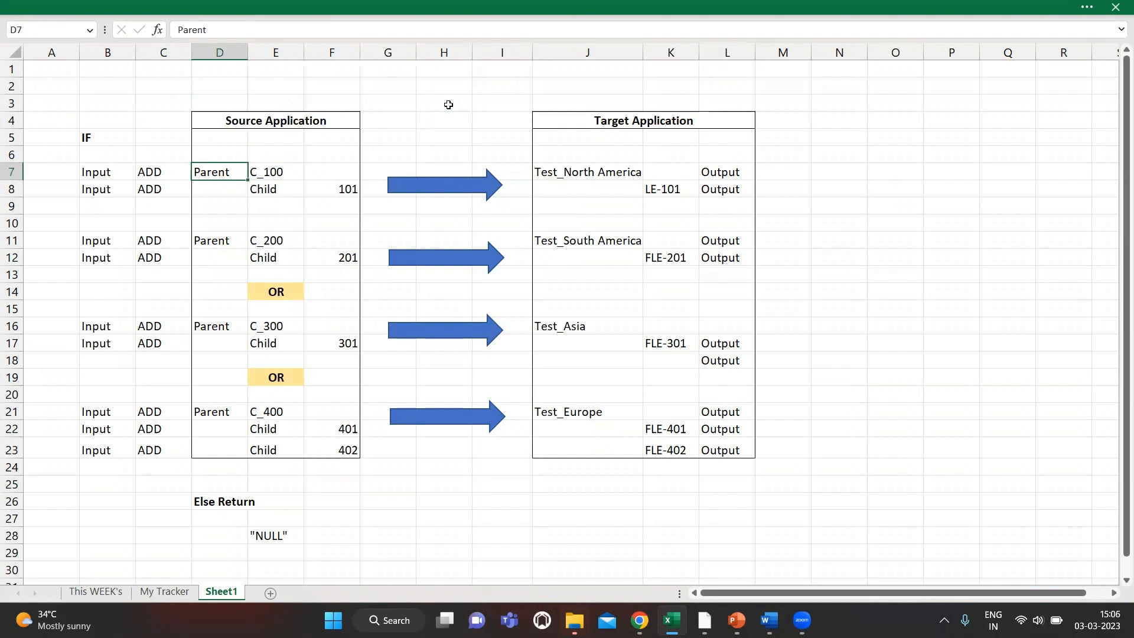
key(Left)
key(Left)
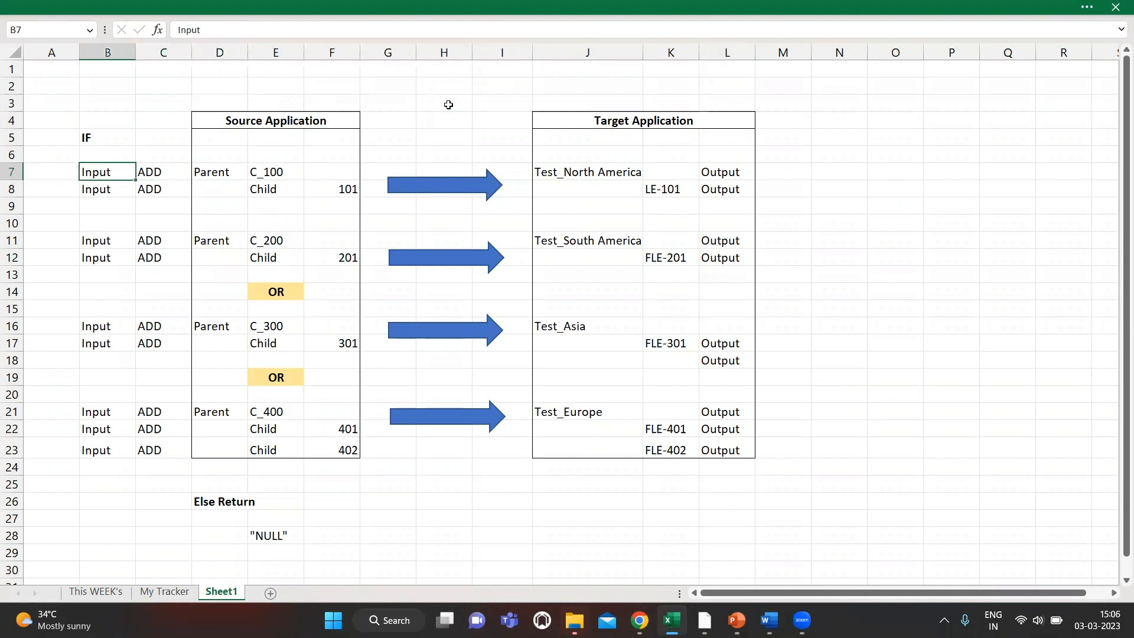
key(Right)
key(Right)
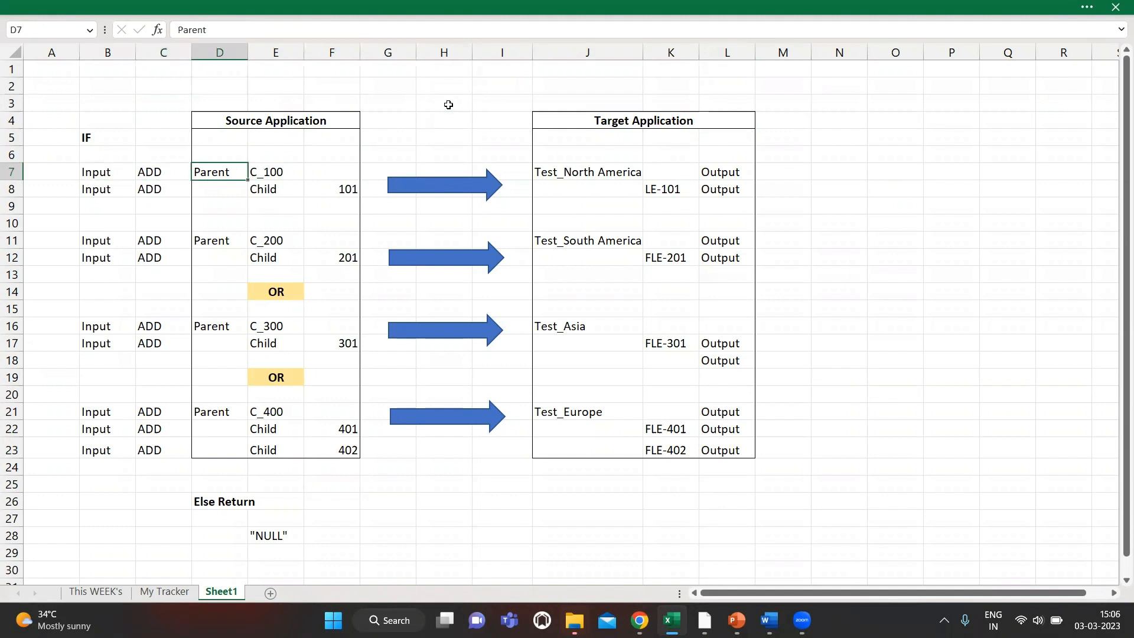
key(Right)
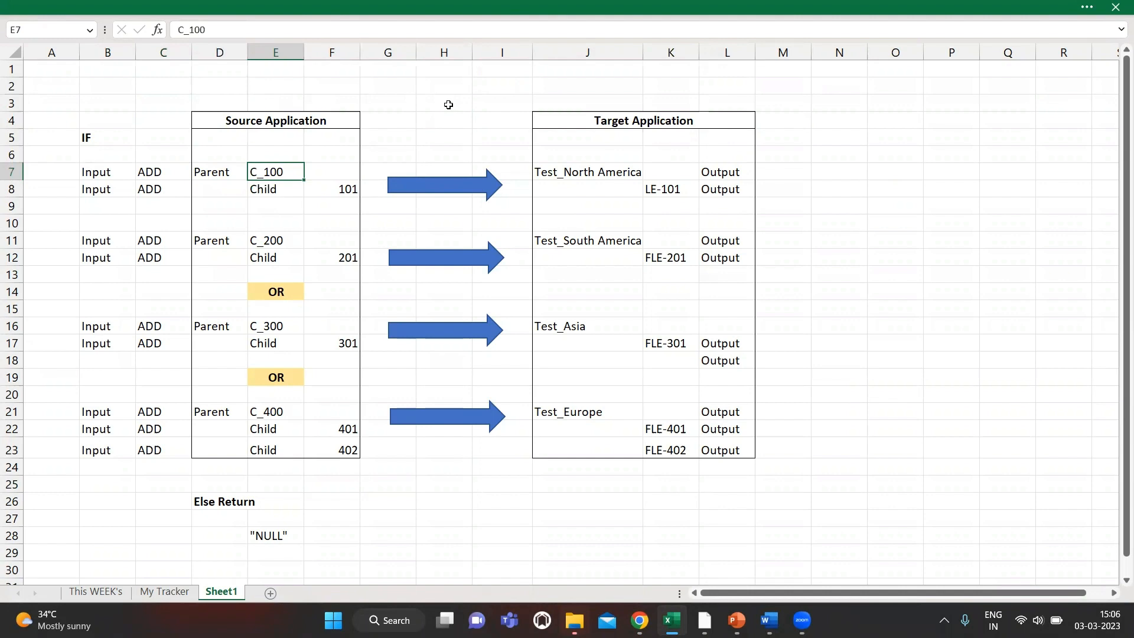
Make the source parent C_100 in cell E7 bold
key(Right)
key(Right)
key(Right)
key(Left)
key(Left)
key(Left)
key(ctrl+b)
Make the target parent Test_North America in cell J7 bold
key(Right)
key(Right)
key(Right)
key(Right)
key(Right)
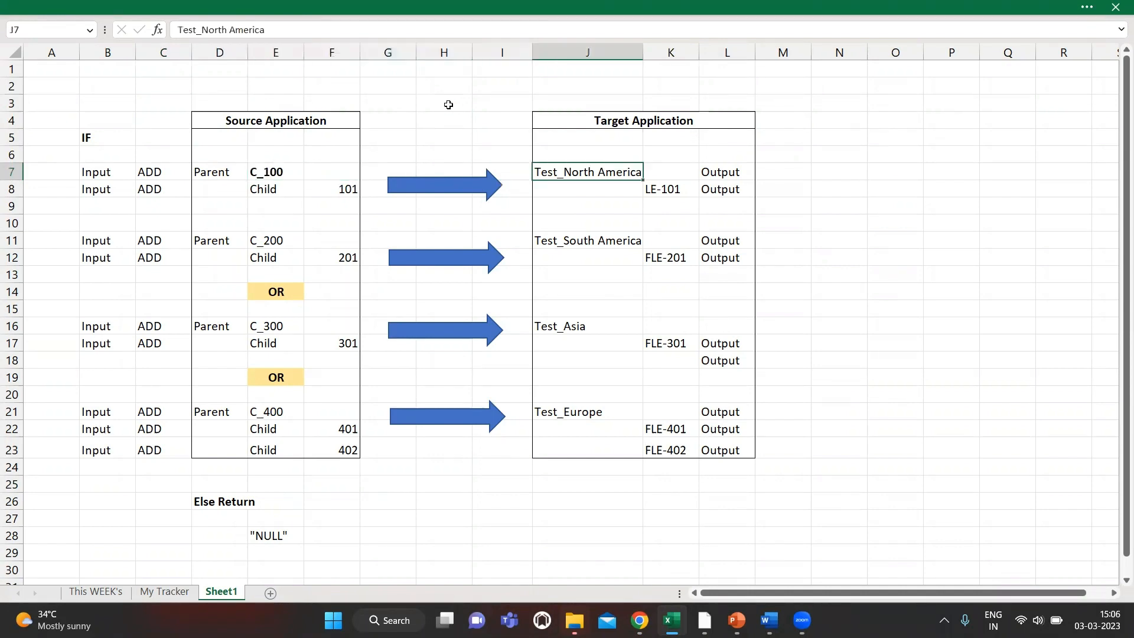
key(ctrl+b)
Examine the input, action and child cells of the first source mapping in row 8
key(Down)
key(Down)
key(Up)
key(Left)
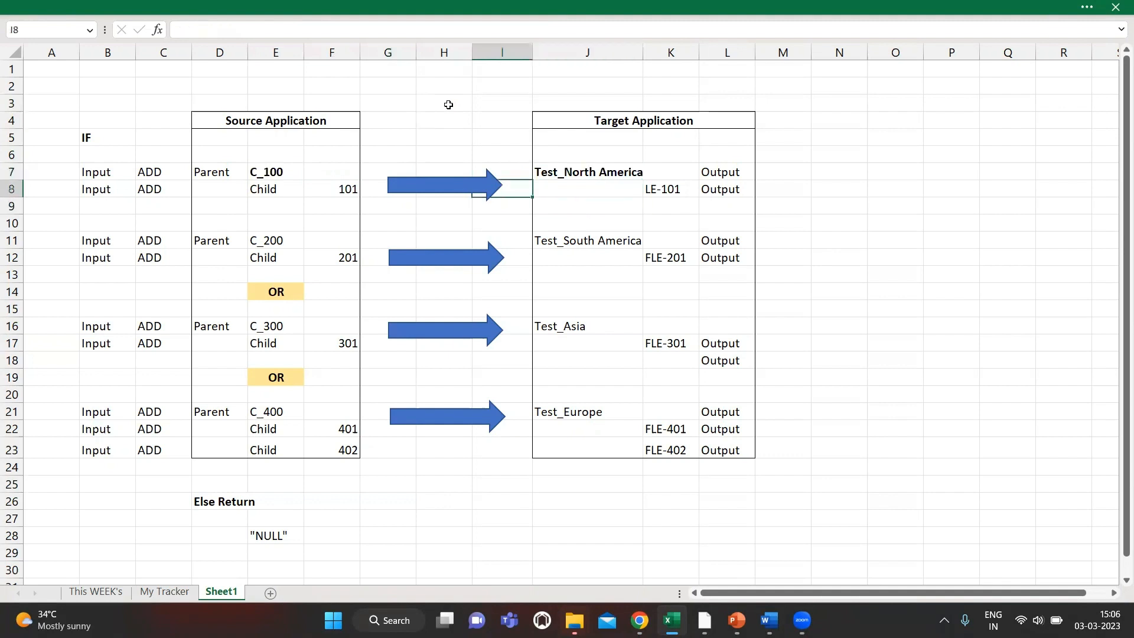
key(Left)
key(Left)
key(Left)
key(Left)
key(Left)
key(Left)
key(Left)
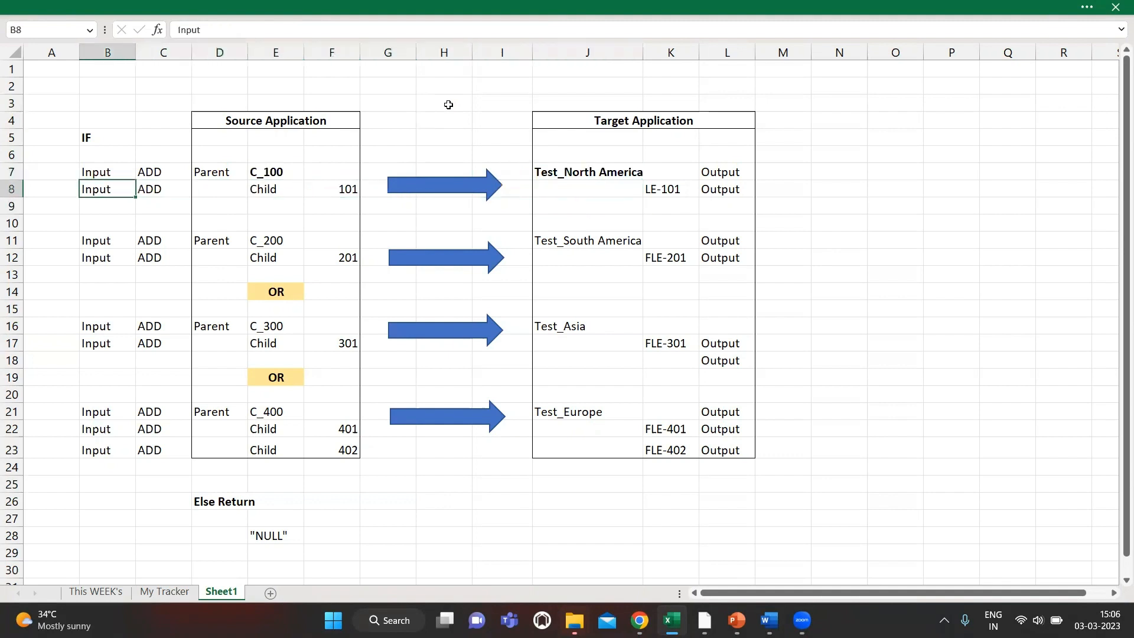
key(Right)
key(Right)
key(Right)
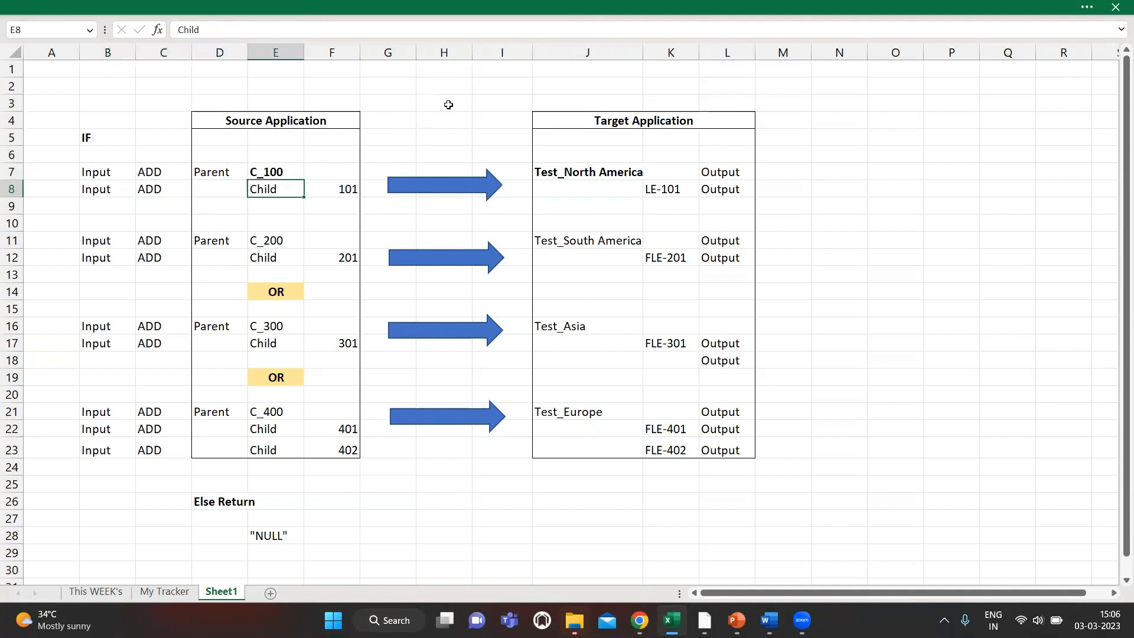
Make the source child 101 in cell F8 bold
key(Up)
key(Right)
key(Down)
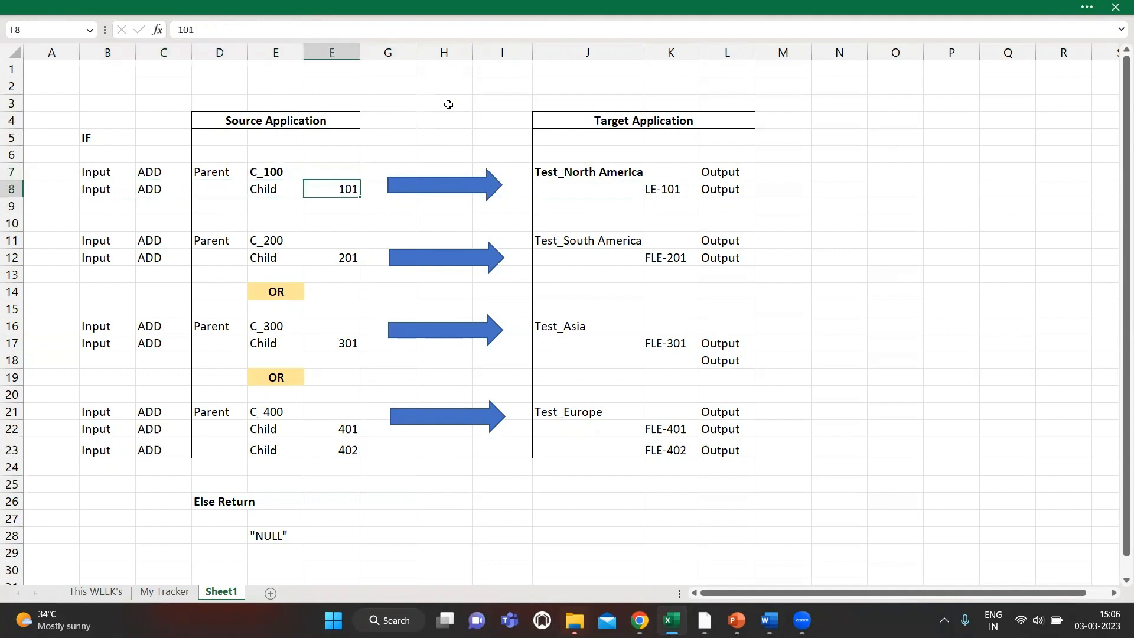
key(Left)
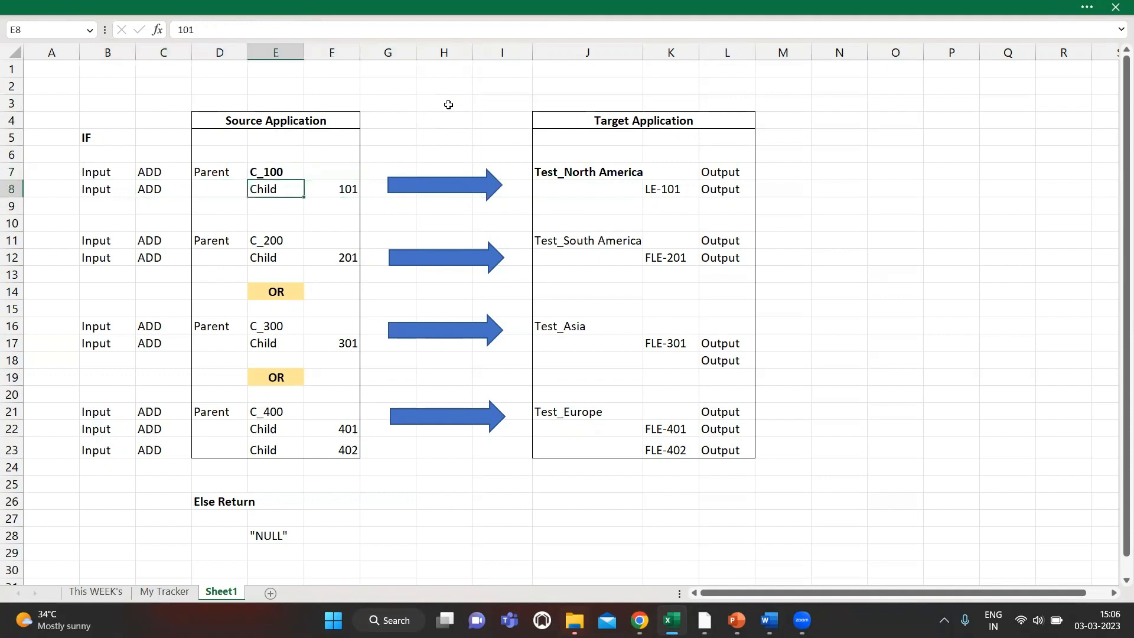
key(Right)
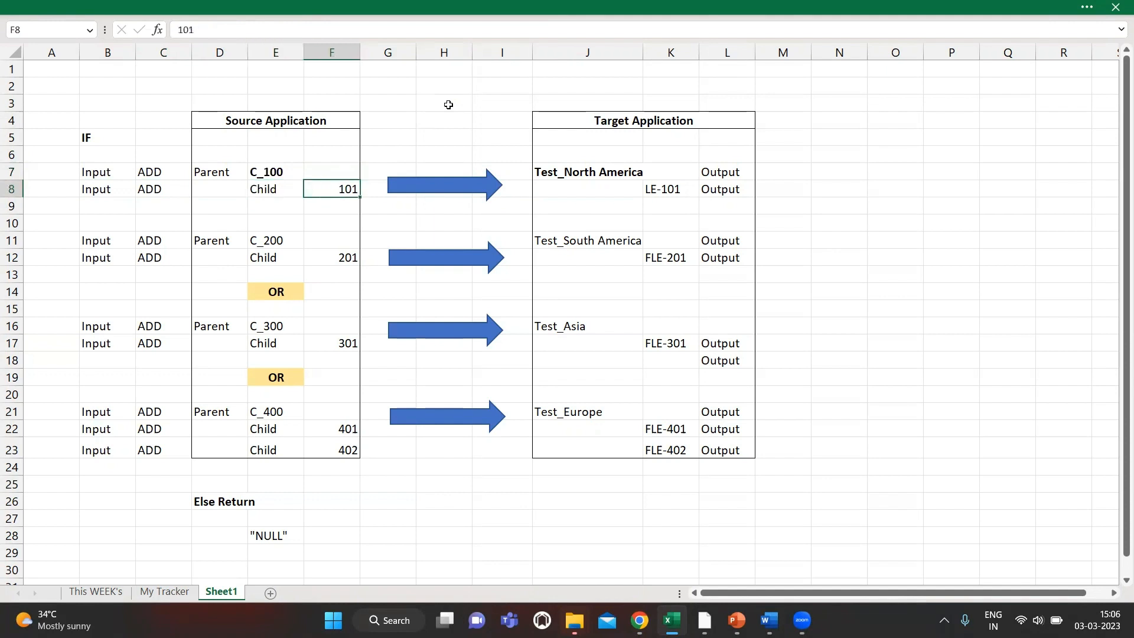
key(Right)
key(Left)
key(ctrl+b)
Make the target child LE-101 in cell K8 bold
key(Right)
key(Right)
key(Right)
key(Right)
key(Right)
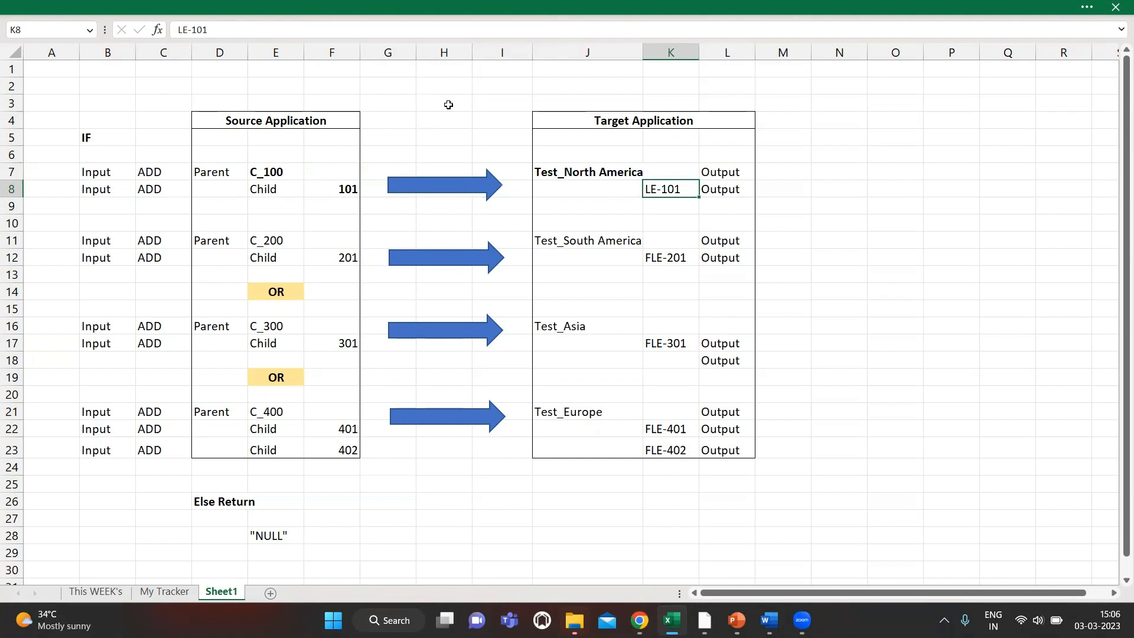
key(ctrl+b)
Make the source parent C_200 in cell E11 bold
key(Down)
key(Left)
key(Left)
key(Down)
key(Left)
key(Left)
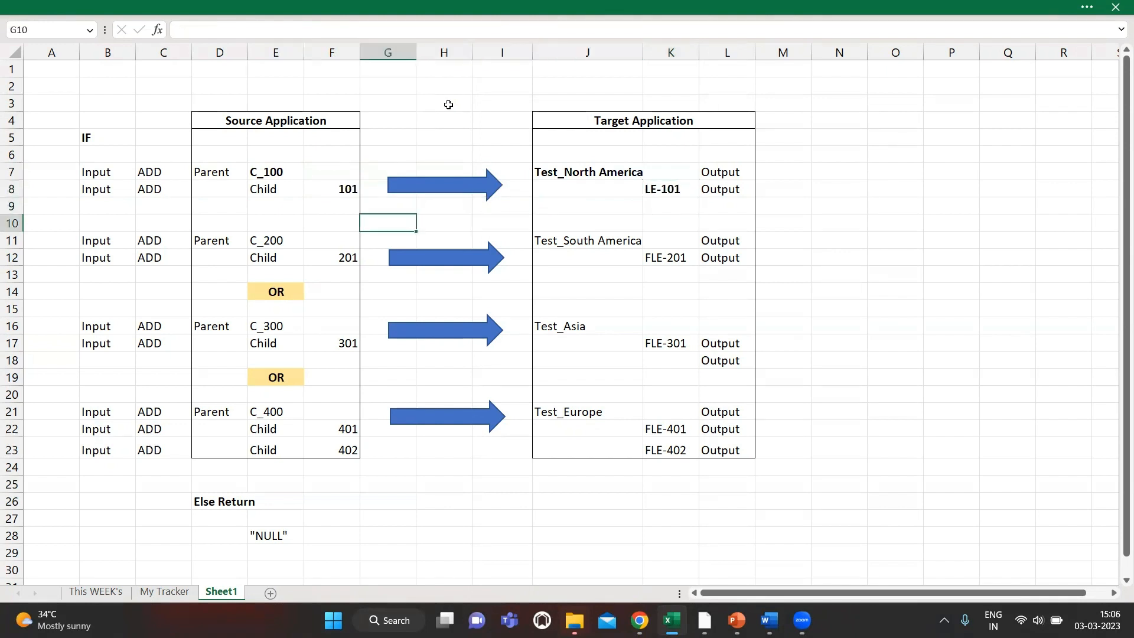
key(Down)
key(Left)
key(Left)
key(Left)
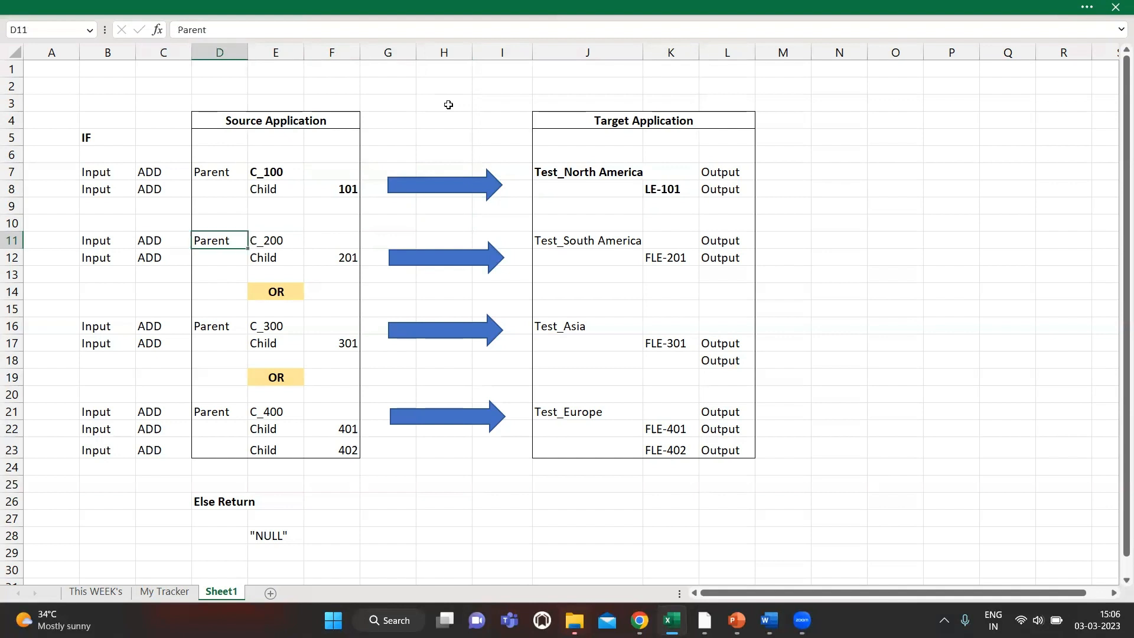
key(Right)
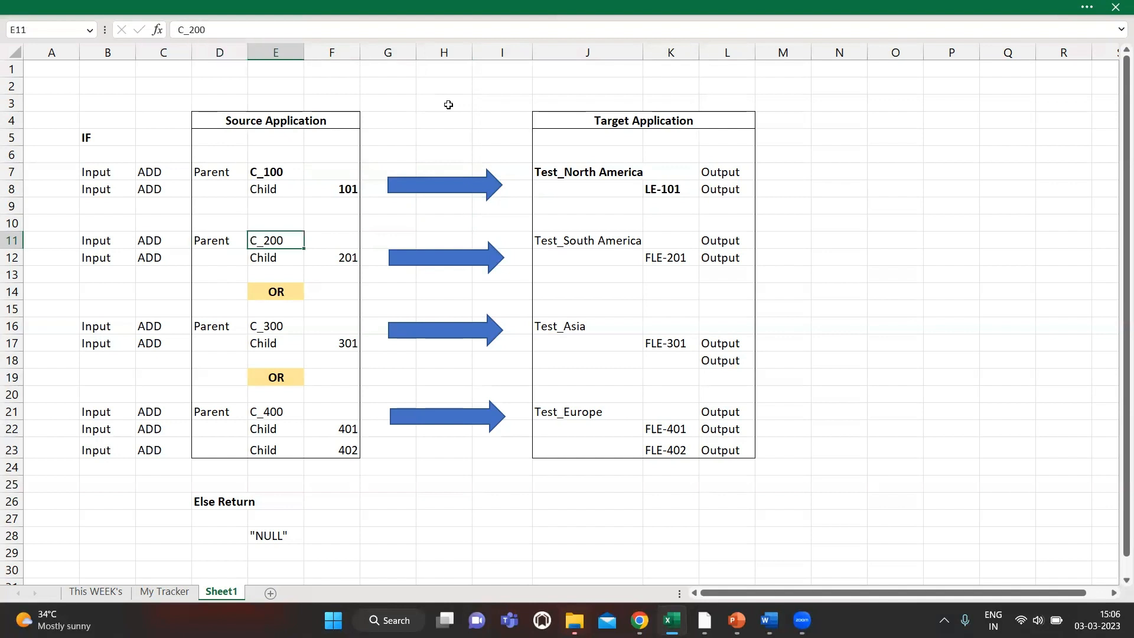
text(b)
key(Escape)
Make the target parent Test_South America in cell J11 bold
key(Right)
key(Right)
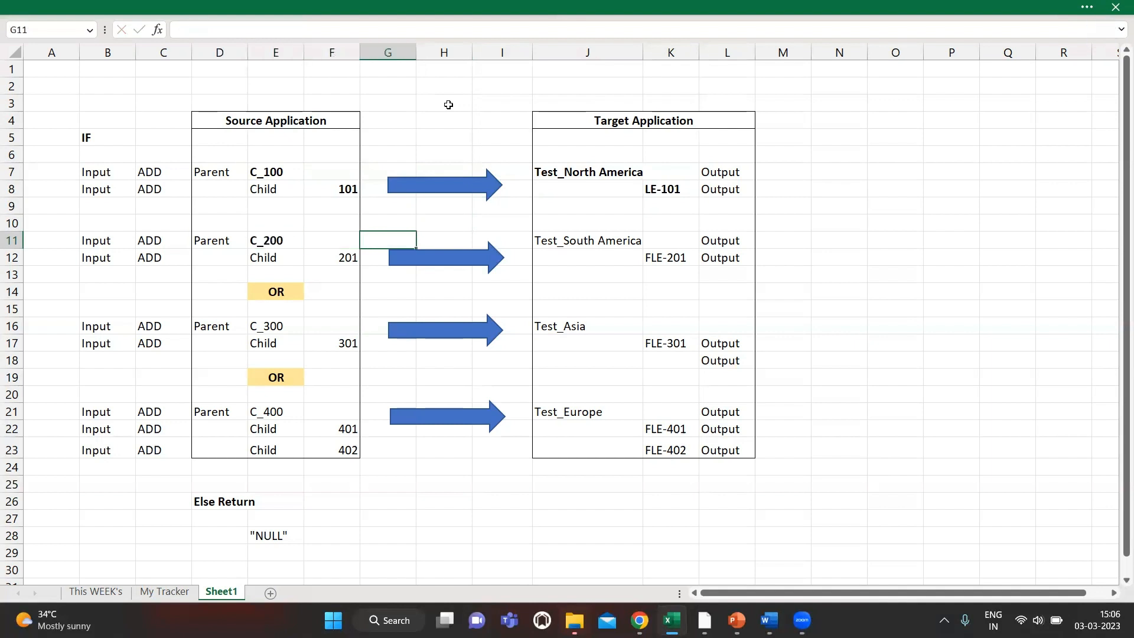
key(Left)
key(Left)
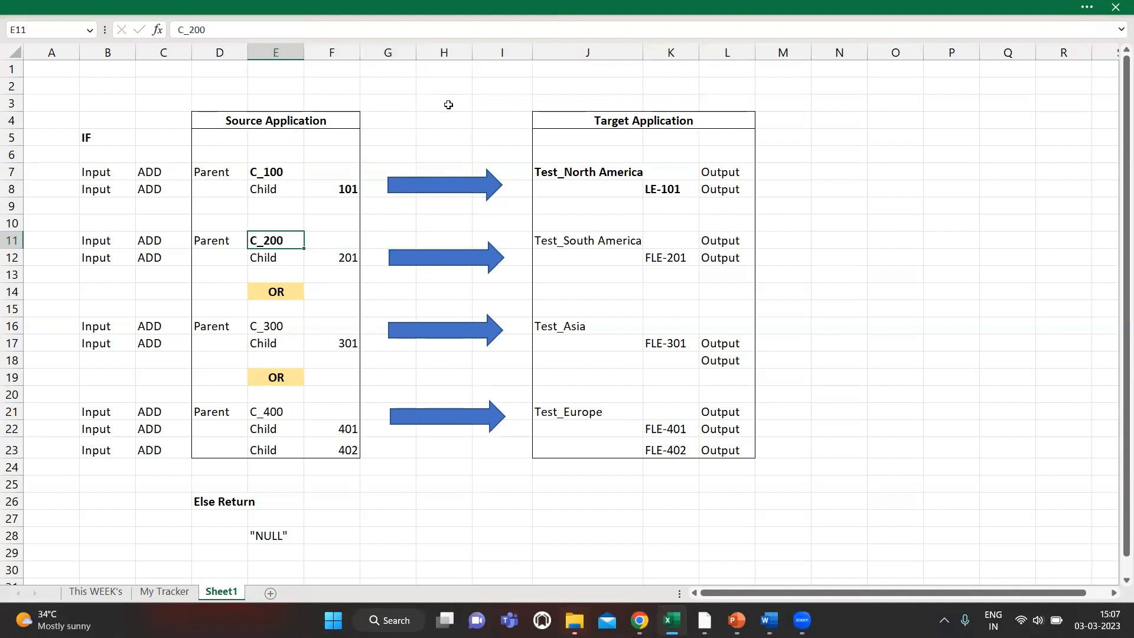
key(Right)
key(Right)
key(Right)
key(Right)
key(Right)
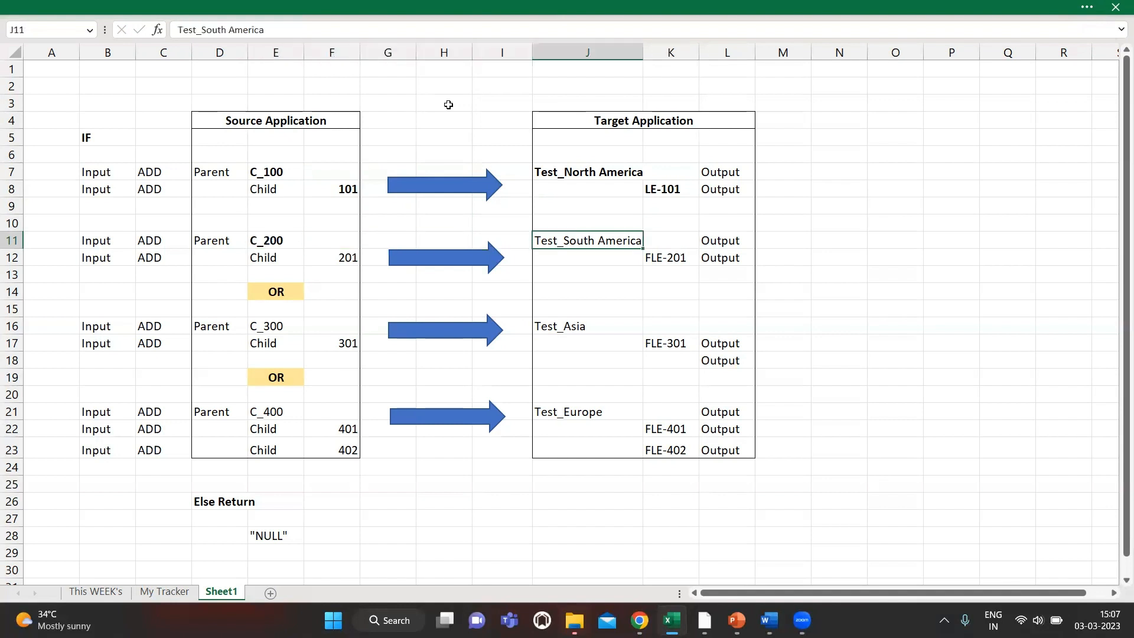
key(ctrl+b)
Re-examine the parent C_100 and child 101 cells of the first source mapping in rows 7 and 8
key(Down)
key(Left)
key(Left)
key(Left)
key(Left)
key(Up)
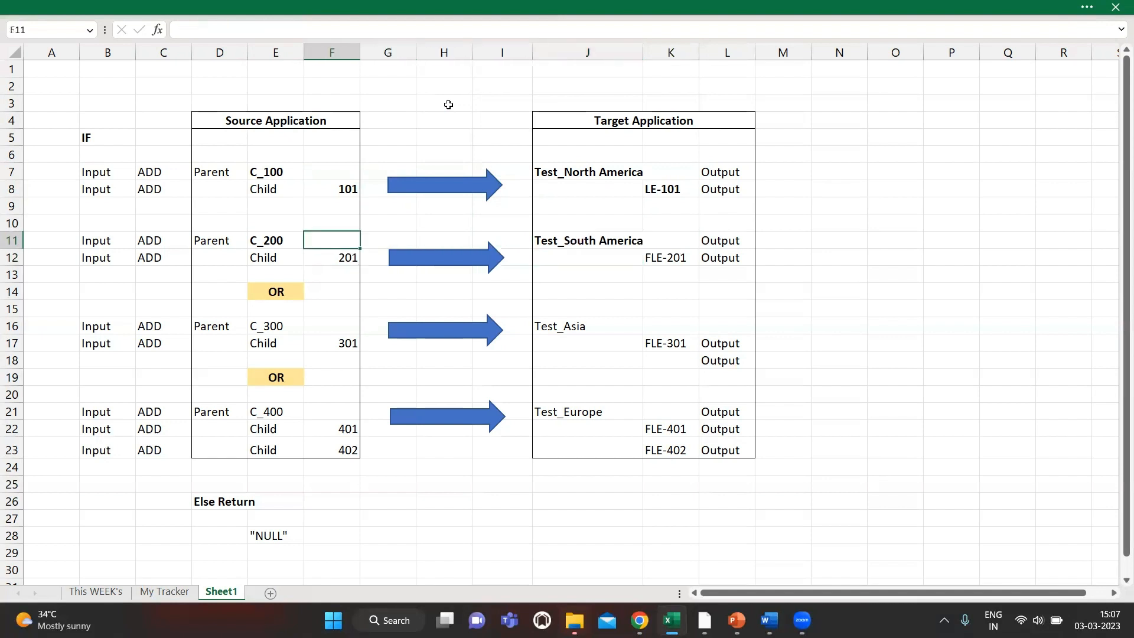
key(Left)
key(Up)
key(Right)
key(Up)
key(Up)
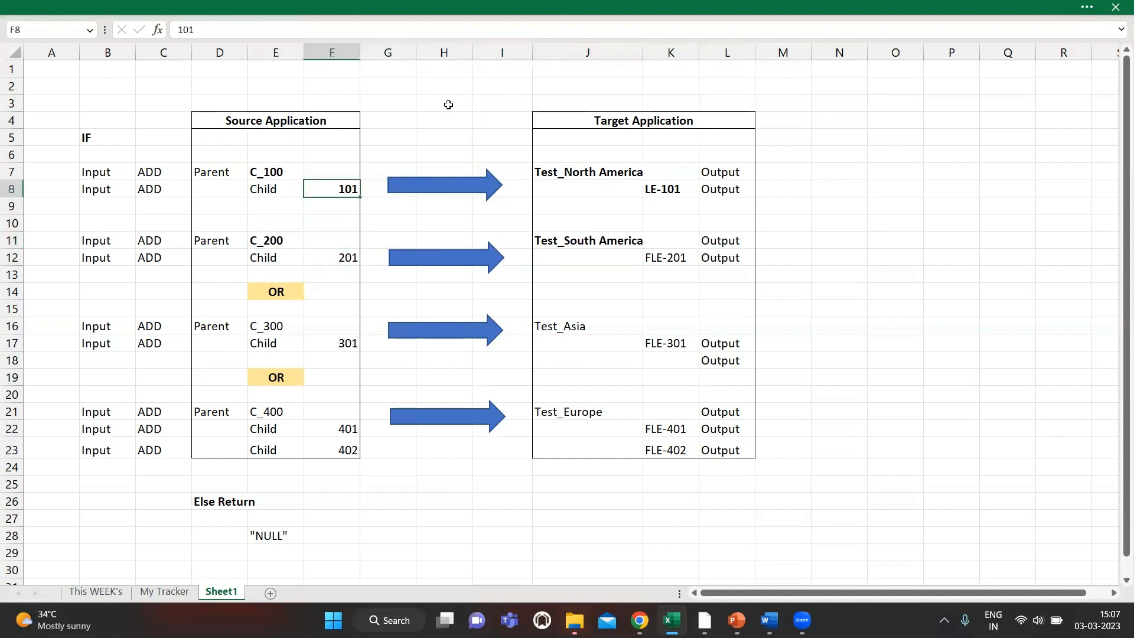
key(Left)
key(Up)
key(Down)
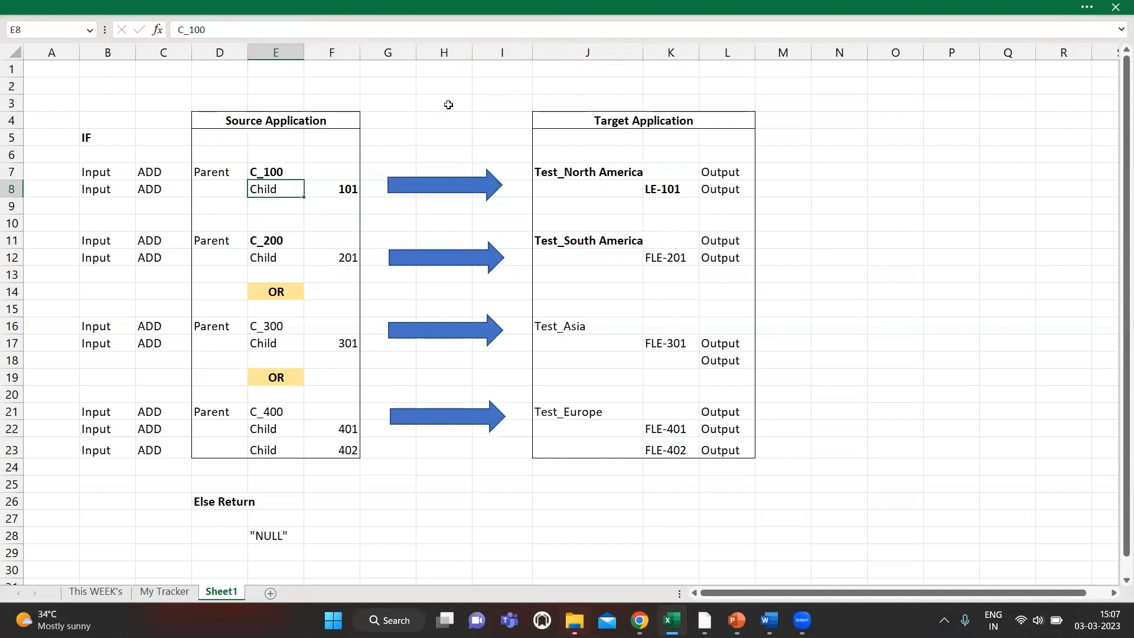
Make the source child 201 in cell F12 bold
key(Right)
key(Down)
key(Down)
key(Down)
key(Down)
key(Down)
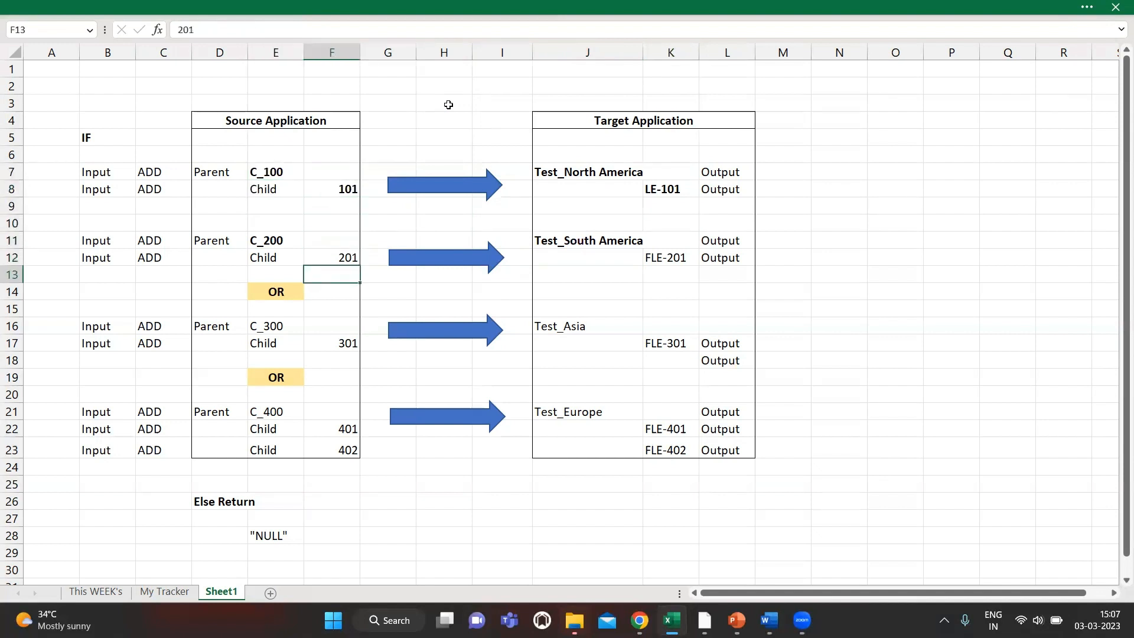
key(Up)
key(Left)
key(Up)
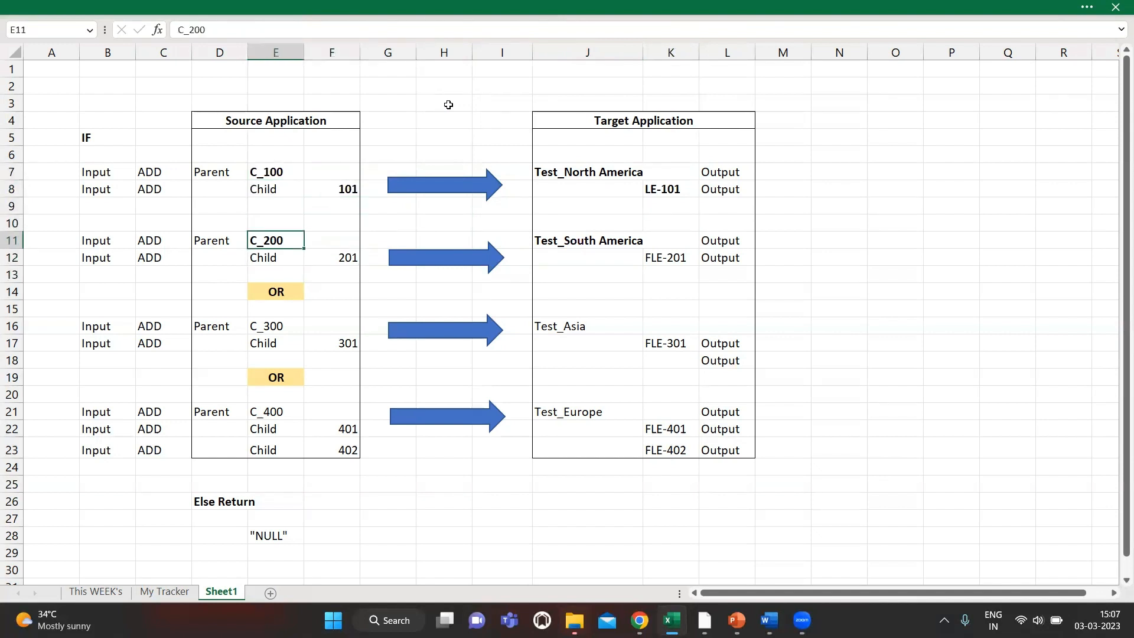
key(Right)
key(Right)
key(Left)
key(Down)
Make the target child FLE-201 in cell K12 bold
key(Right)
key(Right)
key(Right)
key(Right)
key(Right)
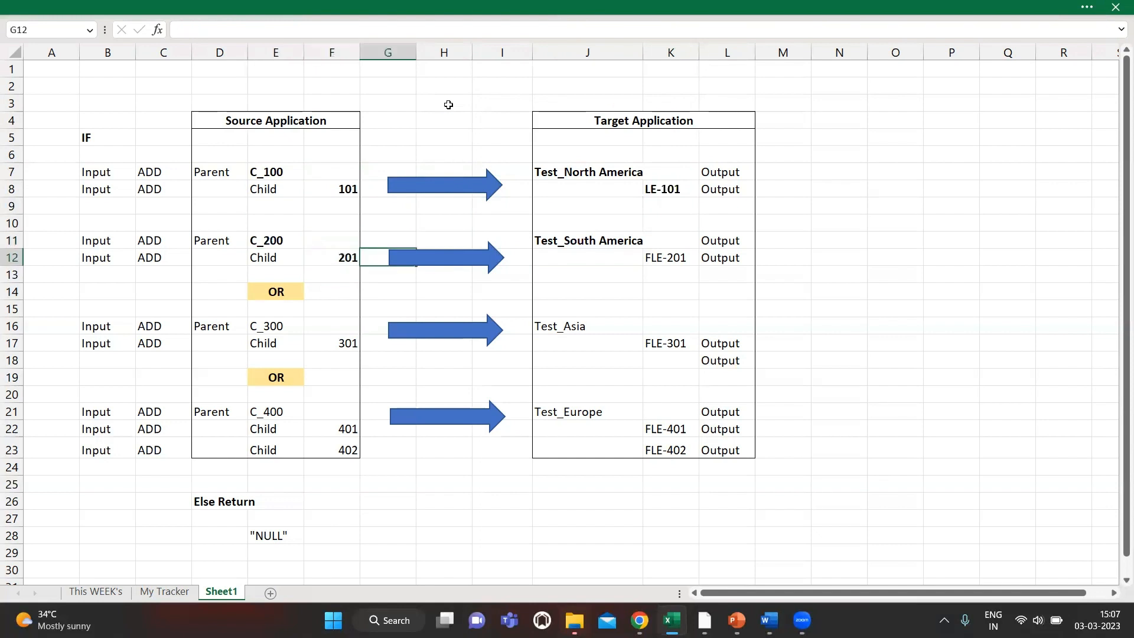
key(Left)
key(Up)
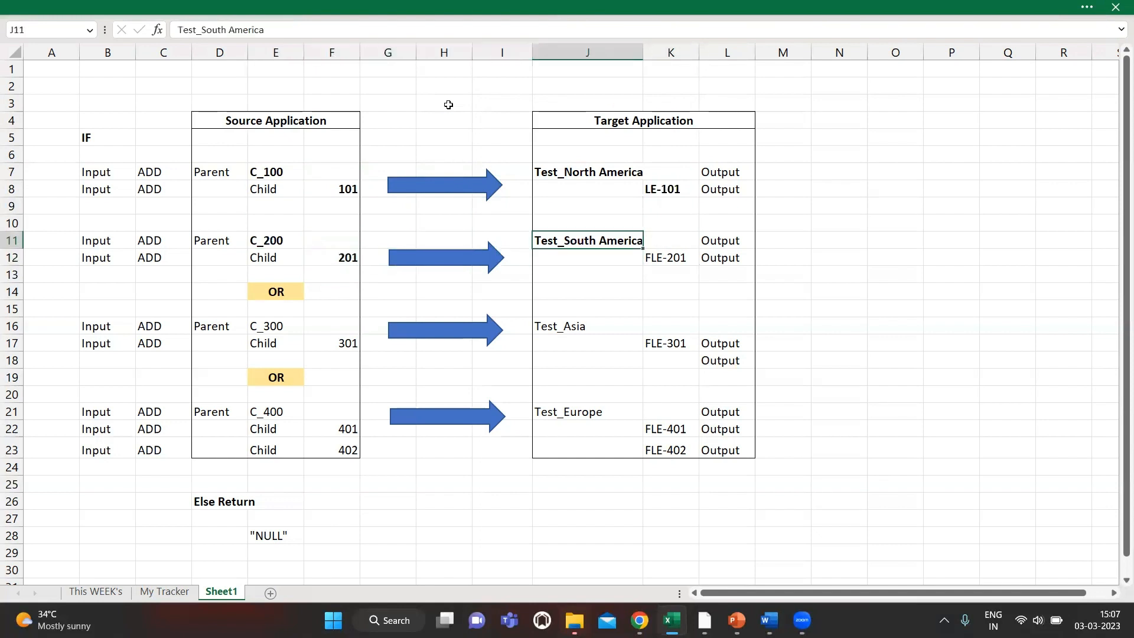
key(Right)
key(Down)
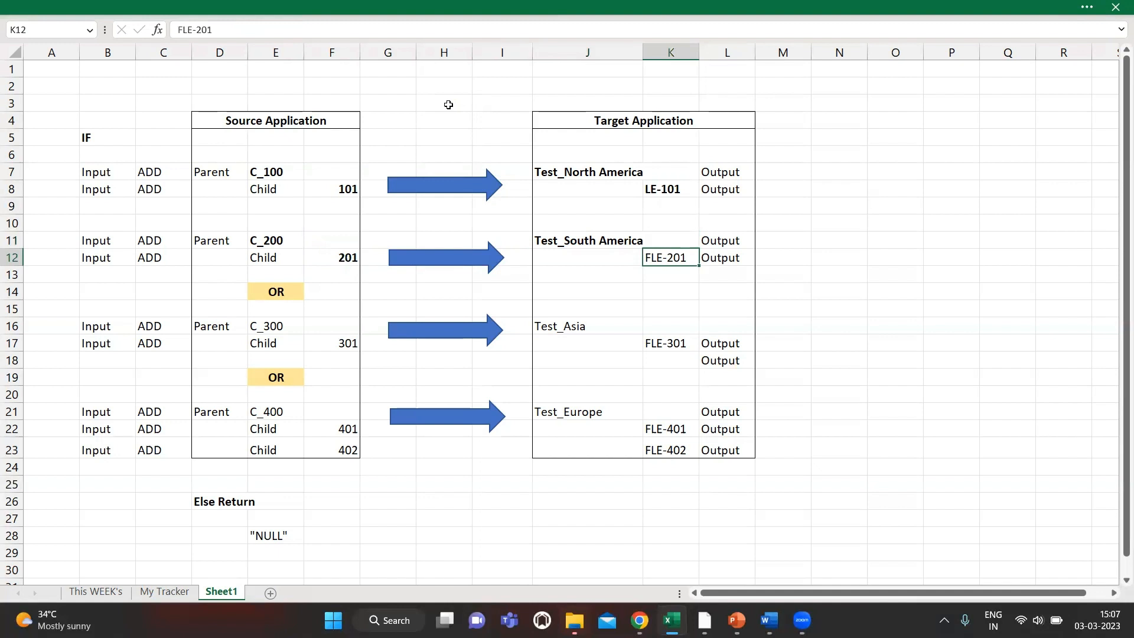
key(ctrl+b)
Examine the OR condition in cell E14 between the C_200 and C_300 source mappings
key(Down)
key(Left)
key(Left)
key(Up)
key(Left)
key(Left)
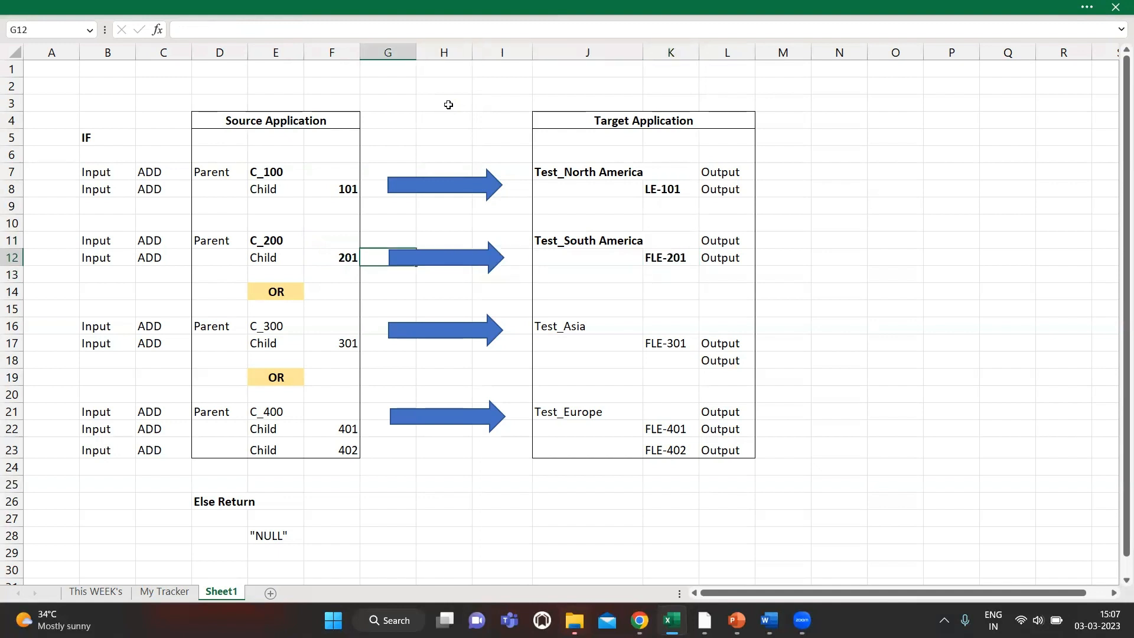
key(Left)
key(Left)
key(Down)
key(Down)
key(Up)
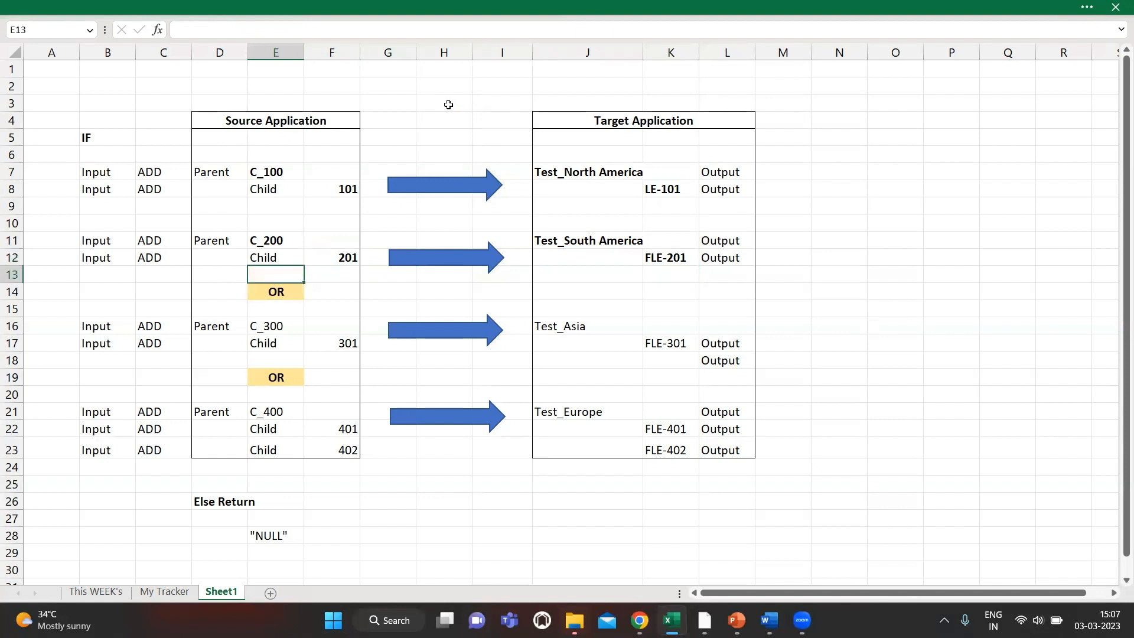
key(Up)
key(Up)
key(Up)
key(Down)
key(Down)
key(Down)
key(Down)
key(Down)
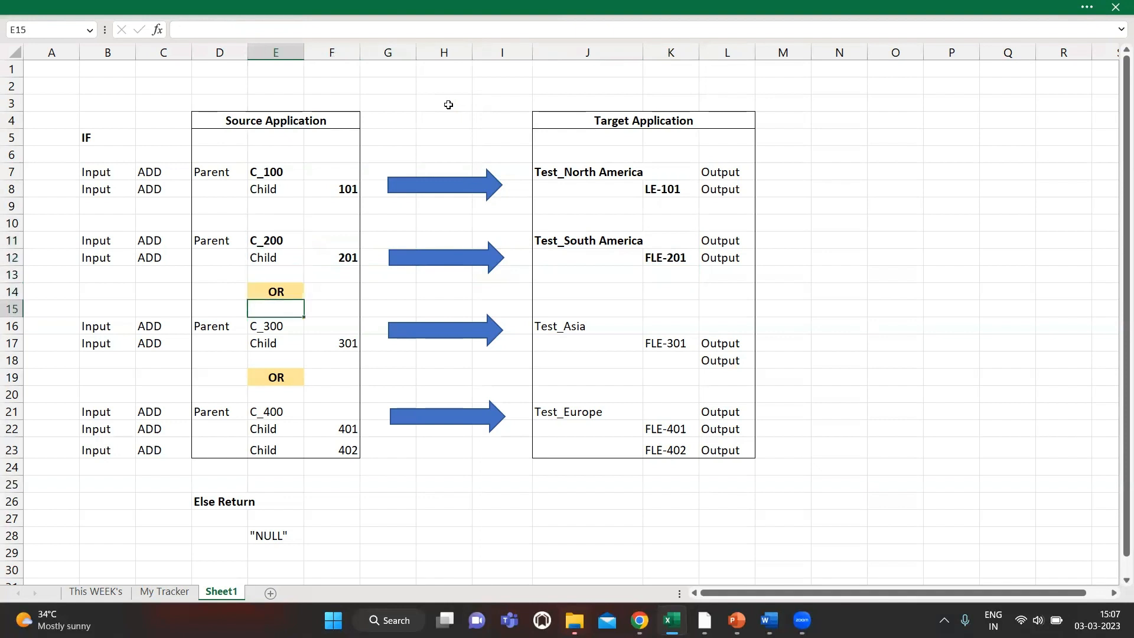
key(Down)
key(Down)
key(Left)
key(Up)
key(Up)
key(Right)
key(Up)
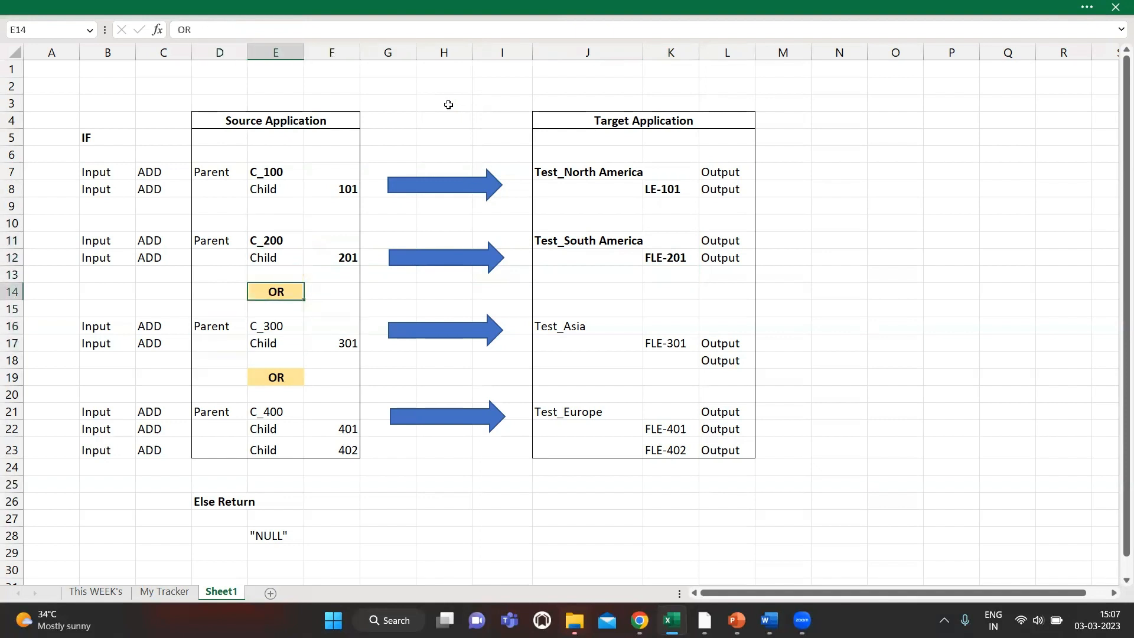
Examine the C_300 source mapping and the OR condition below it in cell E19
key(Down)
key(Down)
key(Down)
key(Down)
key(Down)
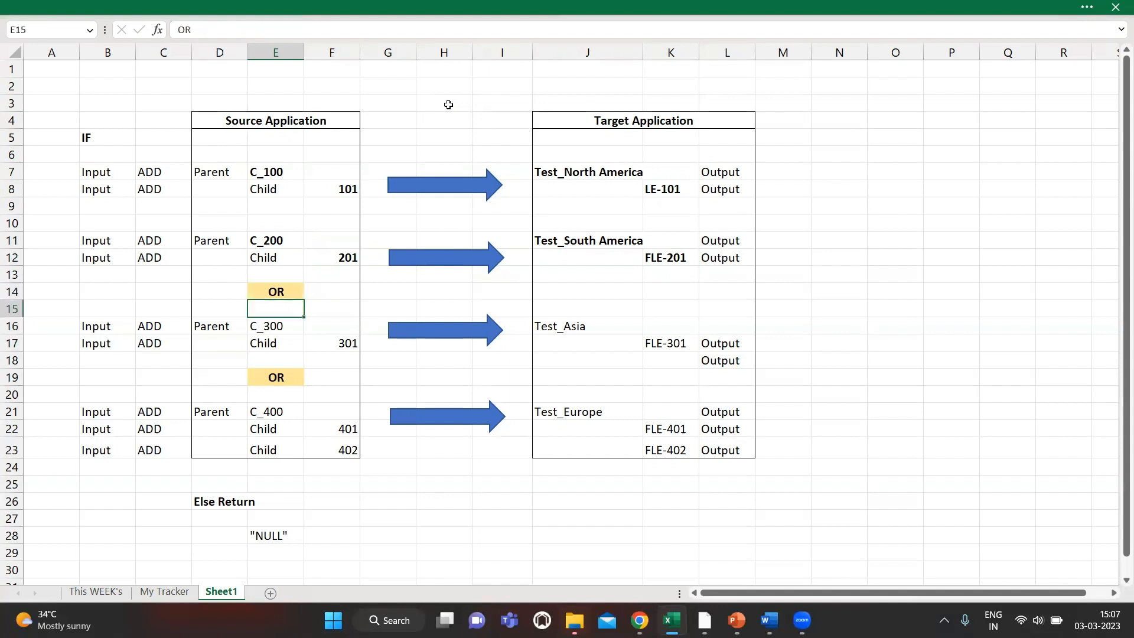
key(Up)
key(Up)
key(Up)
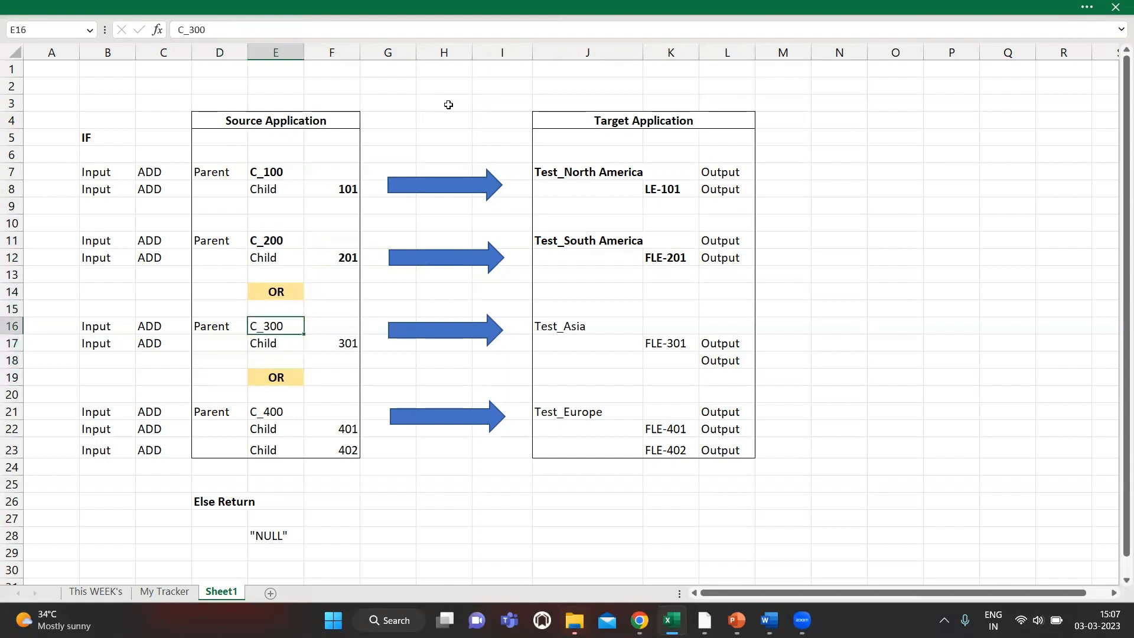
Copy the highlighted OR condition from cell E14 into cell E10, between the C_100 and C_200 mappings
key(Up)
key(Up)
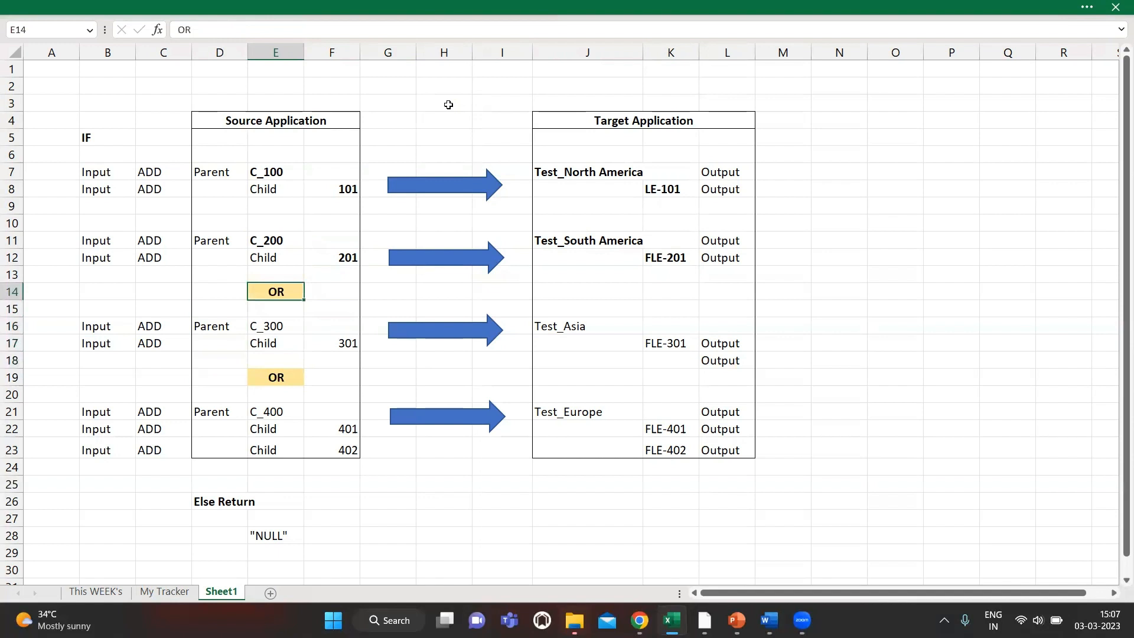
key(ctrl+c)
key(Up)
key(Up)
key(Up)
key(Up)
key(Up)
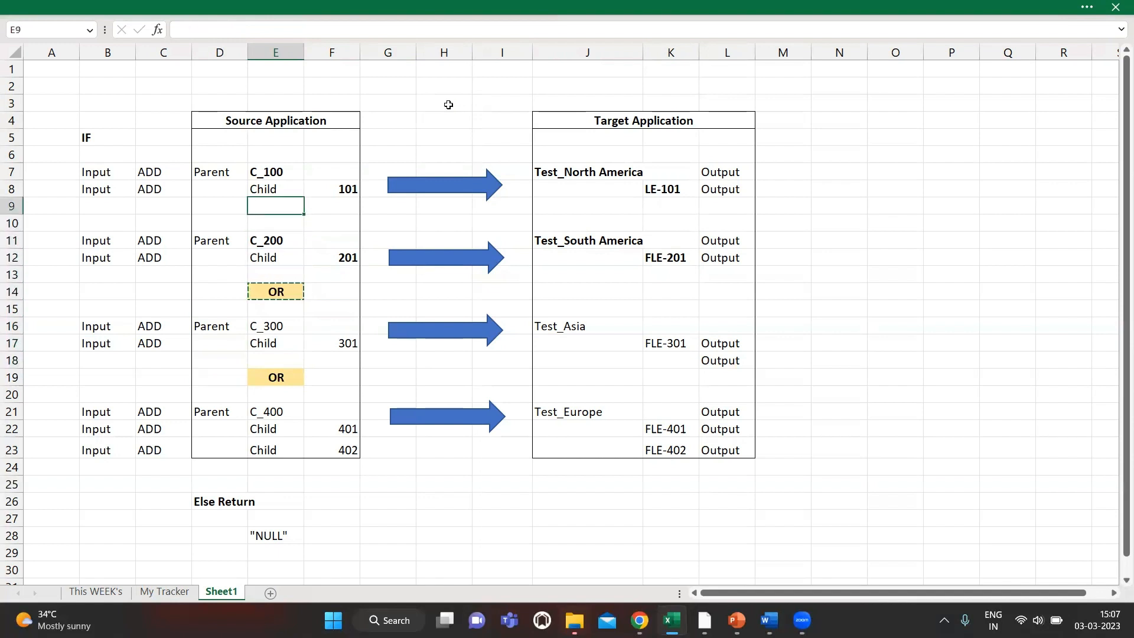
key(Down)
key(Return)
Examine the third mapping in row 16, from source parent C_300 across to target parent Test_Asia
key(Down)
key(Down)
key(Down)
key(Down)
key(Down)
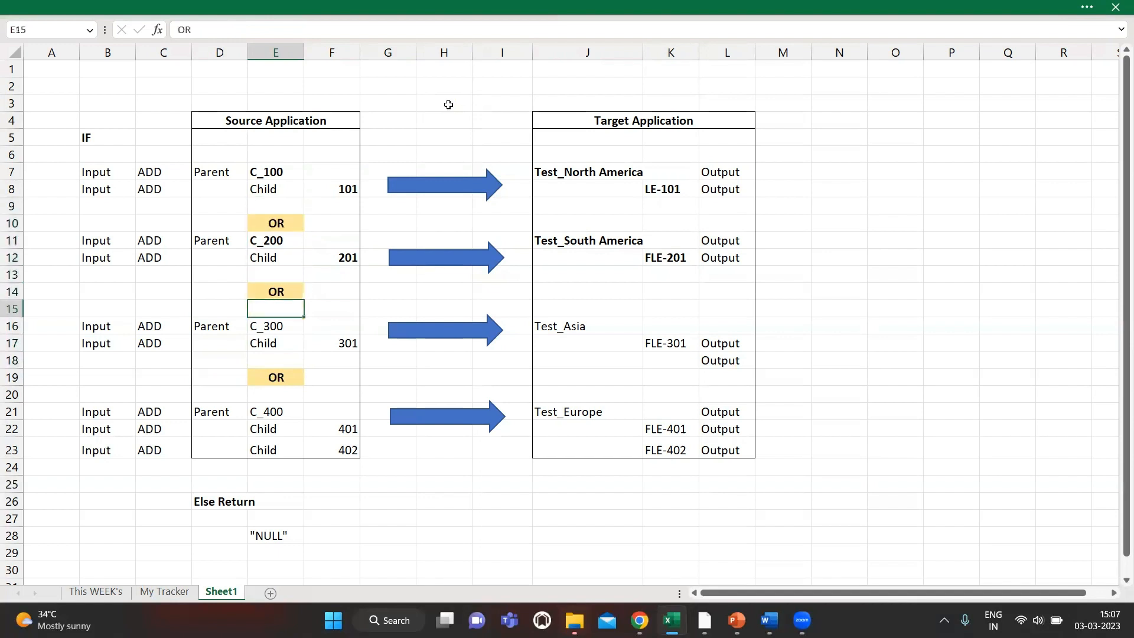
key(Down)
key(Right)
key(Right)
key(Right)
key(Right)
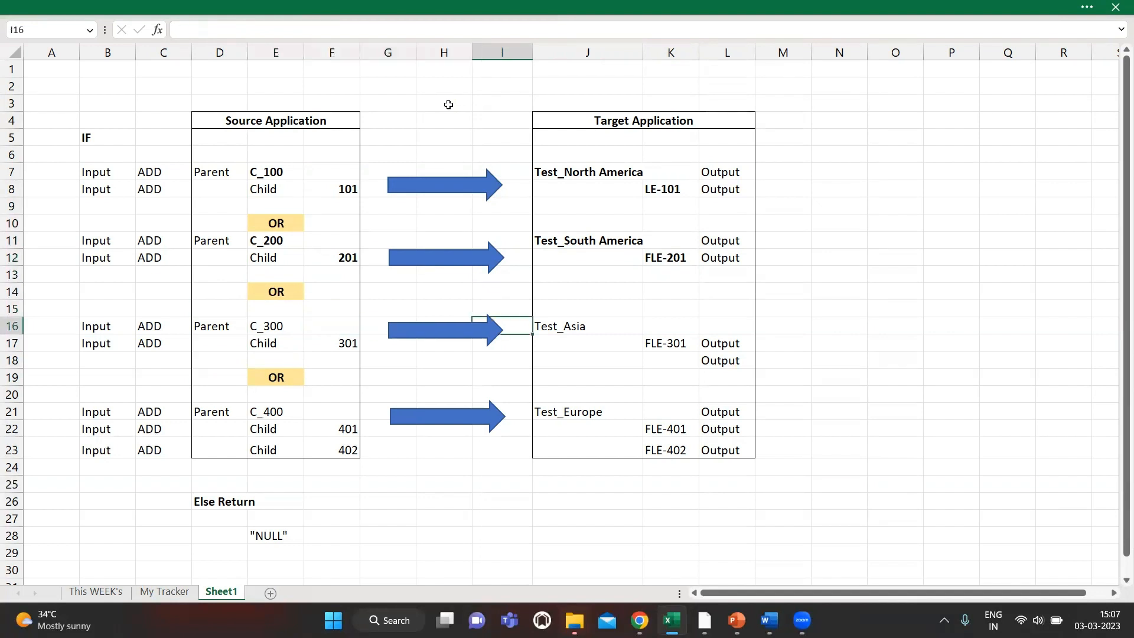
key(Down)
key(Right)
key(Up)
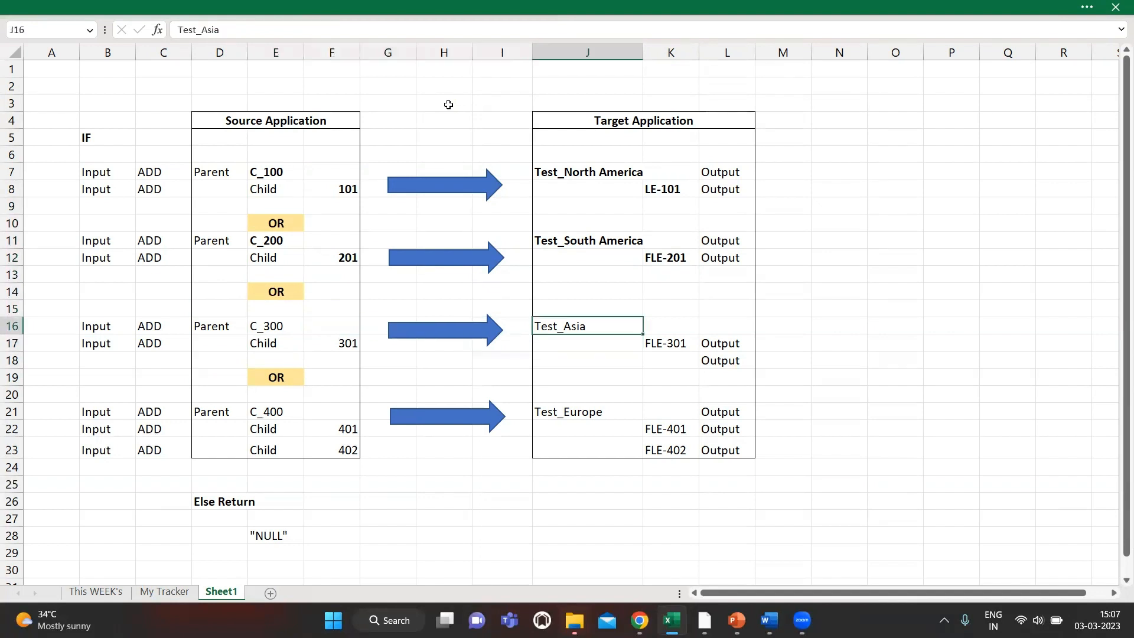
Make the source parent C_300 in cell E16 bold
key(Left)
key(Left)
key(Left)
key(Left)
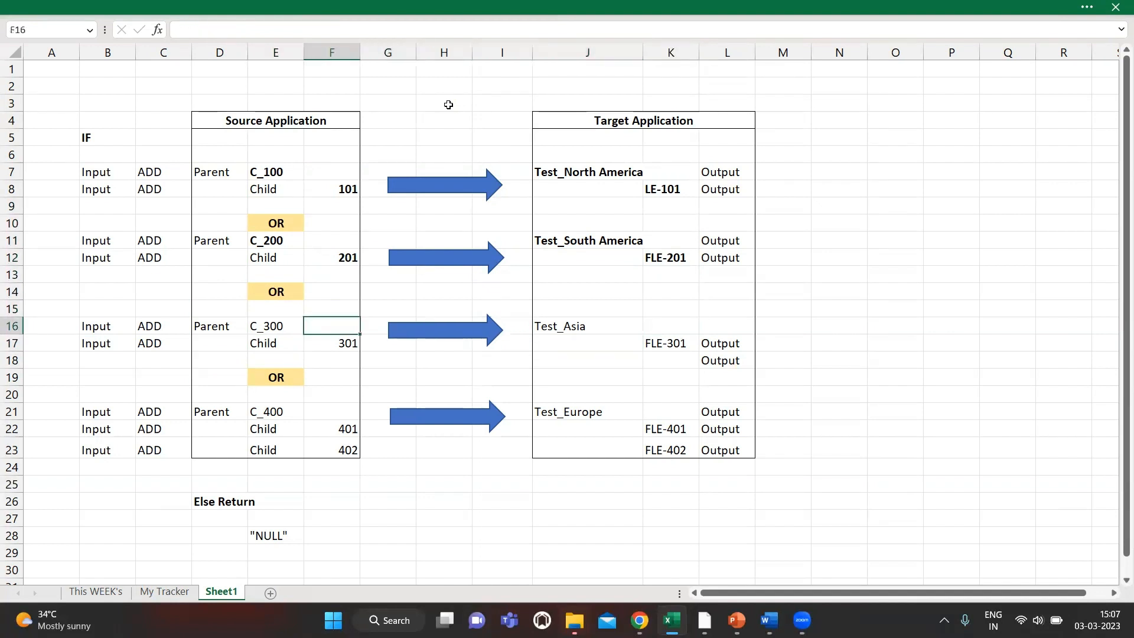
key(Left)
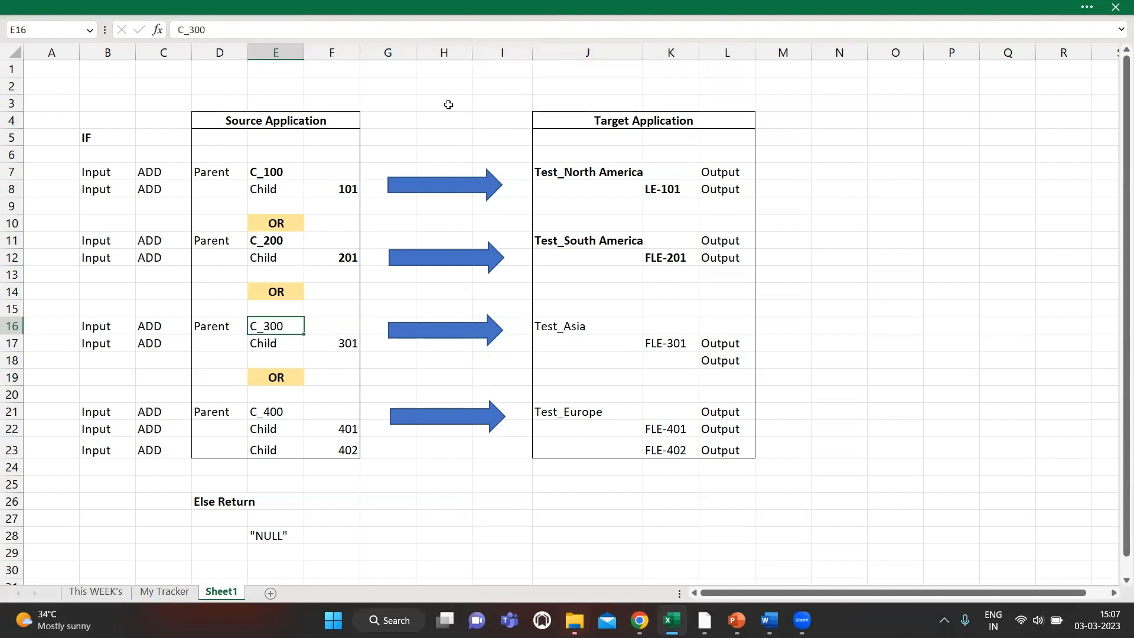
key(ctrl+b)
Make the target parent Test_Asia in cell J16 bold
key(Right)
key(Right)
key(Right)
key(Right)
key(Right)
key(Right)
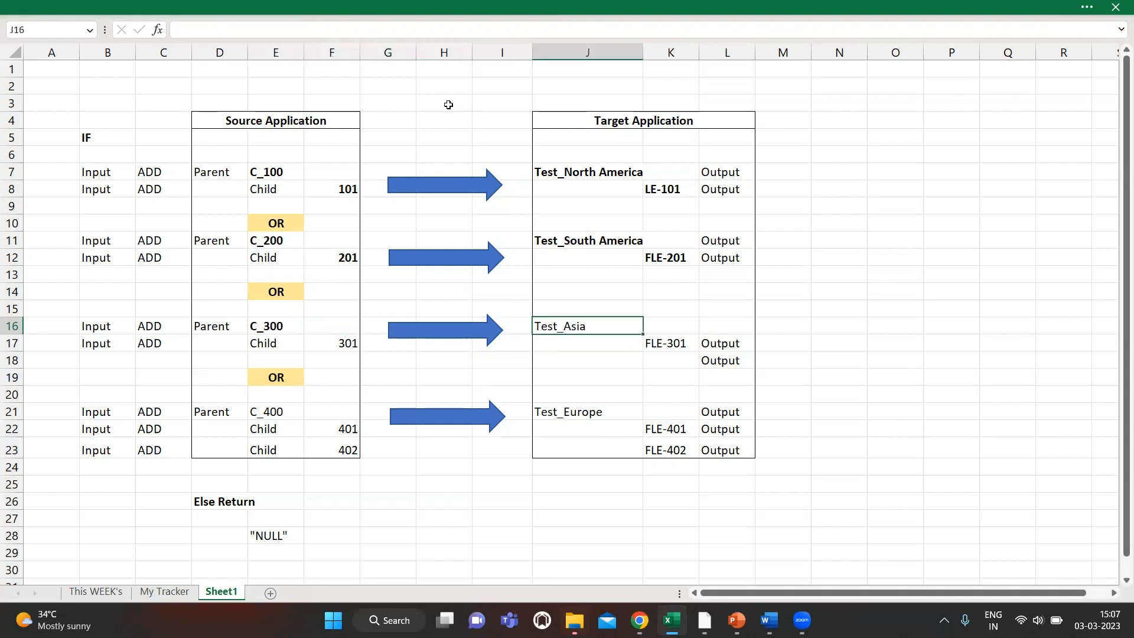
key(Left)
key(ctrl+b)
Examine the child mapping under Test_Asia and C_300, and the source child rows beneath C_400
key(Down)
key(Right)
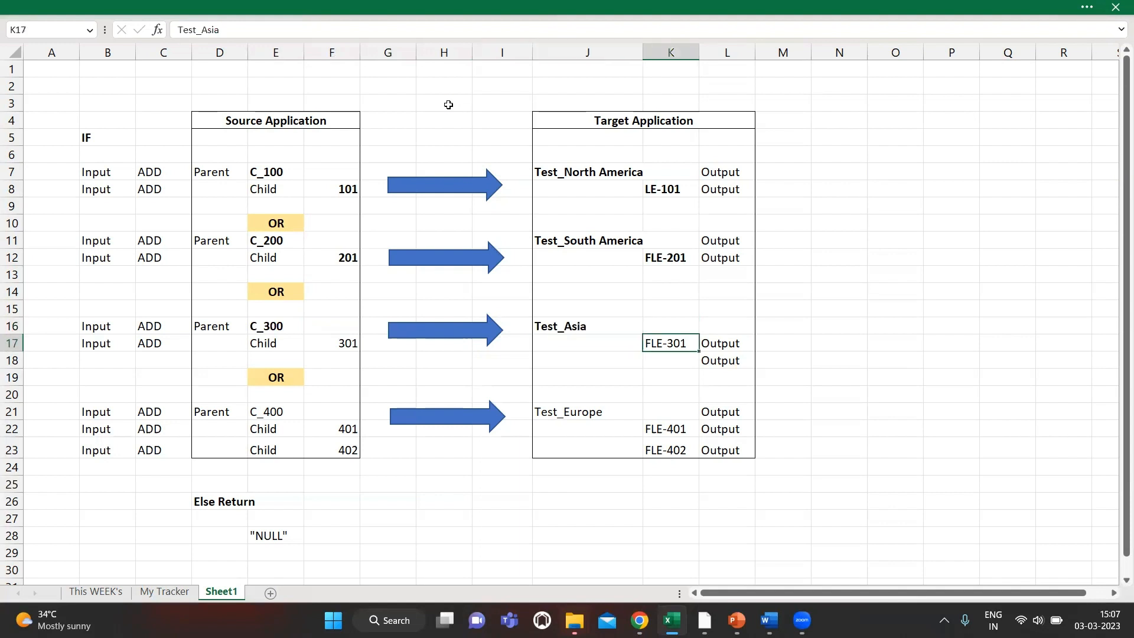
key(Down)
key(Left)
key(Up)
key(Up)
key(Left)
key(Left)
key(Left)
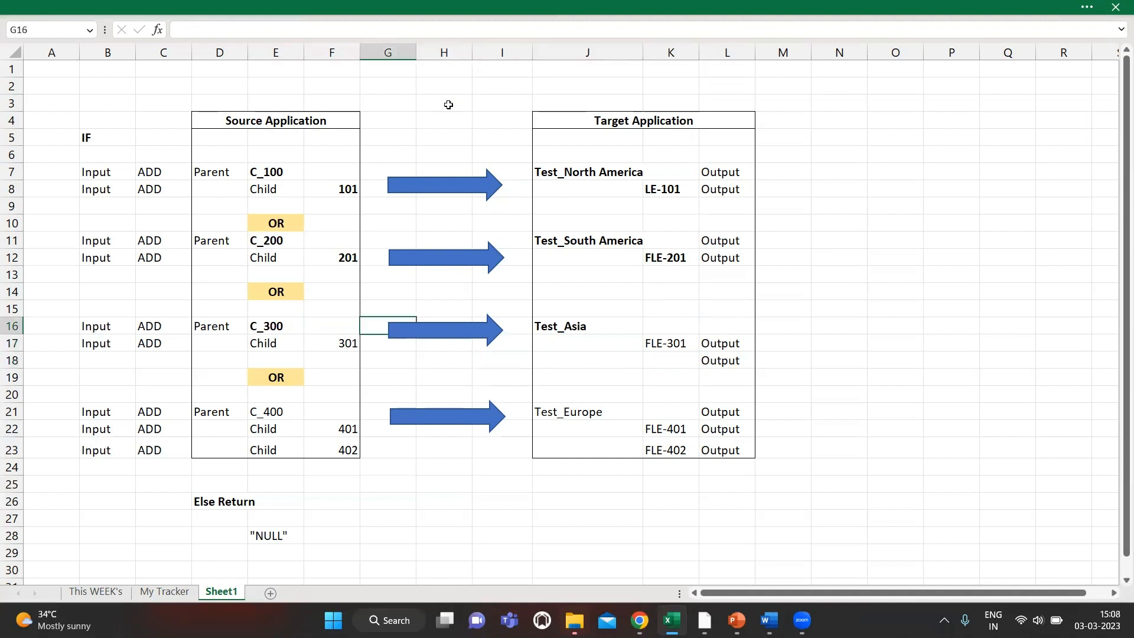
key(Down)
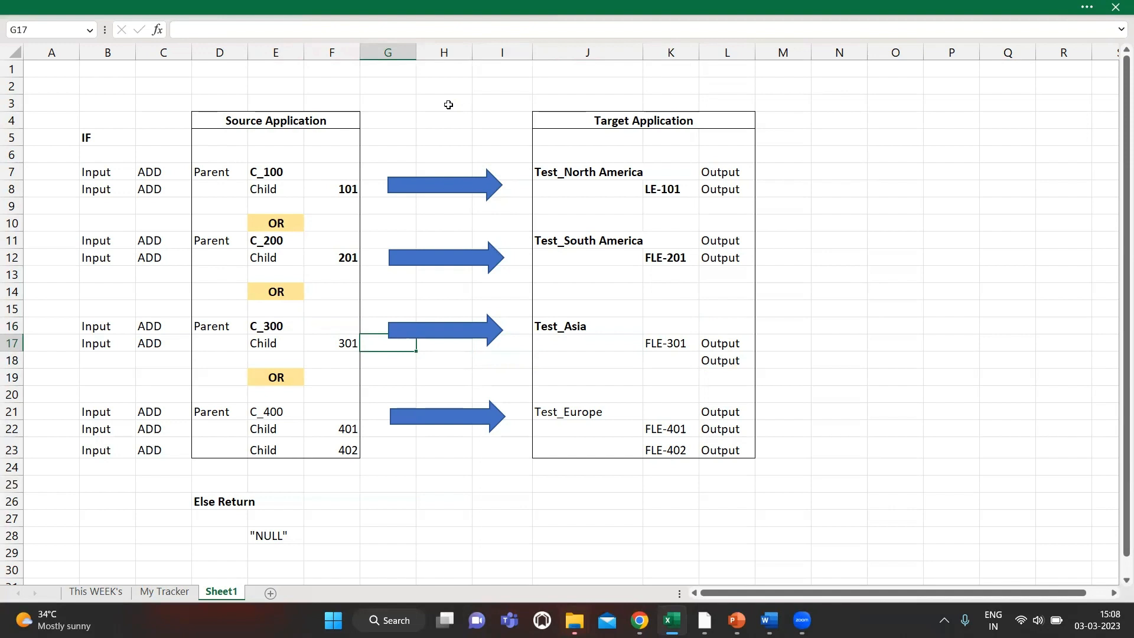
key(Down)
key(Left)
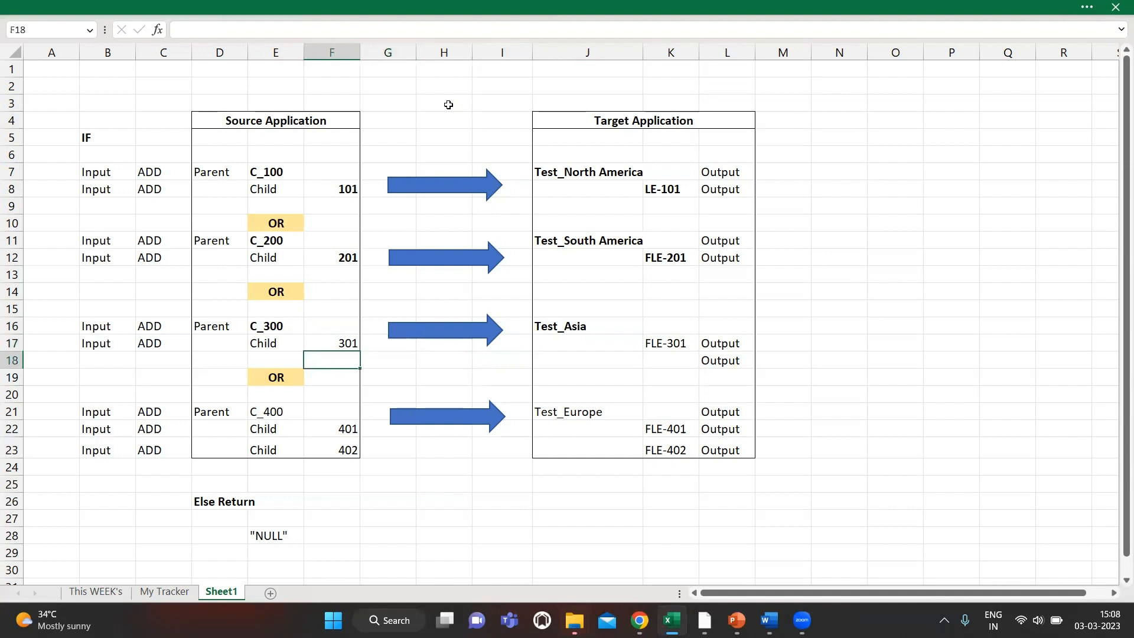
key(Up)
key(Left)
key(Down)
key(Down)
key(Down)
key(Down)
key(Down)
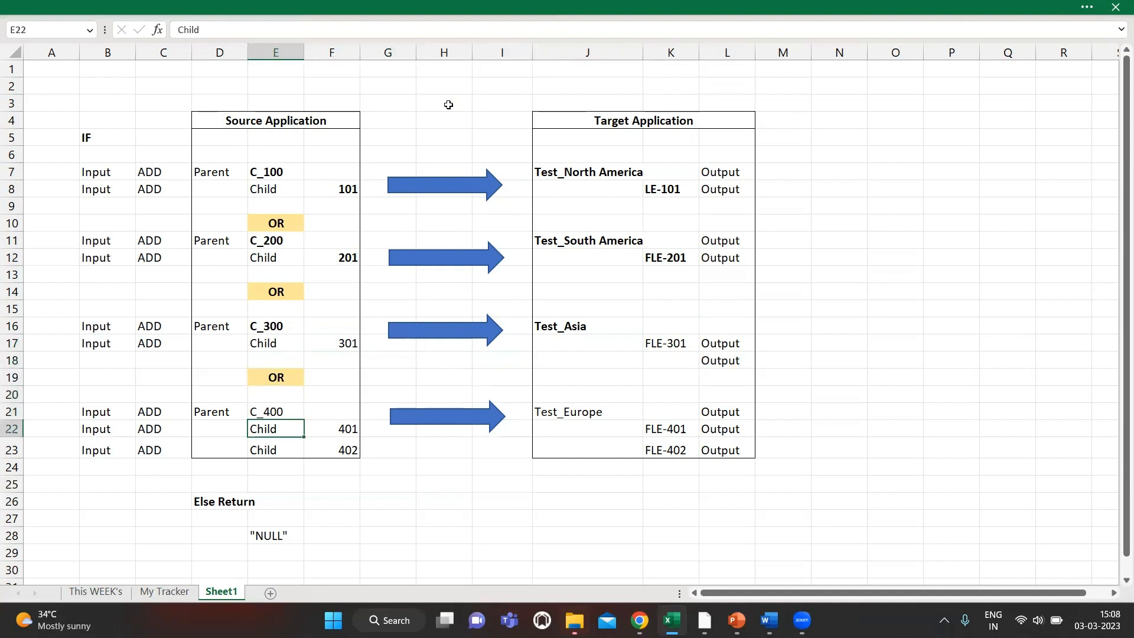
Enter a second source child, 102, in cell F9 beneath child 101 of C_100
key(Right)
key(Up)
key(Up)
key(Up)
key(Up)
key(Up)
key(Up)
key(Up)
key(Up)
key(Up)
key(Up)
key(Up)
key(Up)
key(Up)
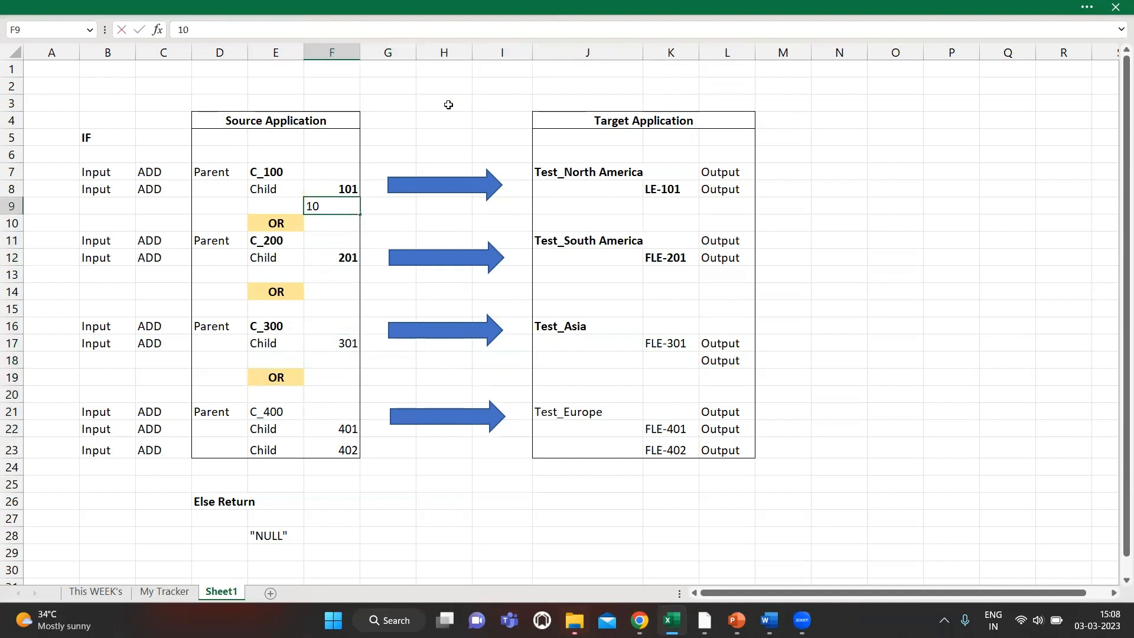
key(Return)
Enter the matching target child LE-102 in cell K9 beneath LE-101
key(Up)
key(Right)
key(Right)
key(Up)
key(Right)
key(Right)
key(Left)
key(Down)
key(Left)
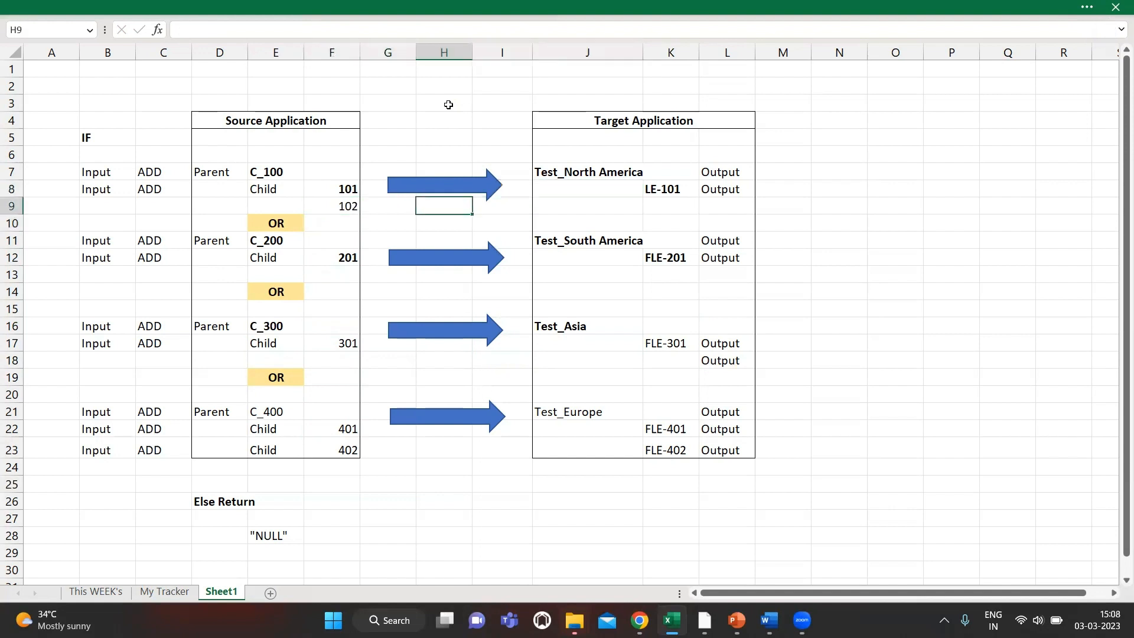
key(Up)
key(Right)
key(Right)
key(Down)
key(Right)
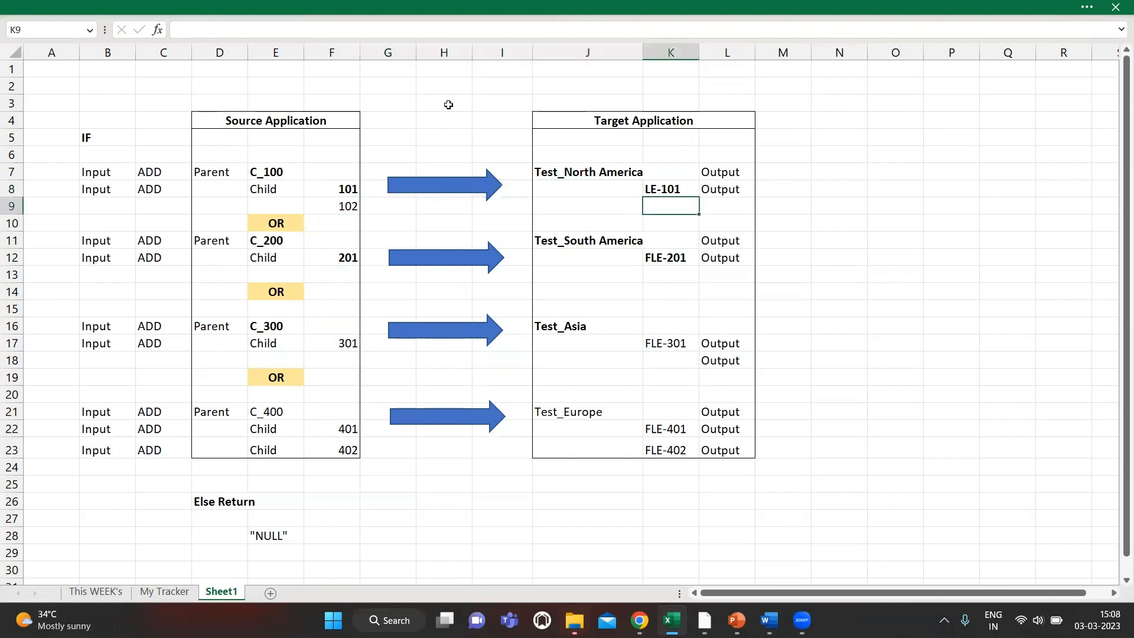
text(LE-)
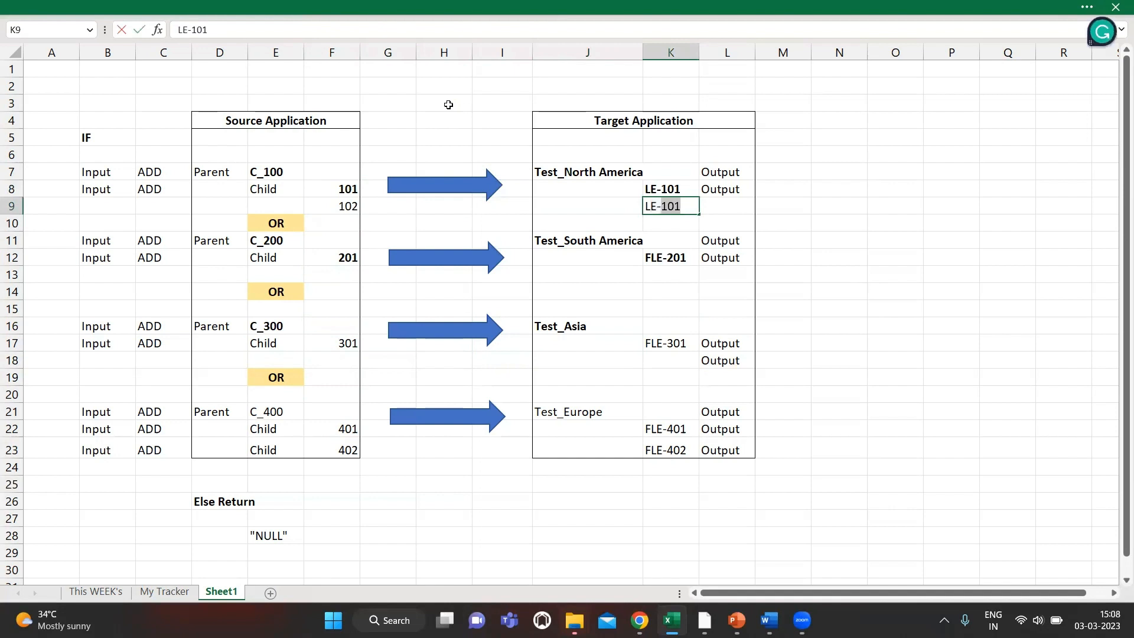
text(102)
key(Return)
Copy the Output label from cell L8 down into cell L9 for the LE-102 row
key(Up)
key(Right)
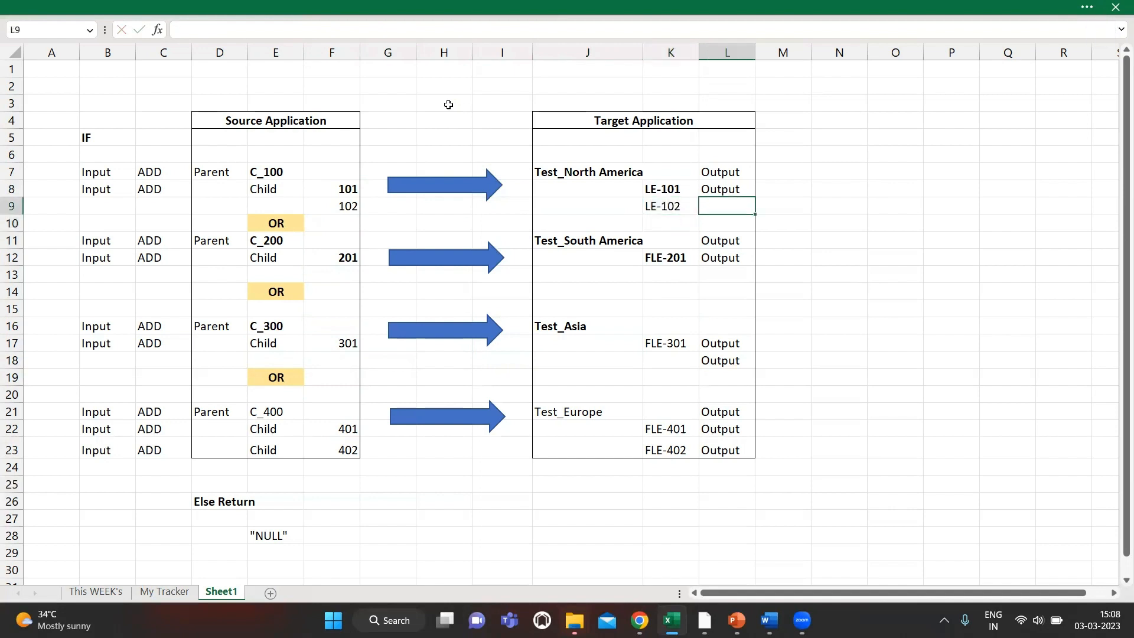
key(Up)
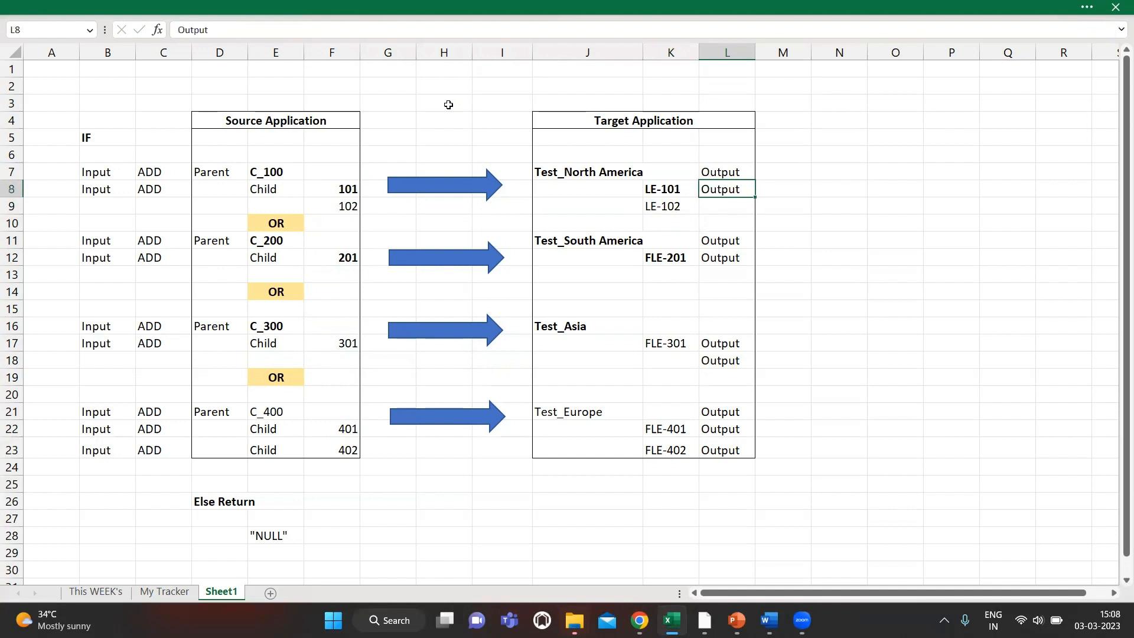
key(Down)
key(ctrl+d)
Label source entity 102 as Child in cell E9
key(Left)
key(Left)
key(Left)
key(Left)
key(Left)
key(Left)
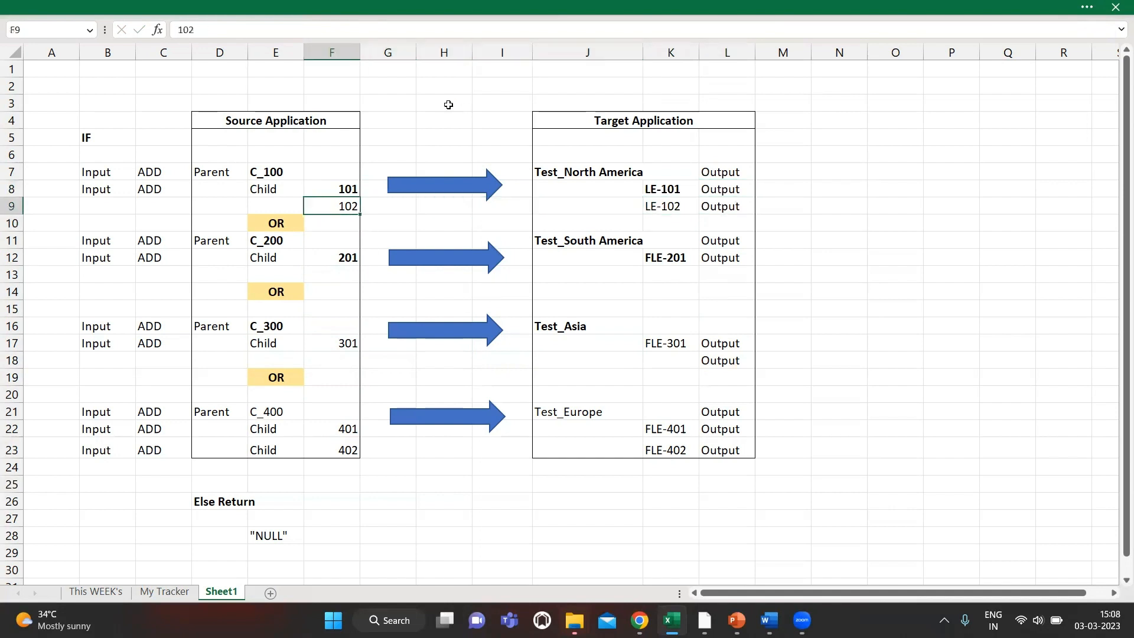
key(Left)
key(Right)
key(Left)
key(Left)
key(Right)
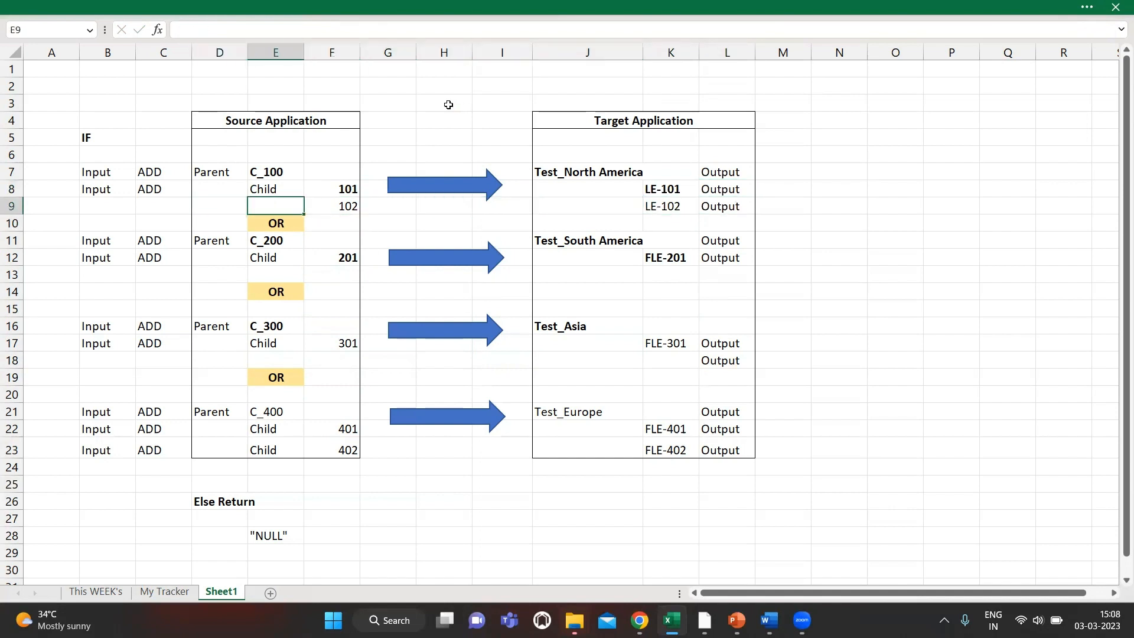
text(C)
key(BackSpace)
key(BackSpace)
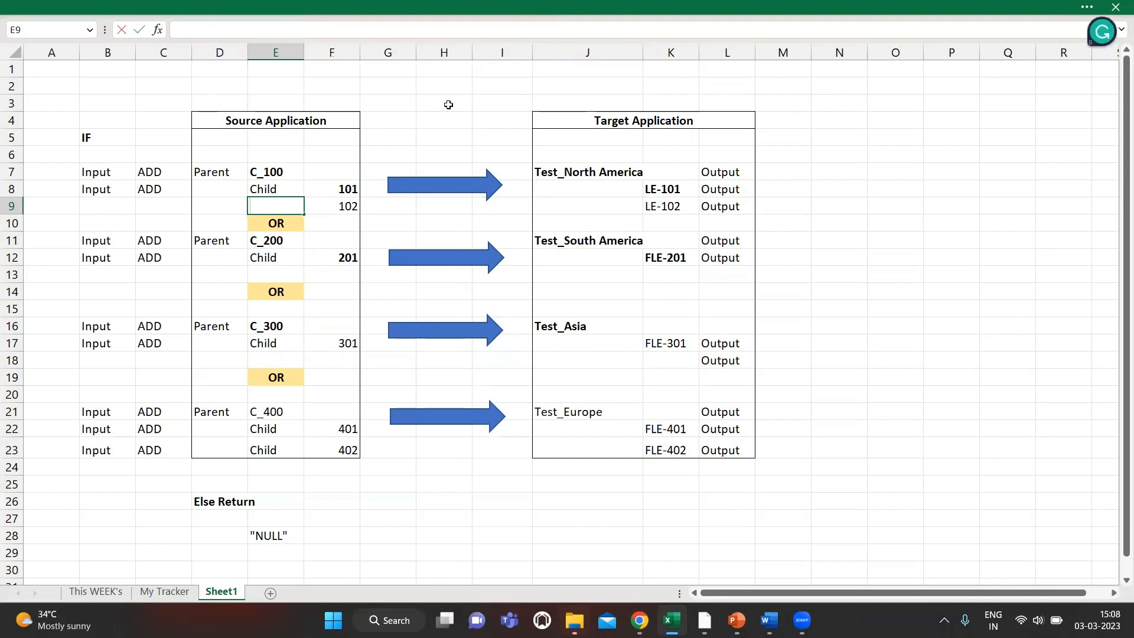
text(Cgi)
key(BackSpace)
key(BackSpace)
text(hi)
key(Return)
Copy the Input and ADD labels from cells B8:C8 into B9:C9 for the new child row
key(Left)
key(Left)
key(Up)
key(Up)
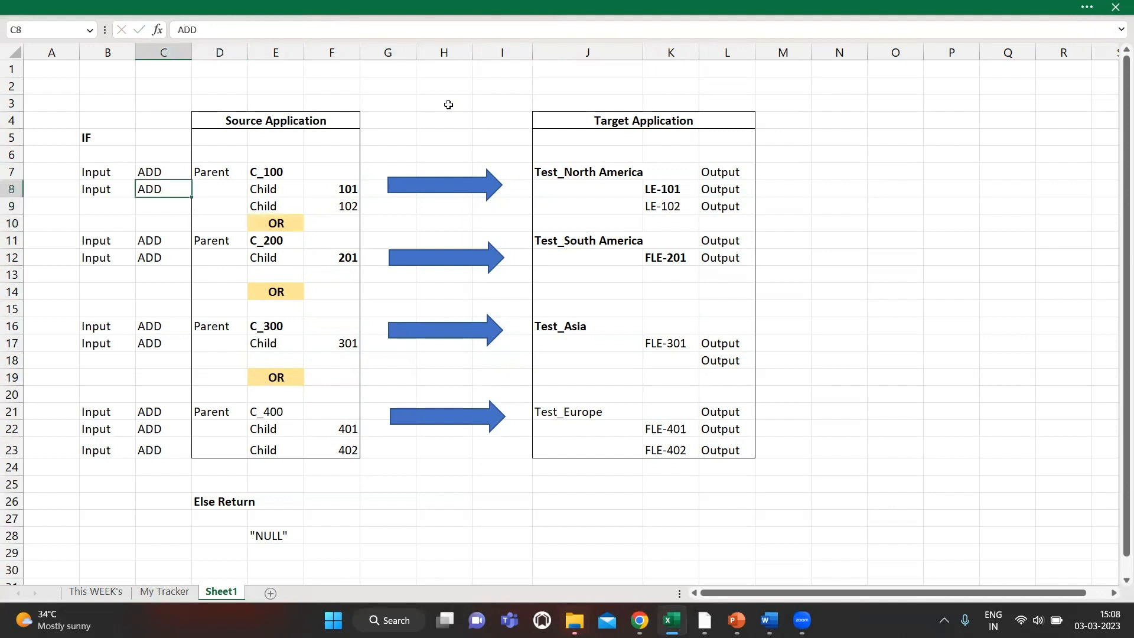
key(Left)
key(shift+Right)
key(ctrl+c)
key(Down)
key(ctrl+v)
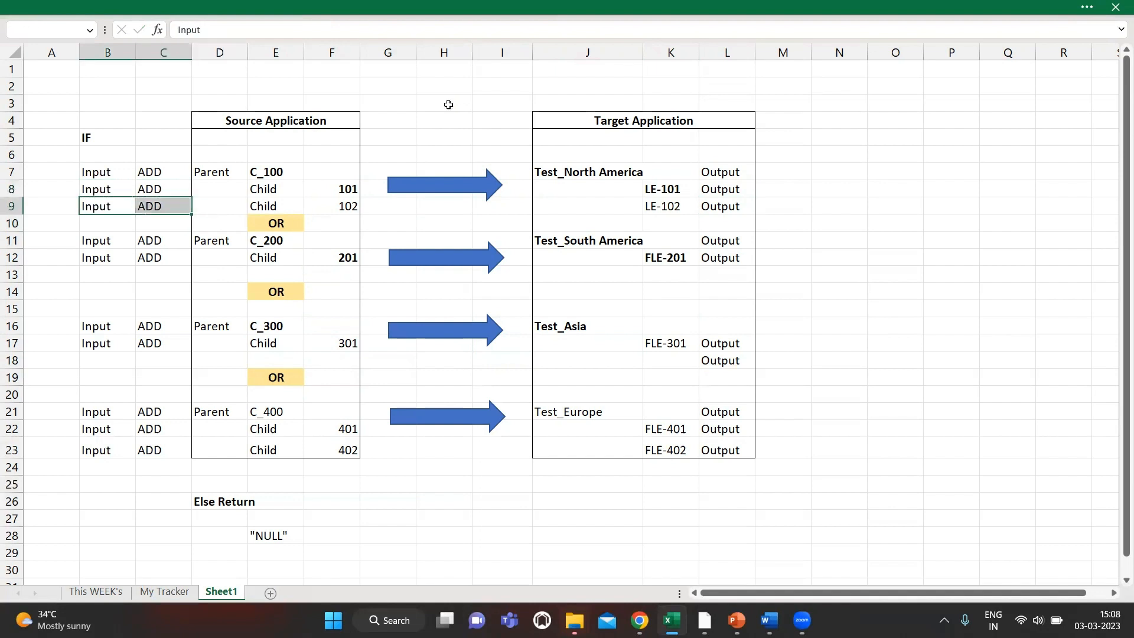
Examine the source mappings from the new child 102 down past the last C_400 child
key(Right)
key(Right)
key(Right)
key(Right)
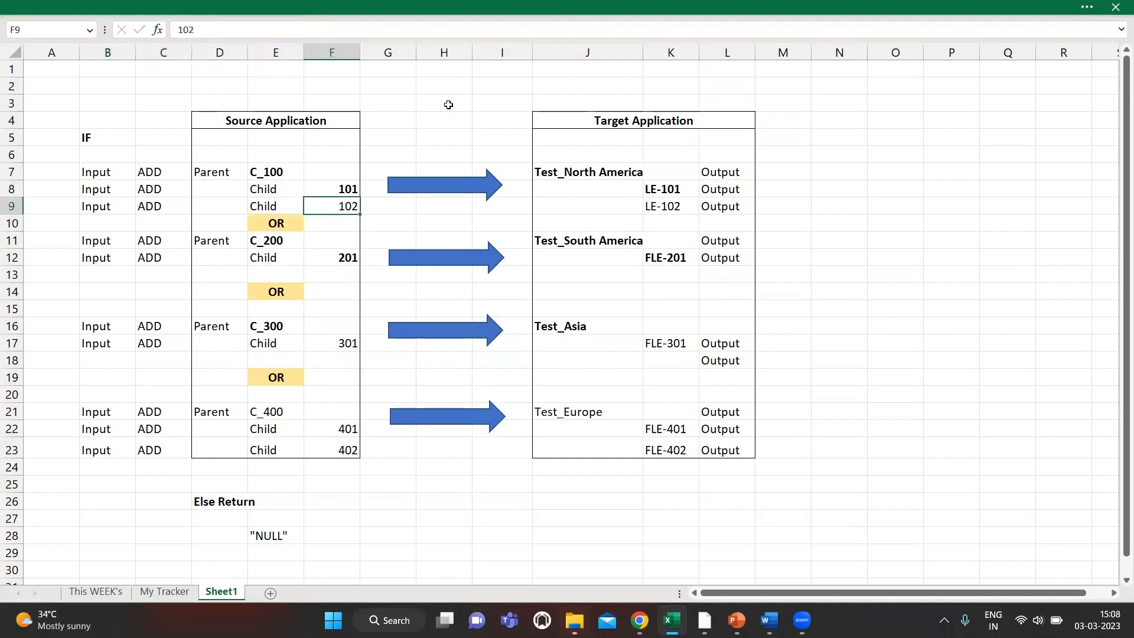
key(Left)
key(Down)
key(Down)
key(Down)
key(Down)
key(Down)
key(Down)
key(Down)
key(Down)
key(Down)
key(Down)
key(Down)
key(Down)
key(Down)
key(Down)
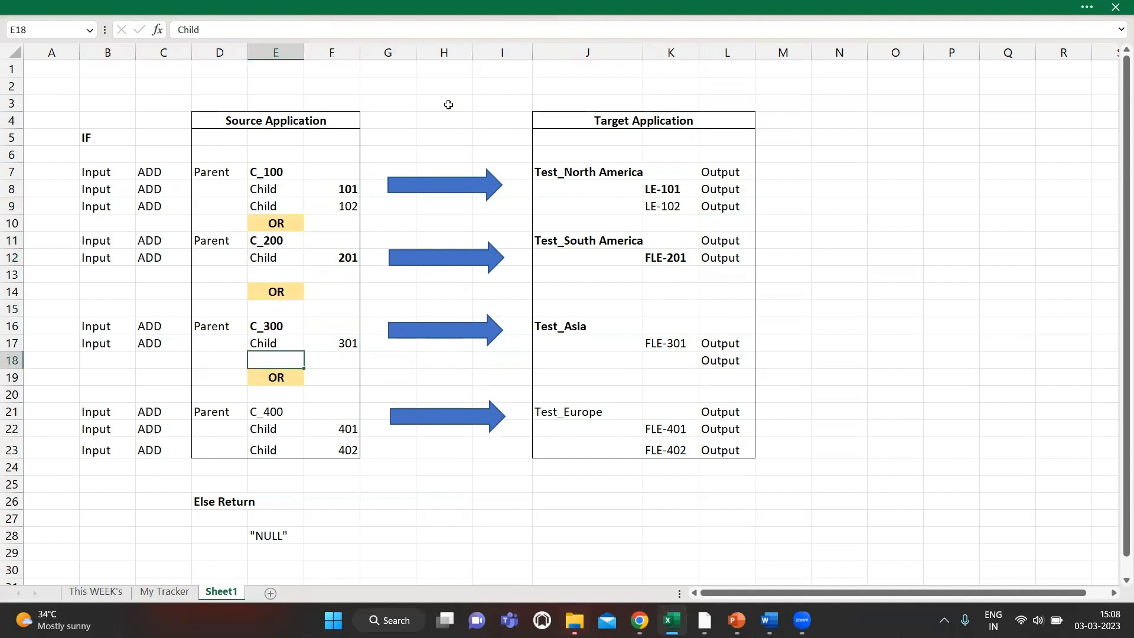
key(Left)
key(Down)
key(Right)
key(Right)
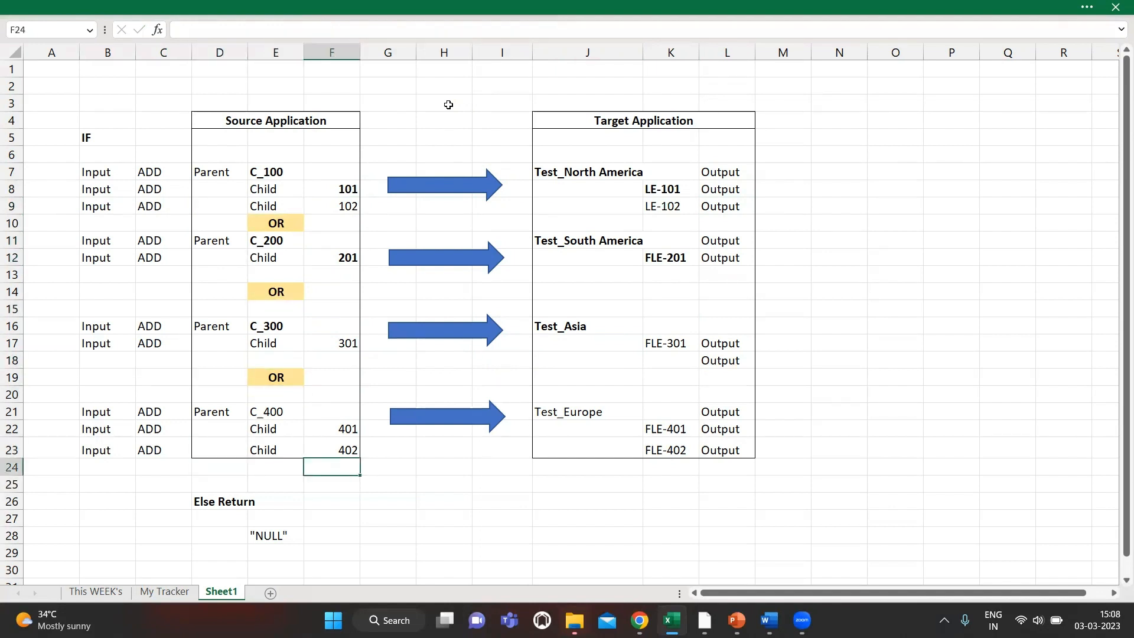
Examine the C_400 child rows and the Else Return "NULL" fallback beneath the mappings
key(Left)
key(Up)
key(Left)
key(Up)
key(Down)
key(Down)
key(Down)
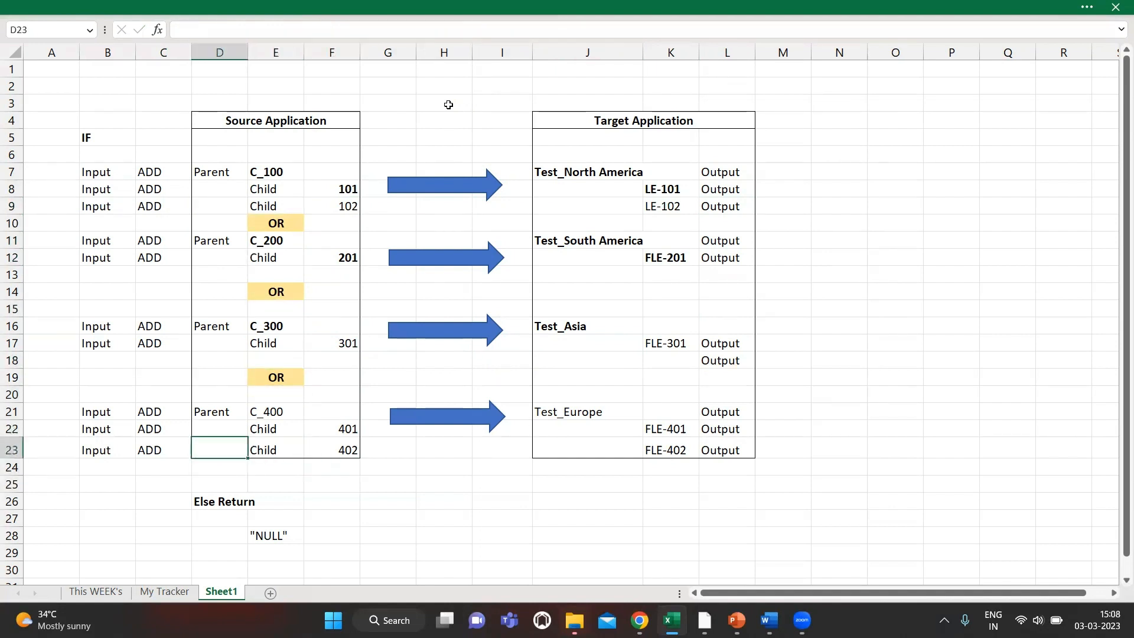
key(Down)
key(Right)
key(Down)
key(Down)
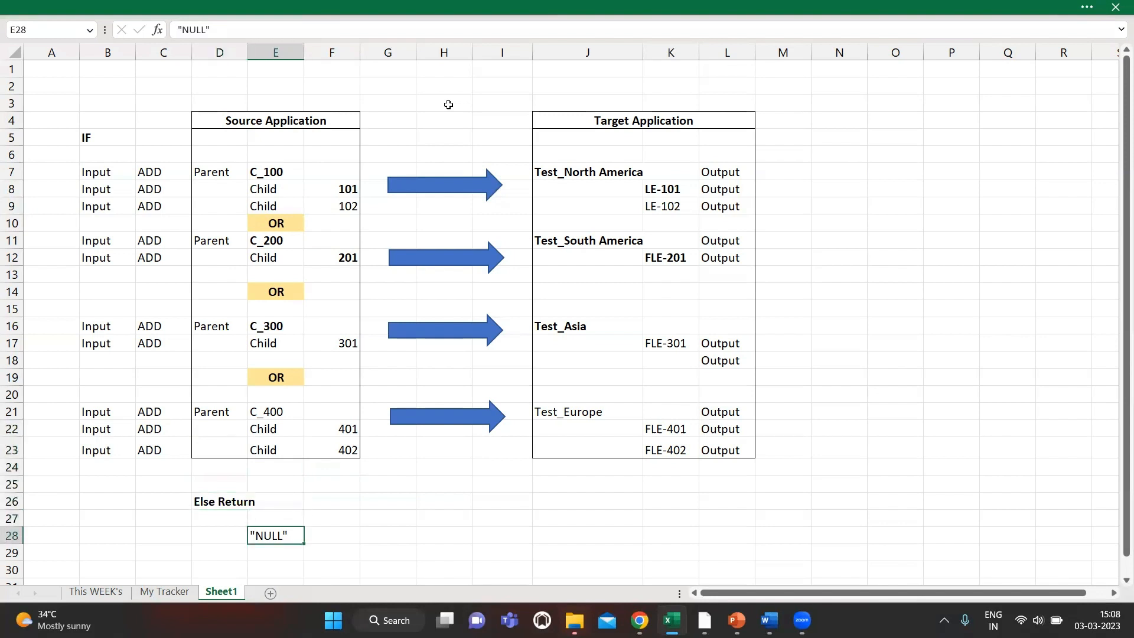
key(Up)
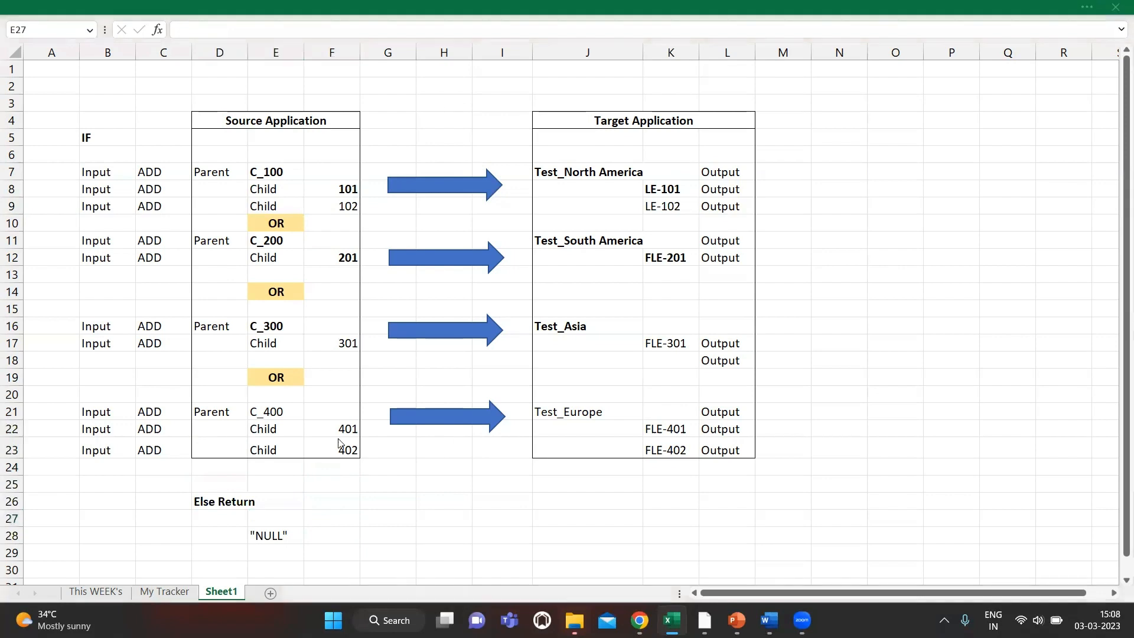
Switch to Oracle Enterprise Data Management Cloud and open the Entity node type from the Entity-FCCS viewpoint's data chain
key(alt+Tab)
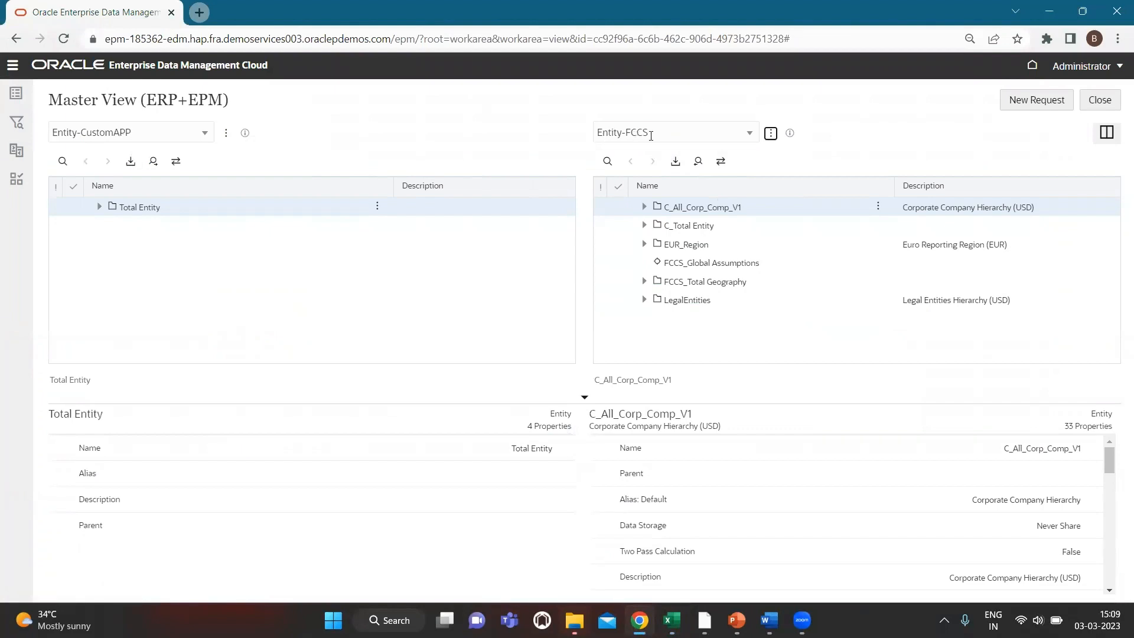
click(770, 133)
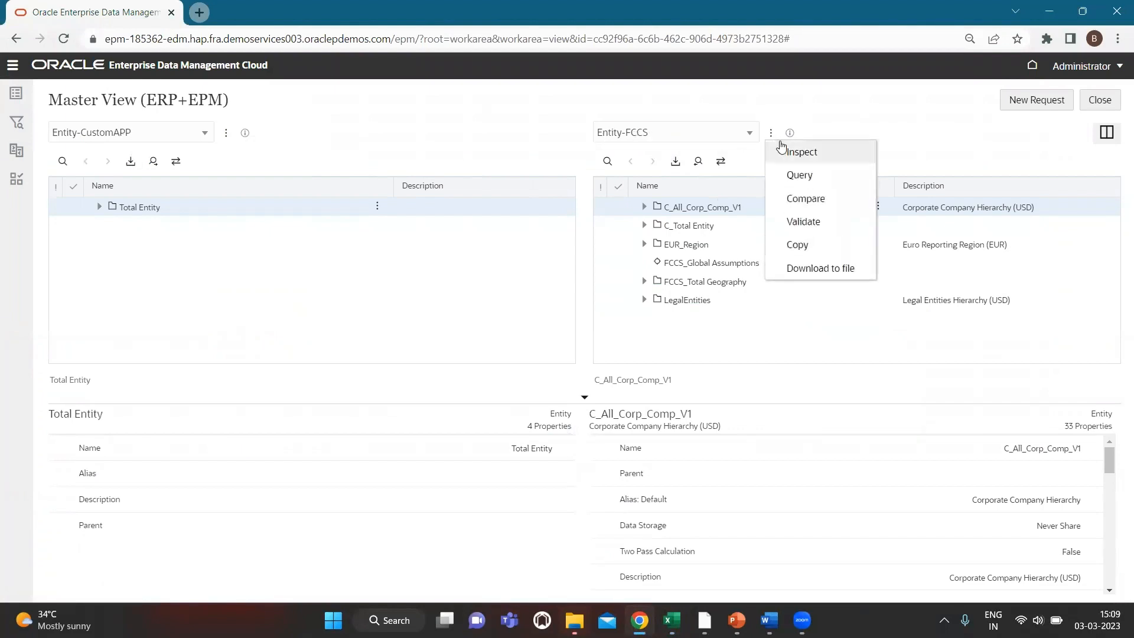
click(788, 153)
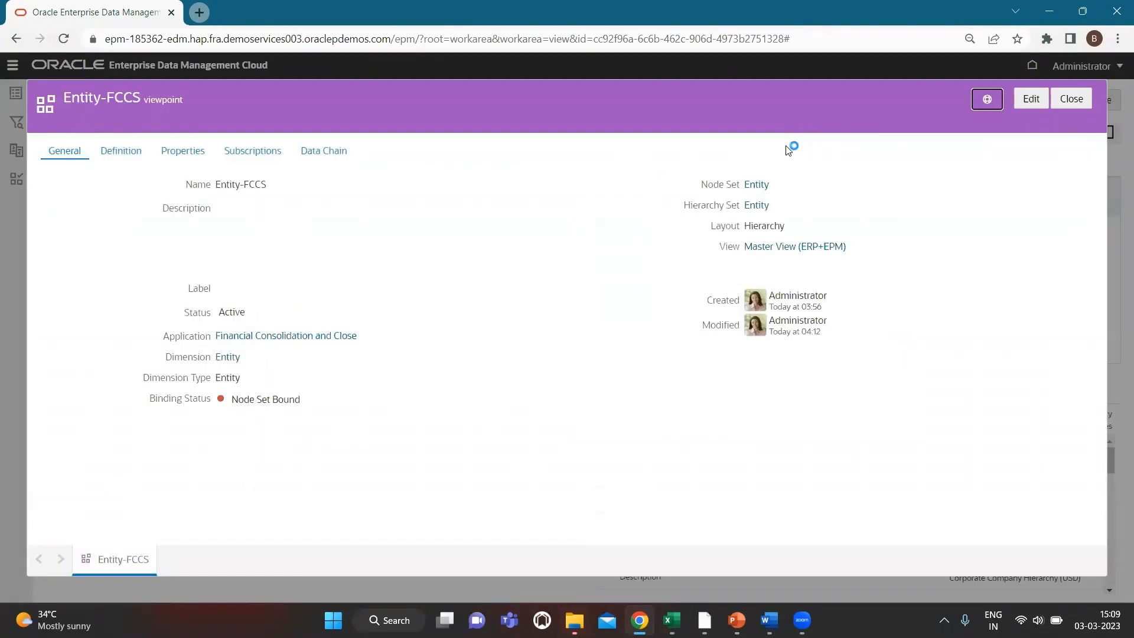
click(324, 152)
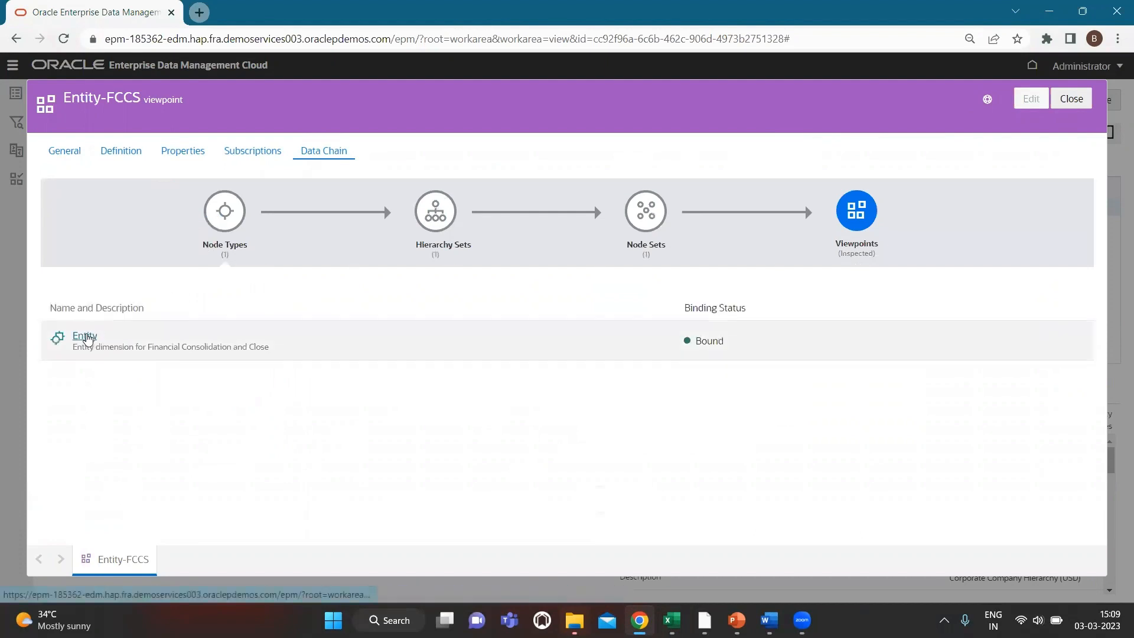
click(85, 336)
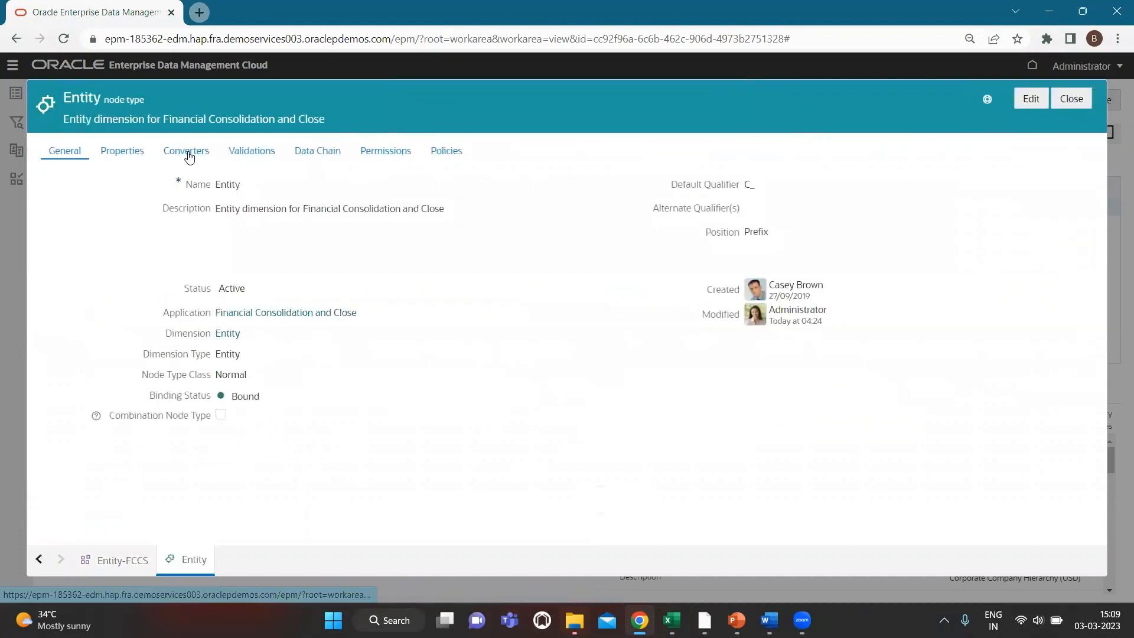
Edit the node type's converter for Custom_App_00 Entity and set the Name property's operation to Transform
click(188, 153)
click(271, 282)
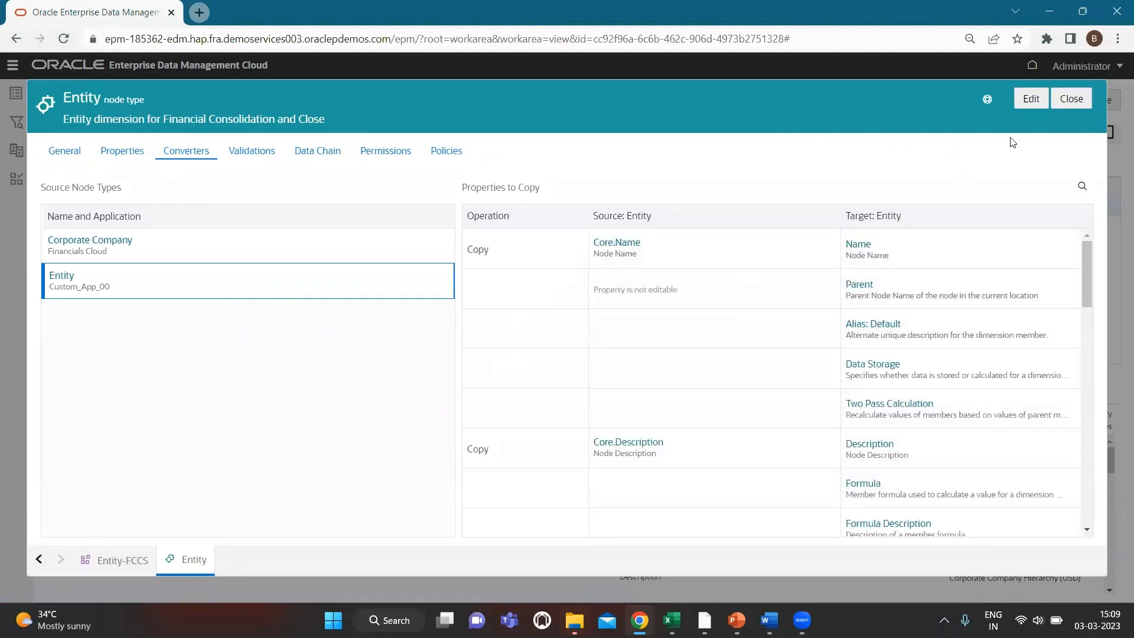
click(1030, 98)
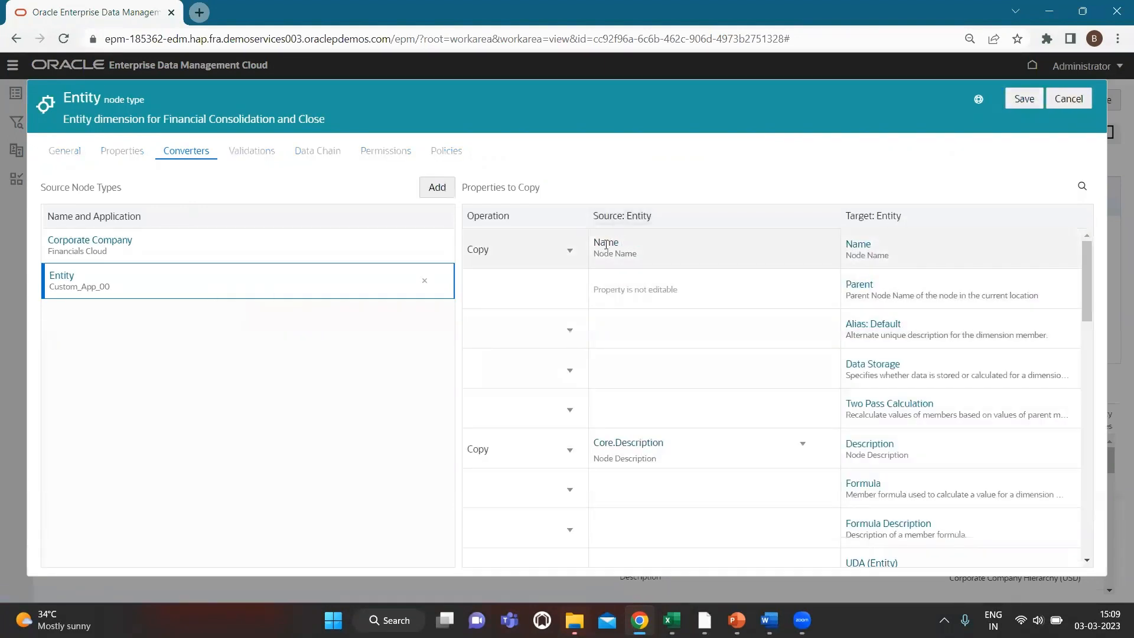
click(571, 252)
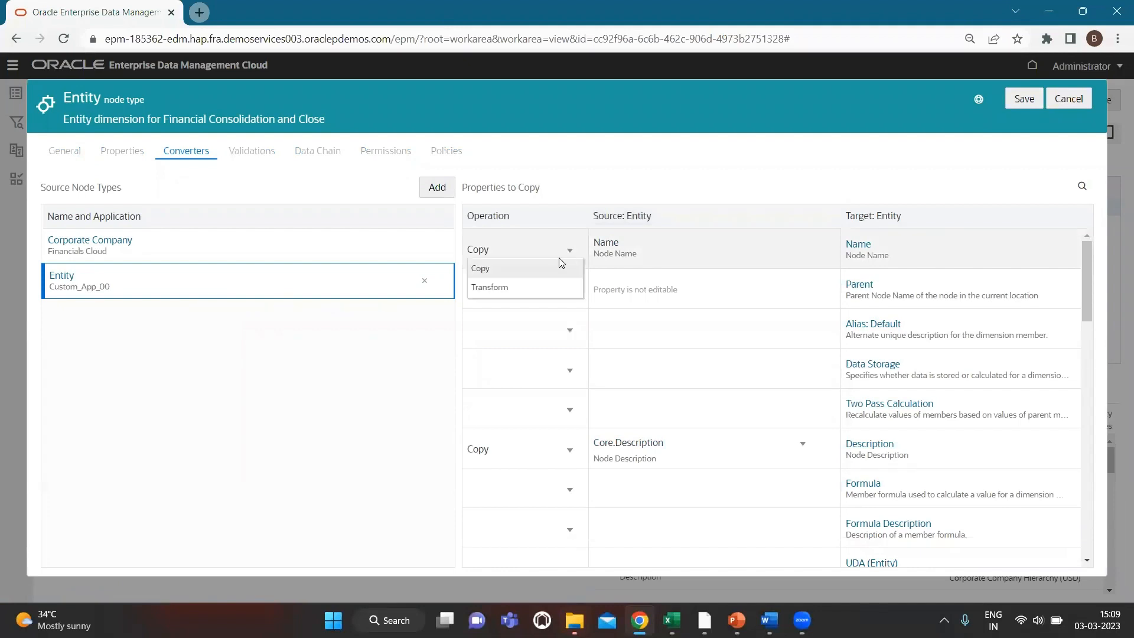
click(533, 291)
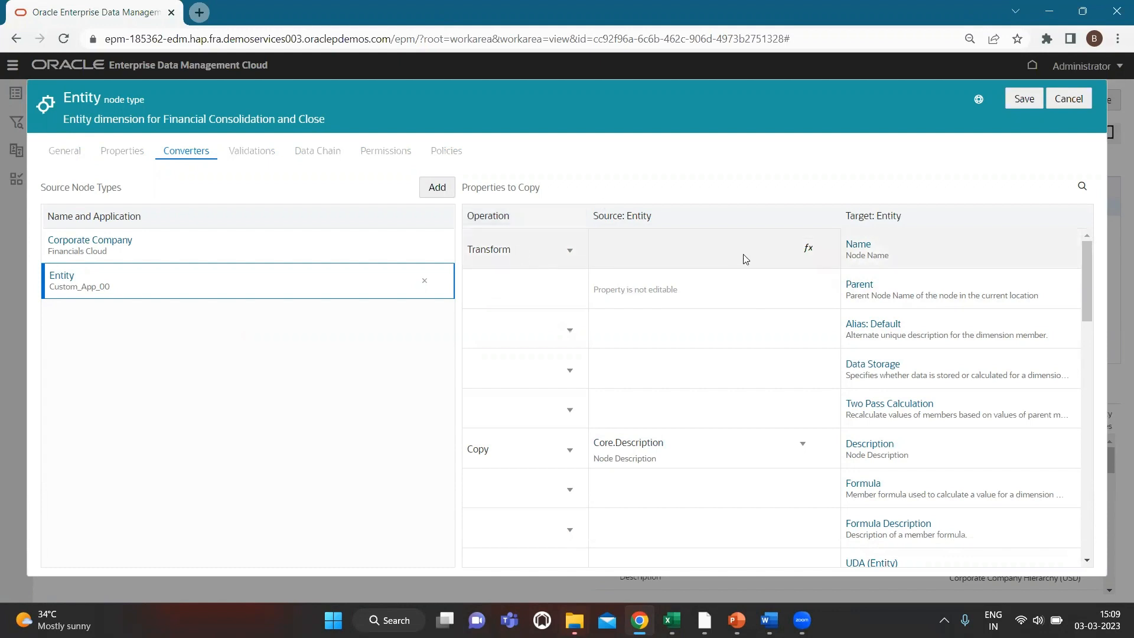
Open the transform expression for Core.Name and remove its default return statement
click(808, 251)
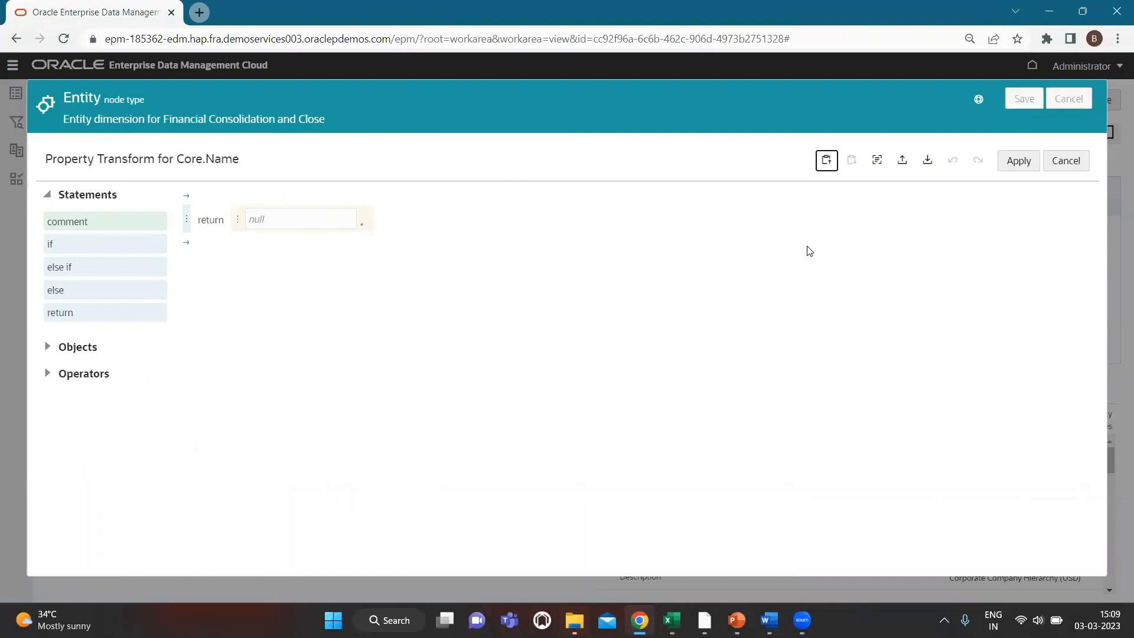
click(186, 220)
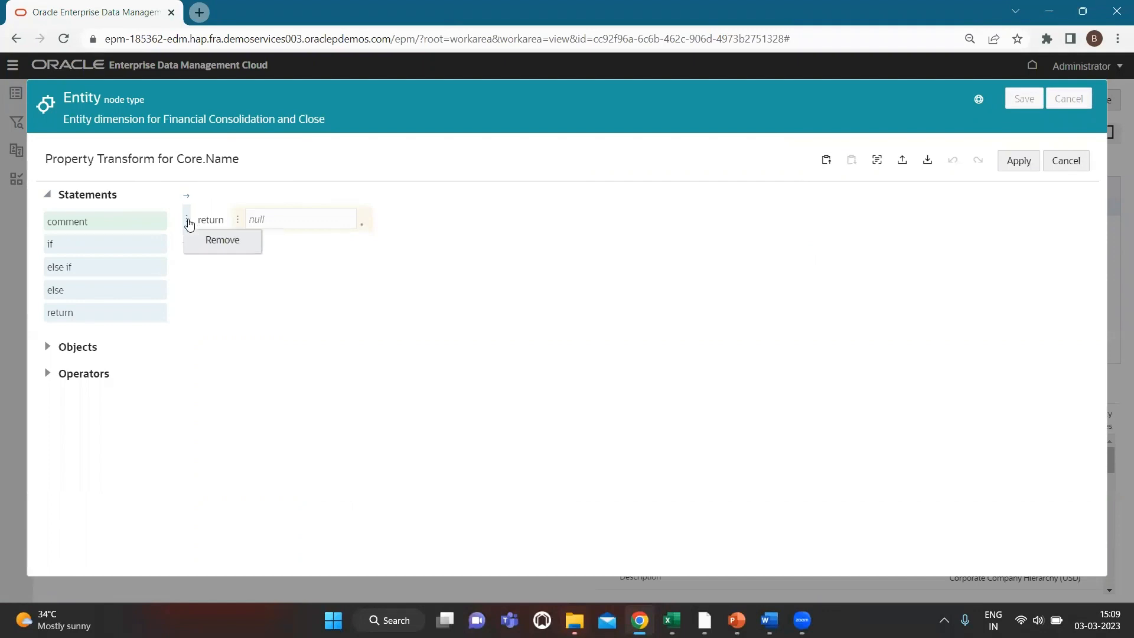
click(219, 241)
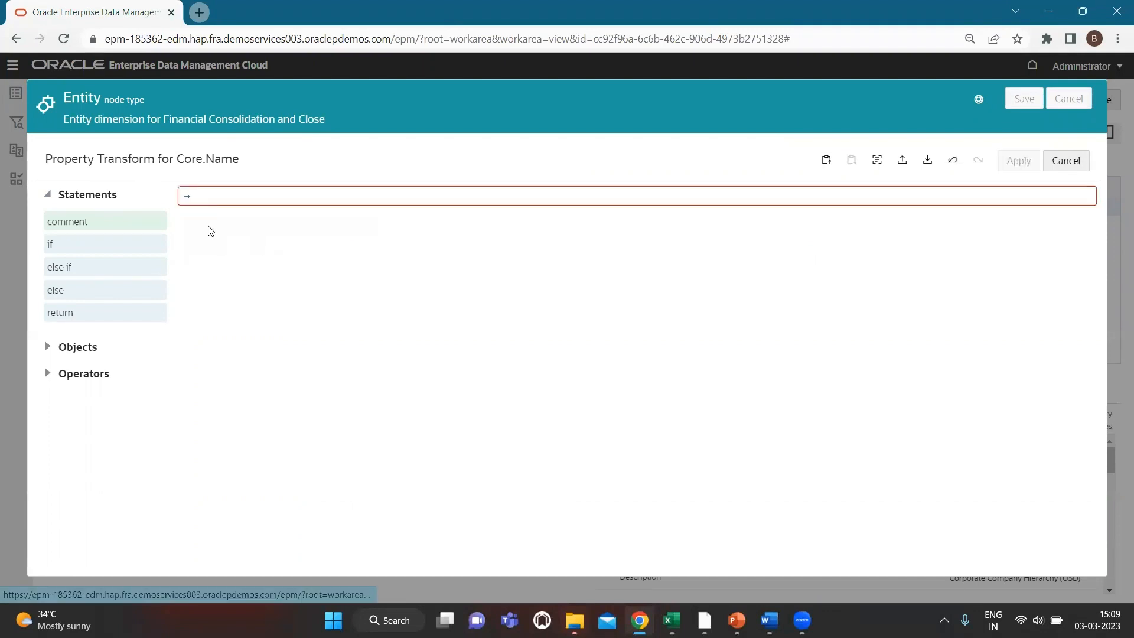
Add an if statement to the Core.Name transform and consult the parent mappings in the Excel sheet
click(188, 201)
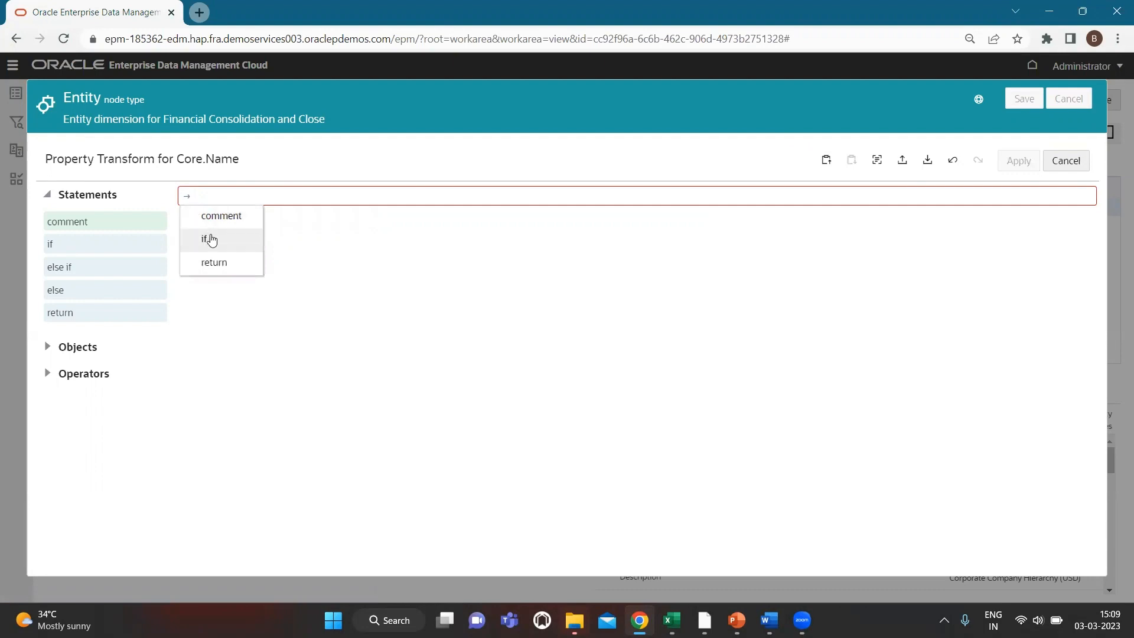
click(210, 239)
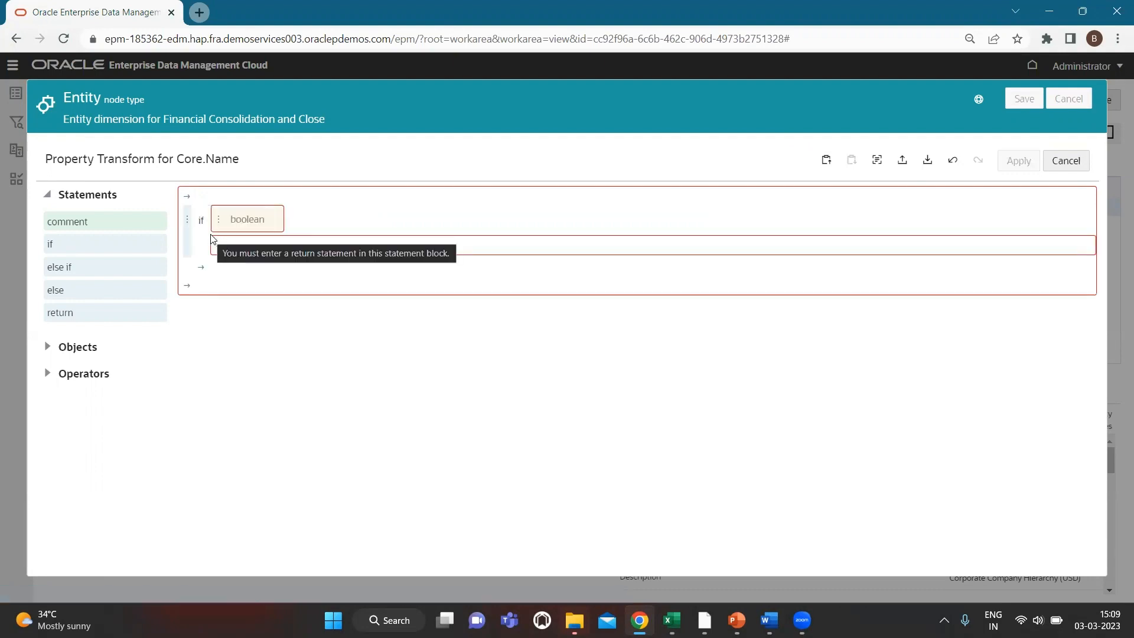
key(alt+Tab)
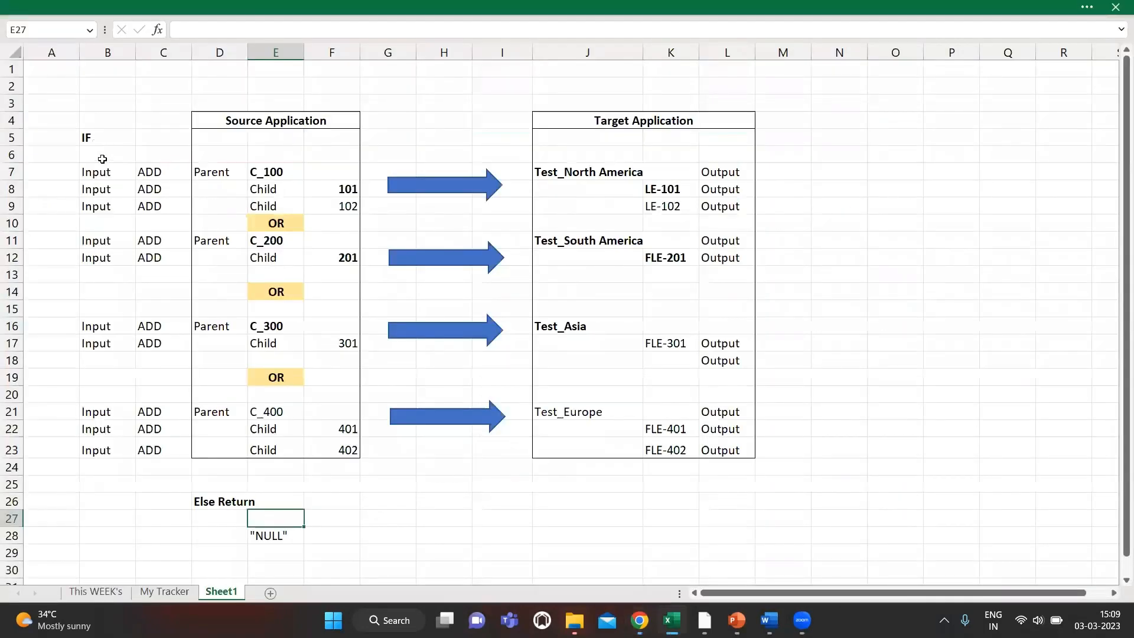
key(alt+Tab)
click(205, 170)
key(alt+Tab)
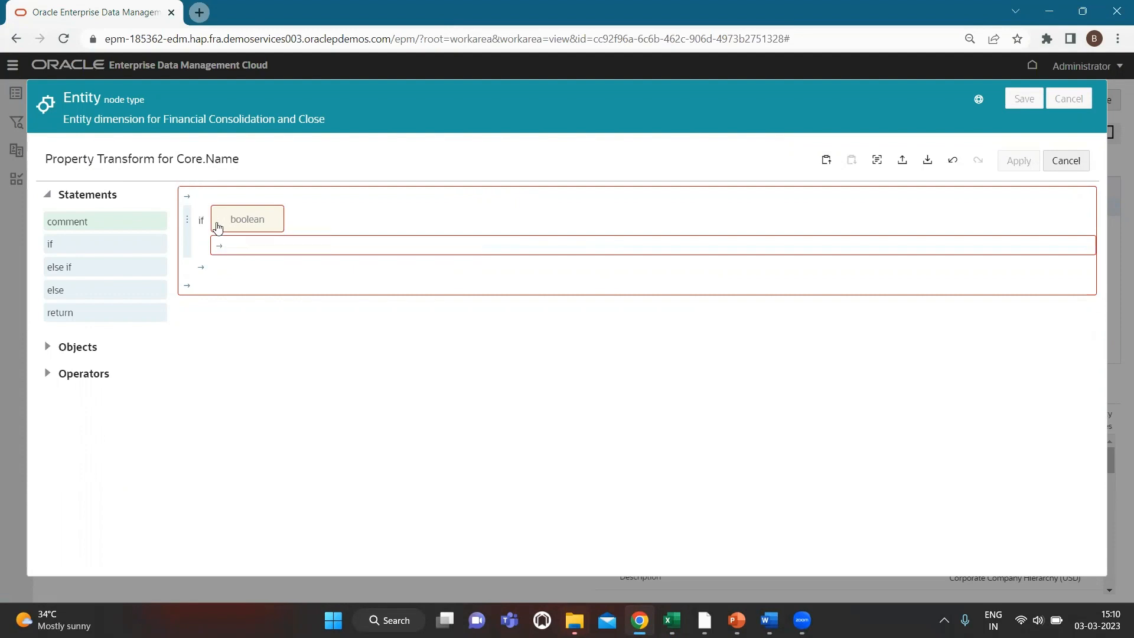
Set the if statement's condition to sourceNode.parent.name equals C_100
click(220, 228)
click(250, 240)
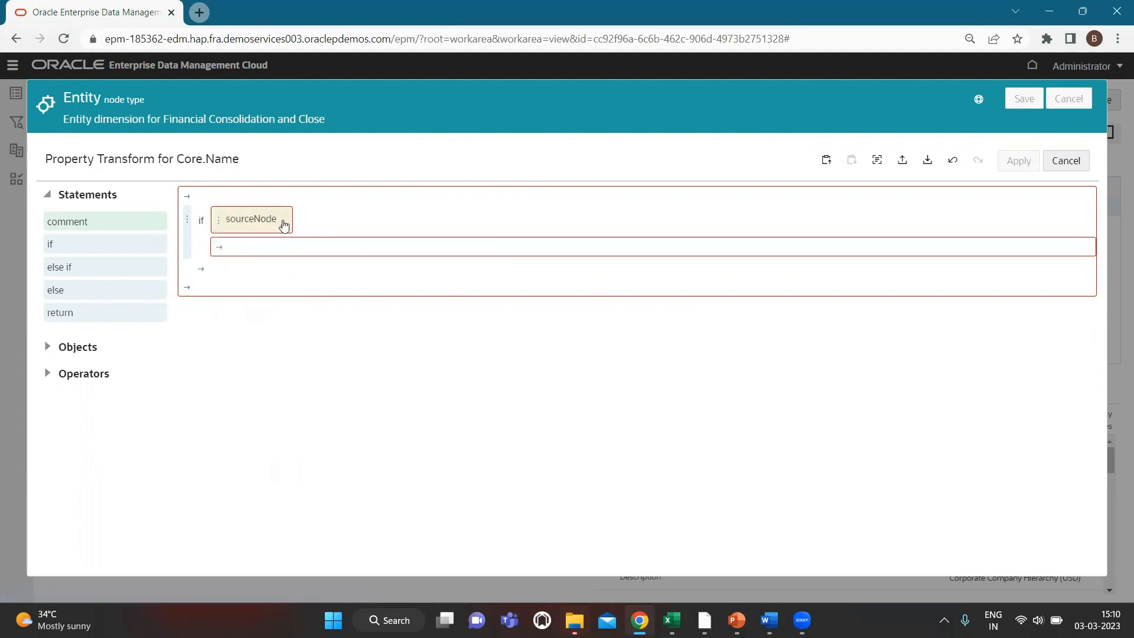
click(286, 226)
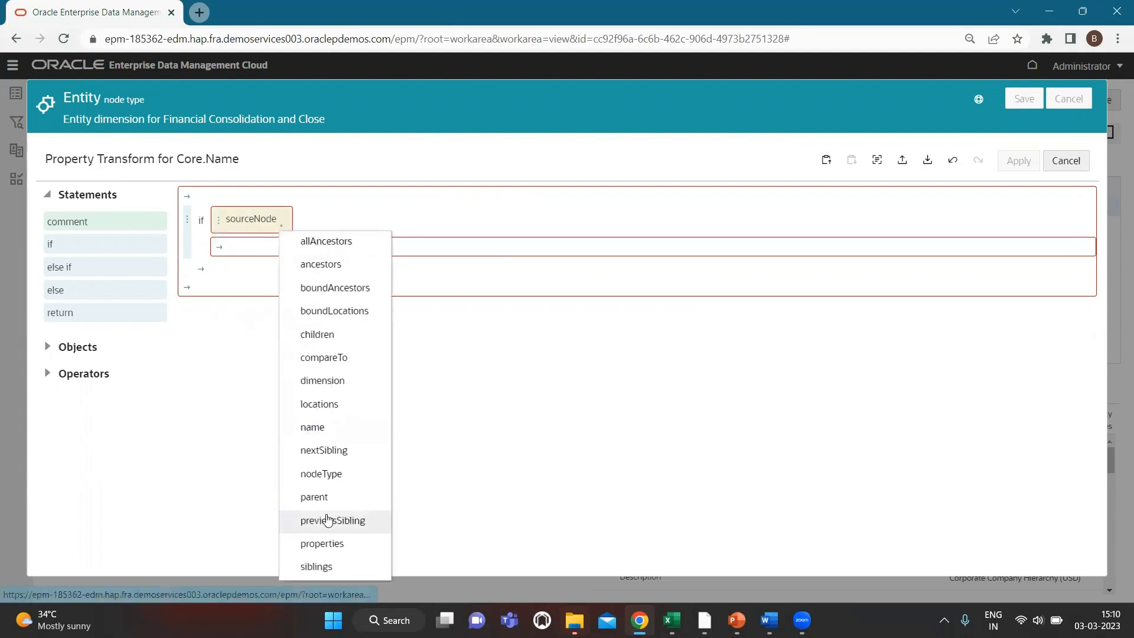
click(340, 499)
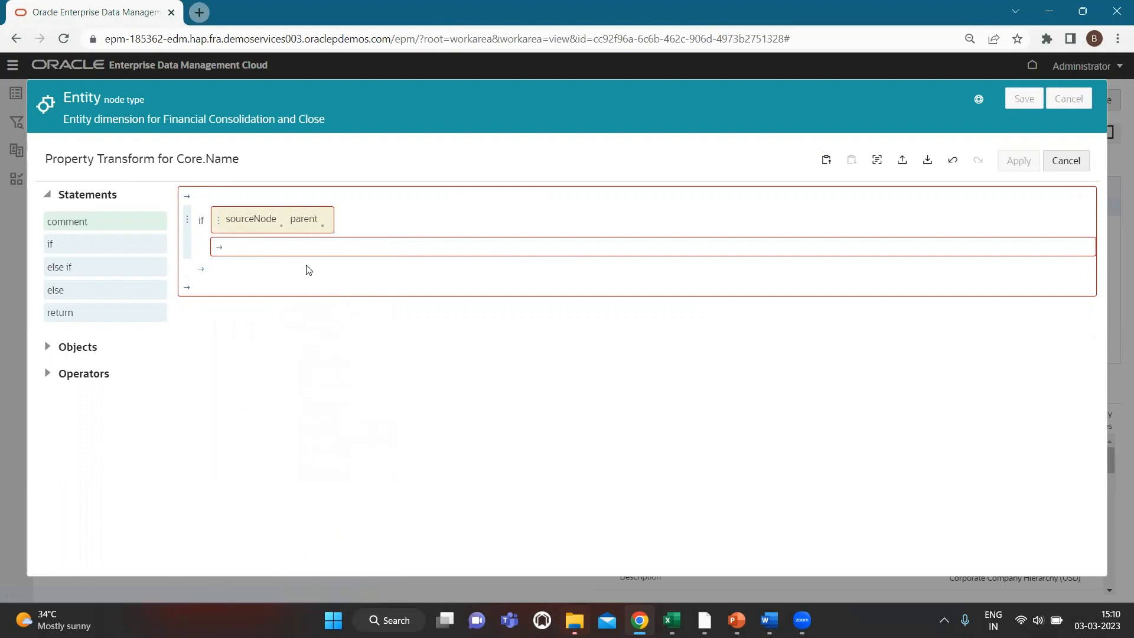
click(325, 226)
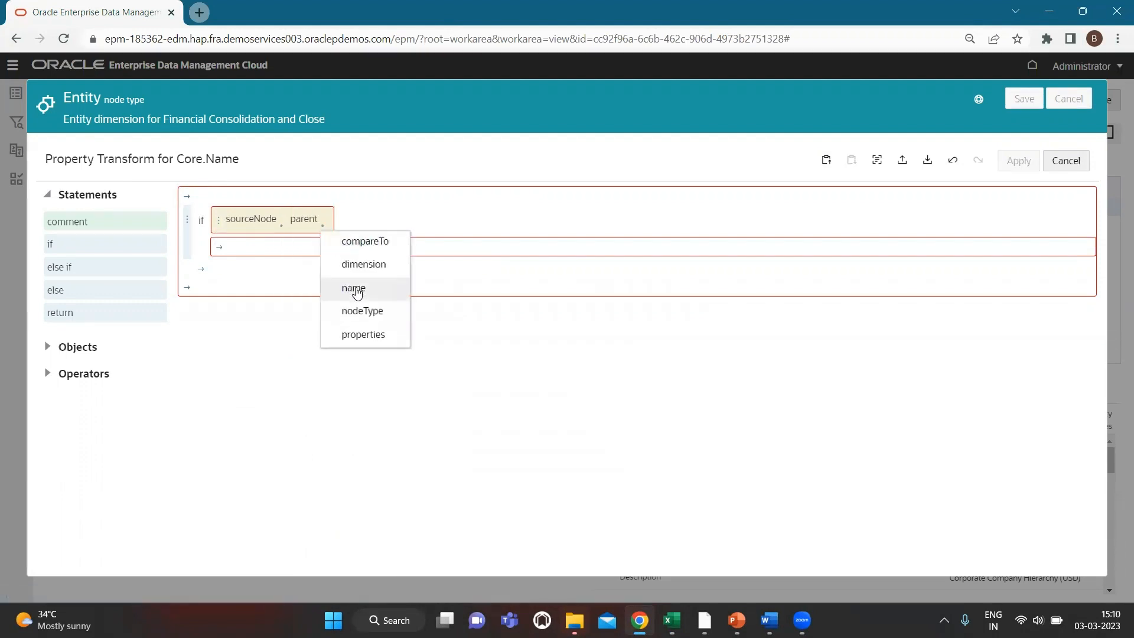
click(353, 287)
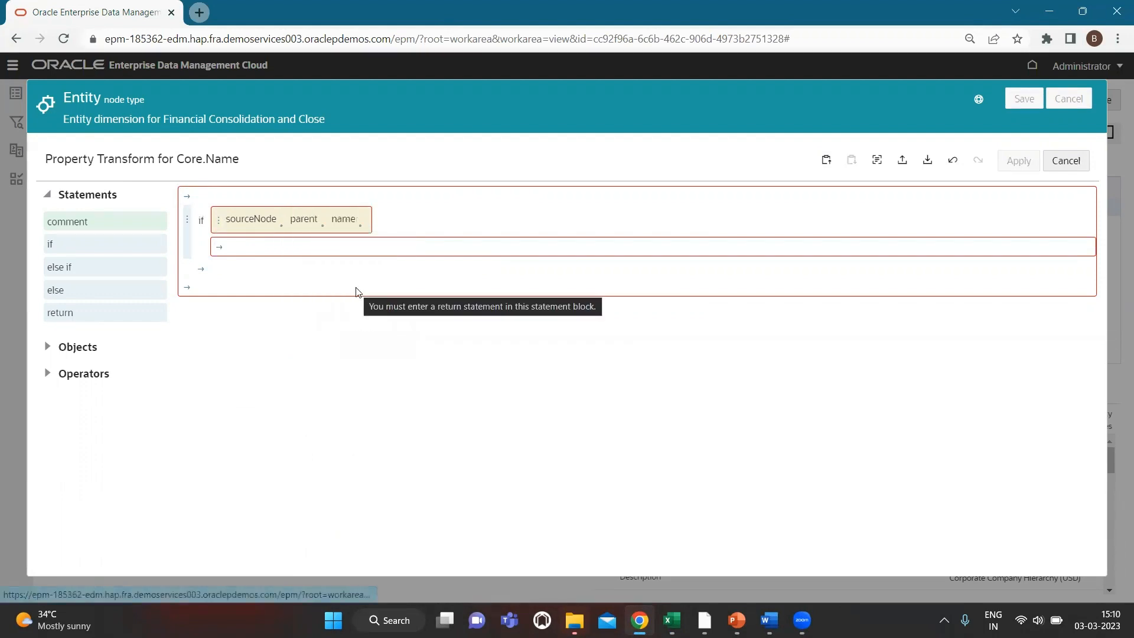
click(359, 226)
click(412, 262)
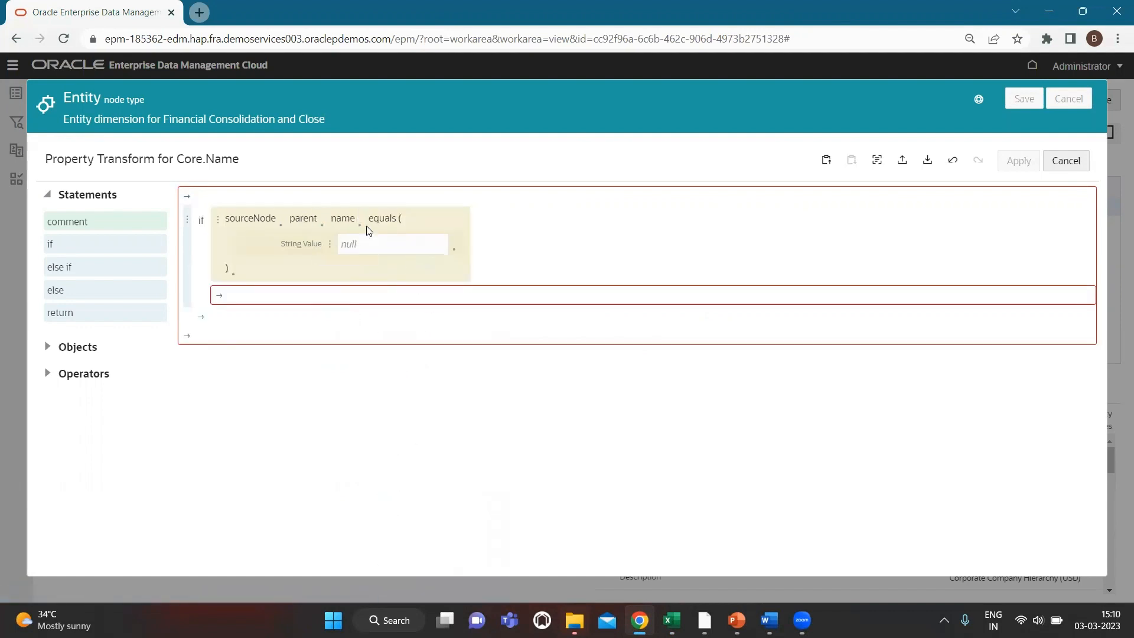
click(375, 245)
text(C_100)
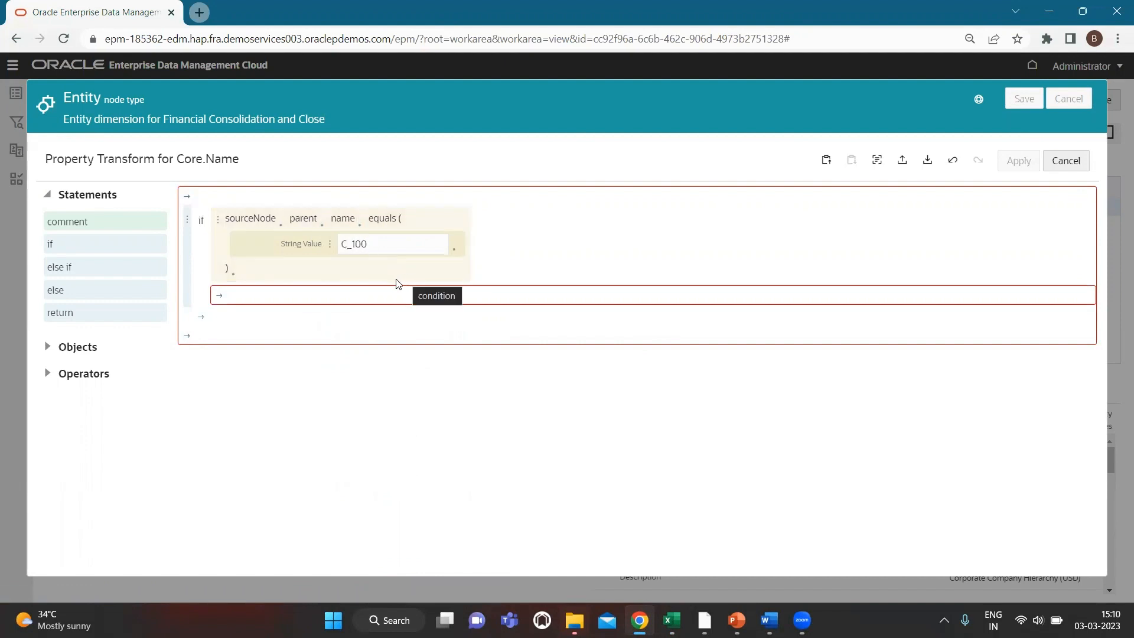
Consult the Excel mapping and add a return statement with the string LE- inside the C_100 condition
key(alt+Tab)
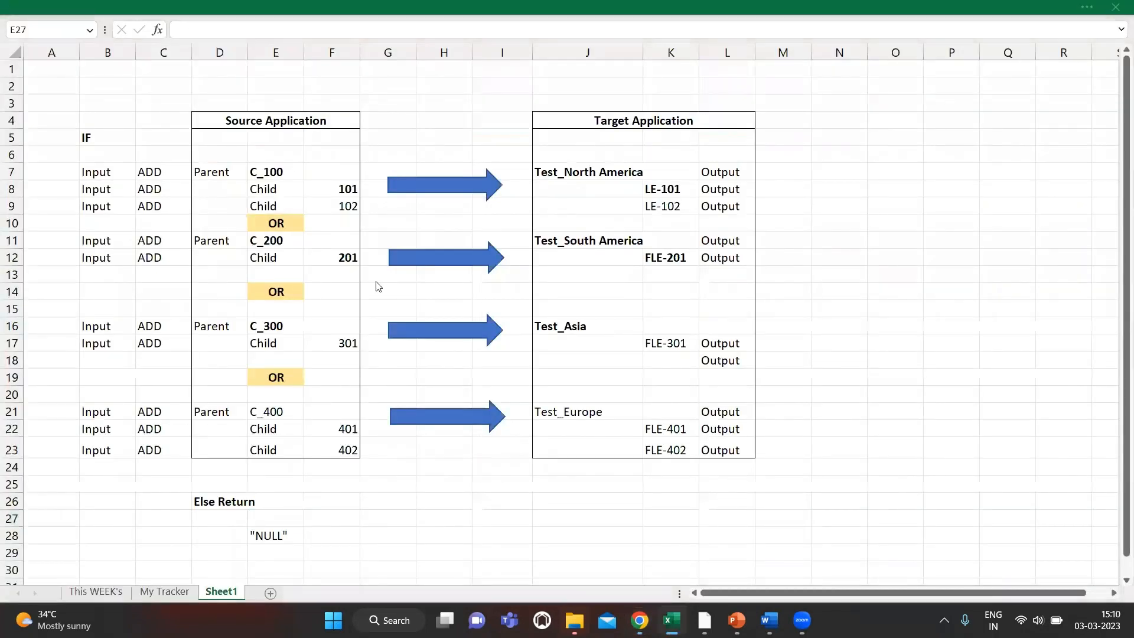
key(alt+Tab)
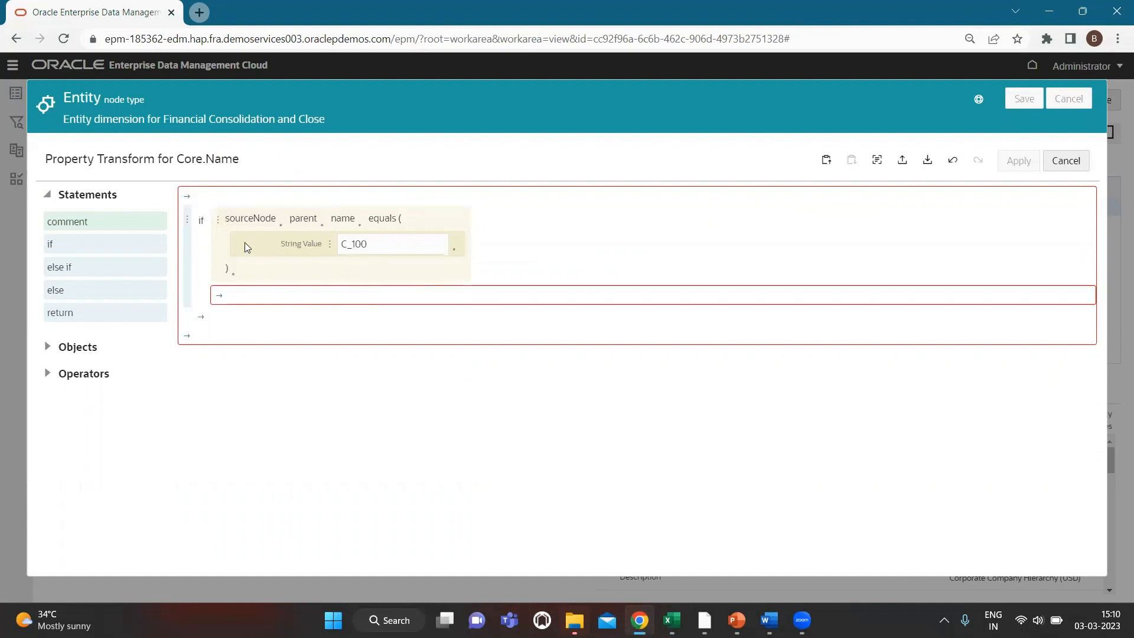
click(218, 296)
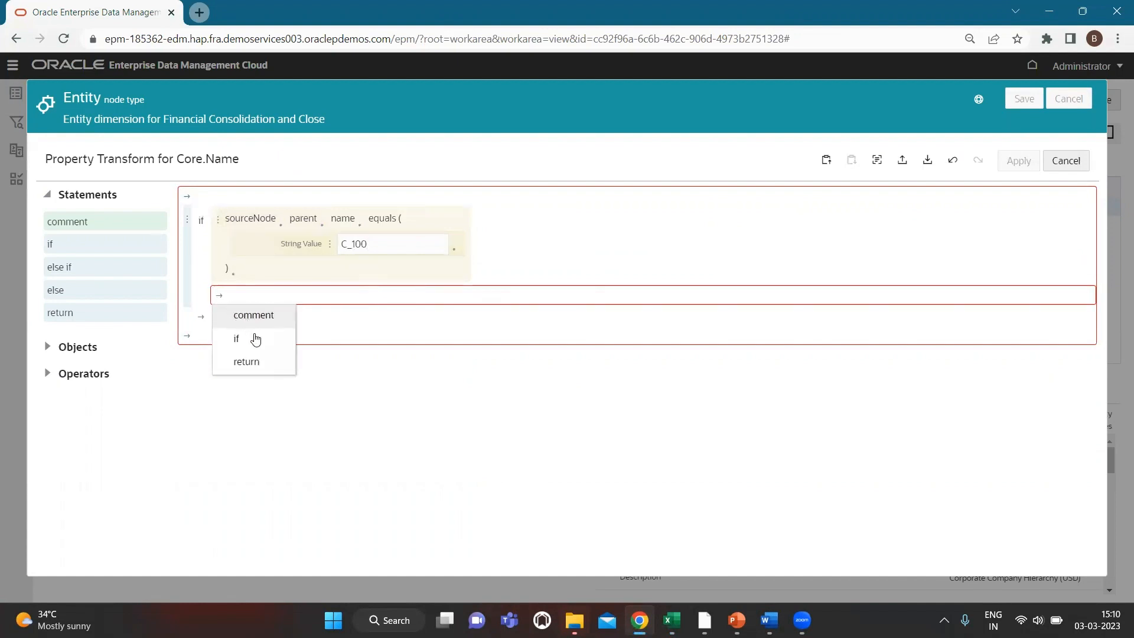
click(255, 362)
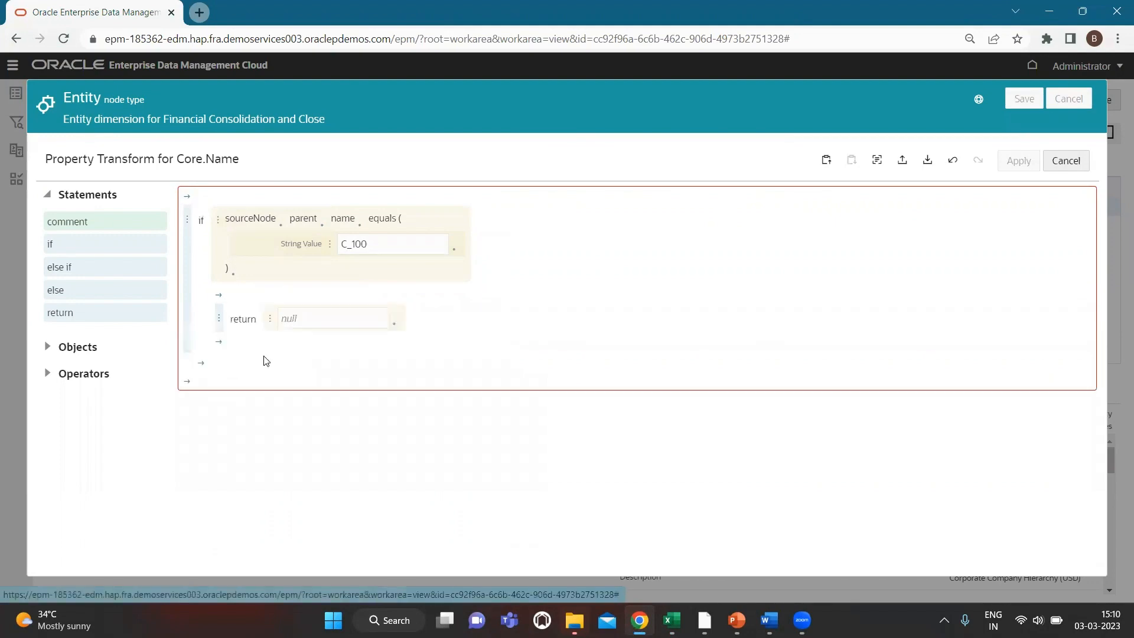
key(alt+Tab)
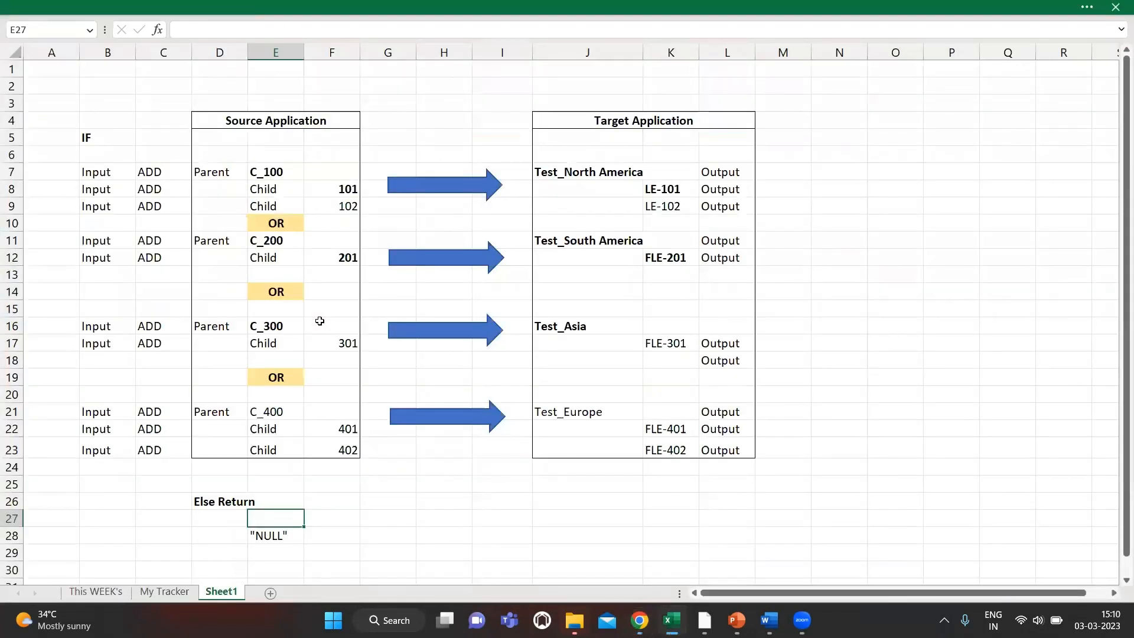
key(alt+Tab)
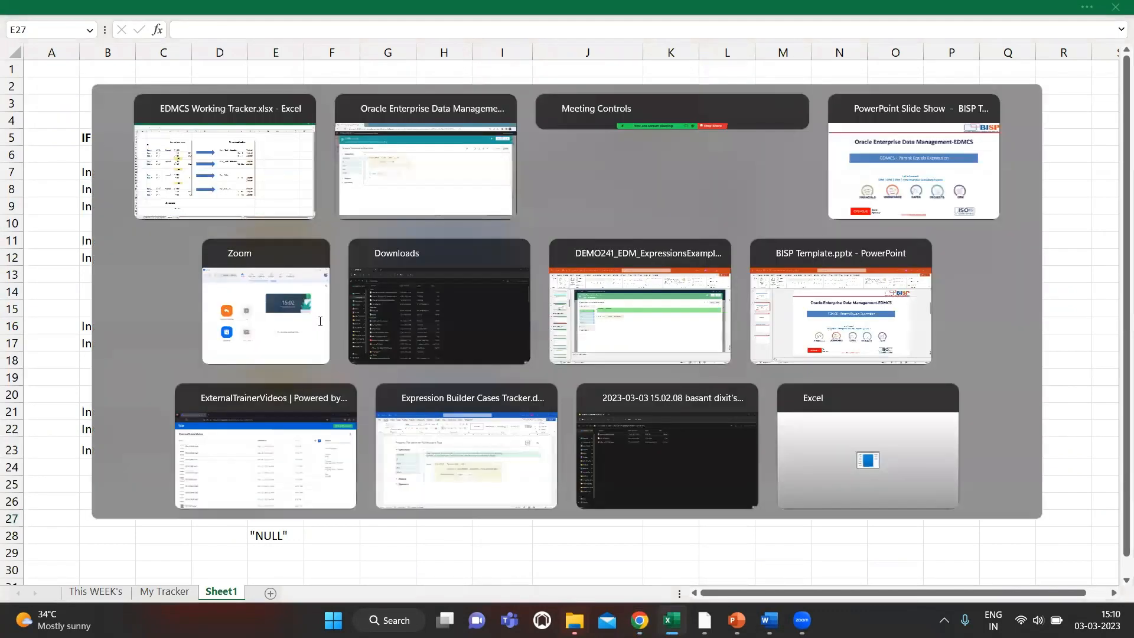
text(LE-)
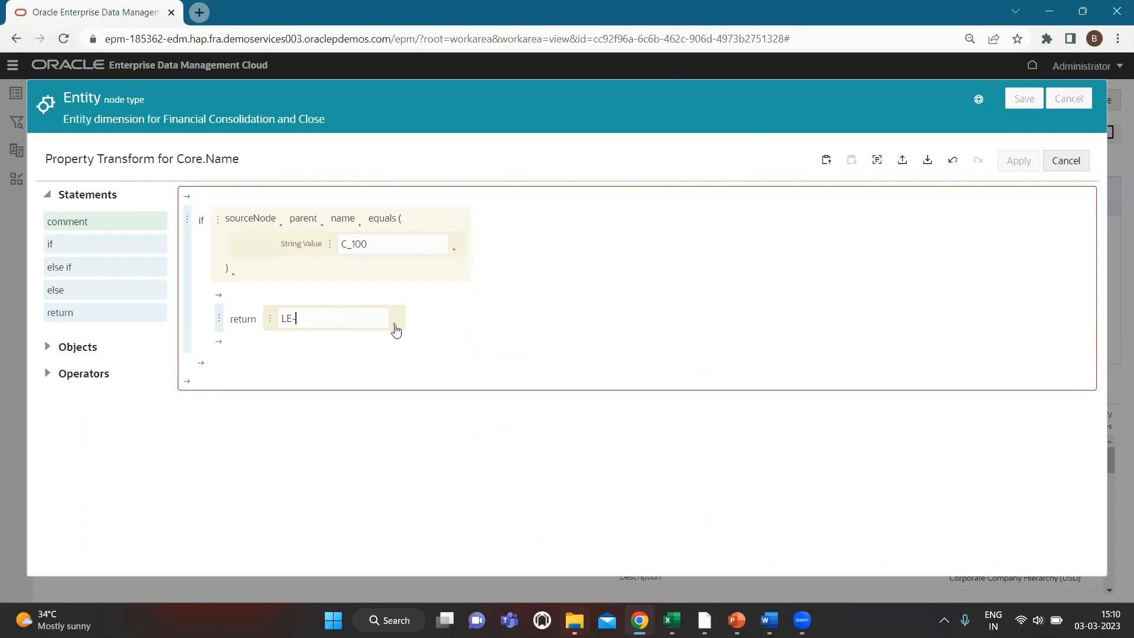
Extend the LE- return value with a concat of sourceNode.name
click(395, 327)
click(466, 216)
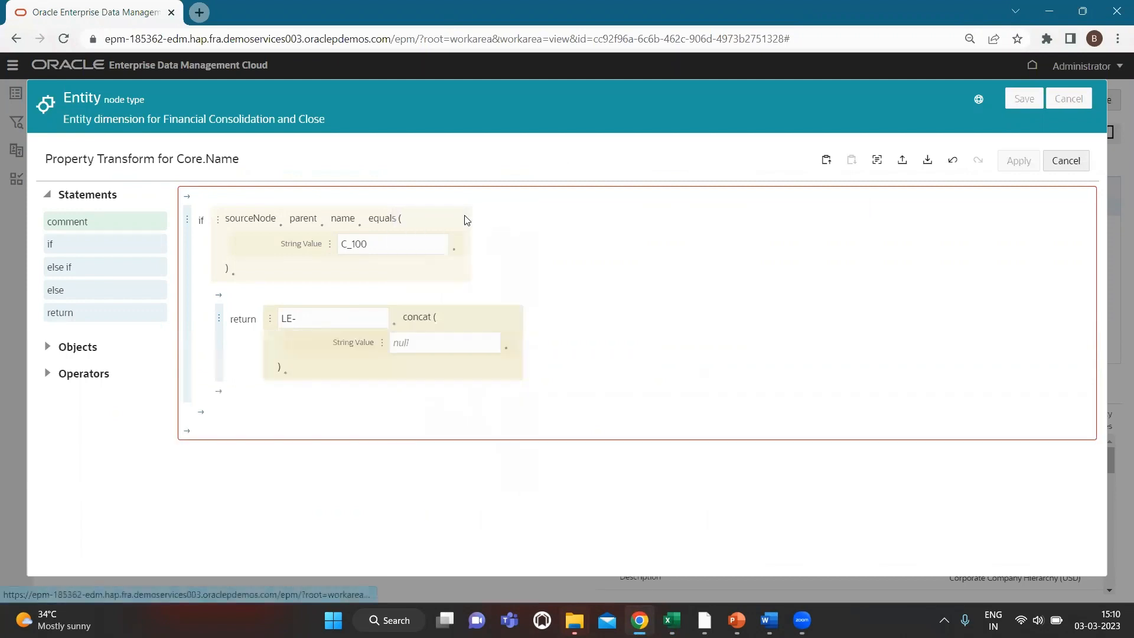
click(382, 349)
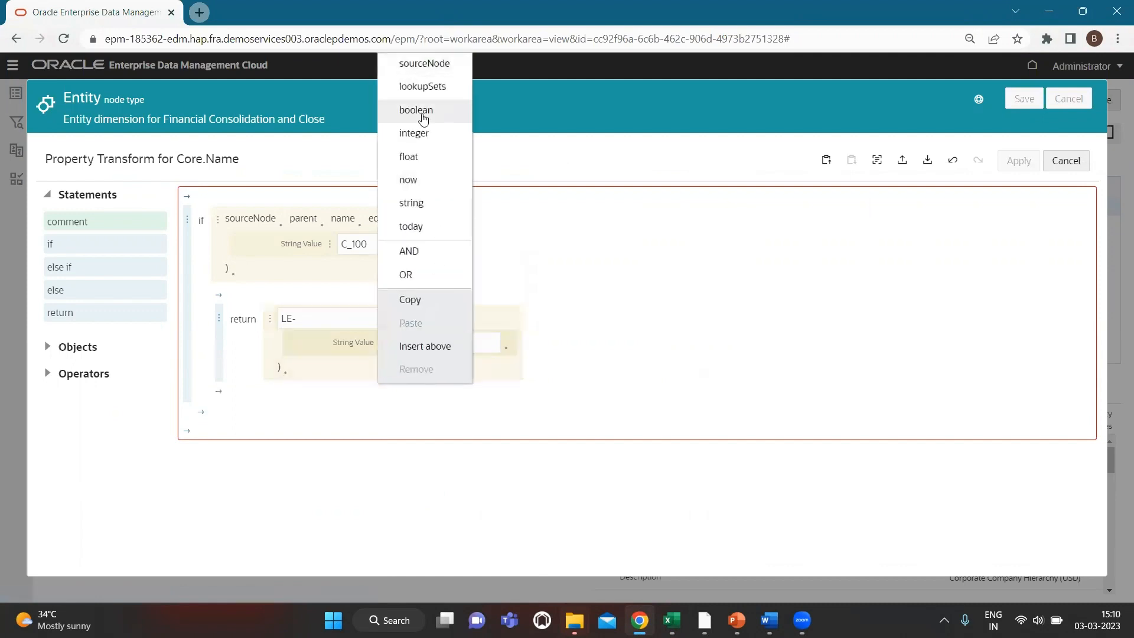
click(432, 70)
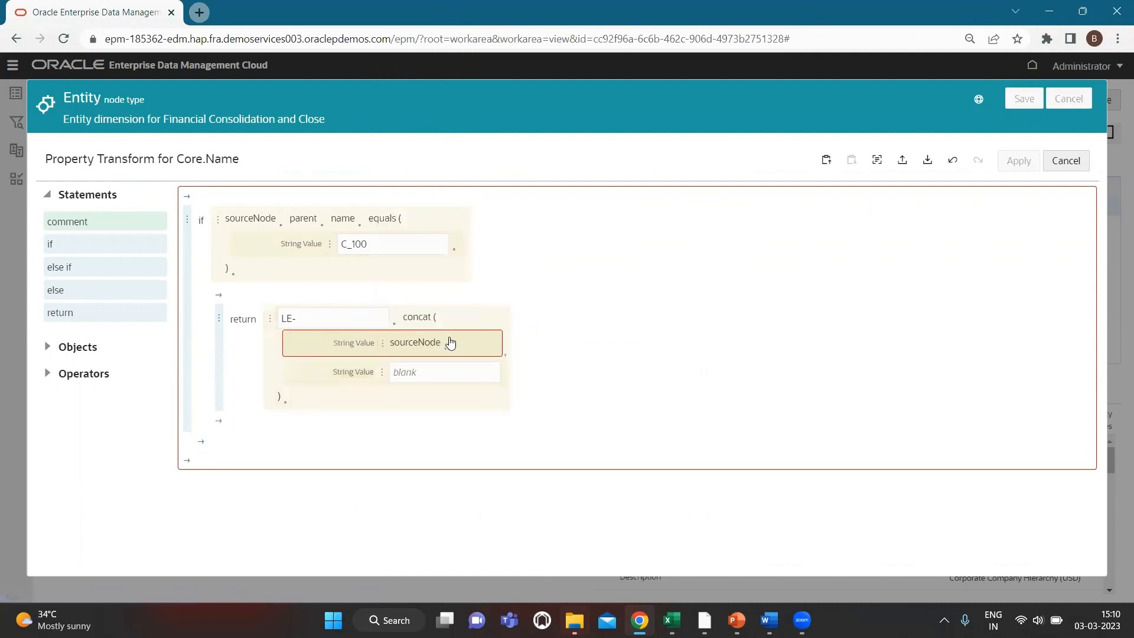
click(446, 348)
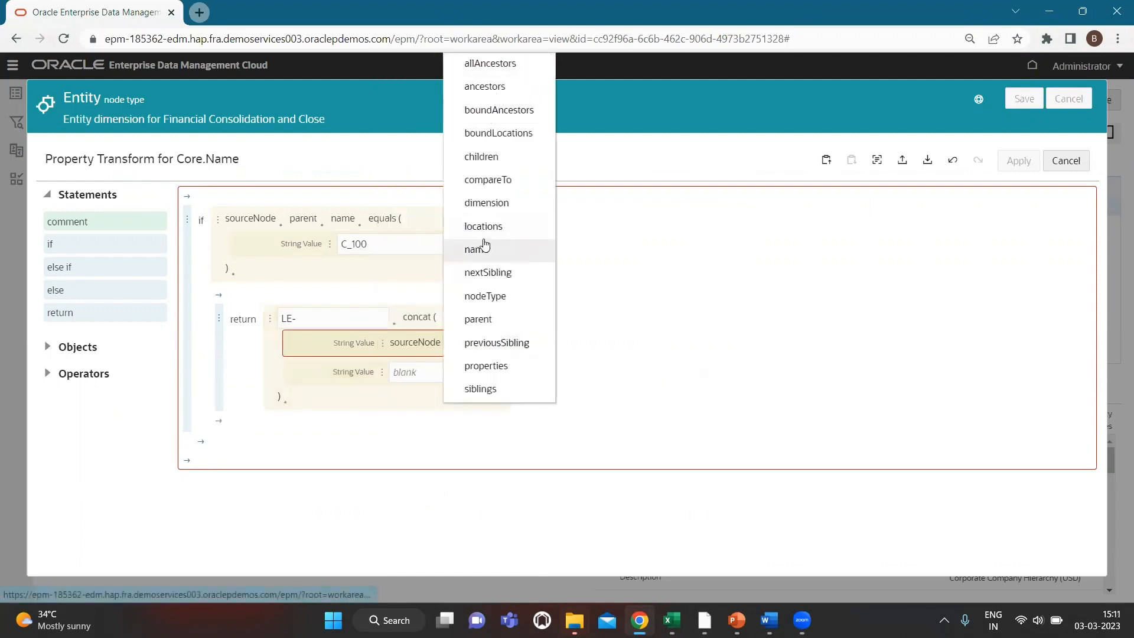
click(481, 250)
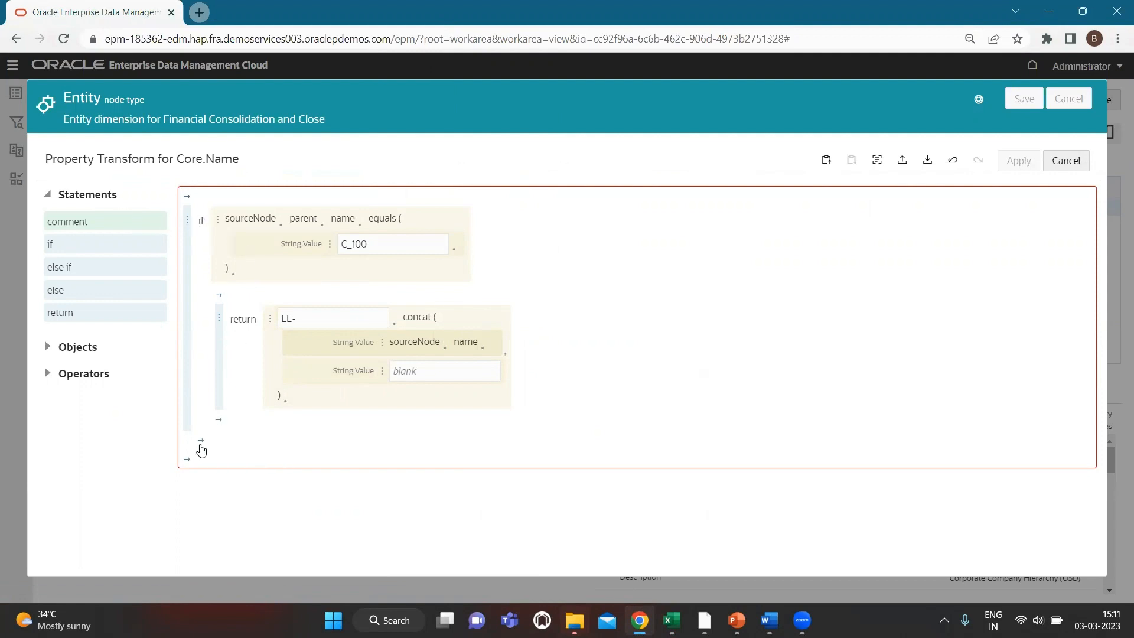
Add an else if statement after the C_100 block with three boolean conditions joined by OR
click(202, 449)
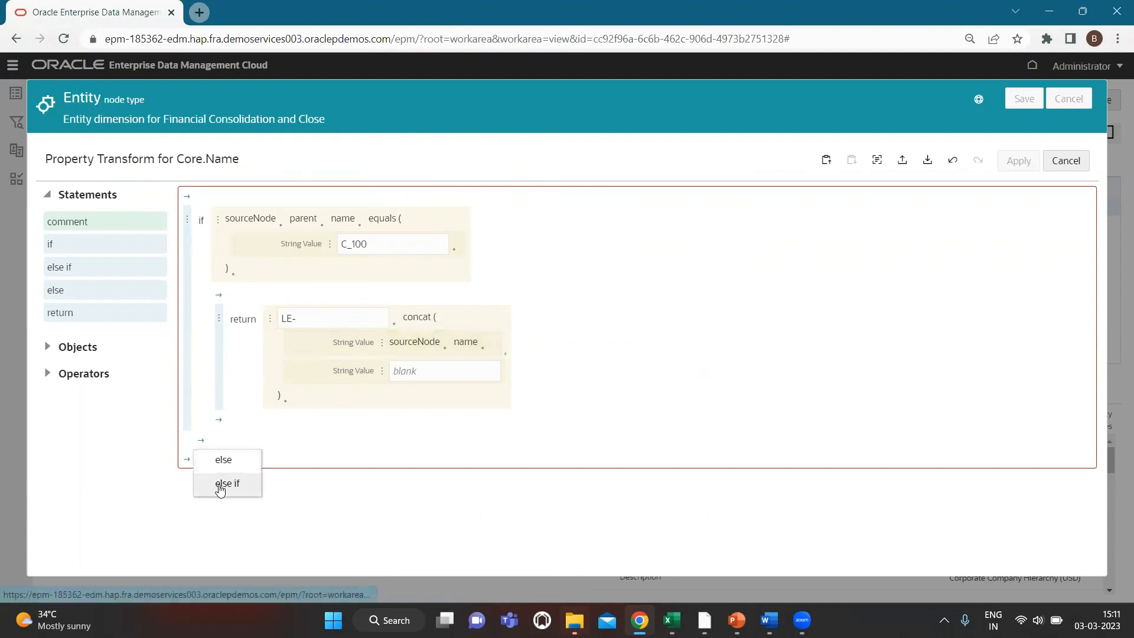
click(225, 484)
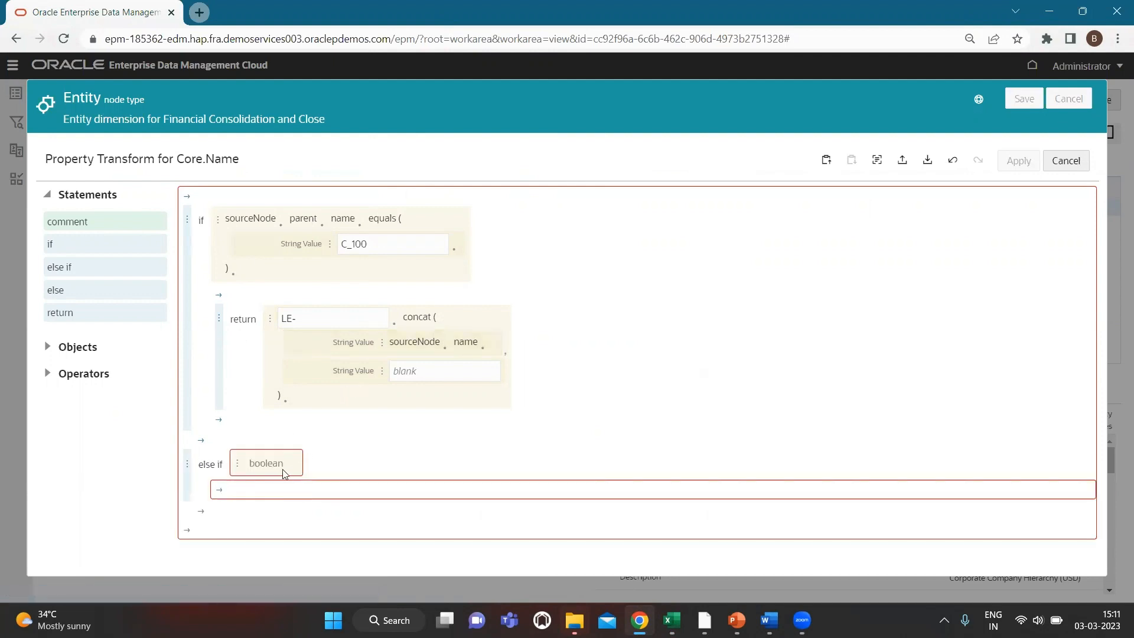
click(236, 464)
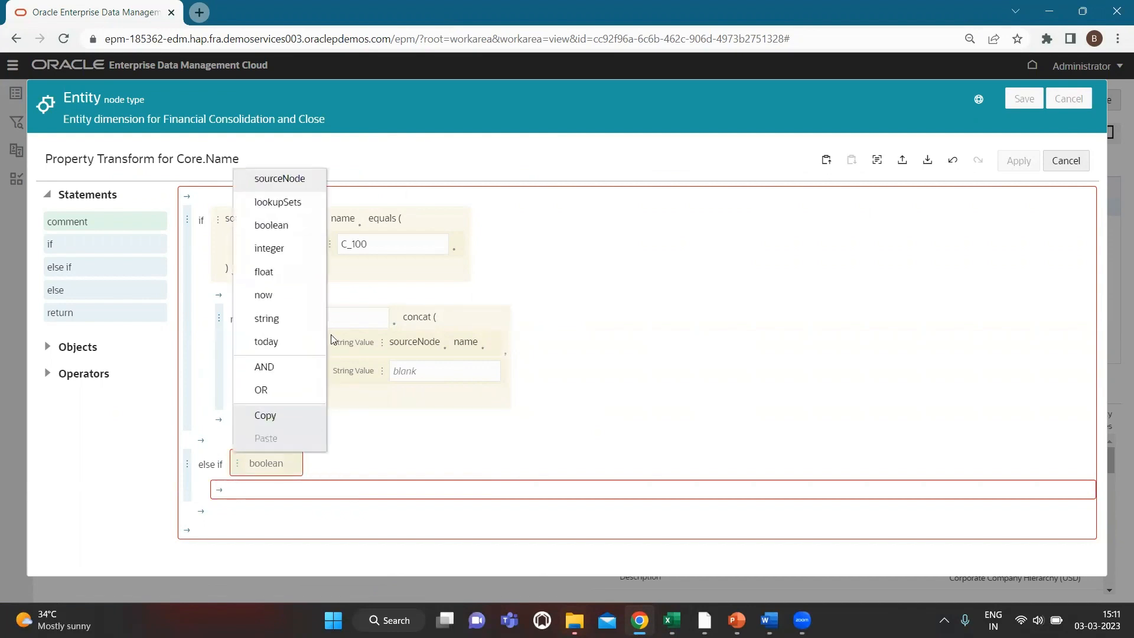
click(283, 389)
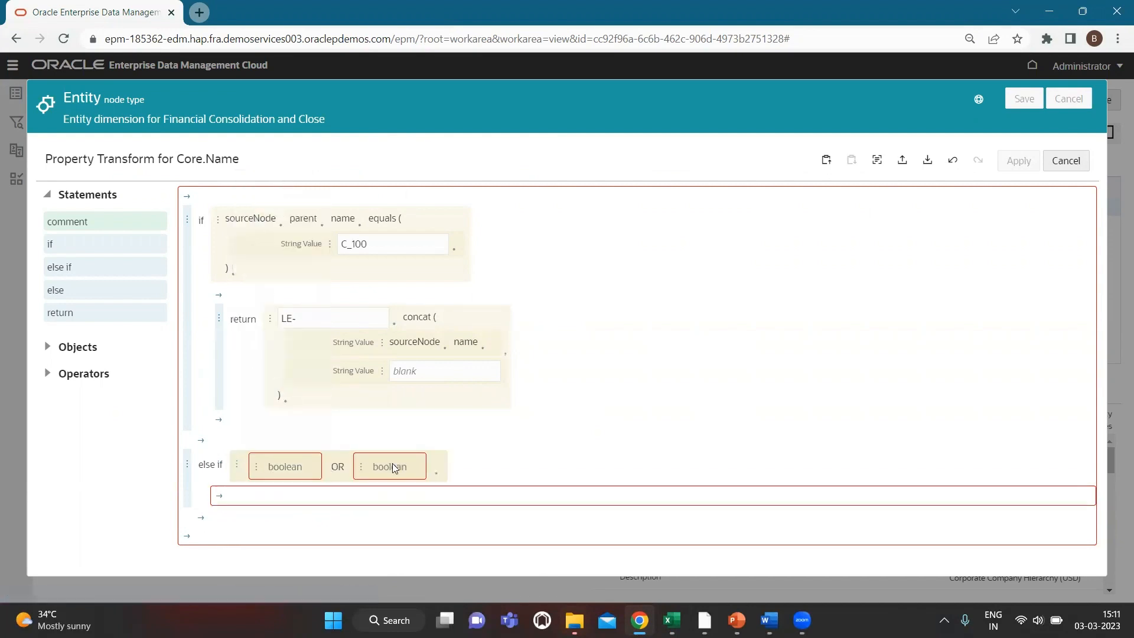
click(253, 465)
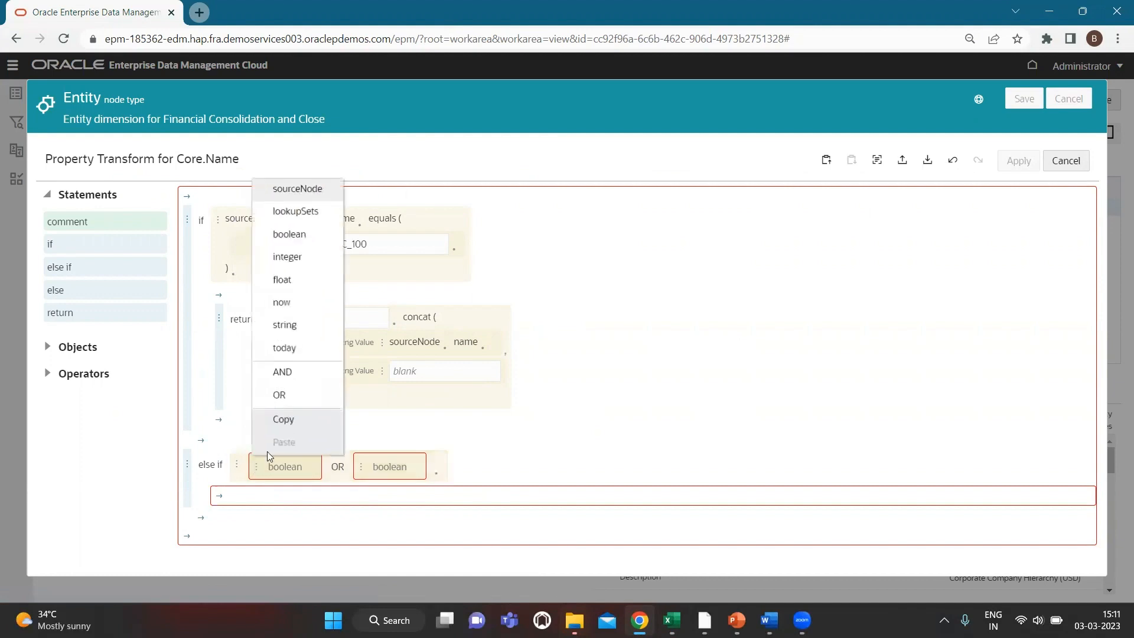
click(317, 398)
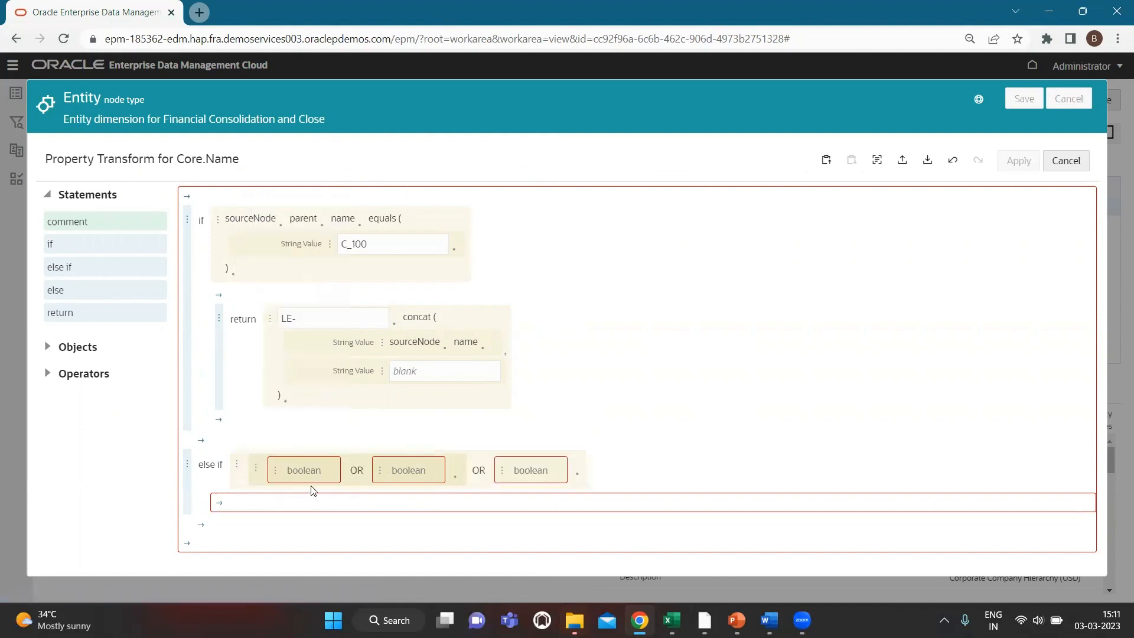
Set the else if statement's first boolean condition to sourceNode.parent.name with the equals function
click(275, 478)
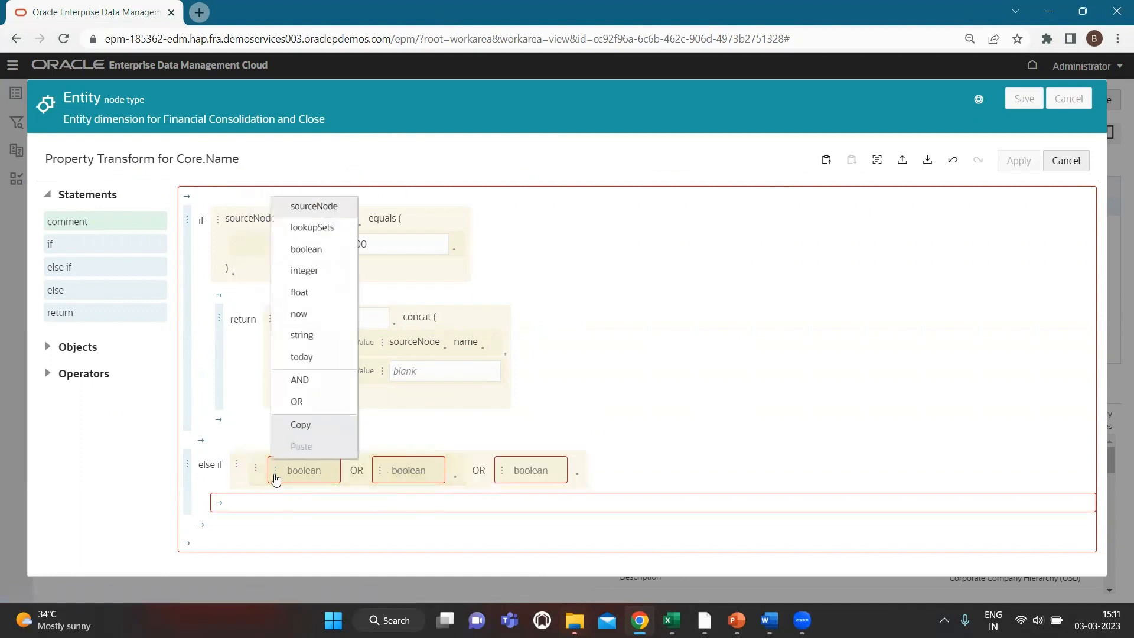
click(327, 188)
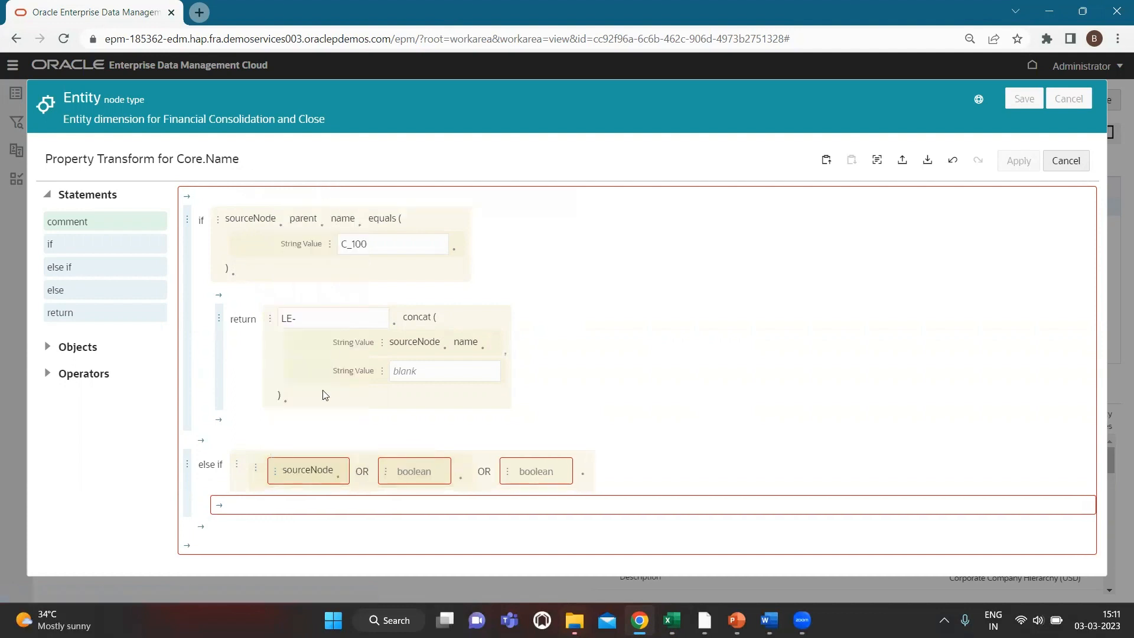
click(337, 477)
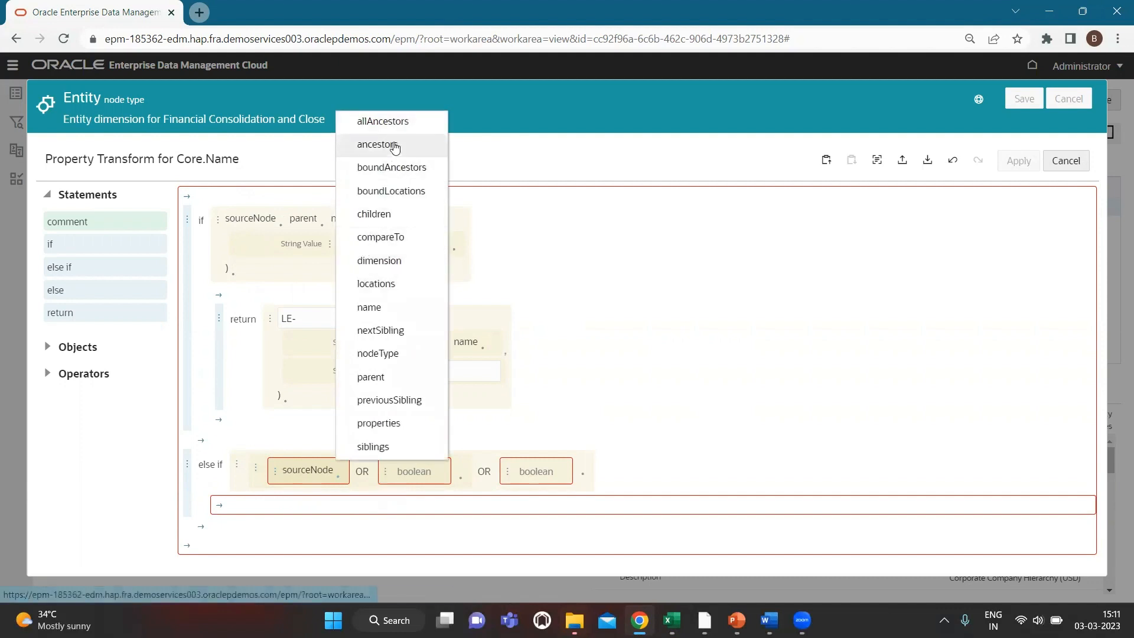
click(371, 377)
click(381, 481)
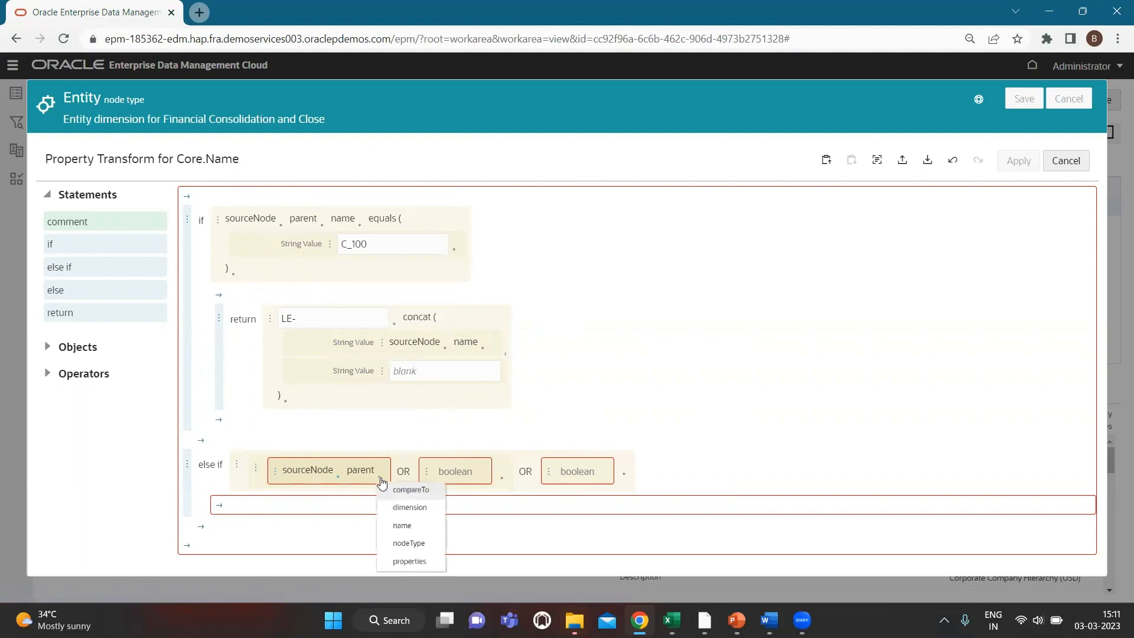
click(411, 538)
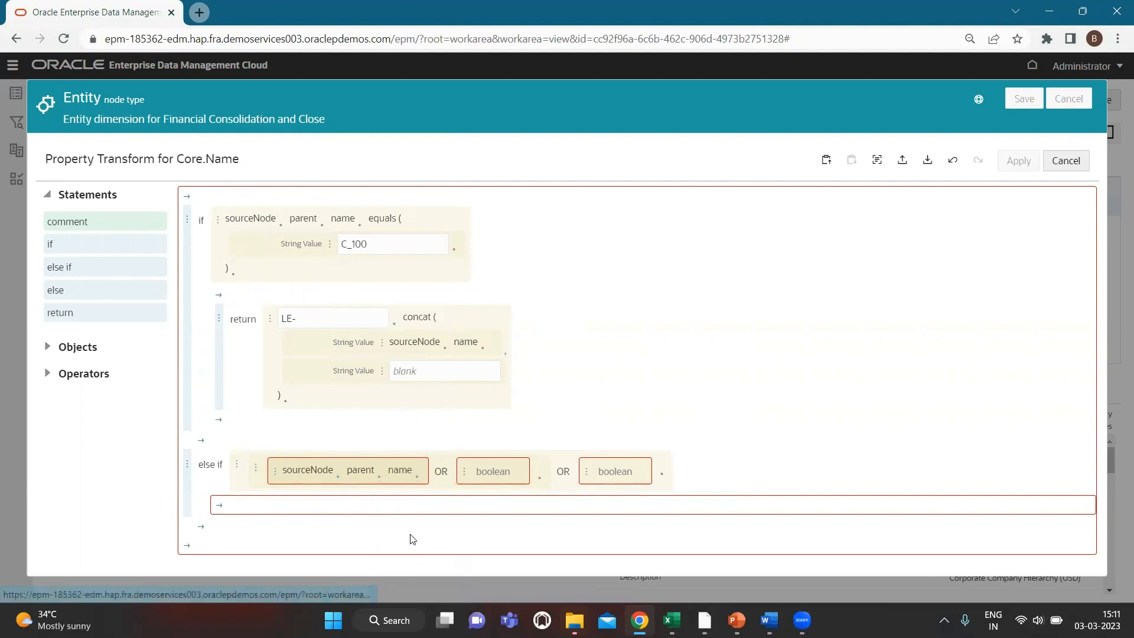
click(416, 477)
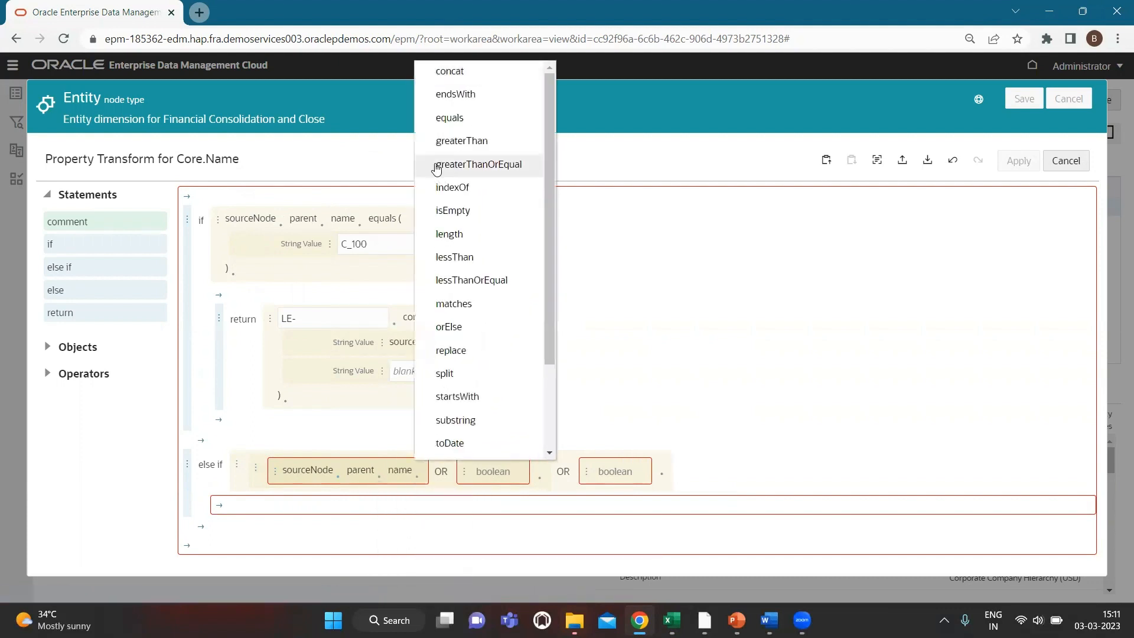
click(459, 118)
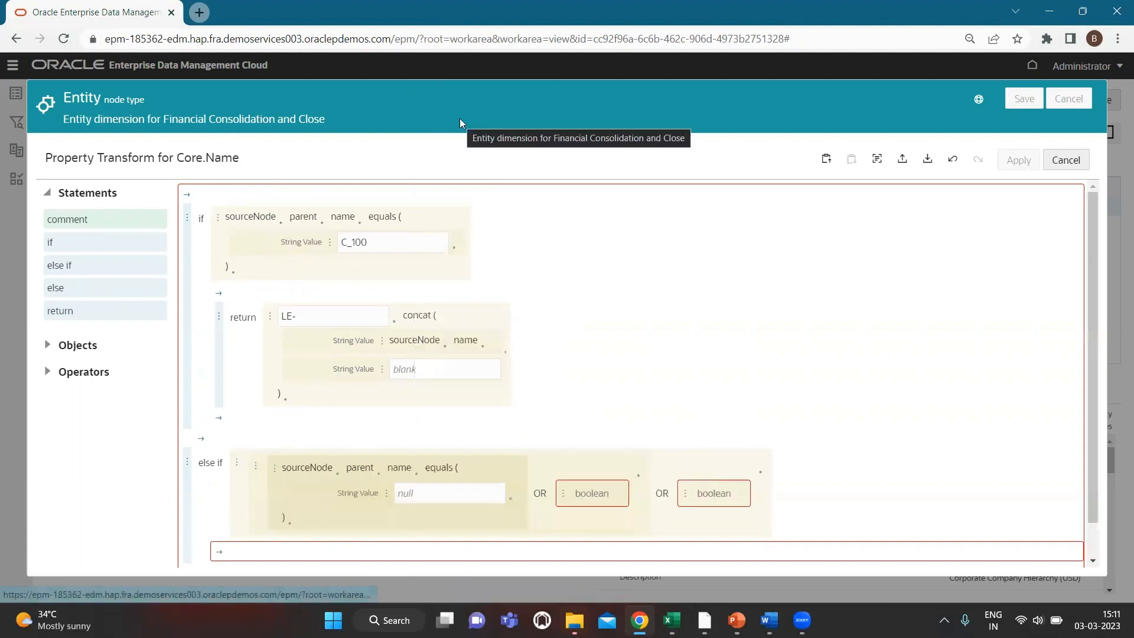
Set the else if statement's second boolean condition to sourceNode.parent.name with the equals function
click(274, 469)
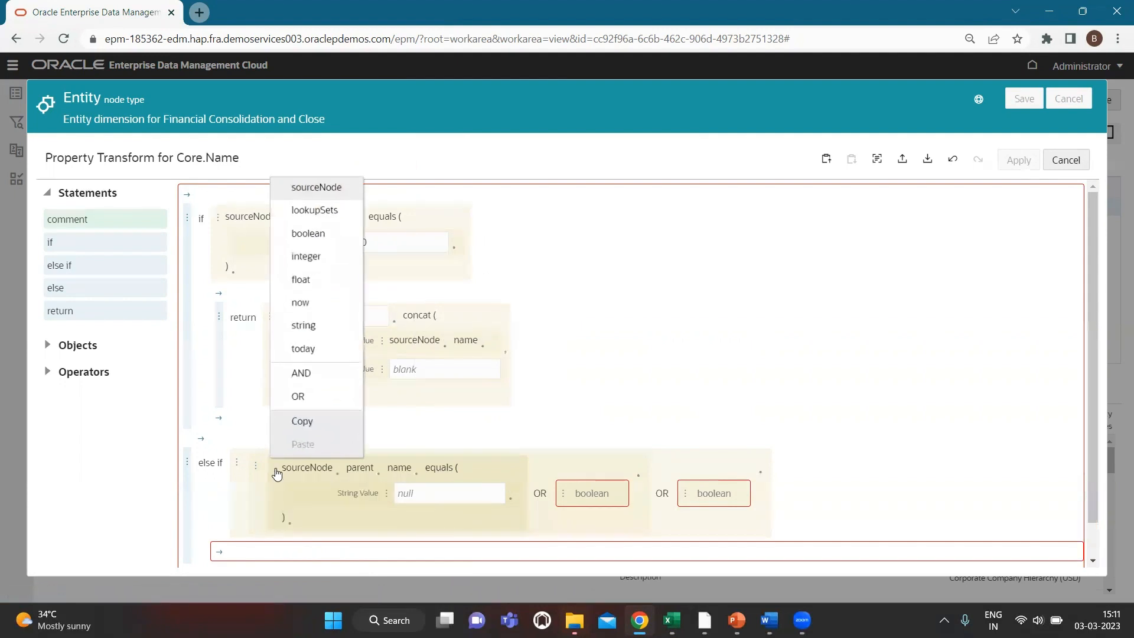
click(563, 493)
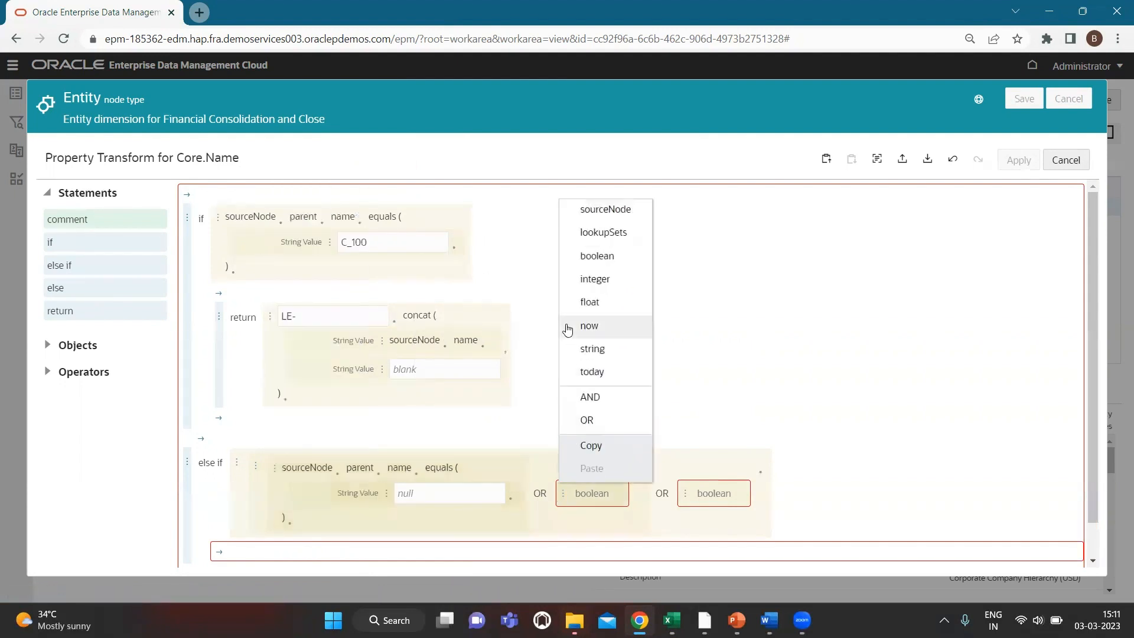
click(603, 214)
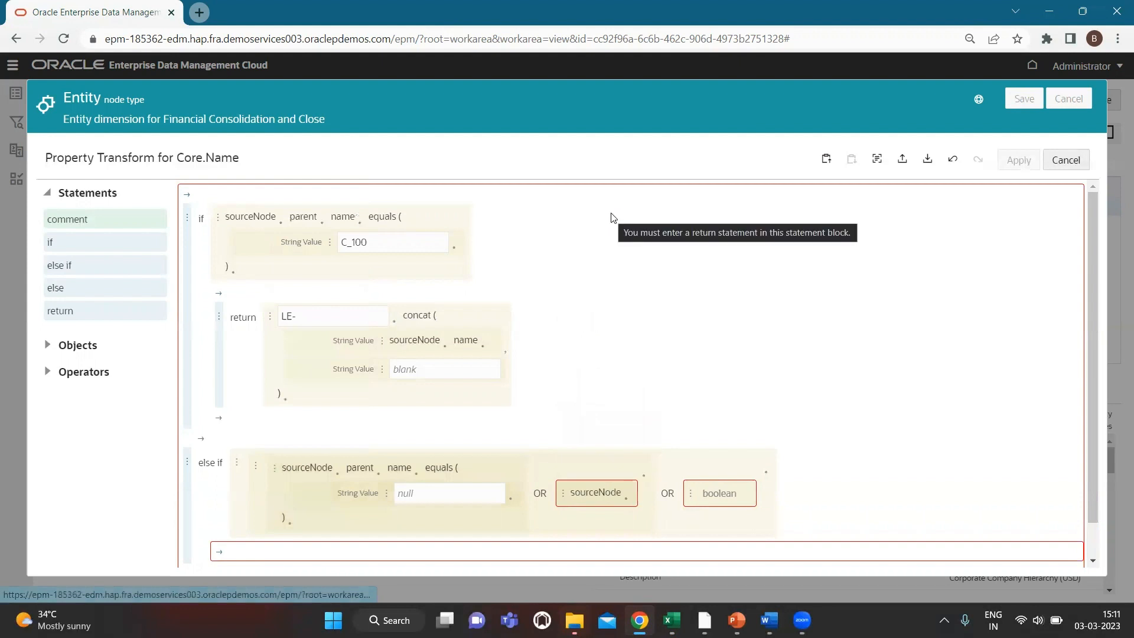
click(563, 492)
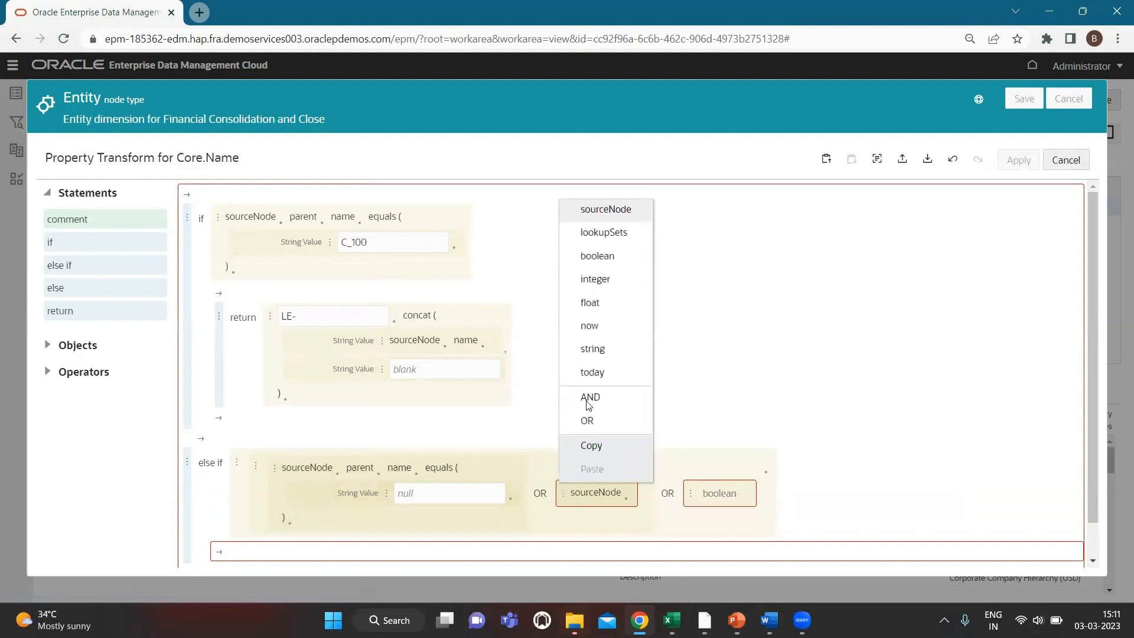
click(608, 210)
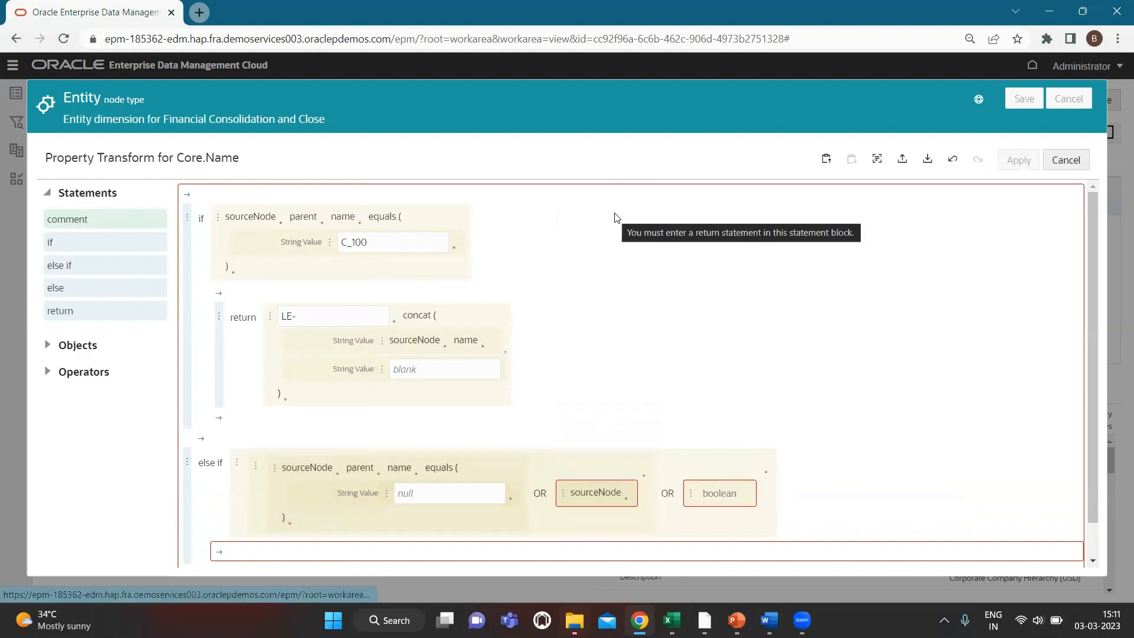
click(628, 502)
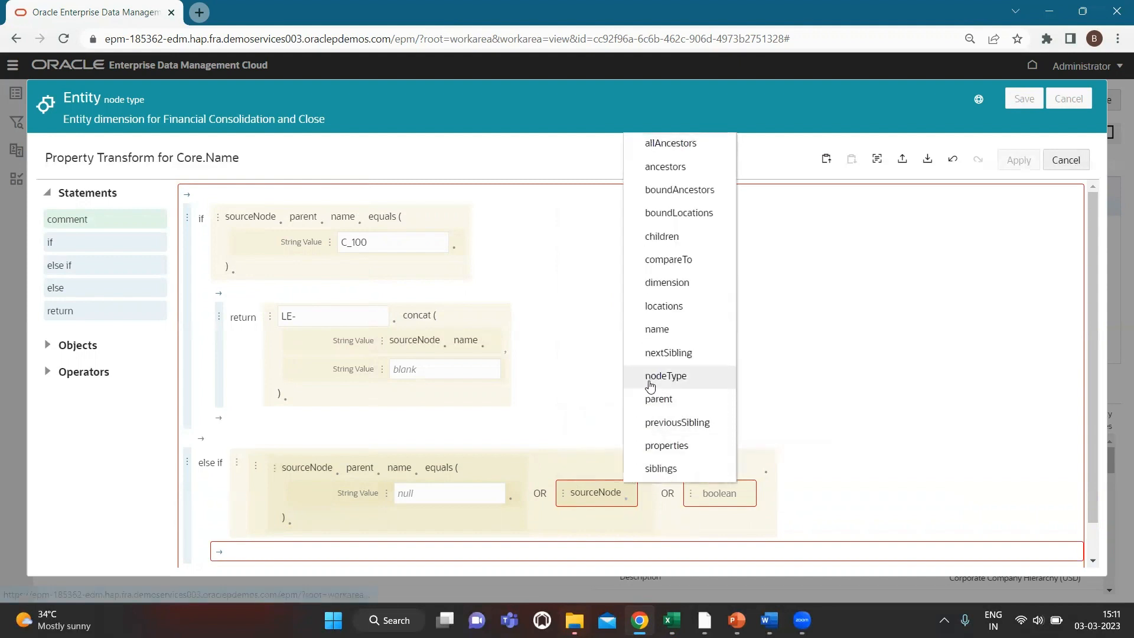
click(676, 399)
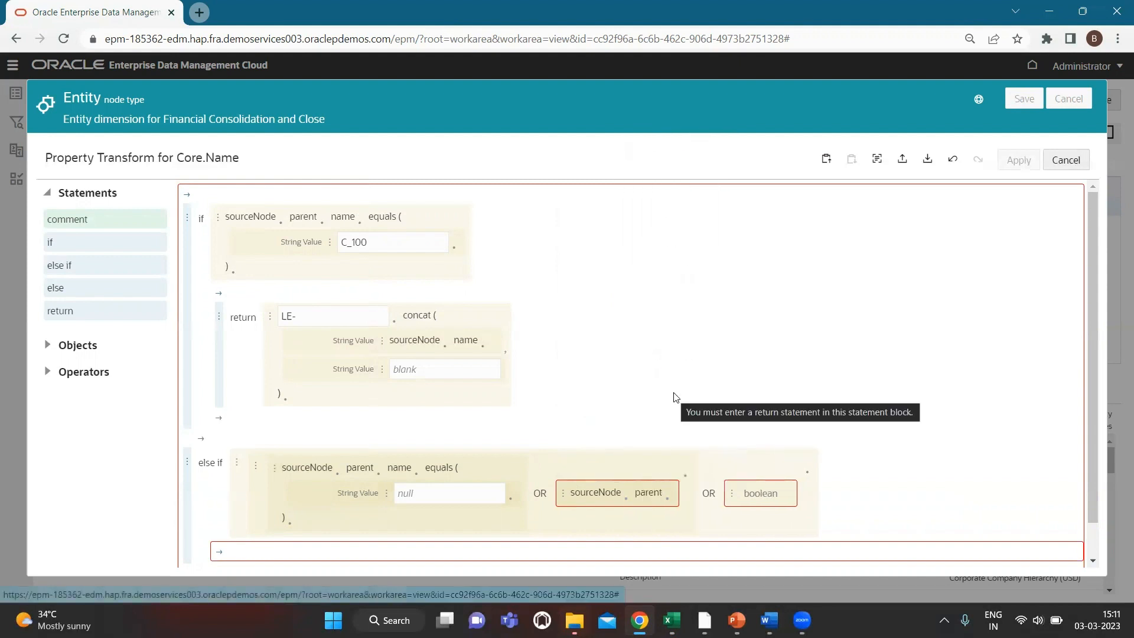
click(671, 502)
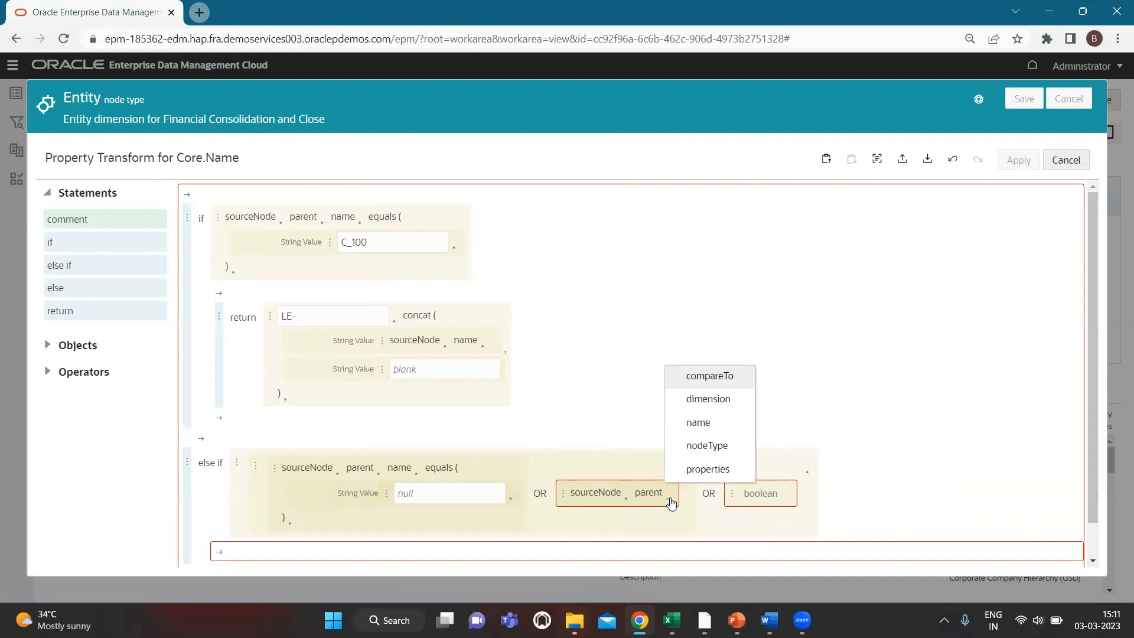
click(699, 422)
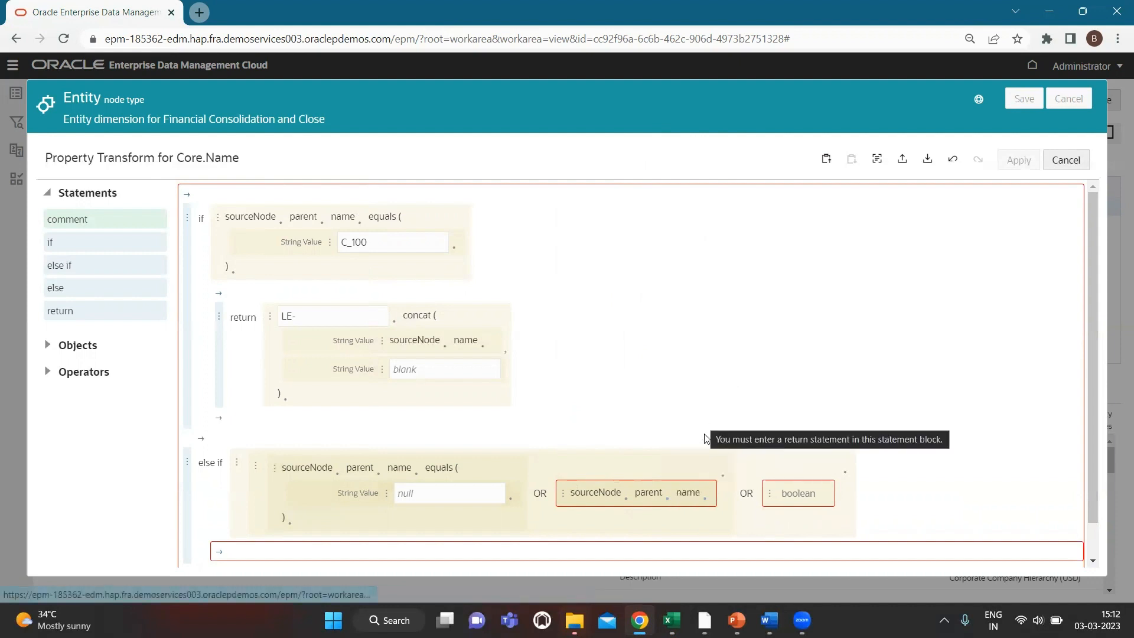
click(706, 501)
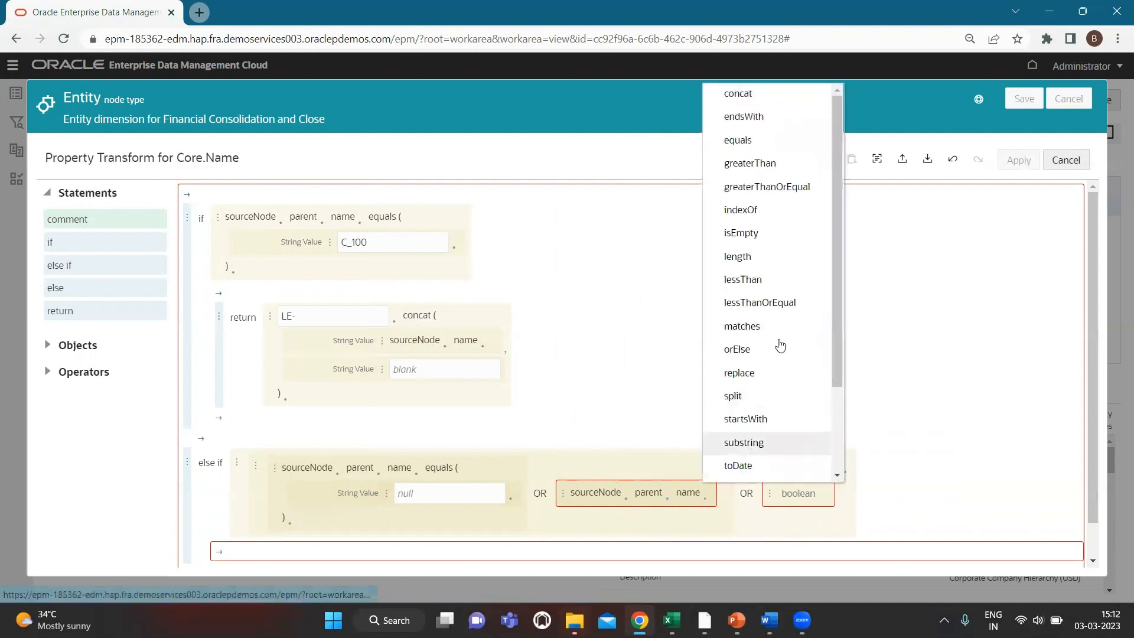
click(738, 141)
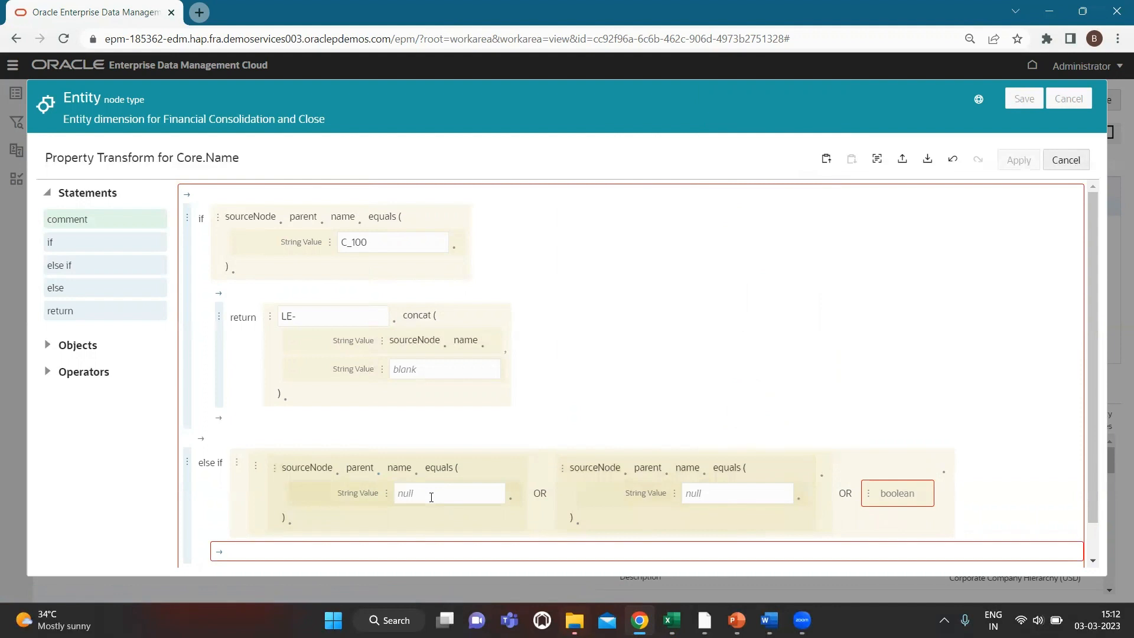
Compare the first two conditions with C_200 and C_300, and paste a copy of the second as the third condition with value C_400
text(C)
text(C)
click(564, 469)
click(603, 423)
click(867, 493)
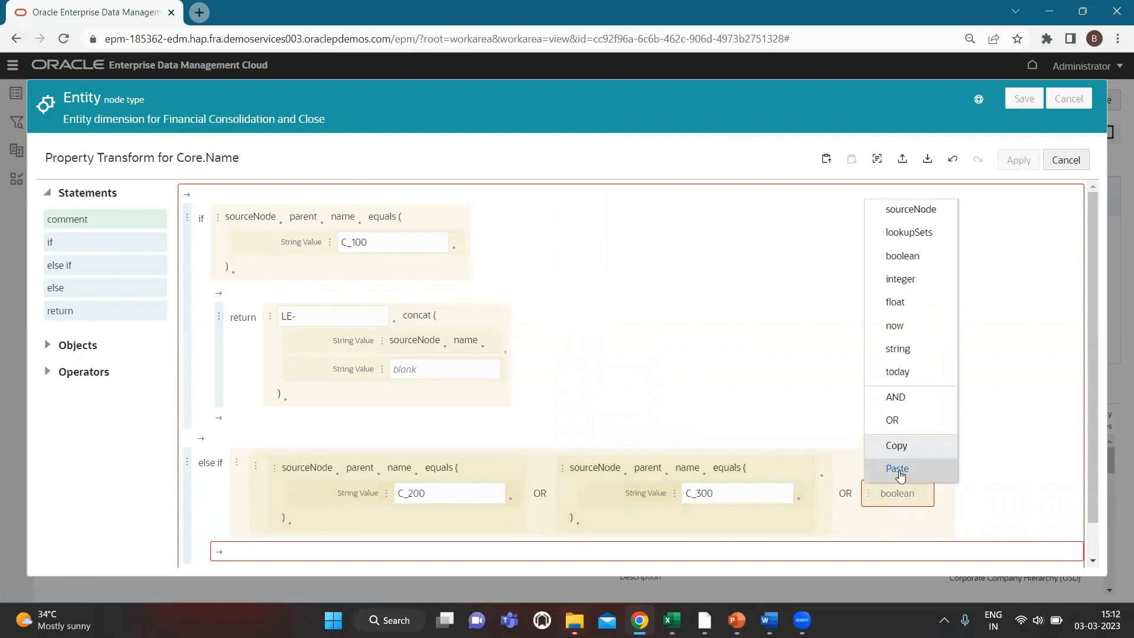
click(897, 468)
scroll(825, 325, down, 2)
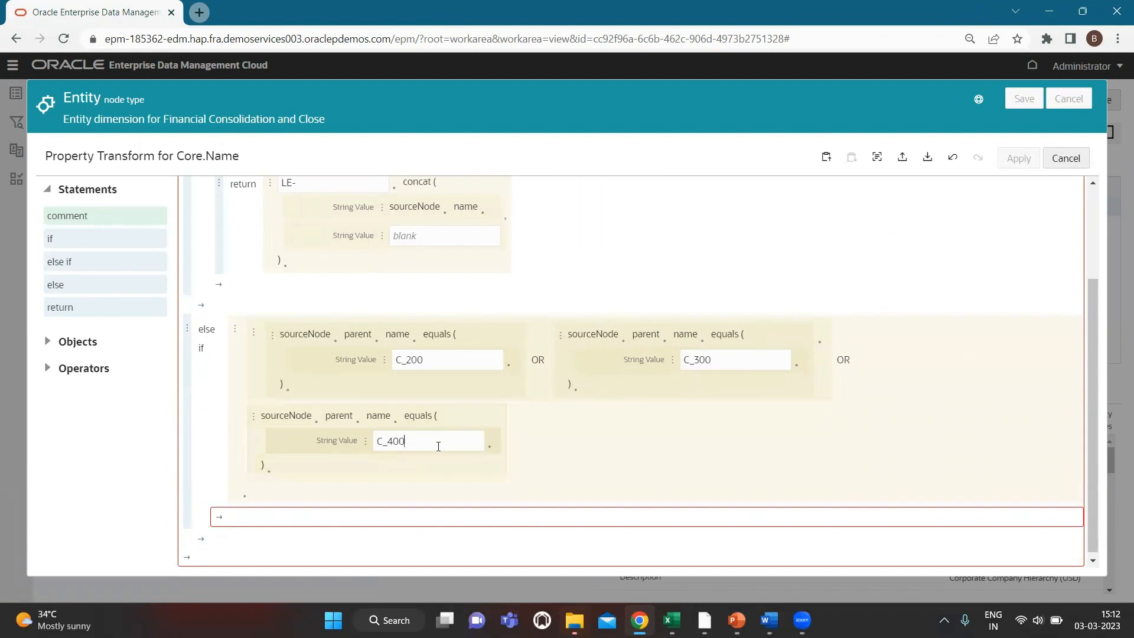
Add a return statement with the string FLE- inside the else if block
click(426, 26)
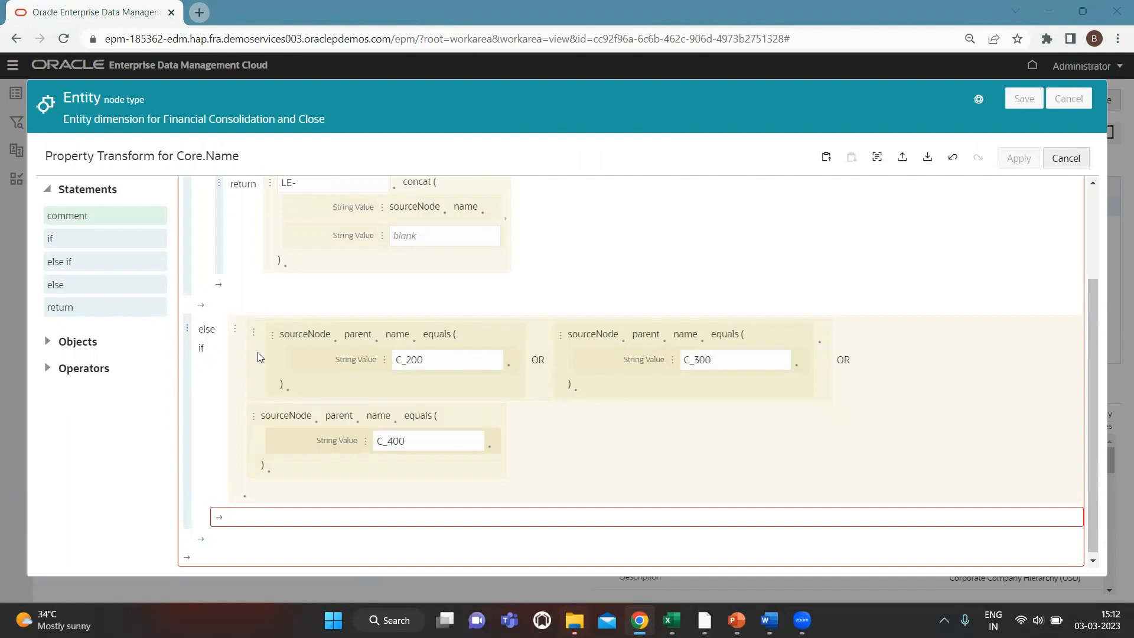
click(220, 519)
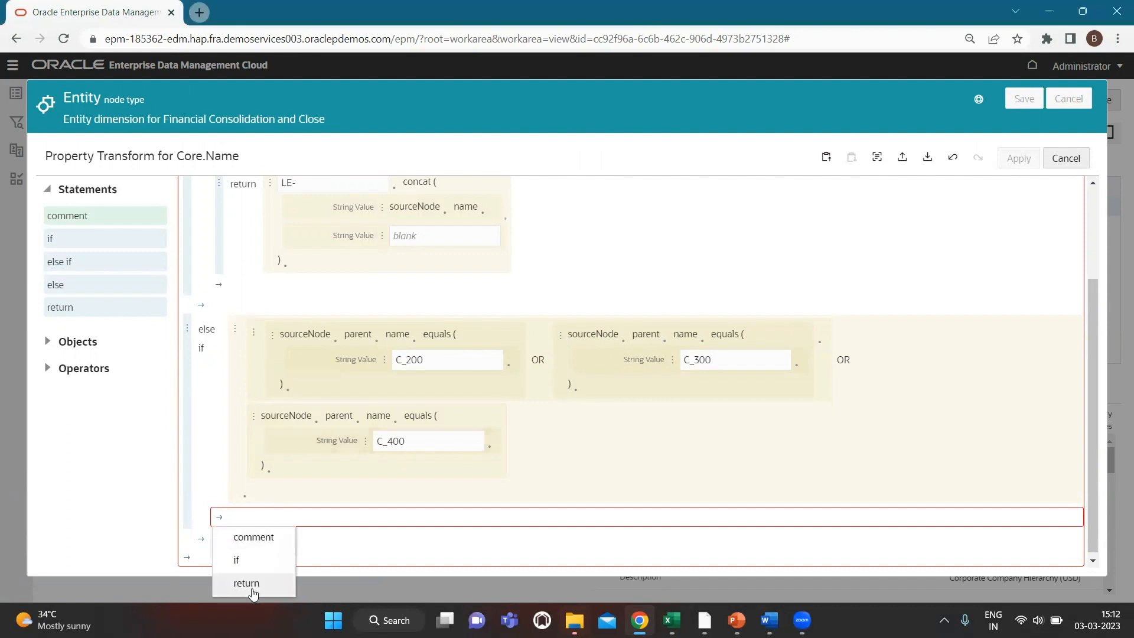
click(242, 570)
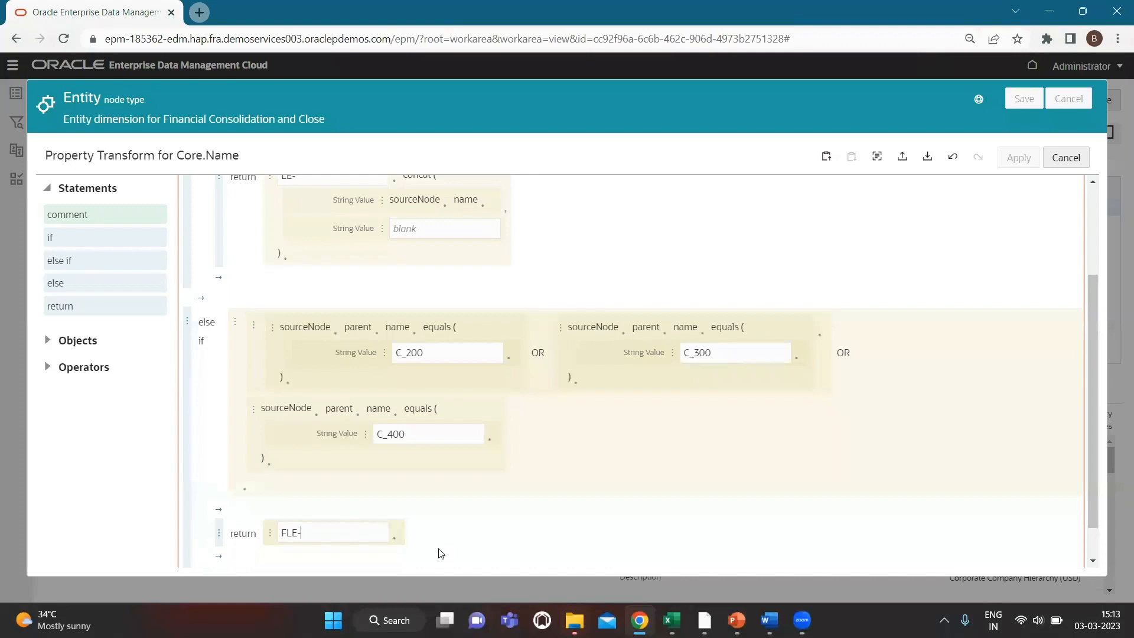
Extend the FLE- return value with a concat of sourceNode.name
click(393, 540)
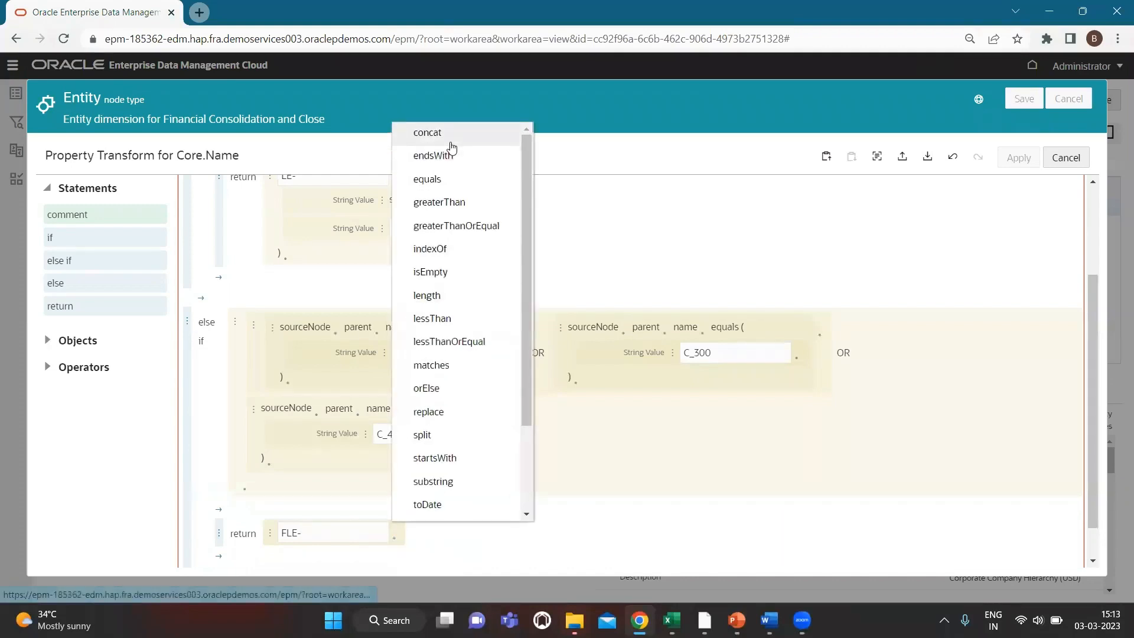
click(451, 142)
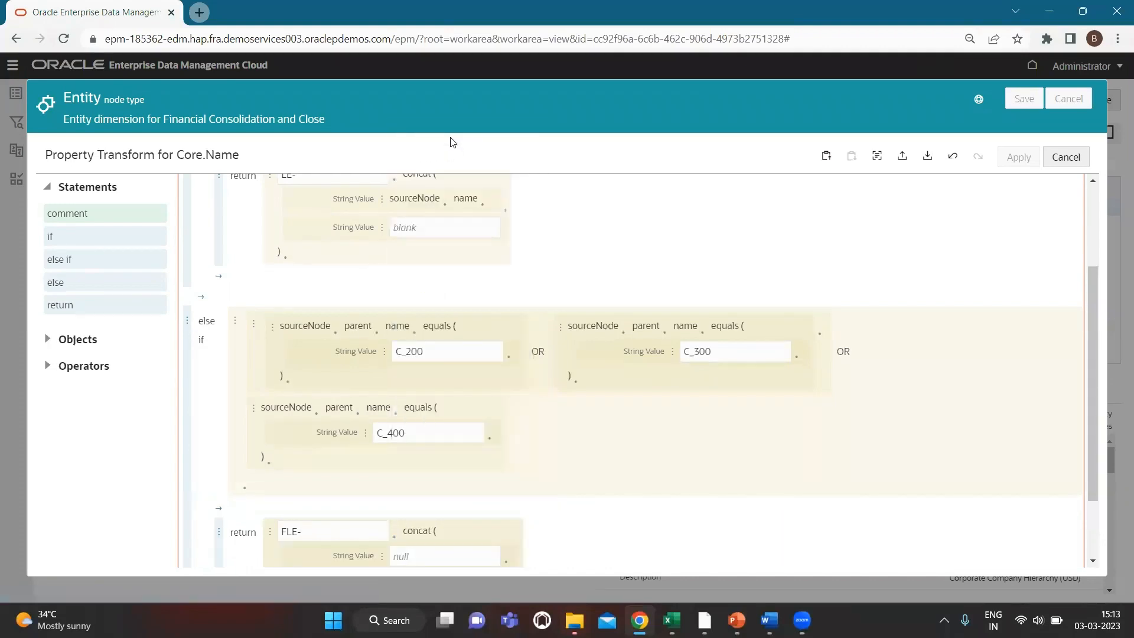
scroll(519, 406, down, 2)
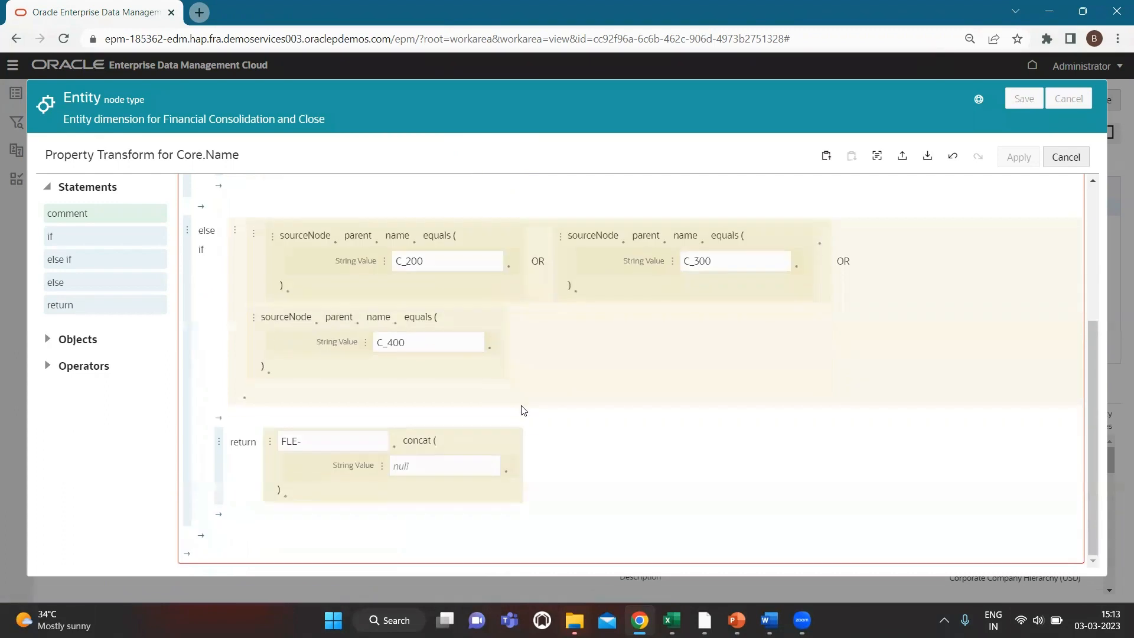
click(382, 471)
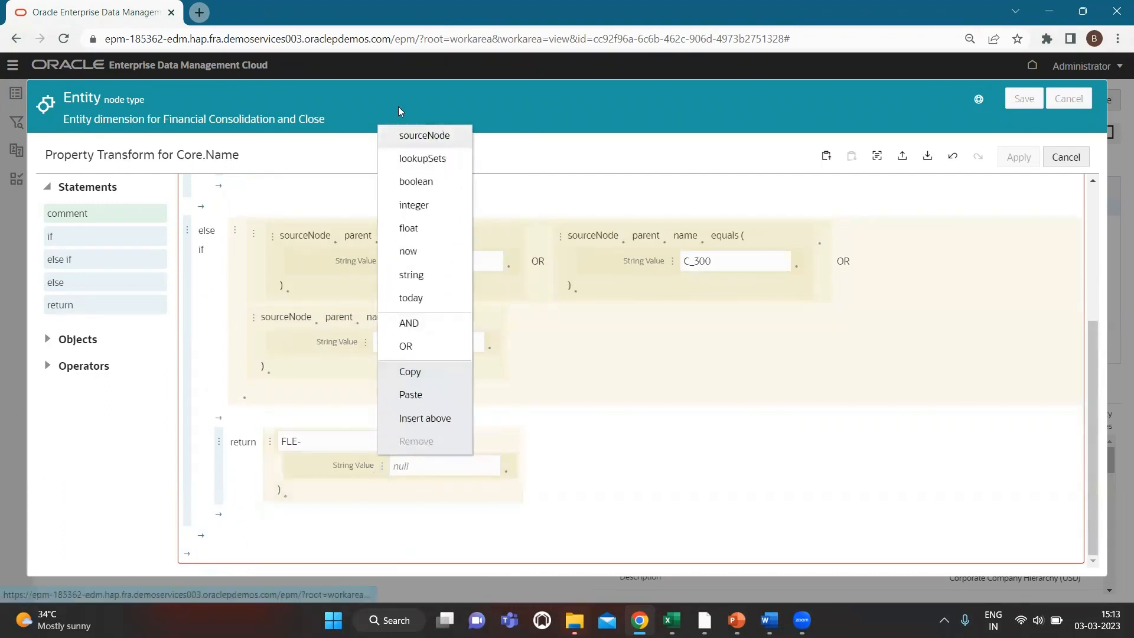
click(425, 136)
scroll(465, 454, down, 1)
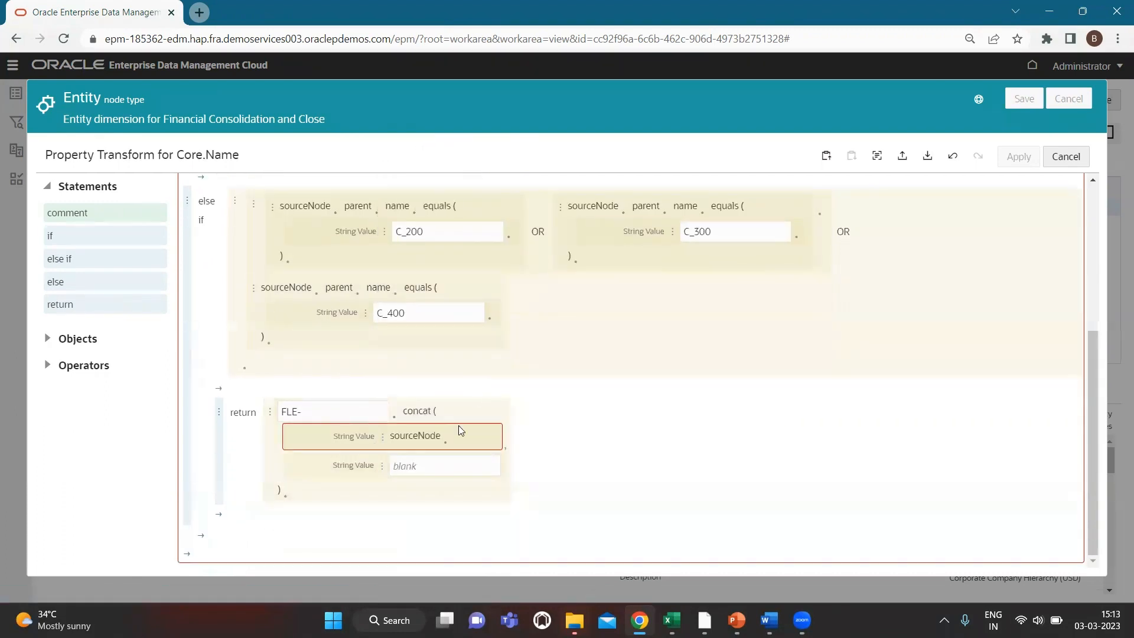
click(446, 444)
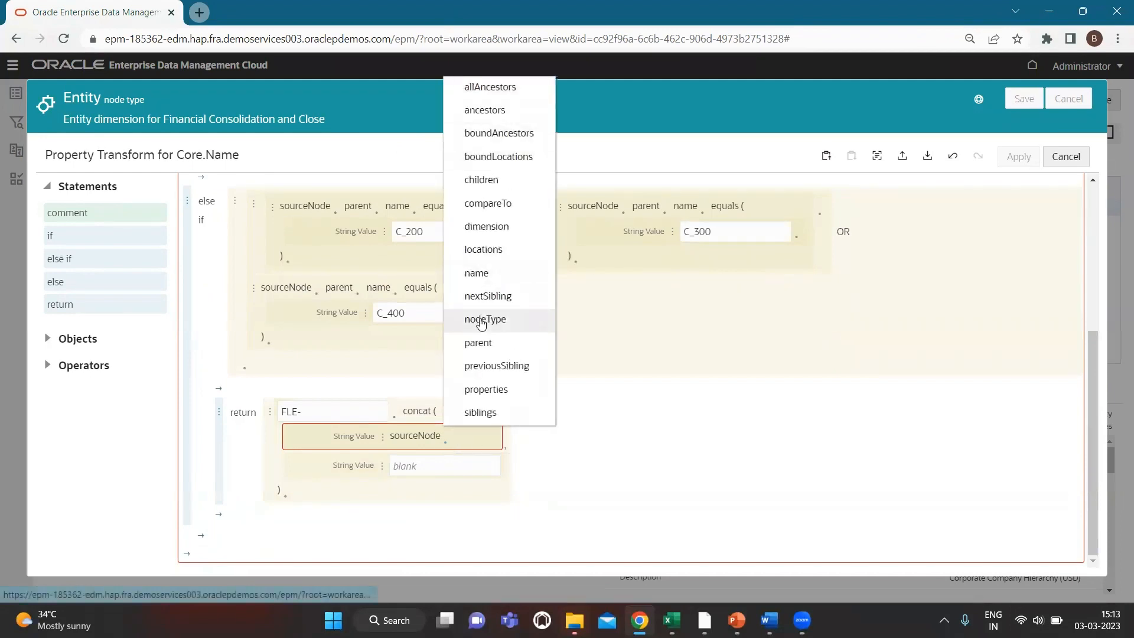
click(496, 274)
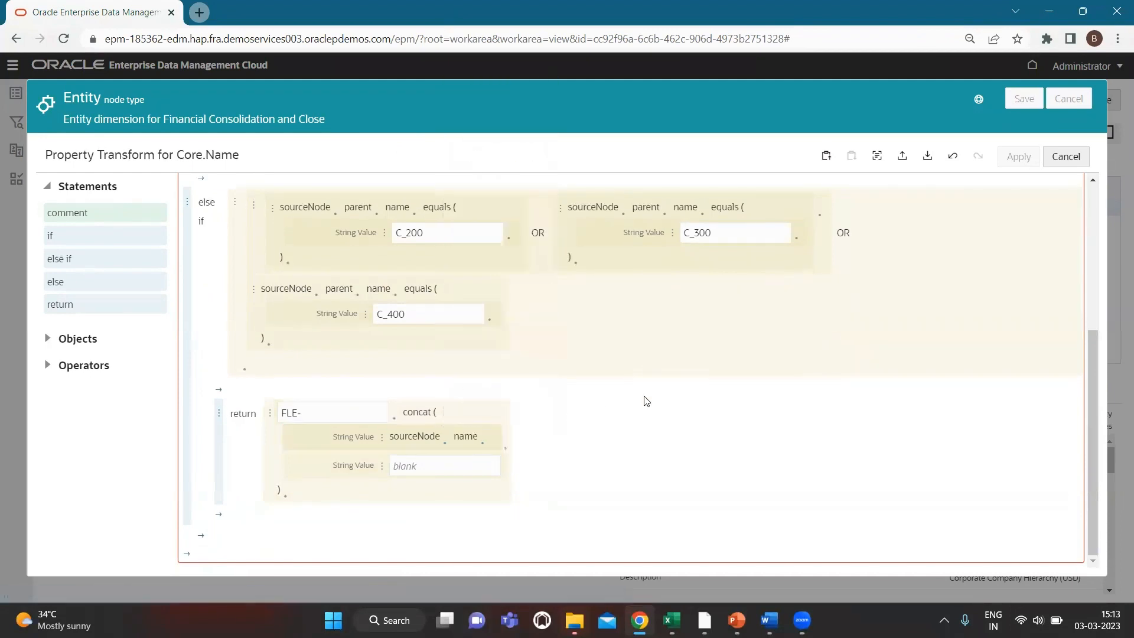
Review the if and else if blocks, then switch to the Excel mapping and check the target names LE-101 and LE-102
scroll(646, 401, up, 5)
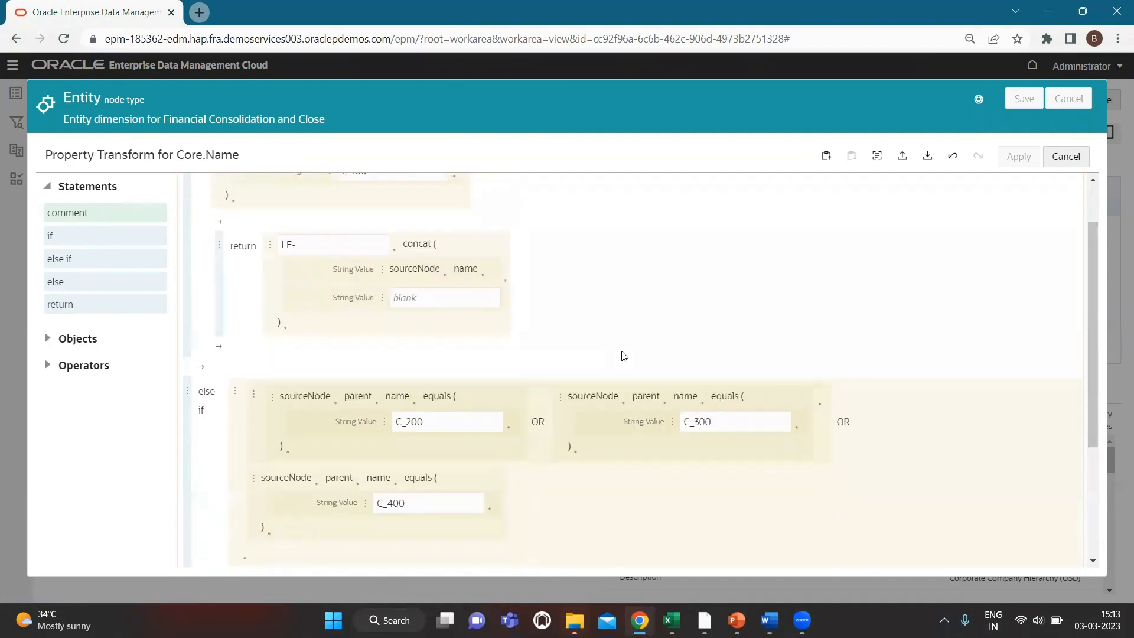
scroll(623, 355, down, 5)
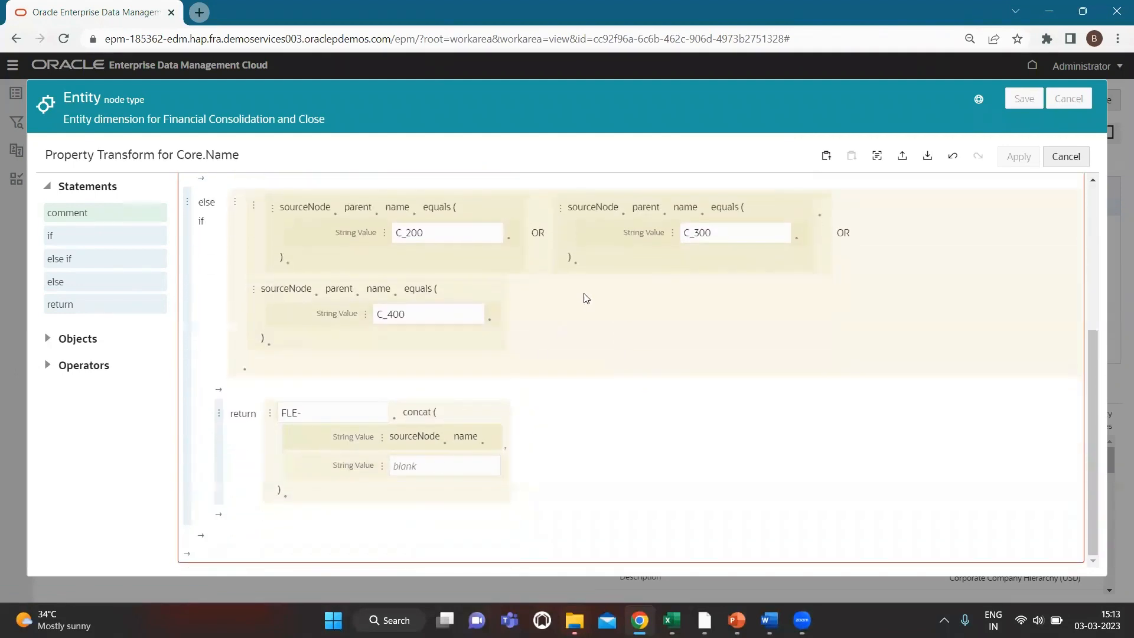
scroll(585, 297, up, 5)
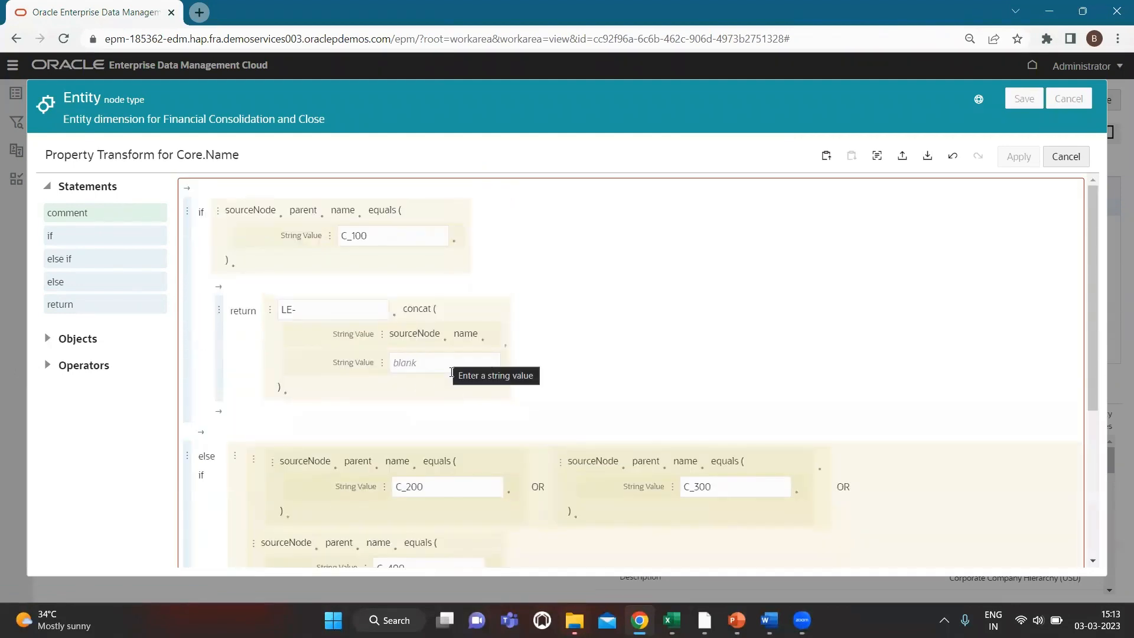
key(alt+Tab)
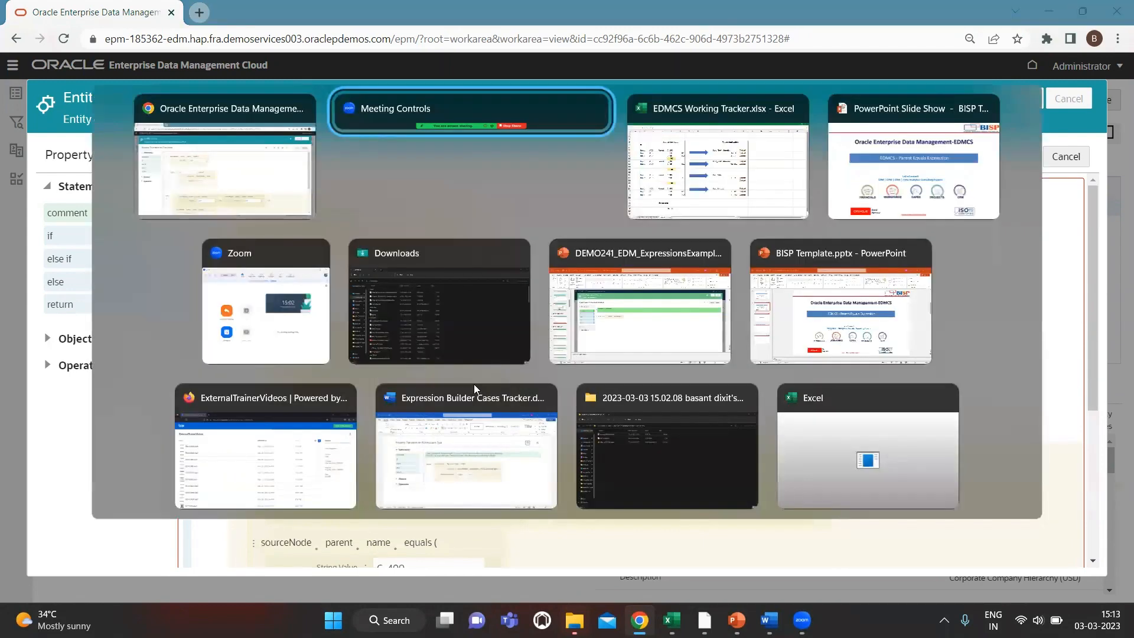
key(alt+Tab)
click(663, 190)
key(shift+Down)
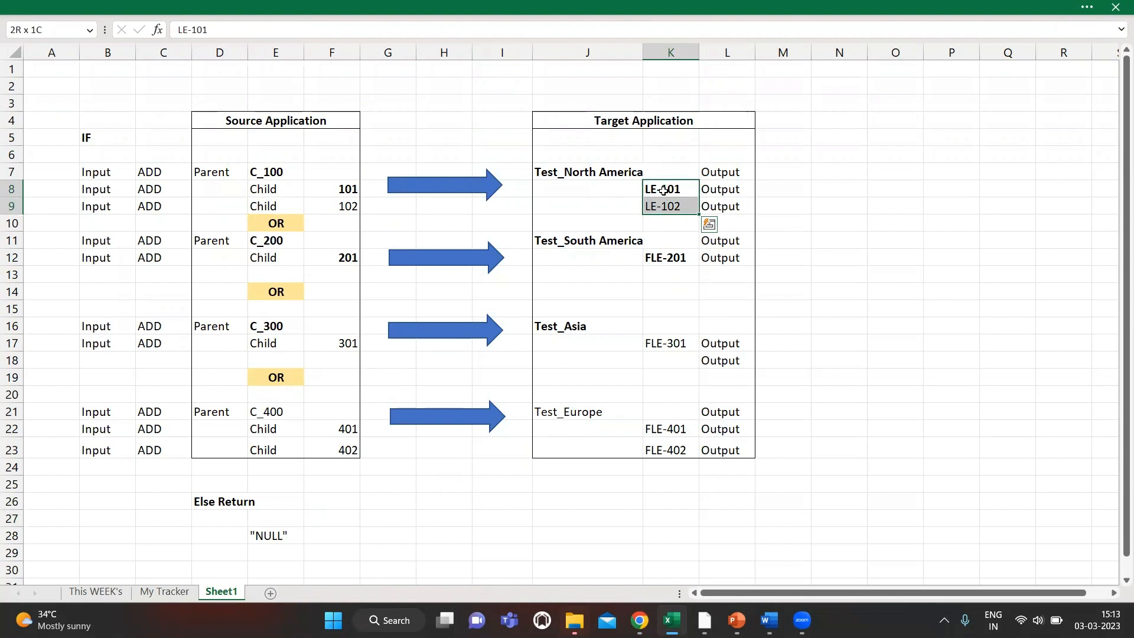
Make the target names LE-101 and LE-102 under Test_North America bold
key(ctrl+b)
key(Down)
key(Down)
key(Up)
key(Up)
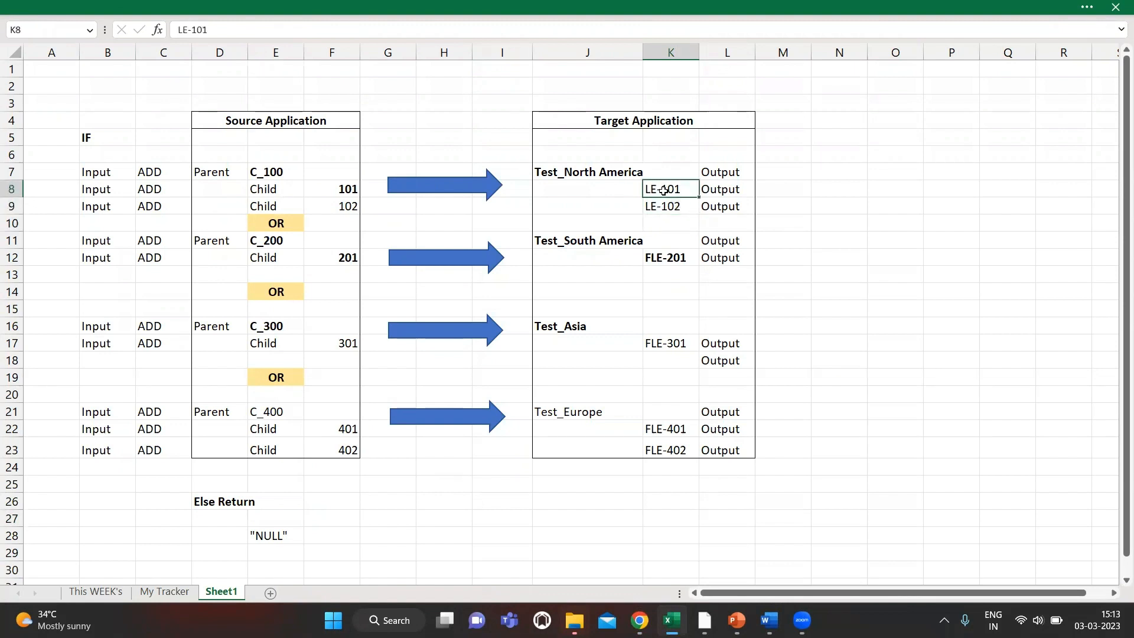
key(shift+Down)
key(ctrl+b)
key(Down)
key(Down)
key(Down)
key(Down)
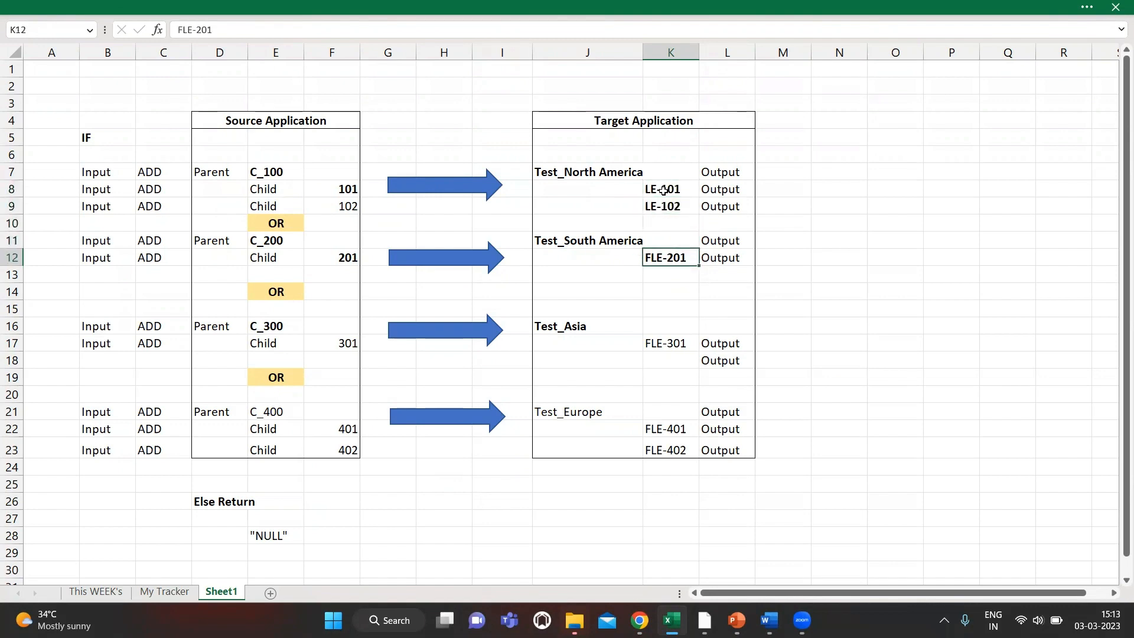
Make the target names FLE-301, FLE-401 and FLE-402 bold
key(Down)
key(Down)
key(Down)
key(Down)
key(Down)
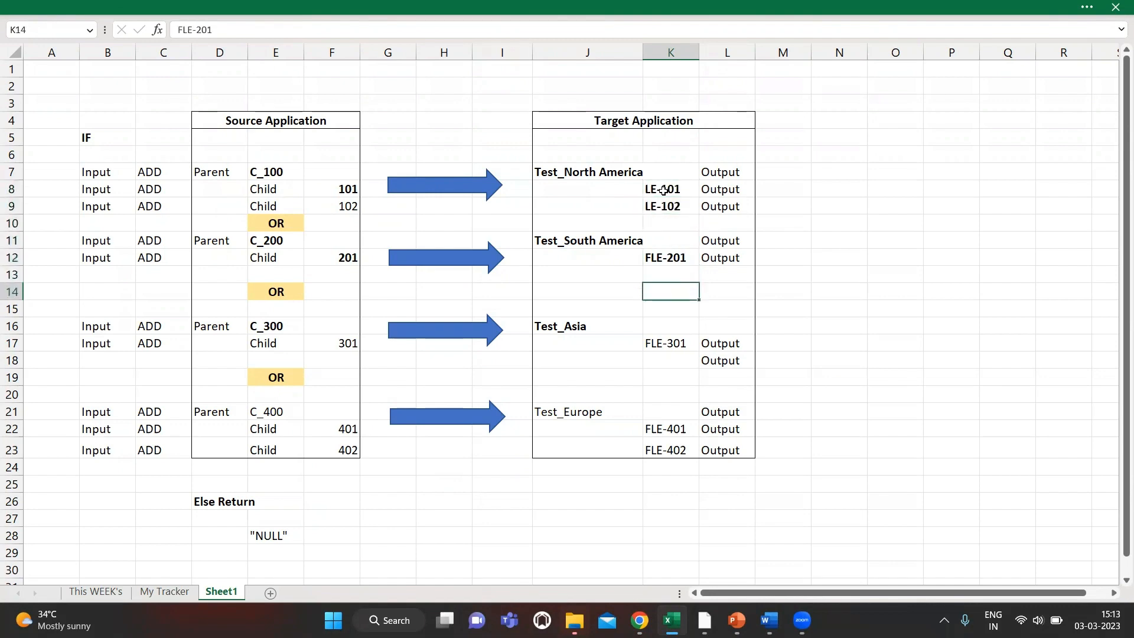
key(ctrl+b)
key(Down)
key(Down)
key(Down)
key(Down)
key(Down)
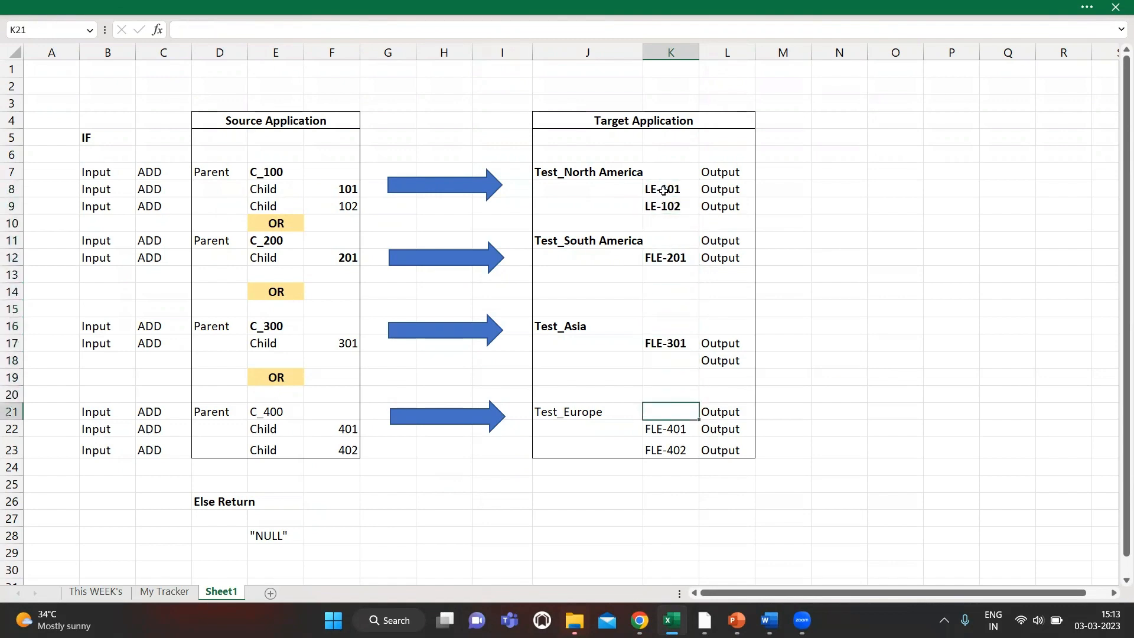
key(shift+Down)
key(ctrl+b)
Trace the mapping from the bold target names back up to the source parent row for C_100
key(Left)
key(Left)
key(Left)
key(Up)
key(Up)
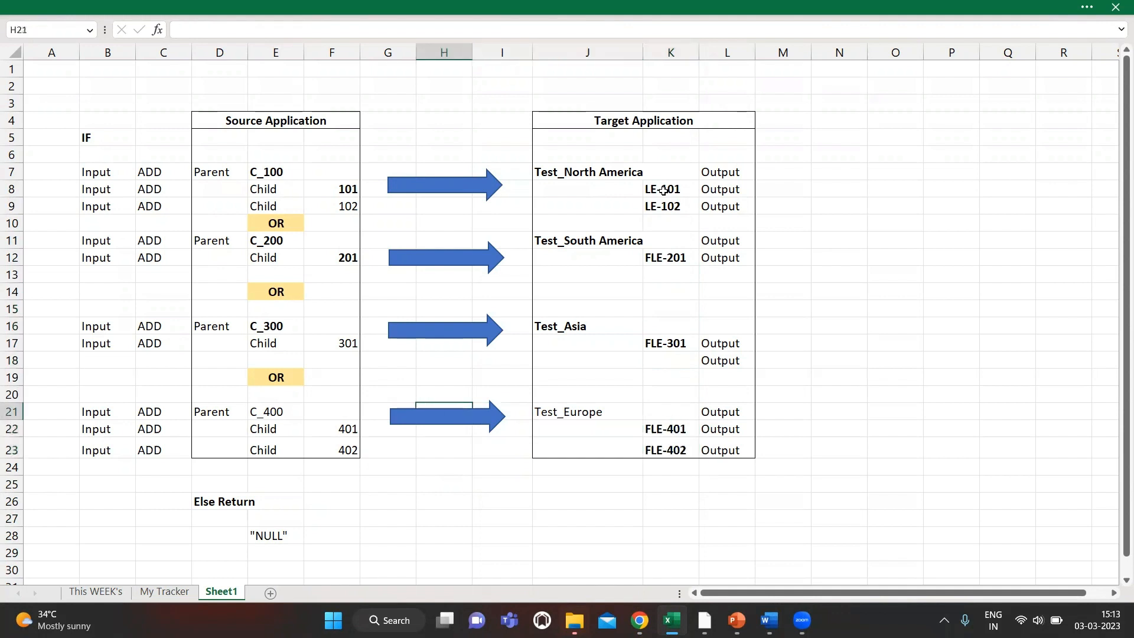
key(Right)
key(Right)
key(Up)
key(Right)
key(Up)
key(Up)
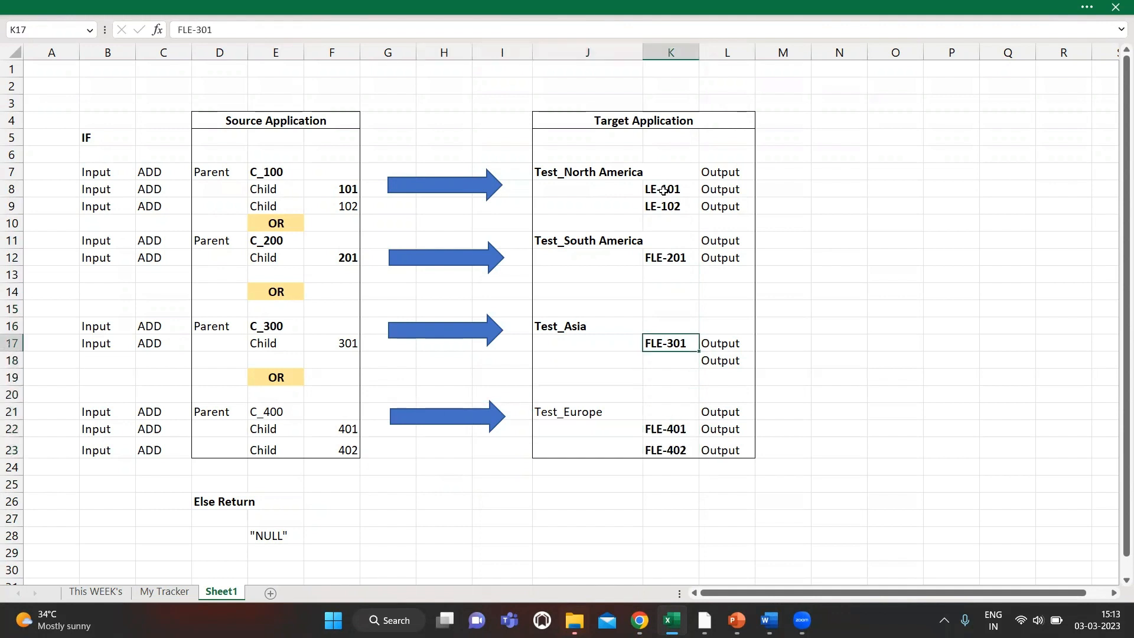
key(Left)
key(Left)
key(Up)
key(Up)
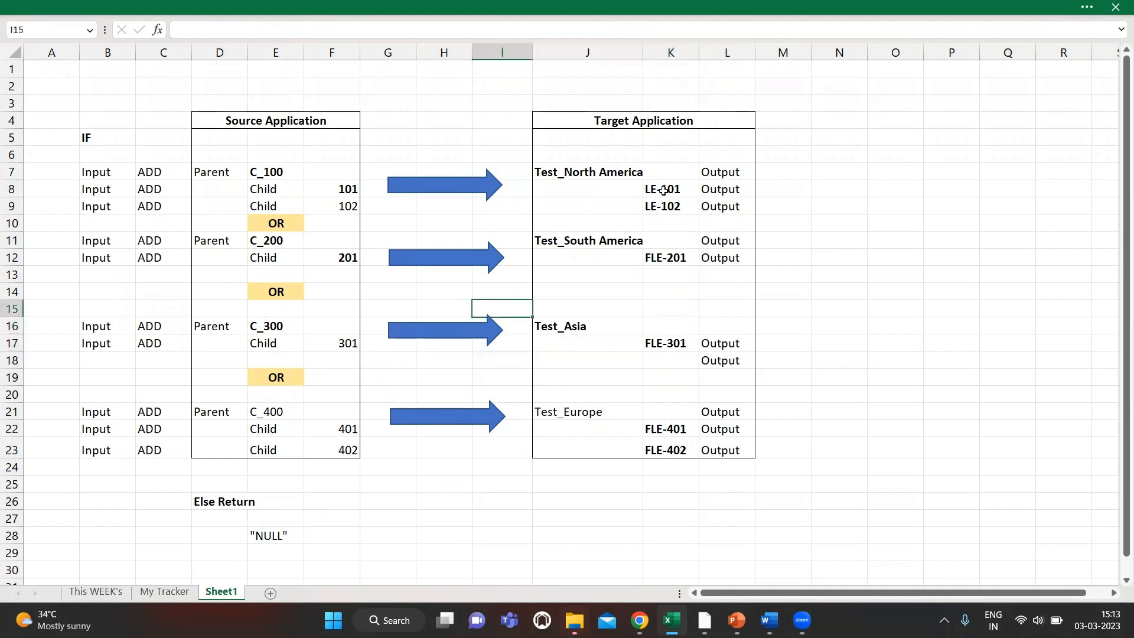
key(Left)
key(Left)
key(Up)
key(Up)
key(Up)
key(Up)
key(Left)
key(Up)
key(Left)
key(Left)
key(Up)
key(Up)
key(Up)
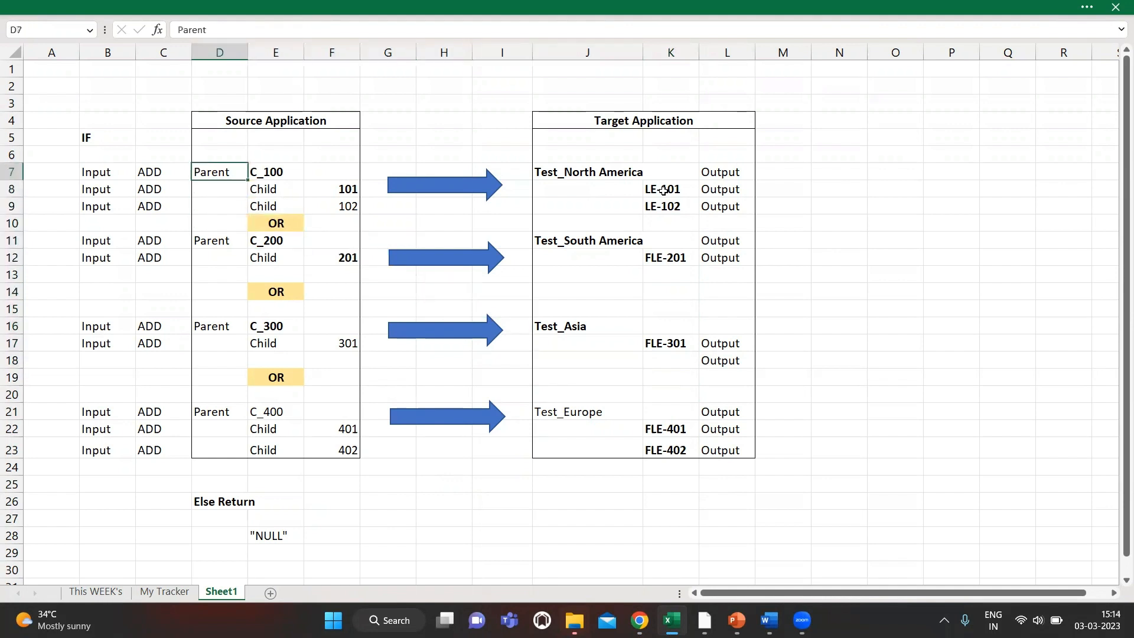
Compare source parent C_100 with target Test_North America, and check the target parents Test_South America and Test_Europe
key(Right)
key(Right)
key(Right)
key(Left)
key(Left)
key(Left)
key(Right)
key(Right)
key(Right)
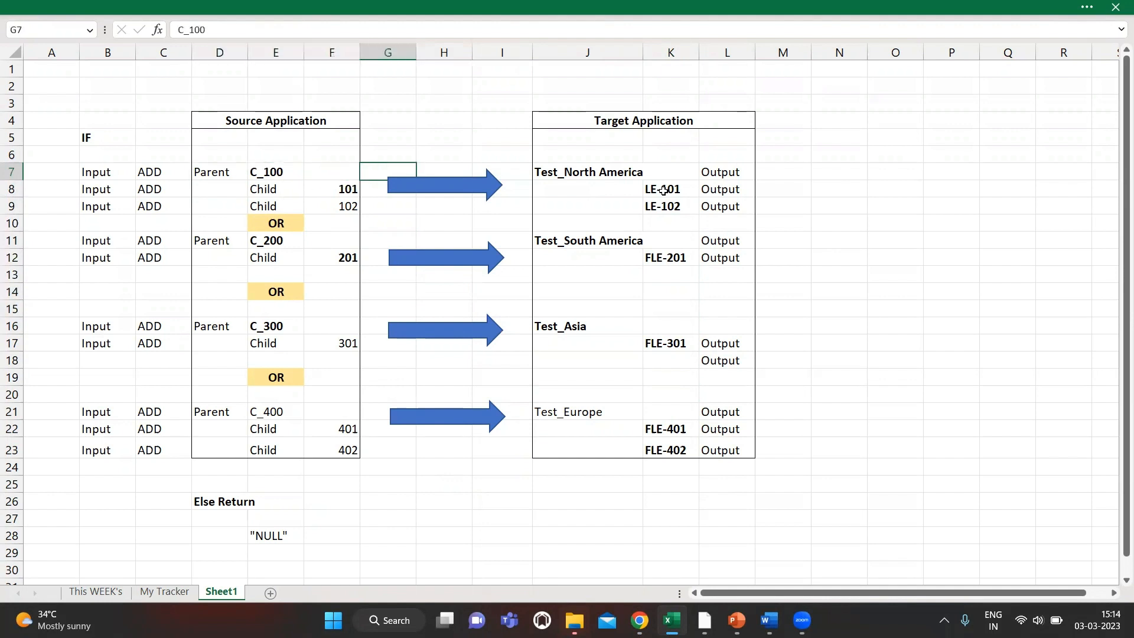
key(Right)
key(Right)
key(Right)
key(Left)
key(Right)
key(Right)
key(Down)
key(Down)
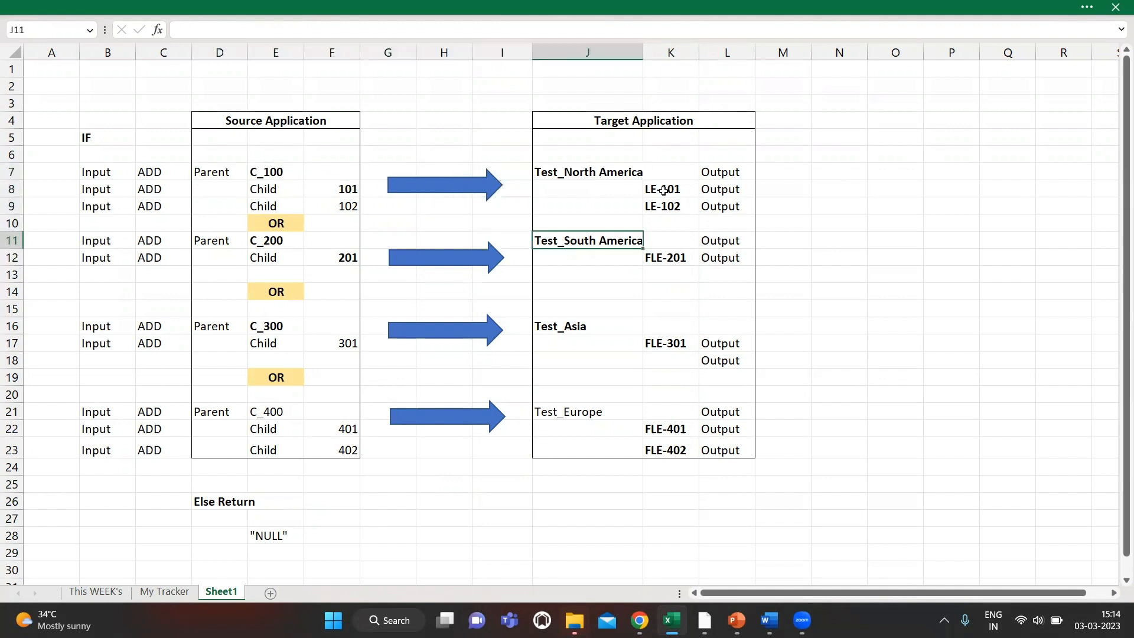
key(Right)
key(Left)
click(620, 410)
Switch back to the EDM expression and add a second else if block with the condition sourceNode.name equals
key(alt+Tab)
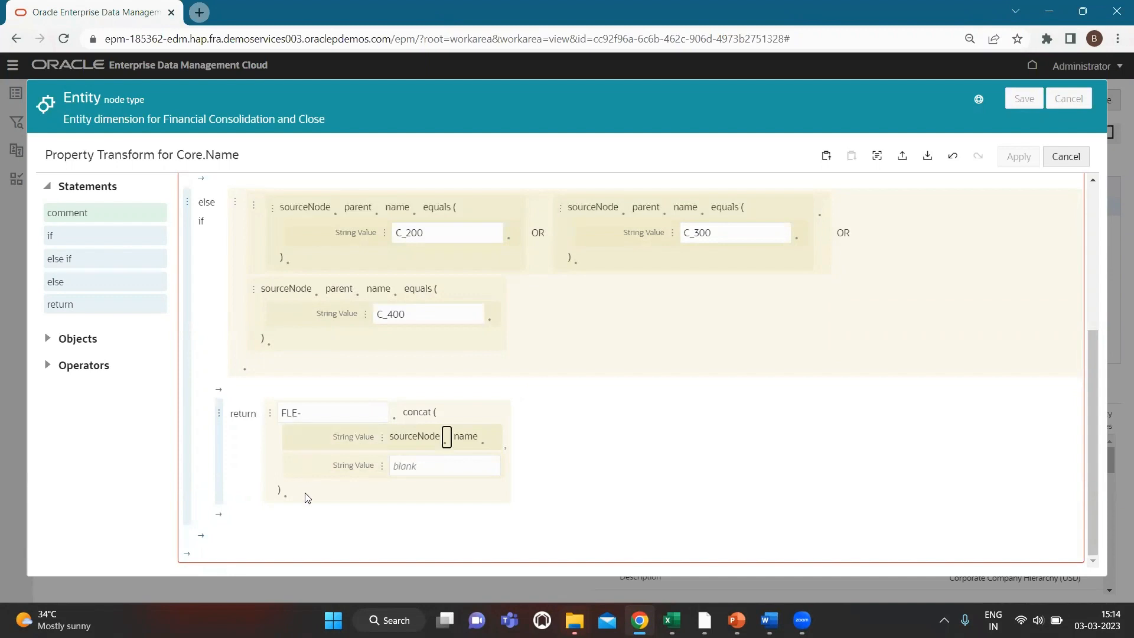
click(201, 536)
click(227, 578)
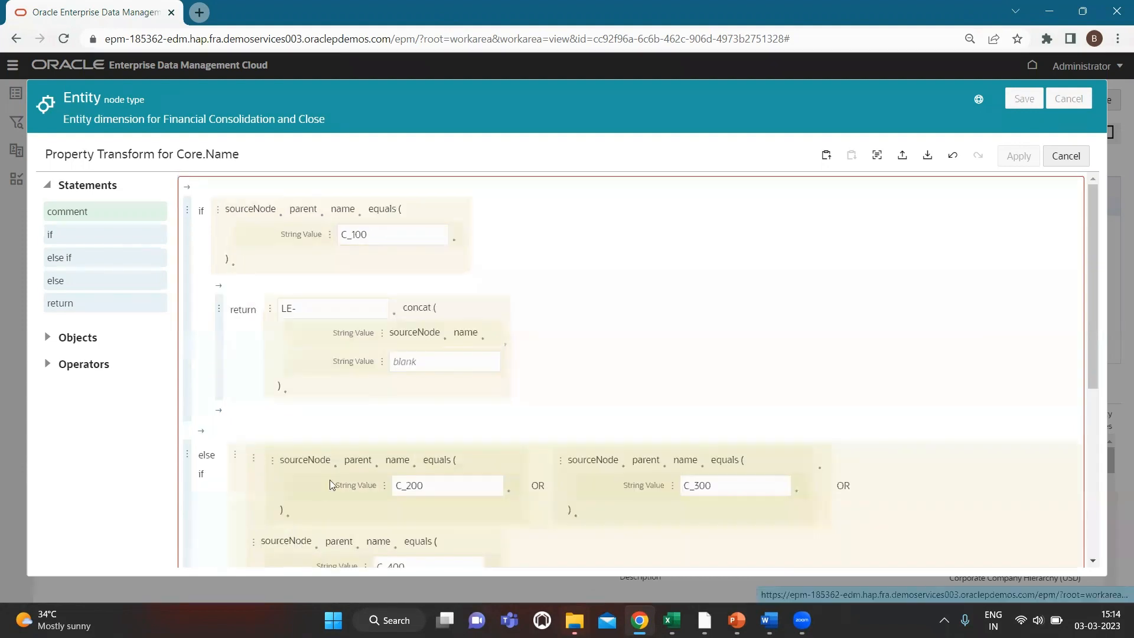
scroll(329, 480, down, 5)
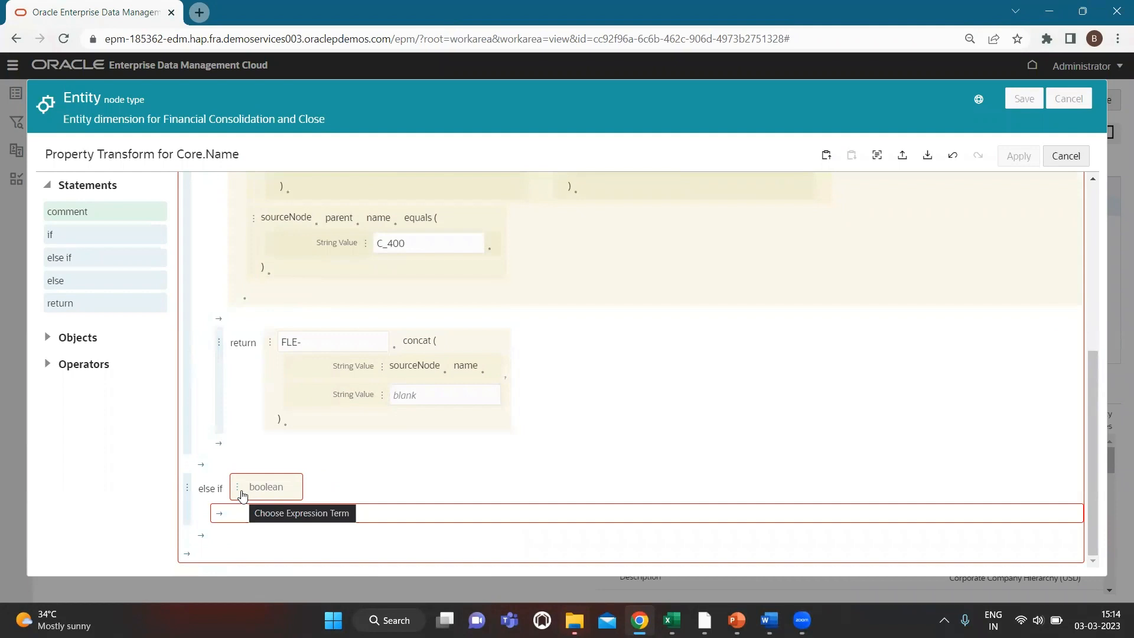
click(243, 495)
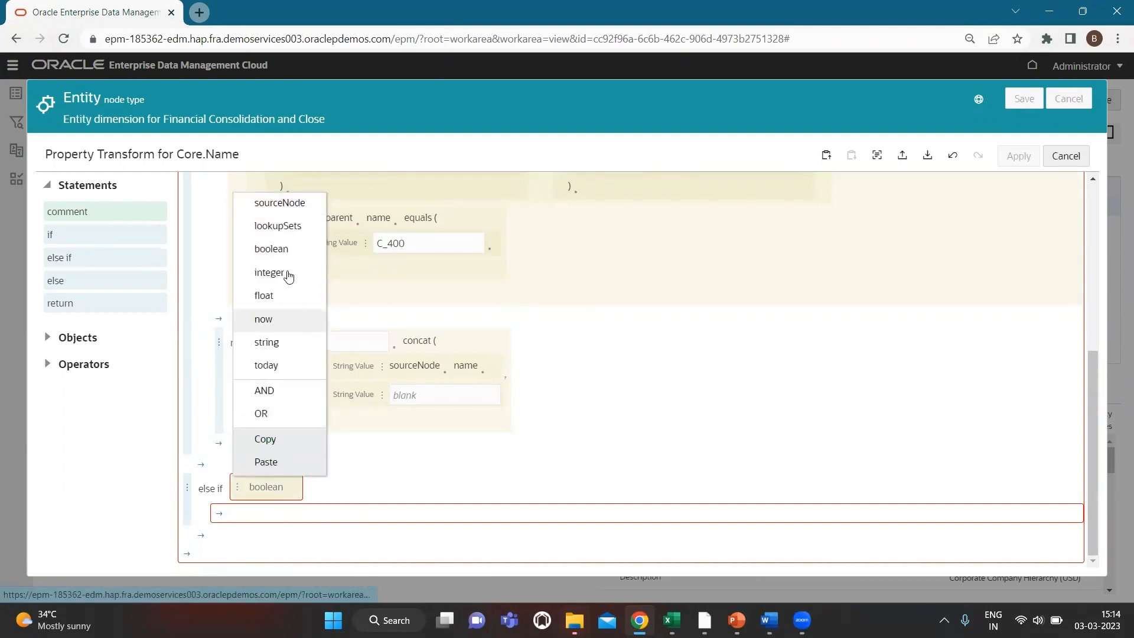
click(284, 203)
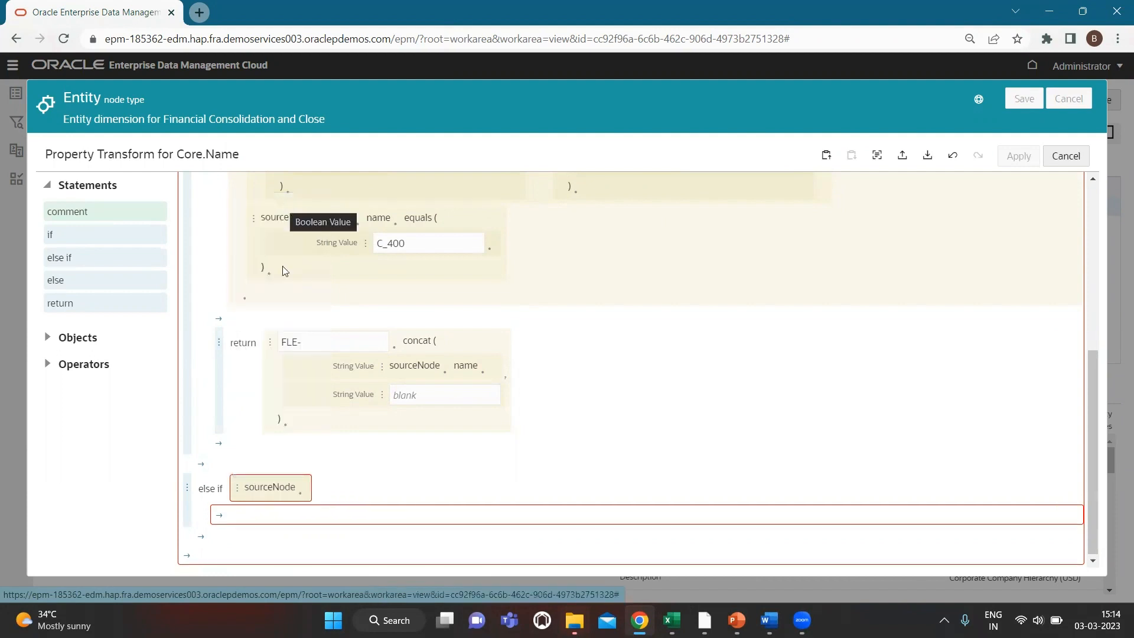
click(301, 491)
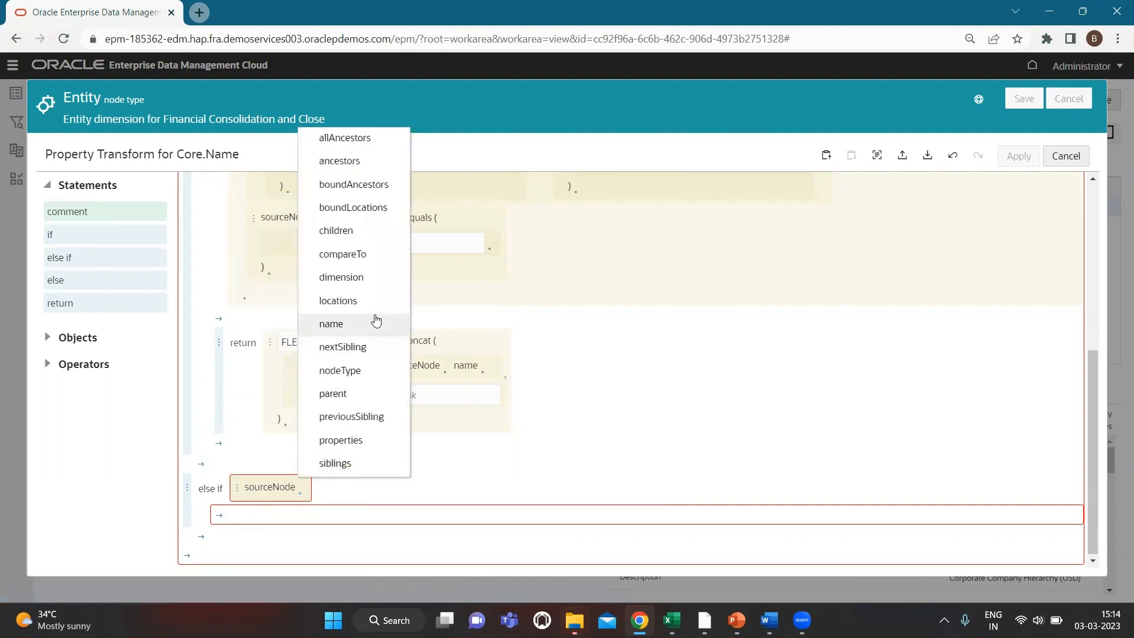
click(363, 325)
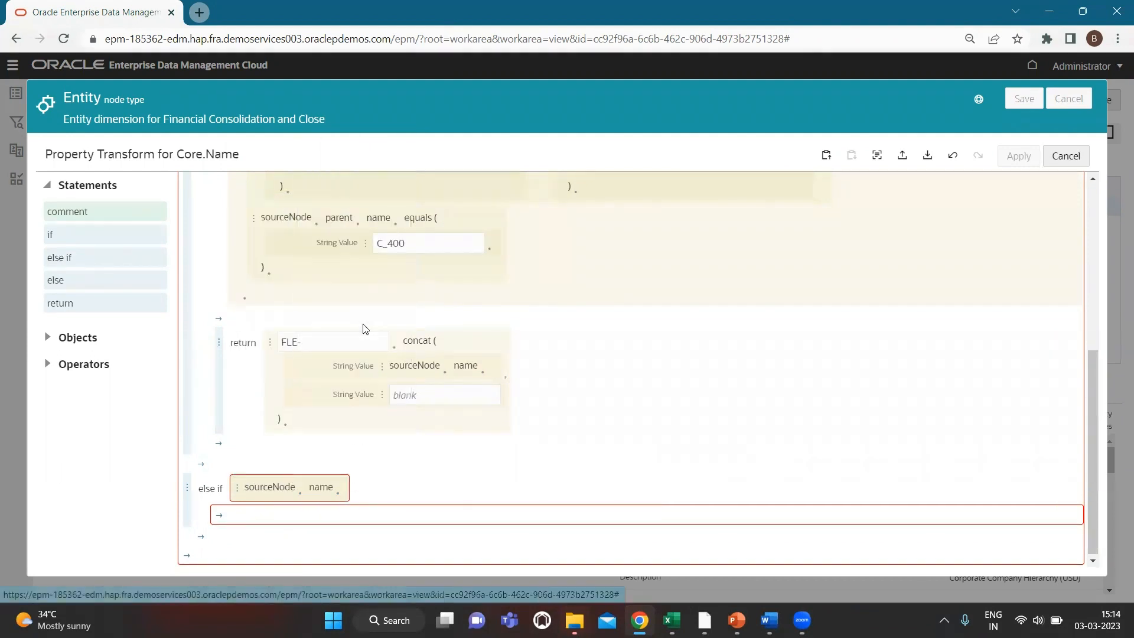
click(338, 493)
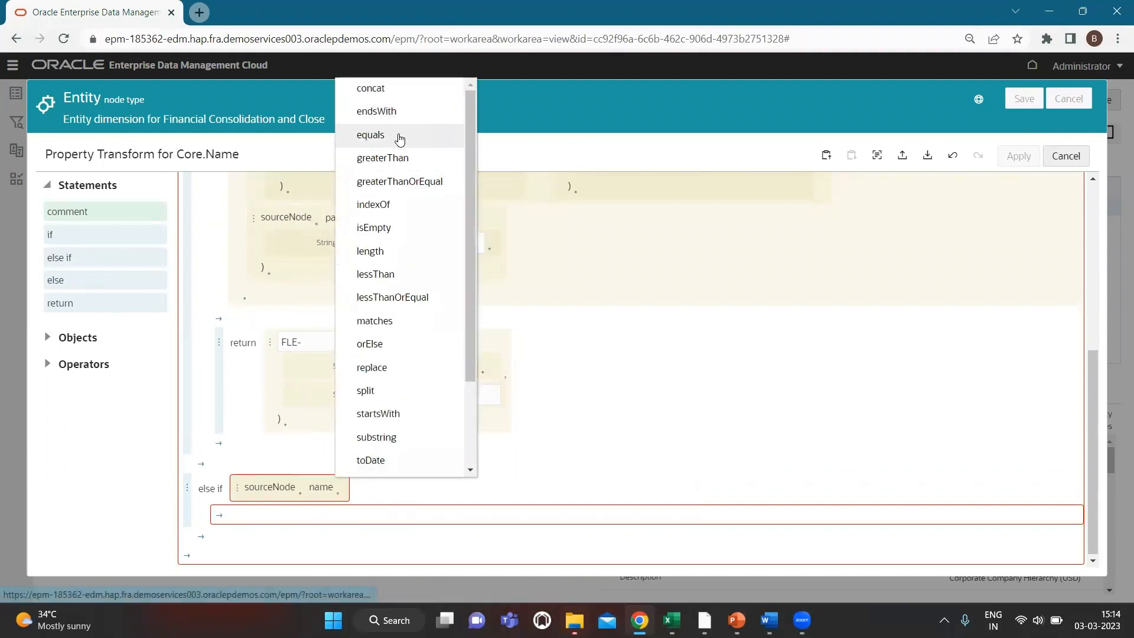
click(400, 137)
Set the new condition's comparison value to C_100, copied from the first if condition
scroll(432, 336, up, 5)
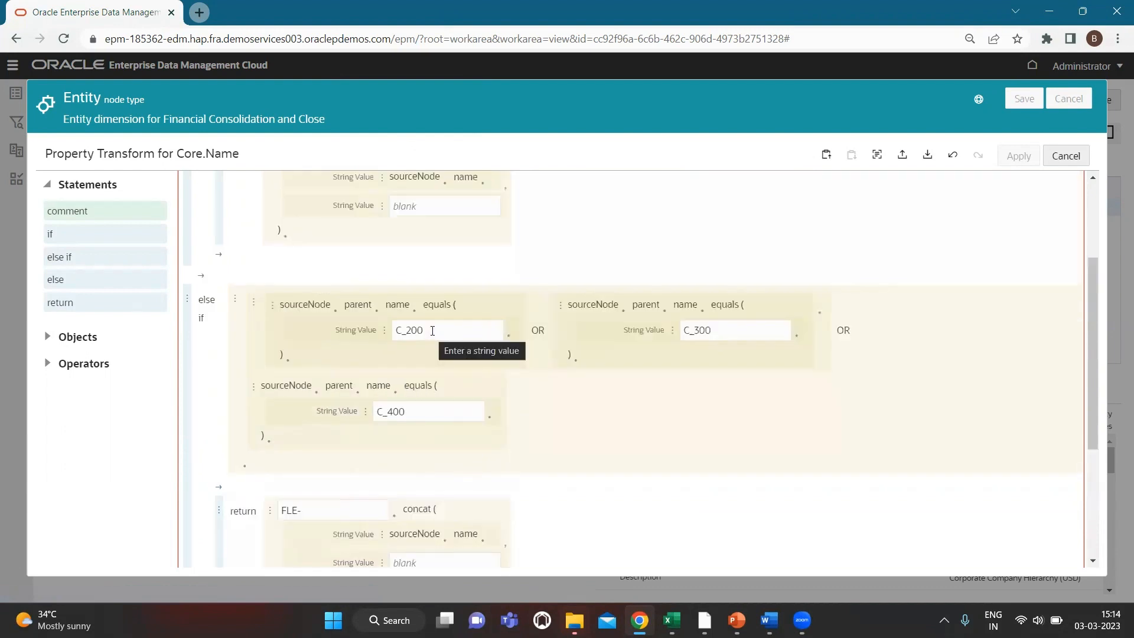
double_click(392, 234)
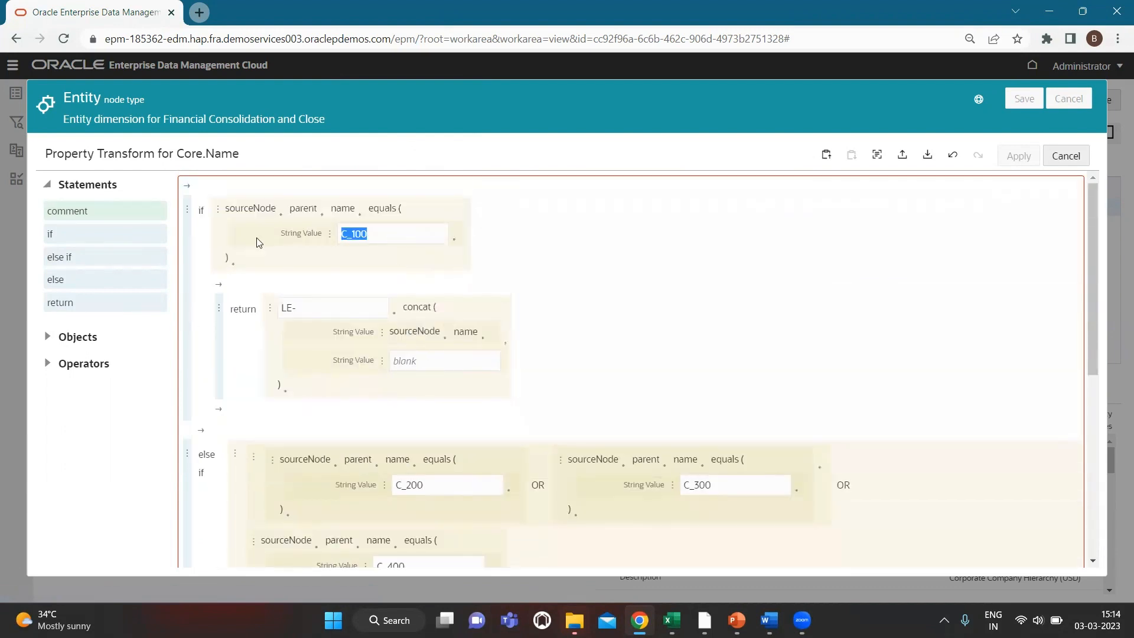
key(BackSpace)
key(ctrl+z)
scroll(370, 305, down, 6)
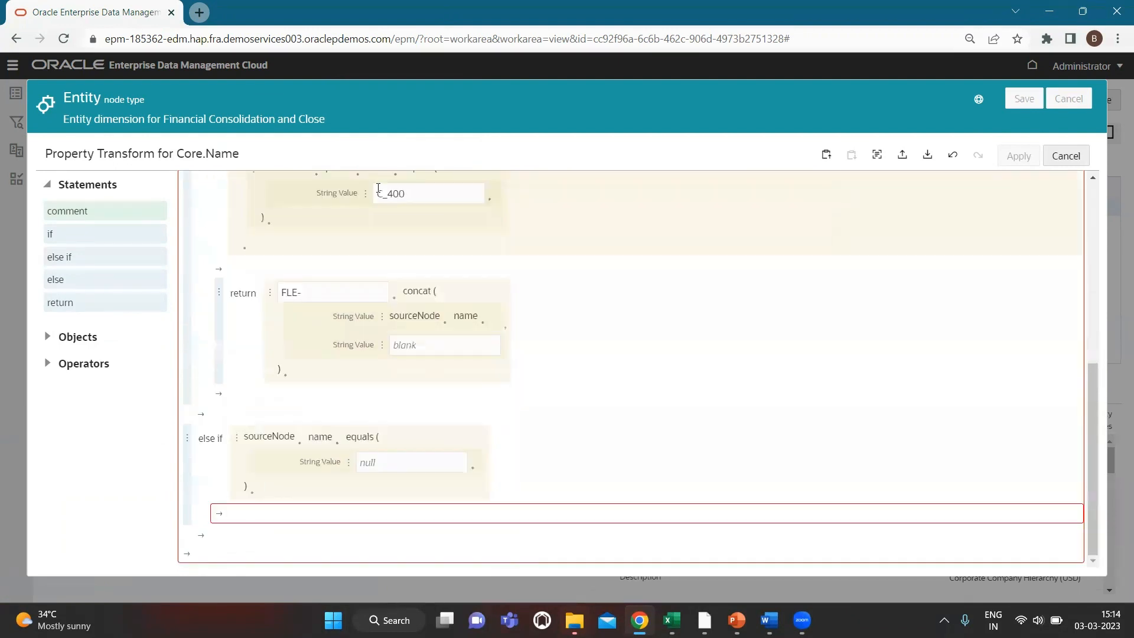
click(388, 469)
key(ctrl+v)
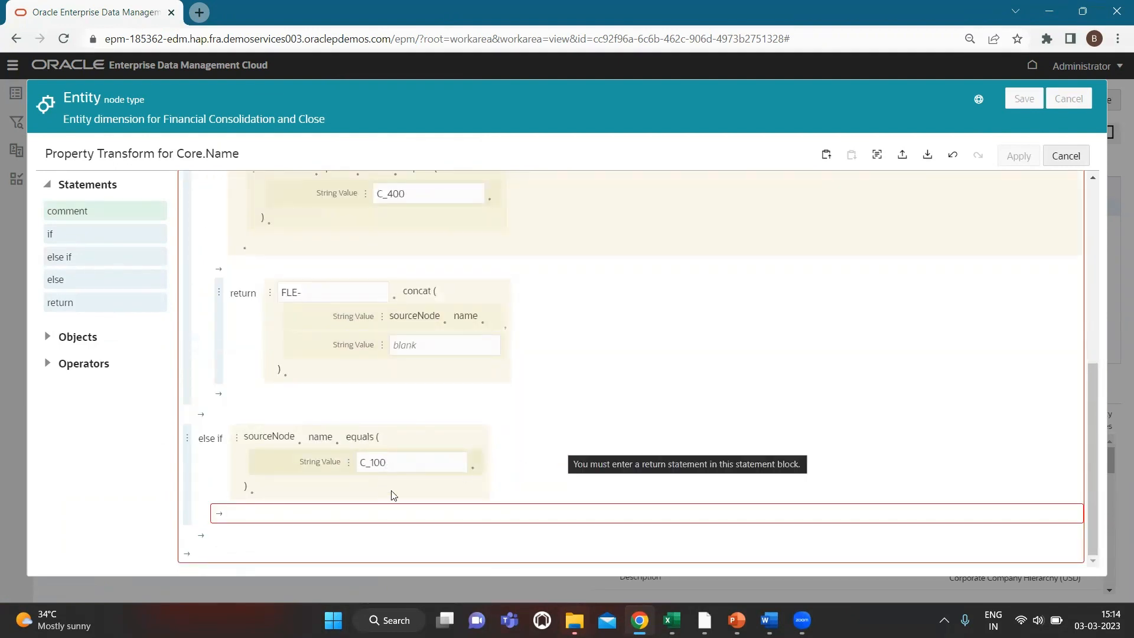
Add a return statement to the C_100 else if block with the value Test_North America, copied from the Excel mapping
click(219, 513)
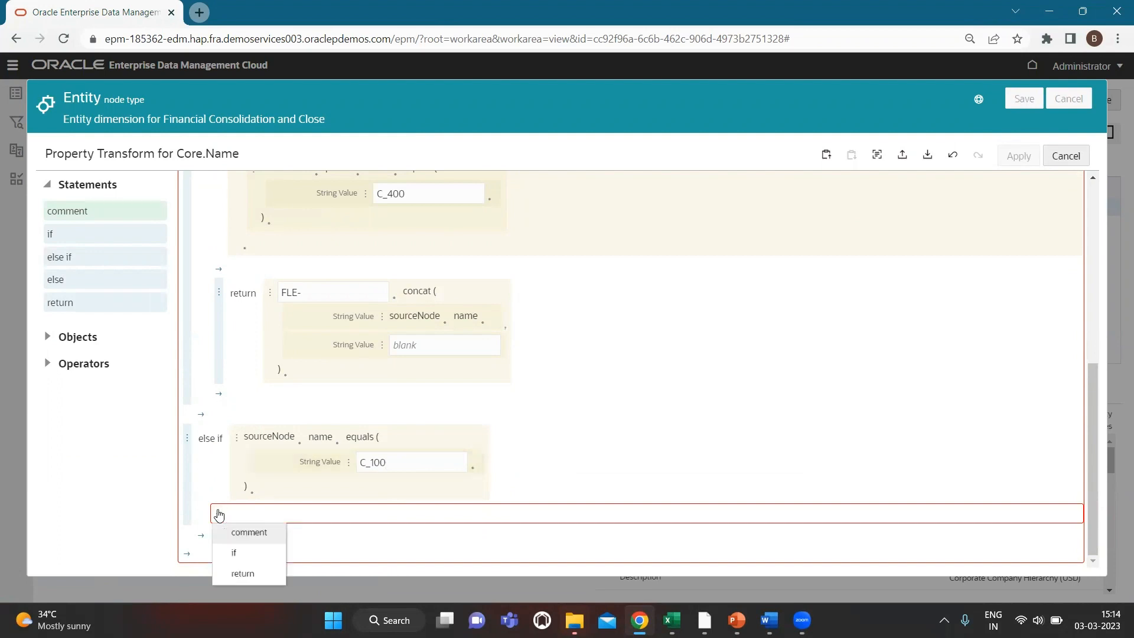
click(261, 577)
key(alt+Tab)
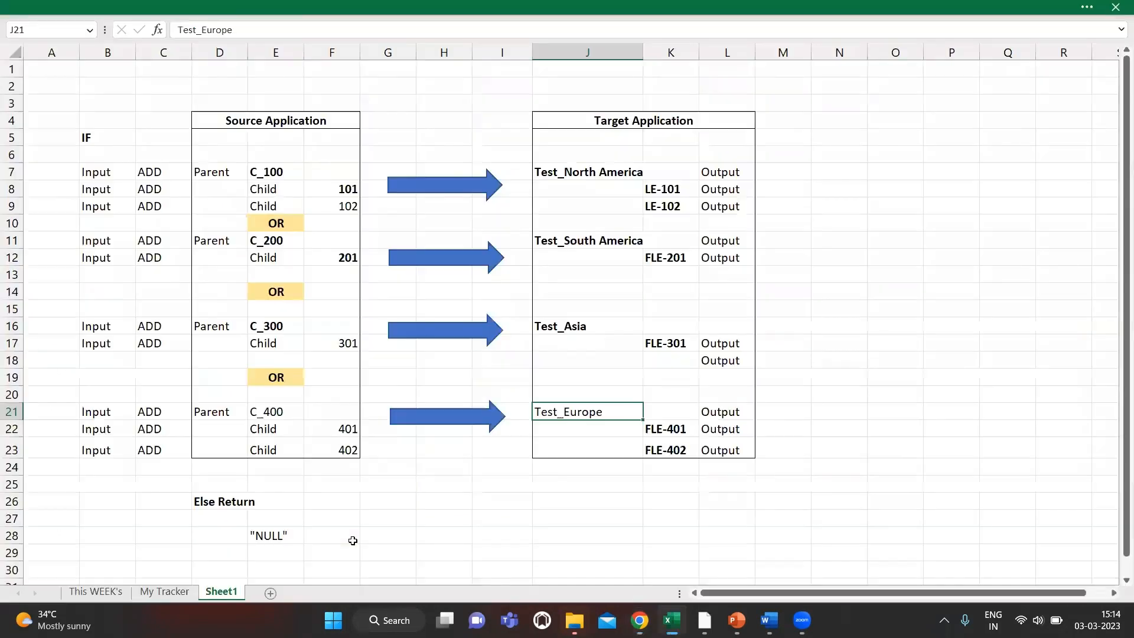
click(630, 174)
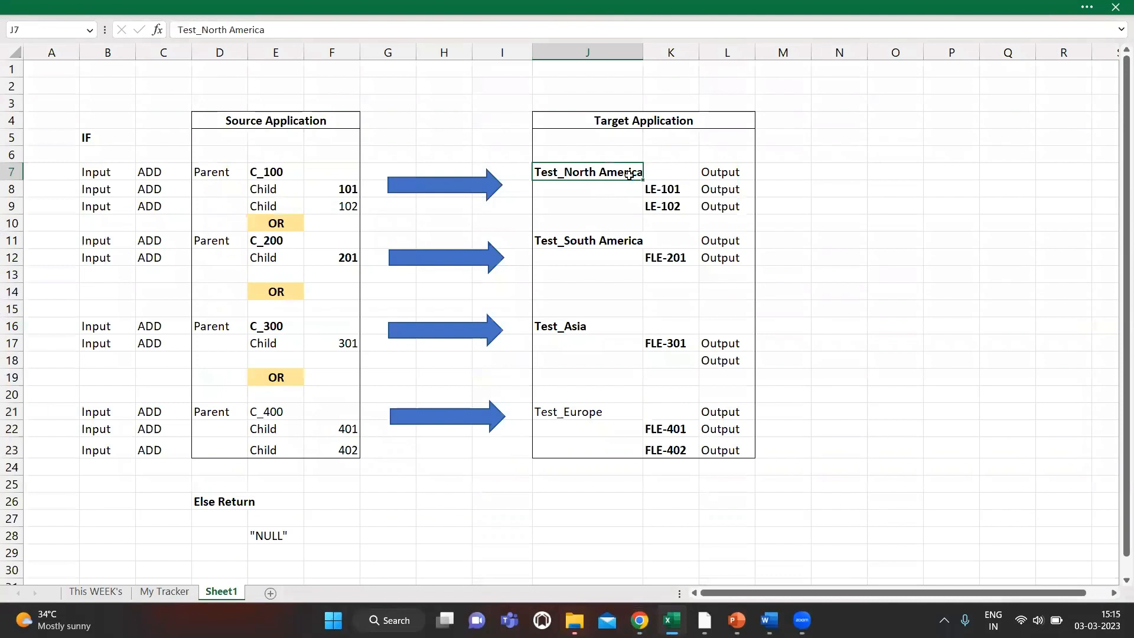
key(alt+Tab)
click(338, 535)
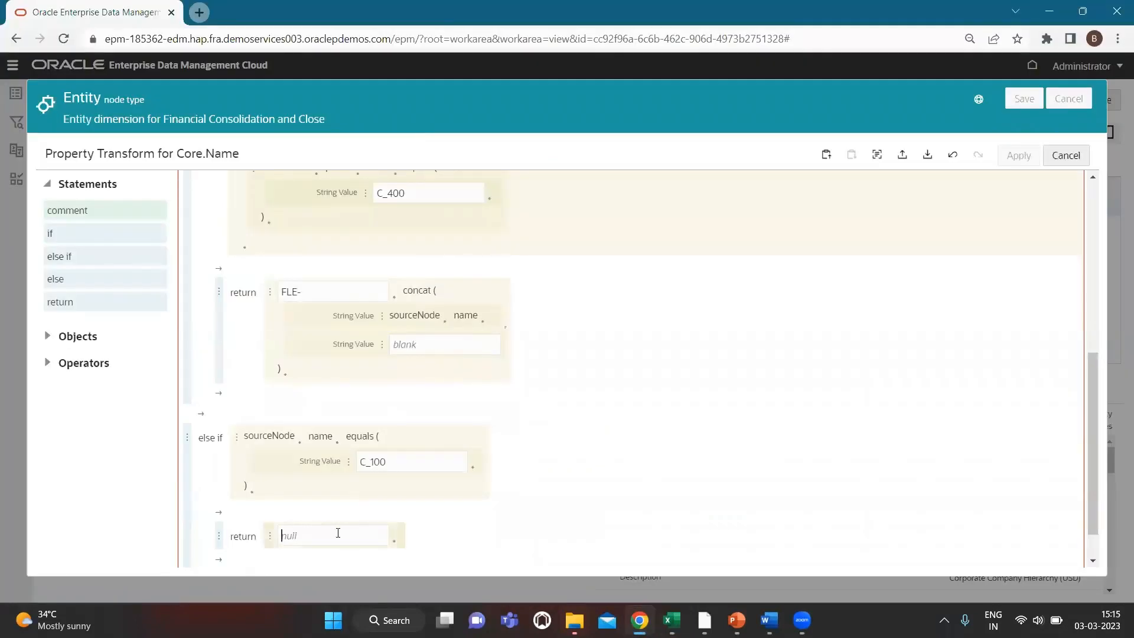
key(ctrl+v)
scroll(476, 431, down, 1)
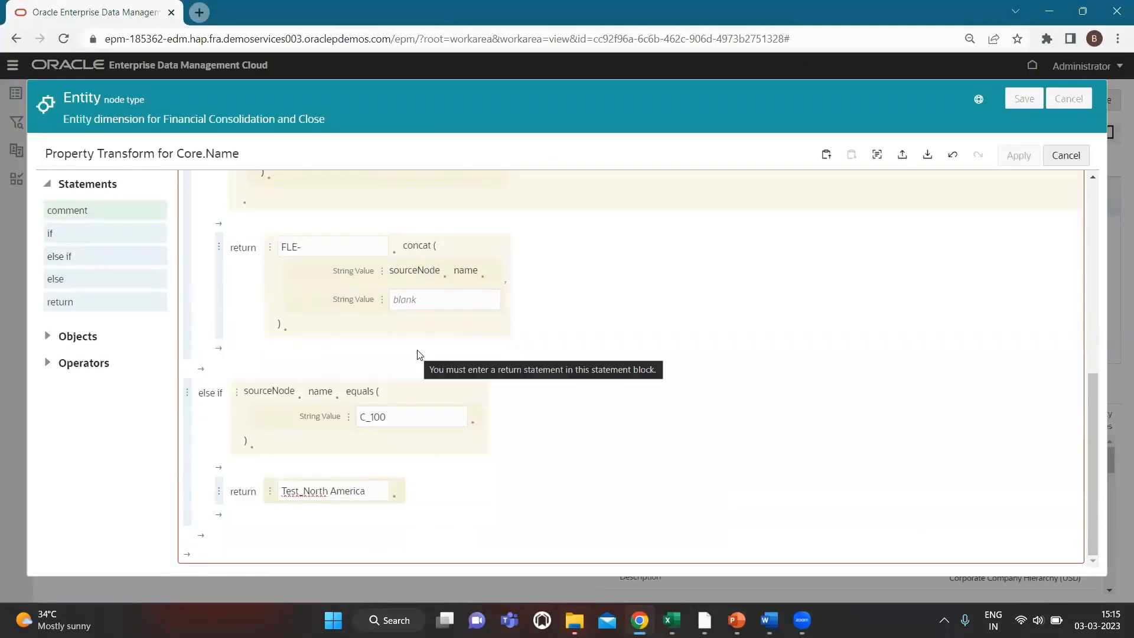
Add another else if block, paste a copy of the sourceNode.name equals condition into it, and set its value to C_200
click(200, 537)
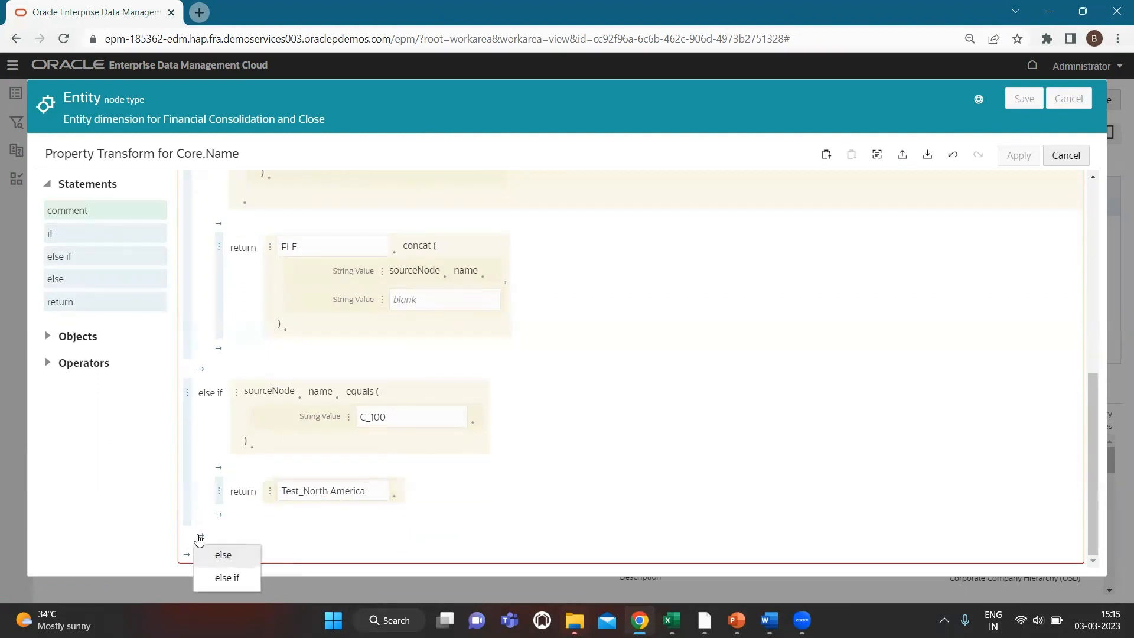
click(227, 578)
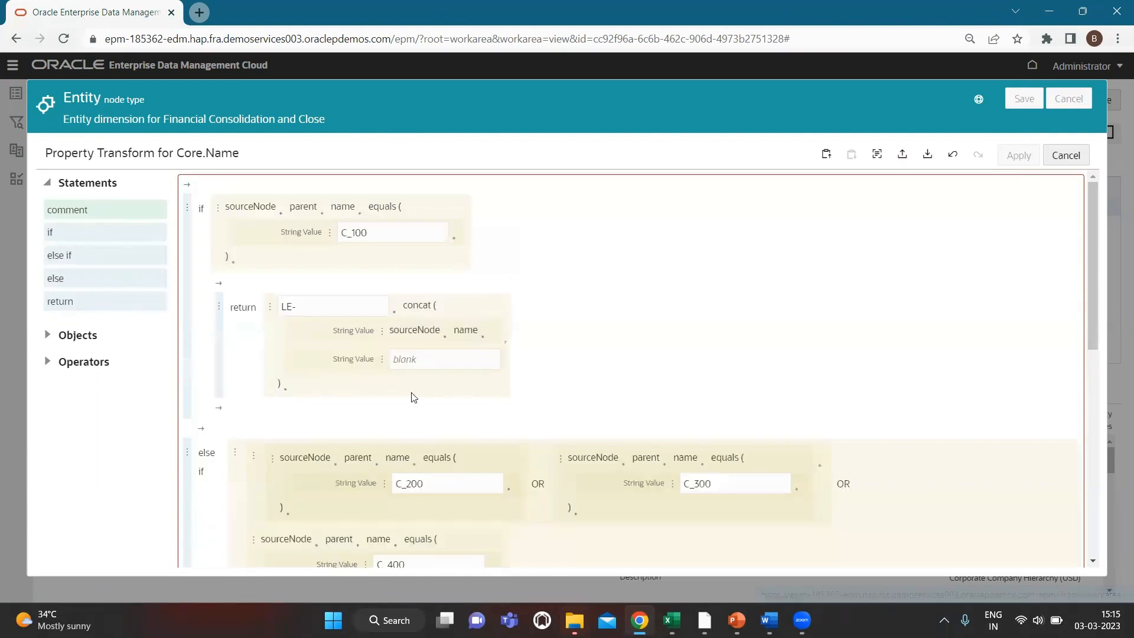
scroll(414, 397, down, 10)
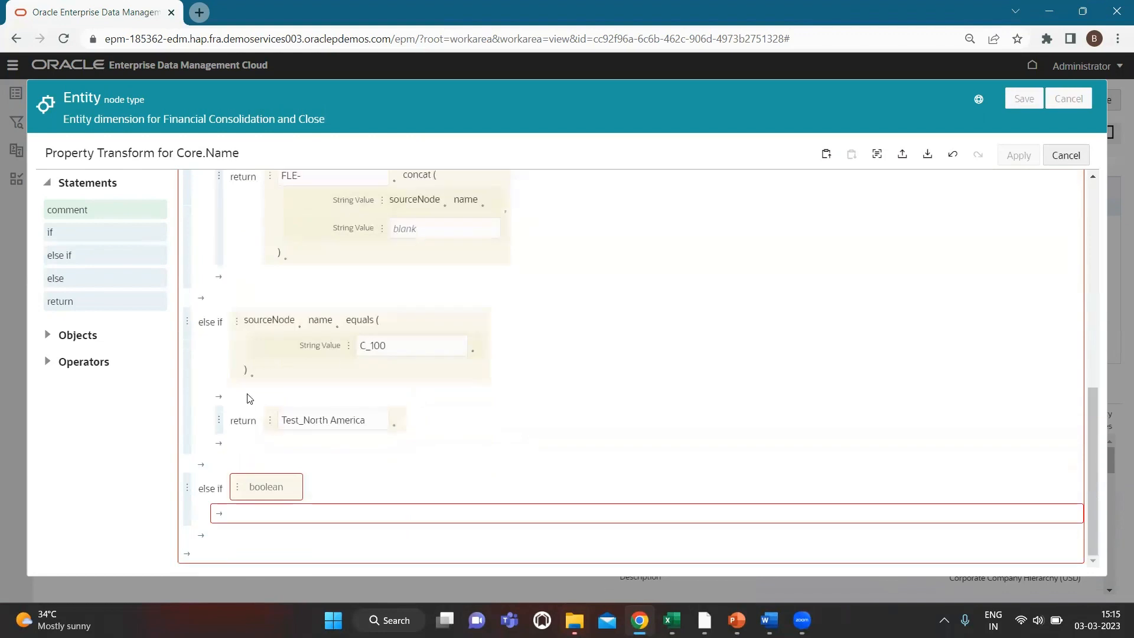
click(236, 320)
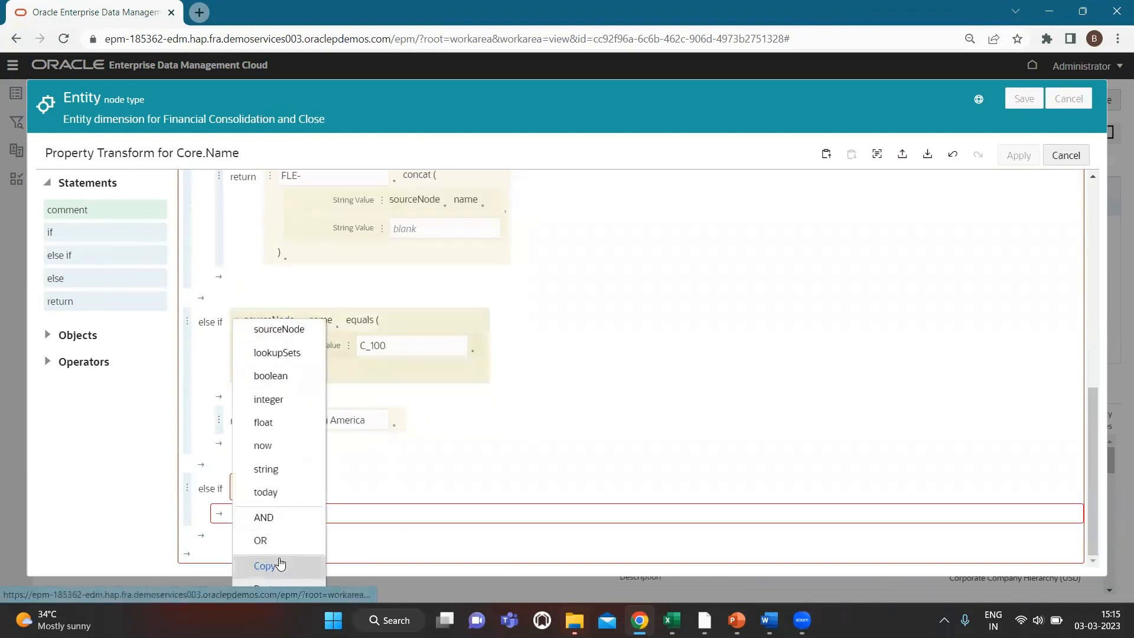
click(278, 565)
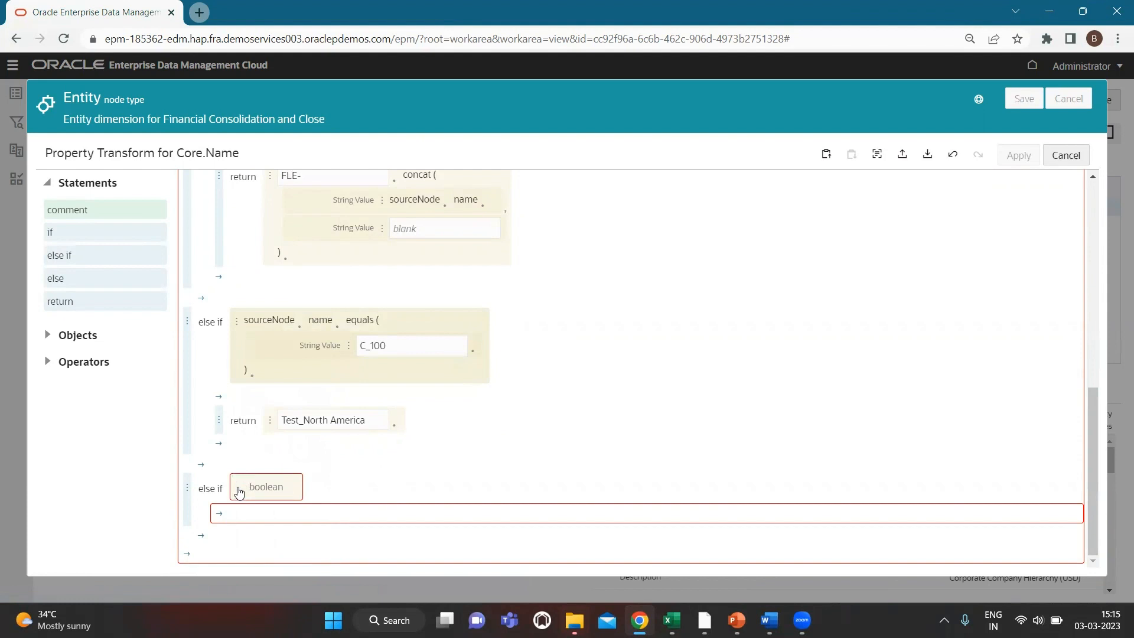
click(238, 489)
click(293, 464)
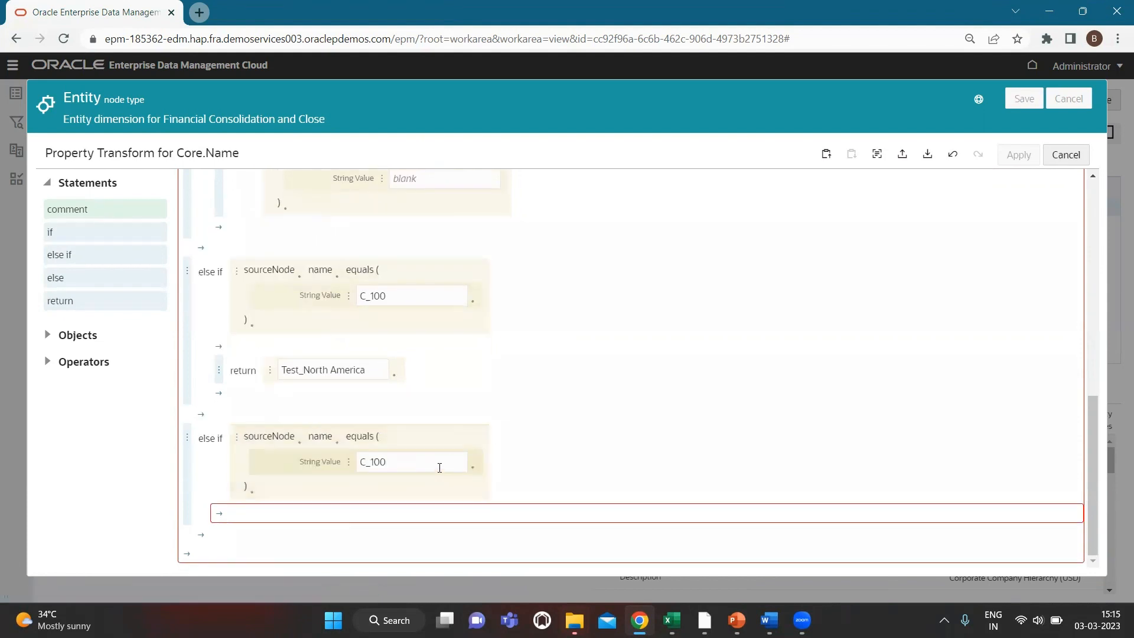
key(BackSpace)
Add a return statement to the C_200 else if block with the value Test_South America, copied from the Excel mapping
click(222, 518)
click(254, 577)
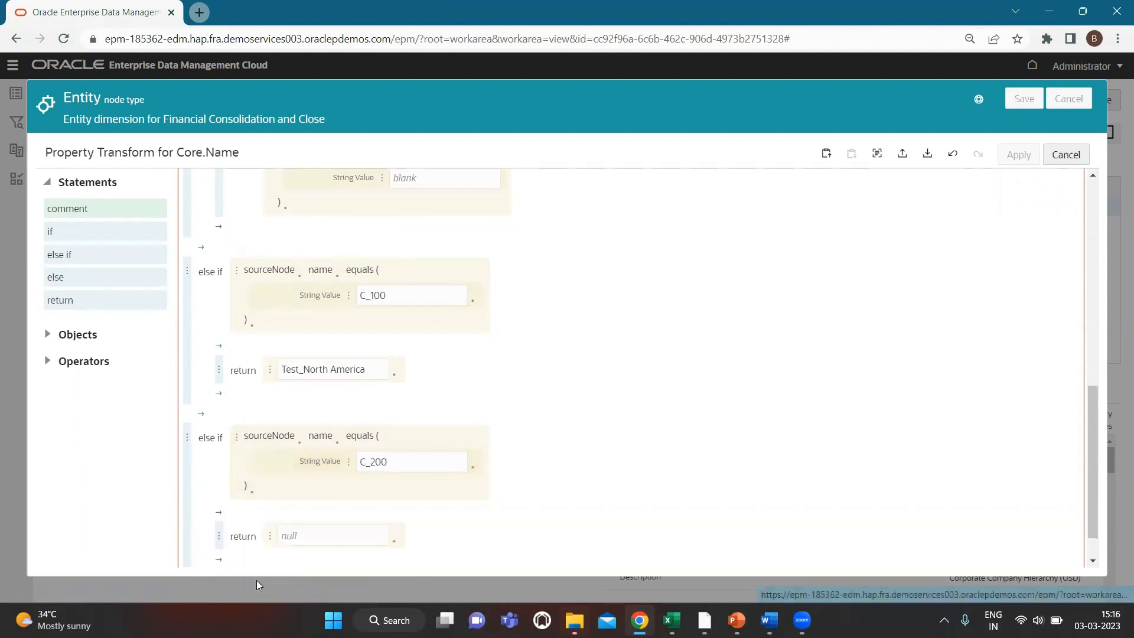
click(301, 536)
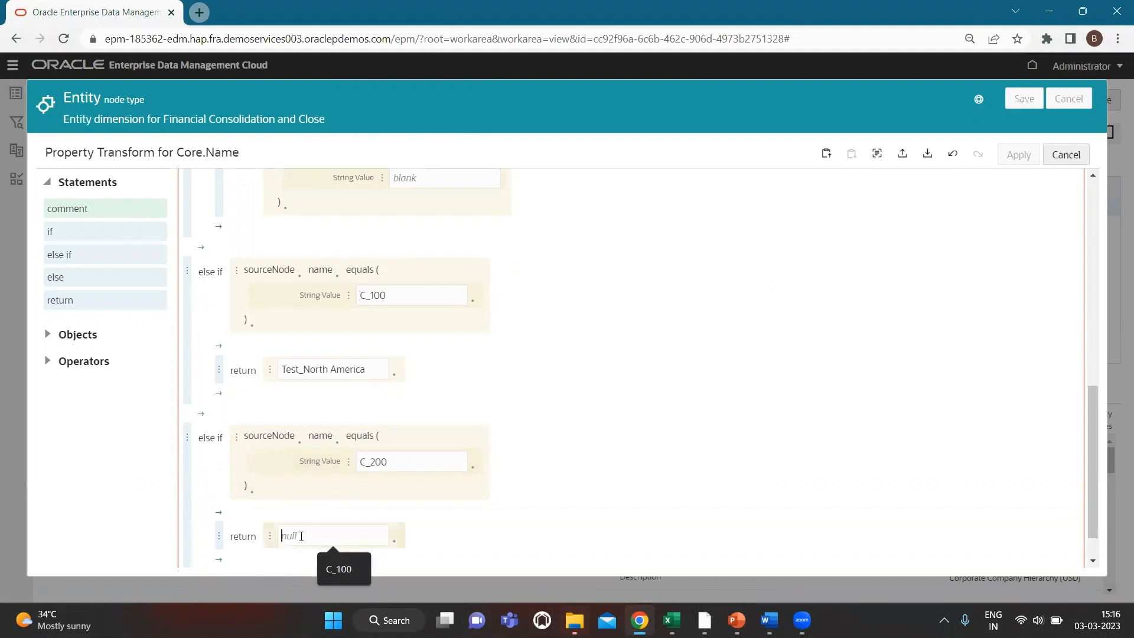
key(alt+Tab)
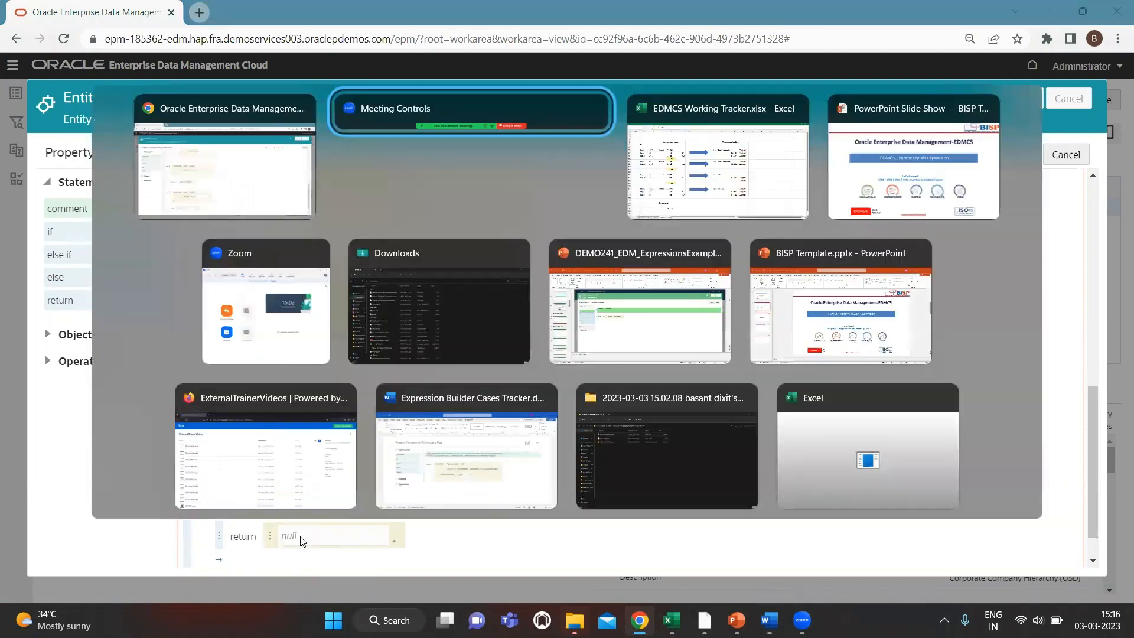
key(alt+Tab)
click(607, 234)
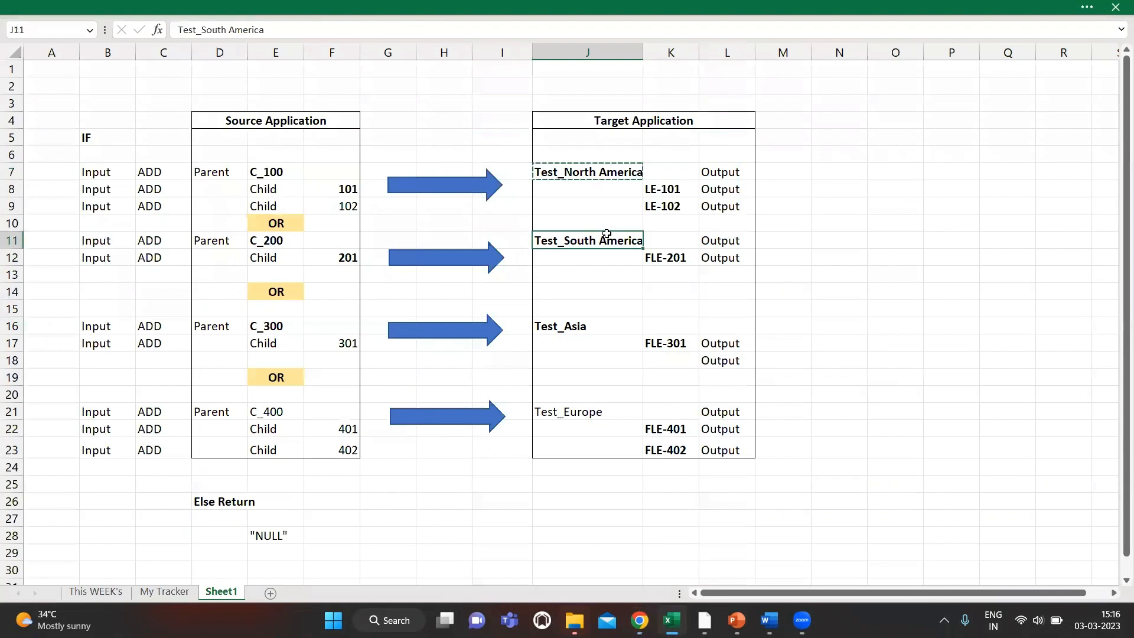
key(ctrl+c)
key(alt+Tab)
key(ctrl+v)
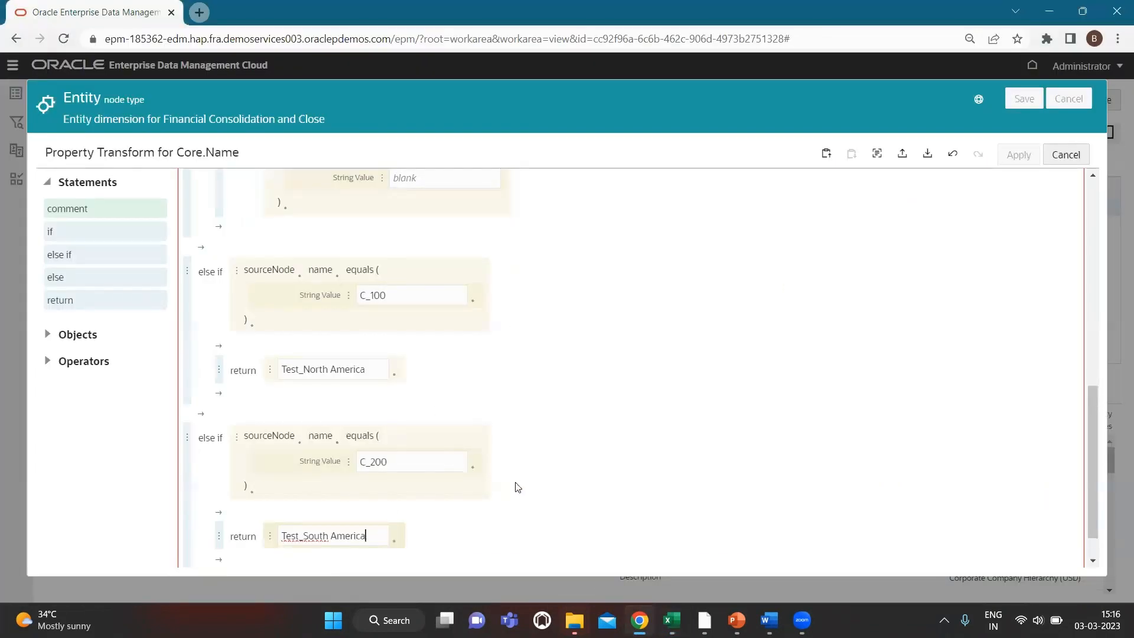
Add another else if block, paste a copy of the C_200 condition into it, and set its value to C_300
scroll(518, 378, down, 1)
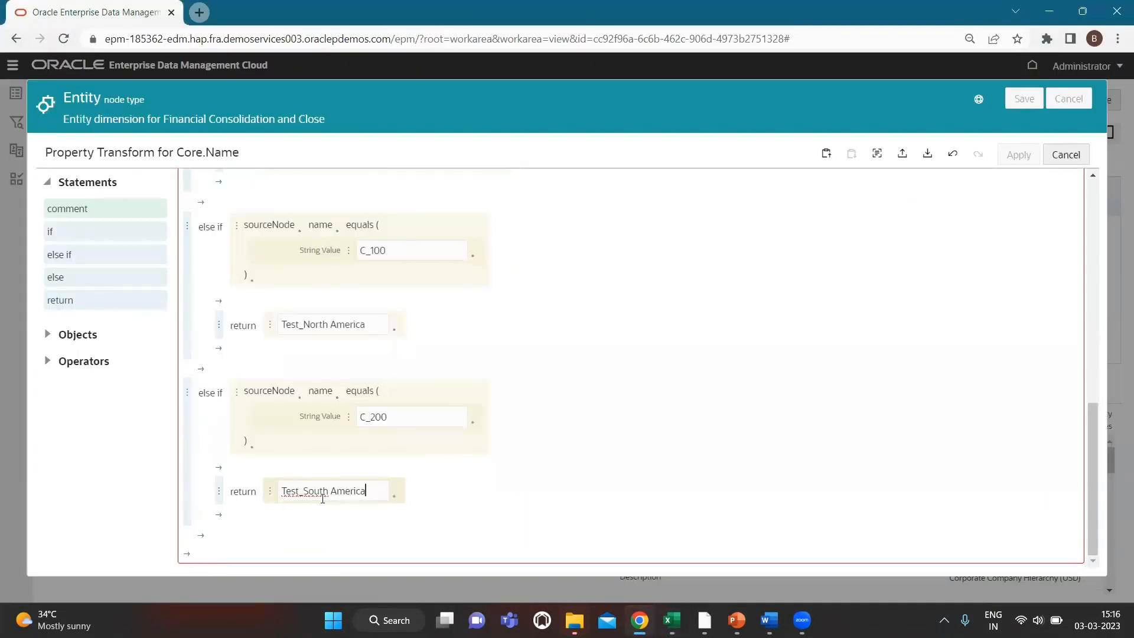
click(201, 535)
click(228, 579)
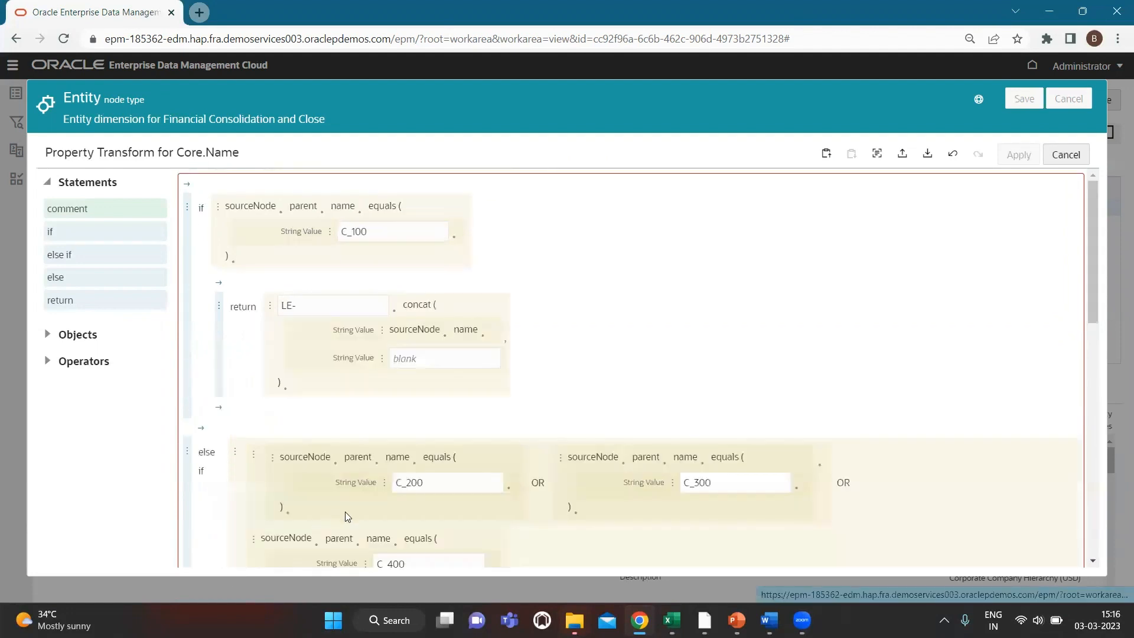
scroll(362, 385, down, 5)
scroll(379, 216, down, 2)
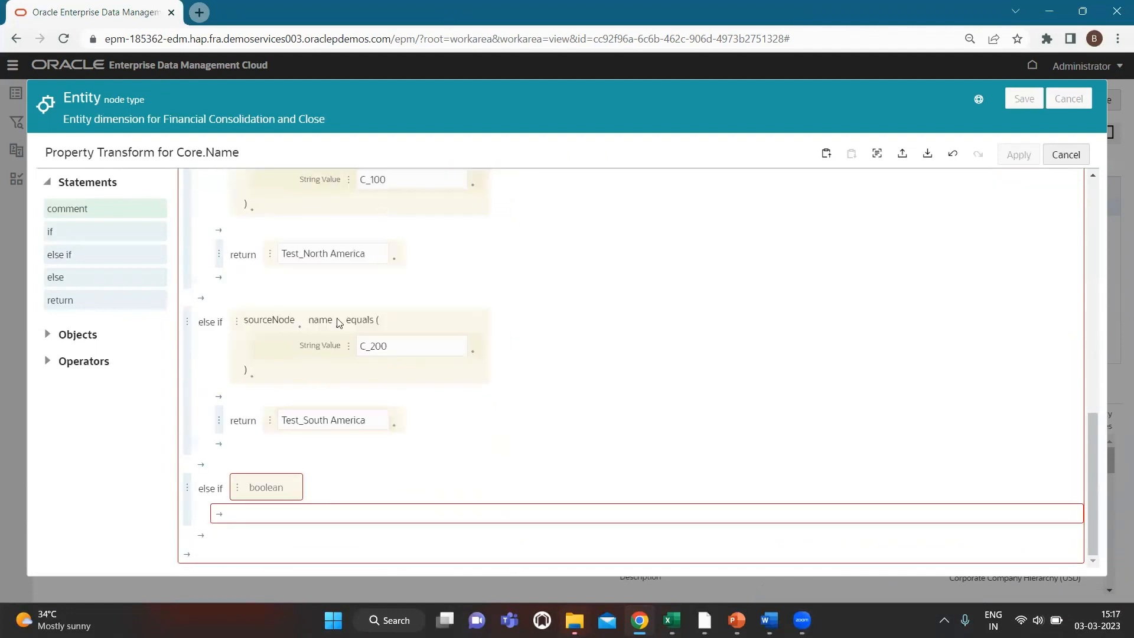
click(240, 323)
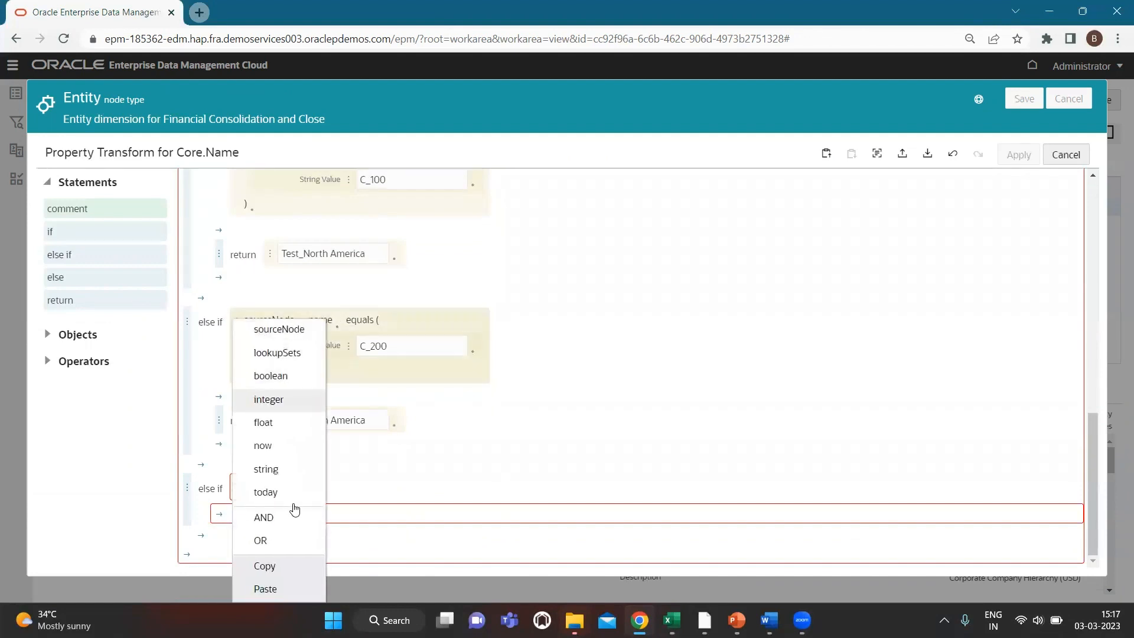
click(283, 567)
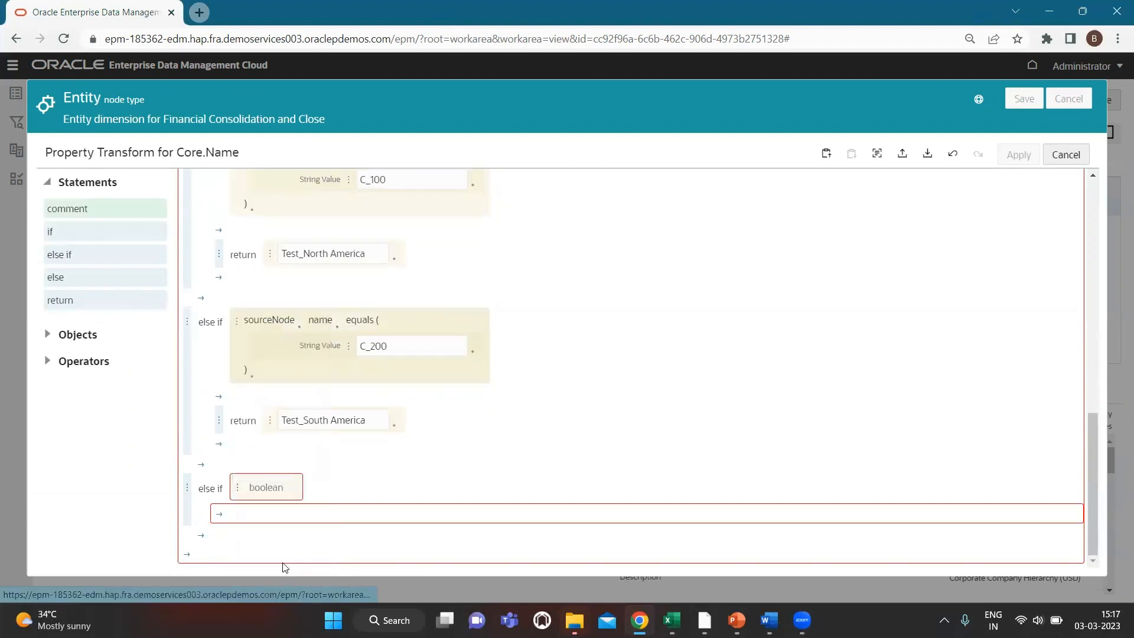
click(237, 490)
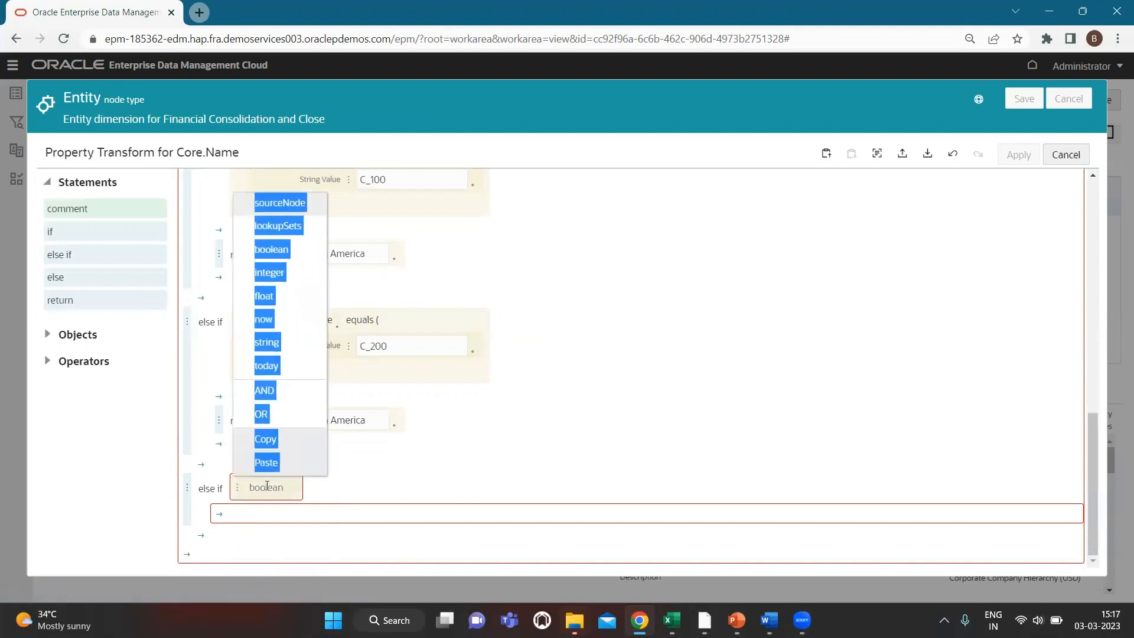
click(286, 467)
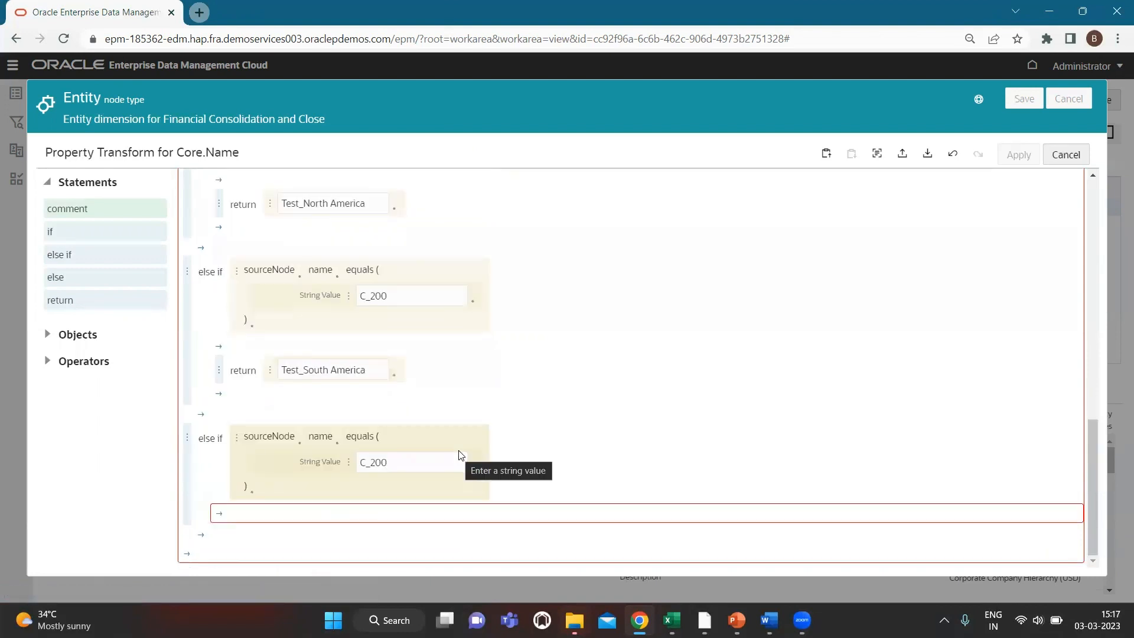
click(438, 460)
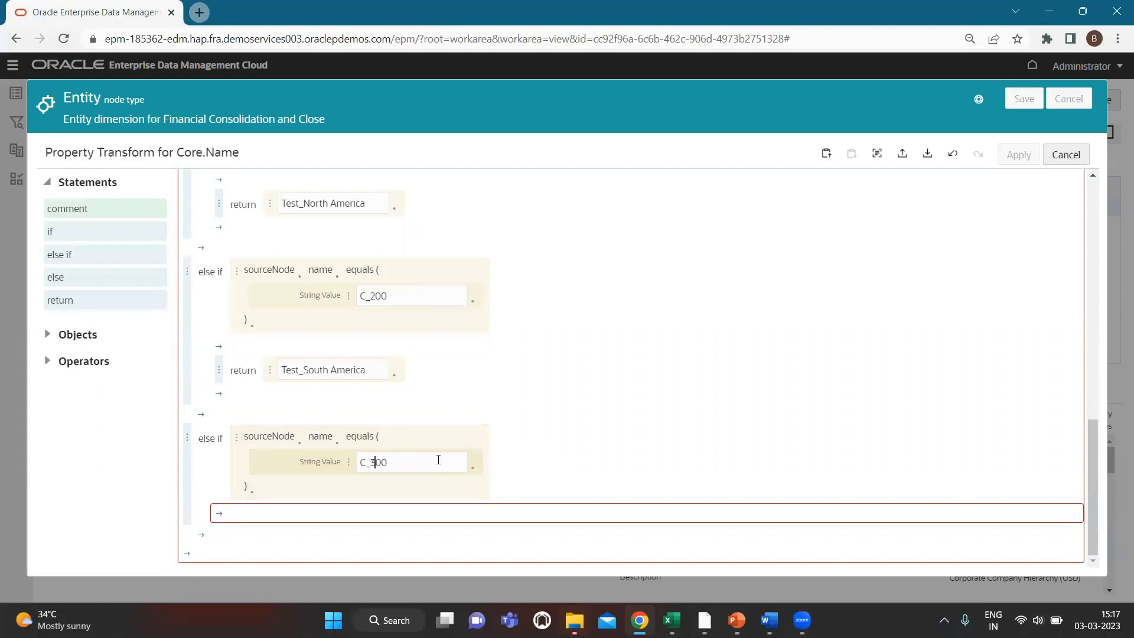
drag(566, 413, 518, 345)
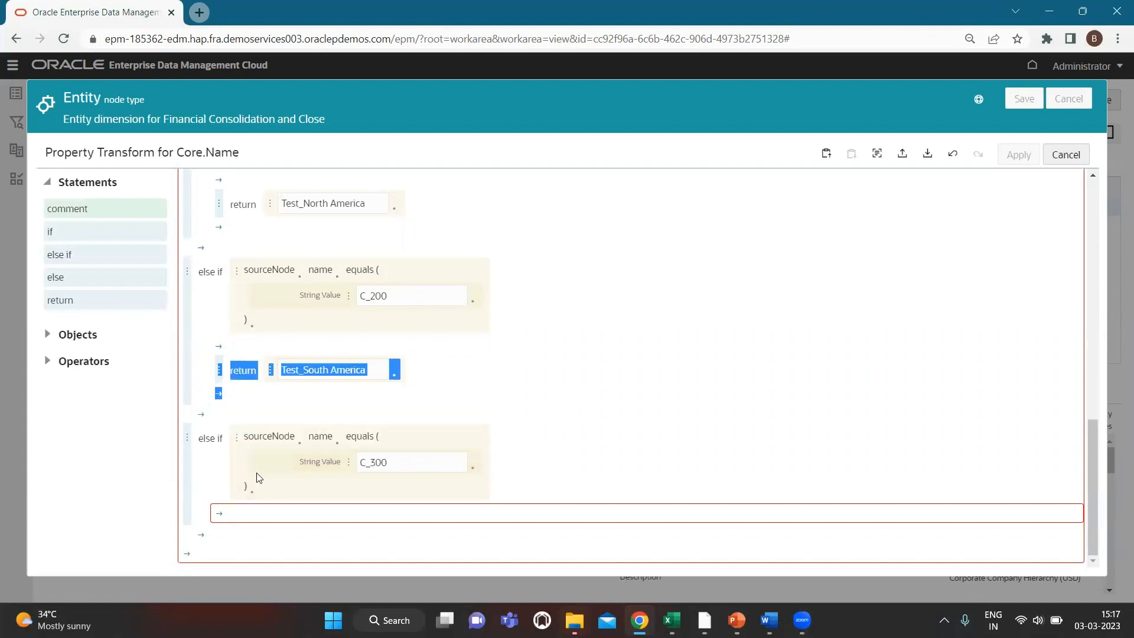
Add a return statement to the C_300 else if block with the value Test_Asia, copied from the Excel mapping
click(221, 514)
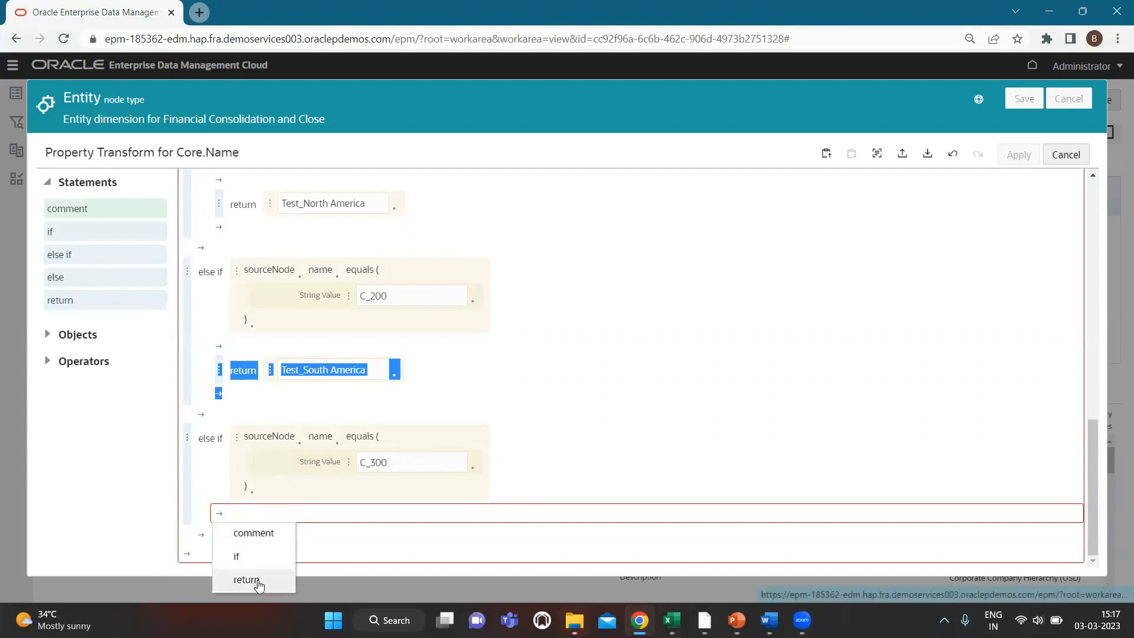
click(246, 580)
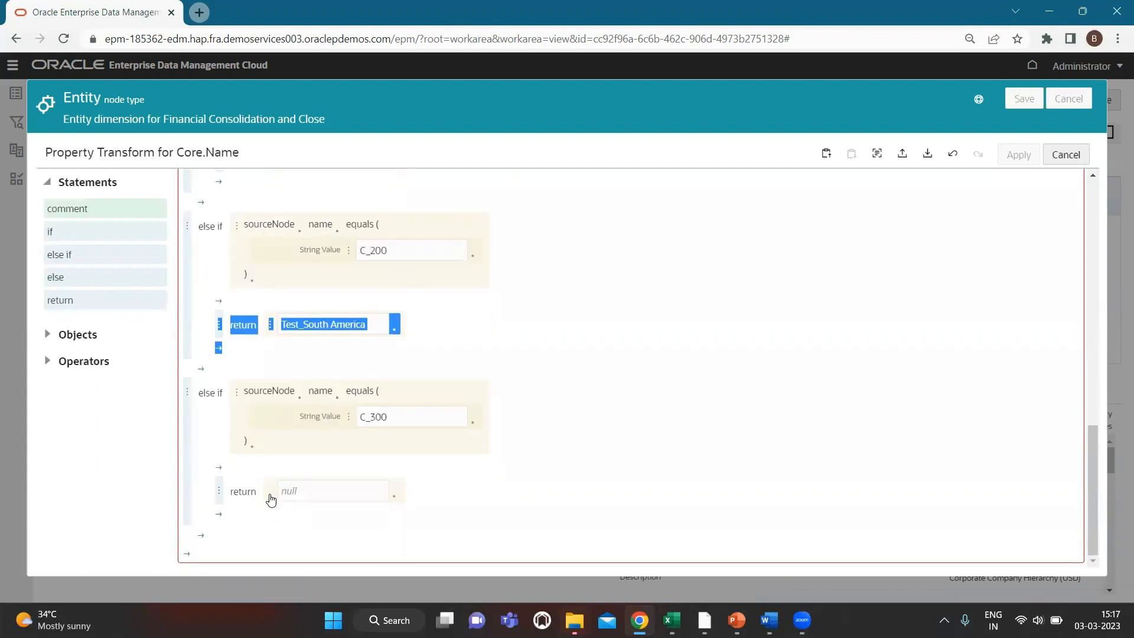
click(271, 496)
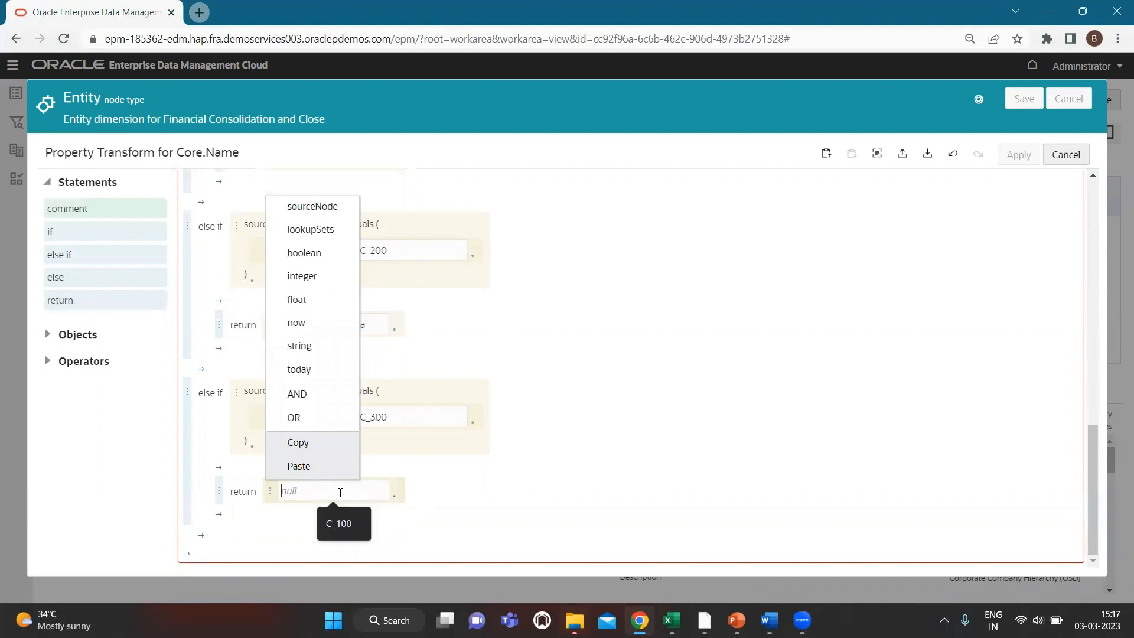
key(alt+Tab)
click(590, 331)
key(ctrl+c)
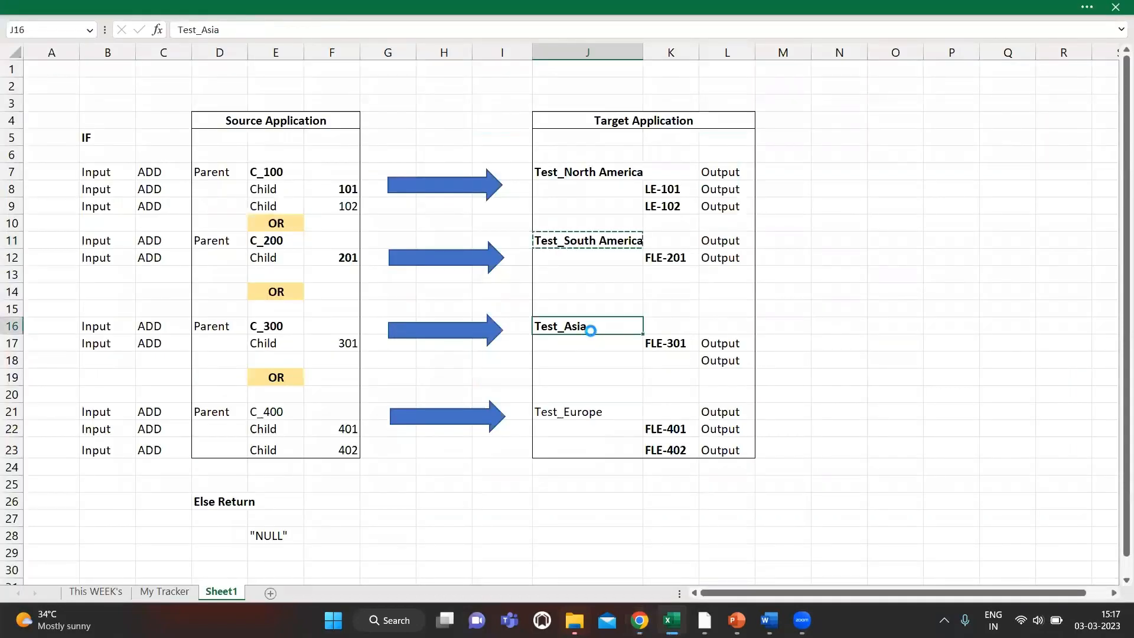
key(alt+Tab)
key(ctrl+v)
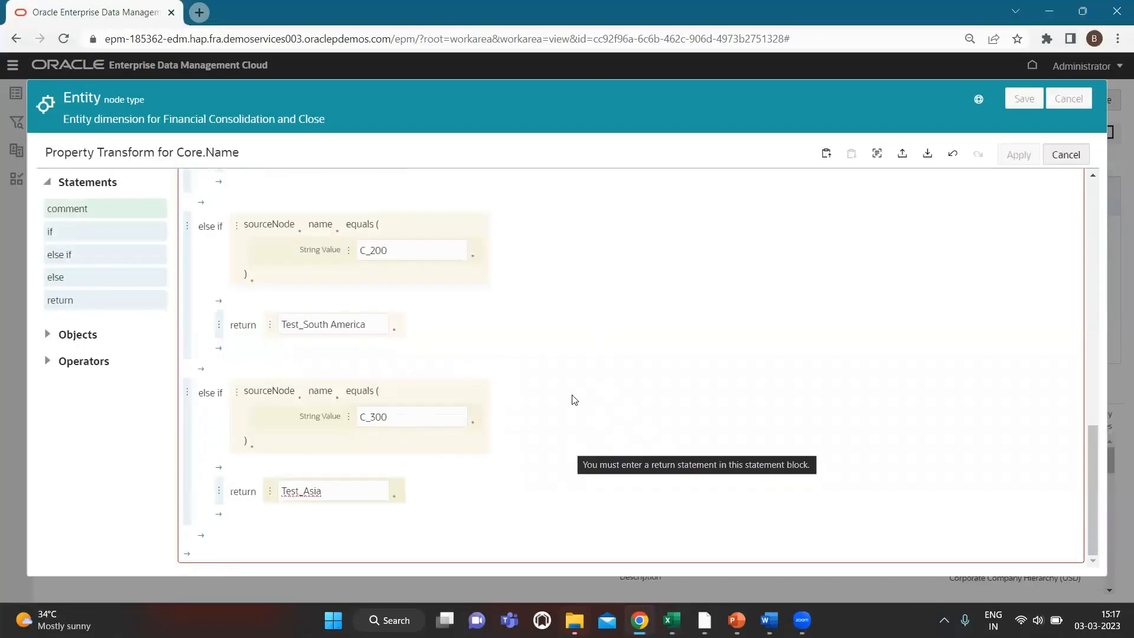
Add an else if block after the C_300 block and check the Excel mapping for the next parent
click(201, 535)
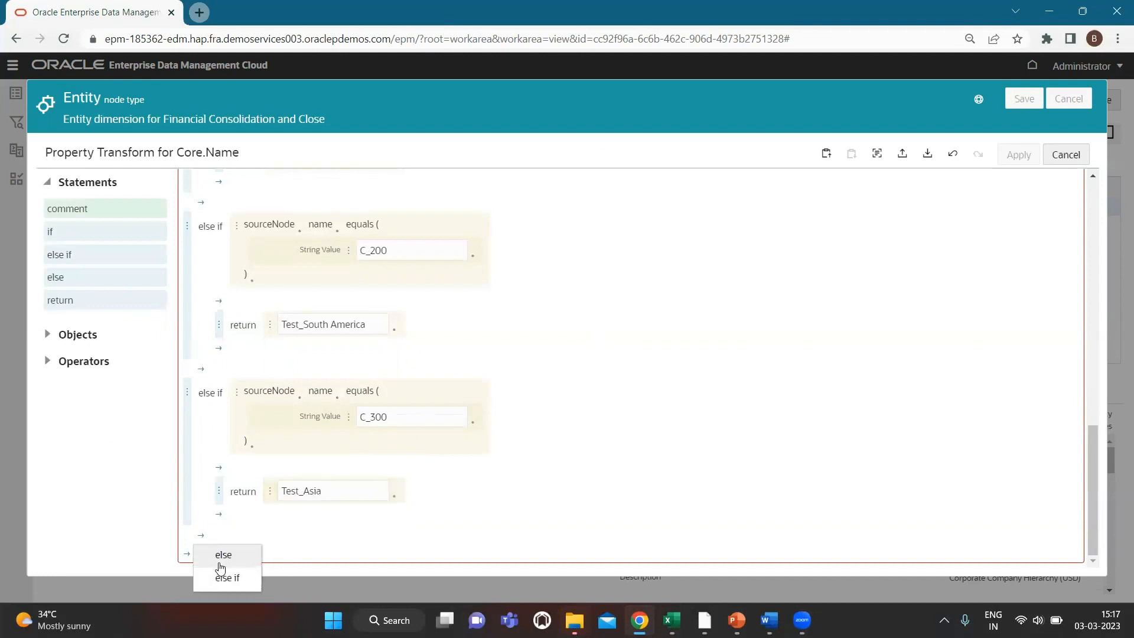
click(224, 579)
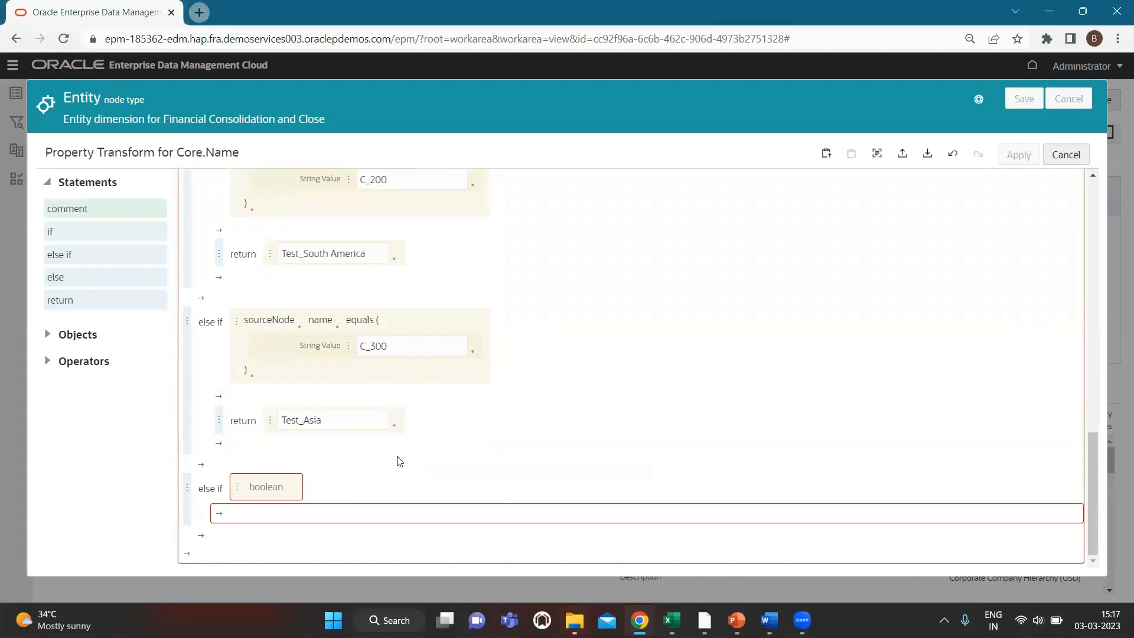
click(245, 488)
click(529, 452)
key(alt+Tab)
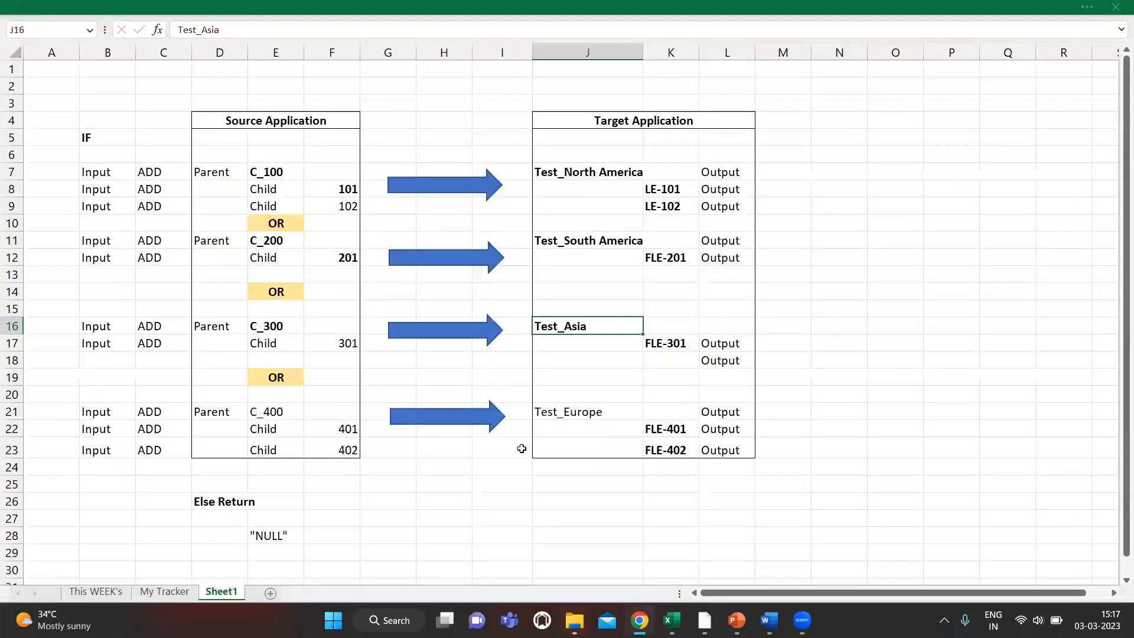
key(alt+Tab)
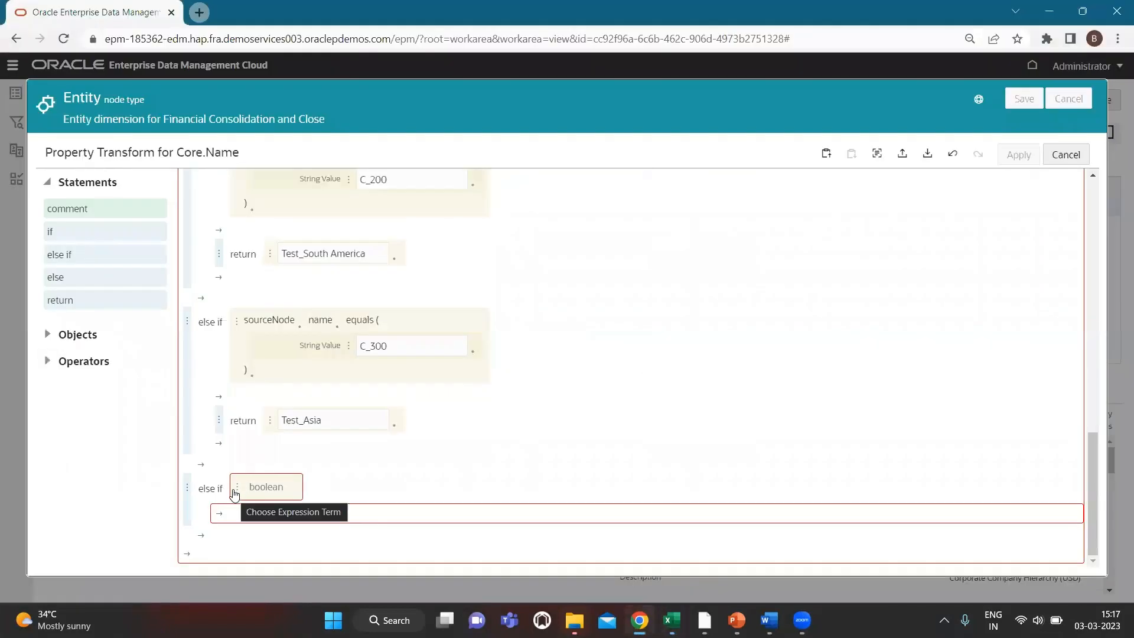
Fill the new else if condition with a copy of the C_300 condition and set its value to C_400
click(235, 494)
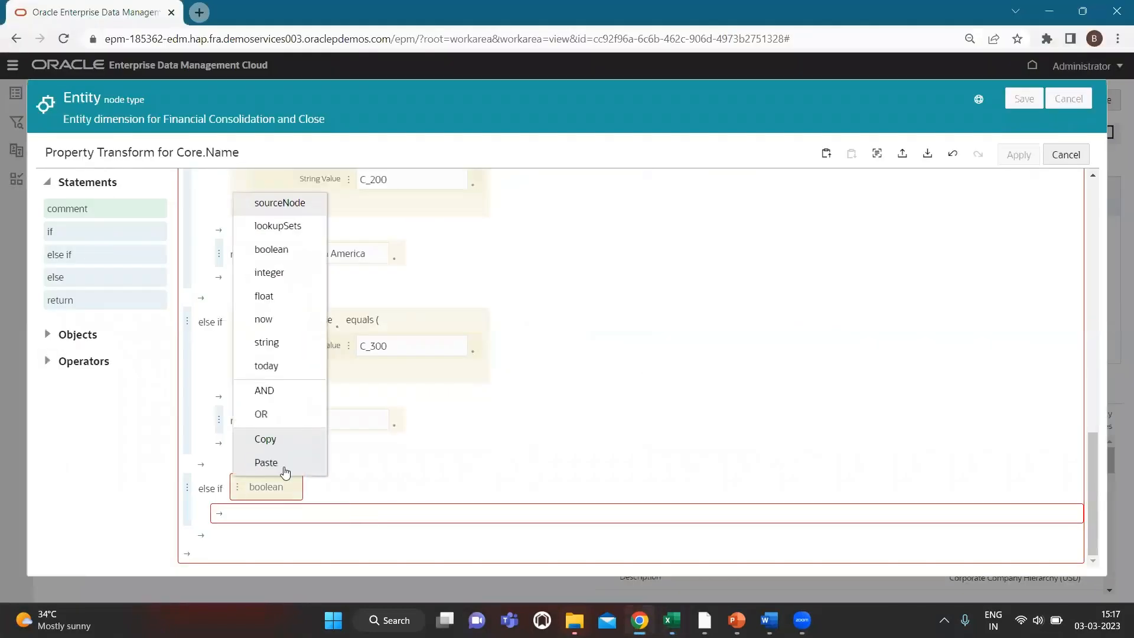
click(289, 206)
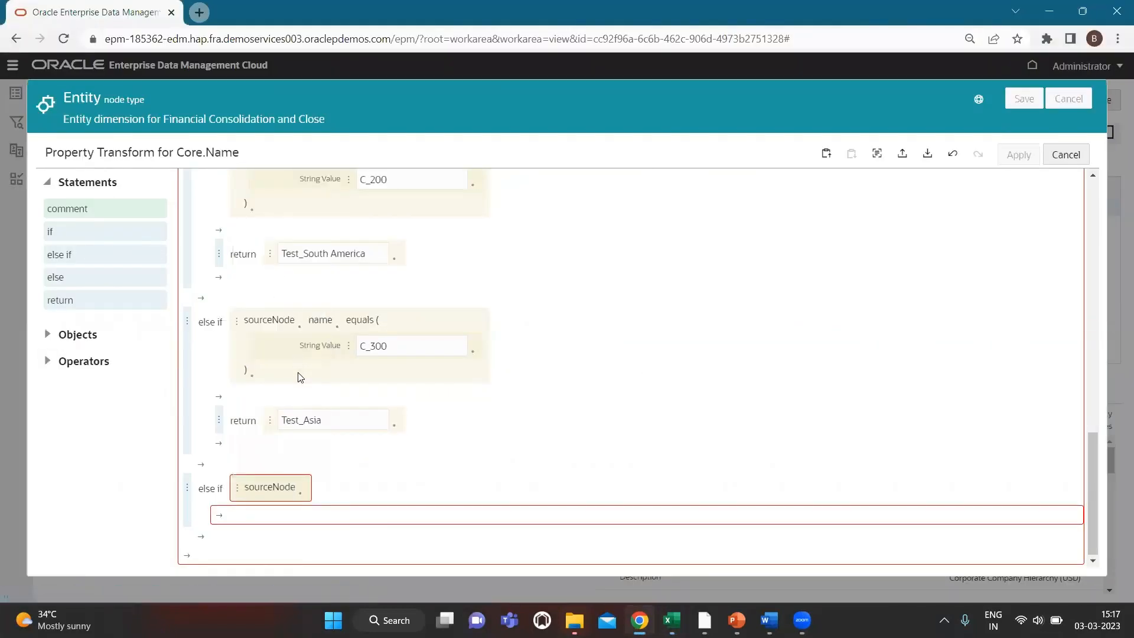
click(238, 326)
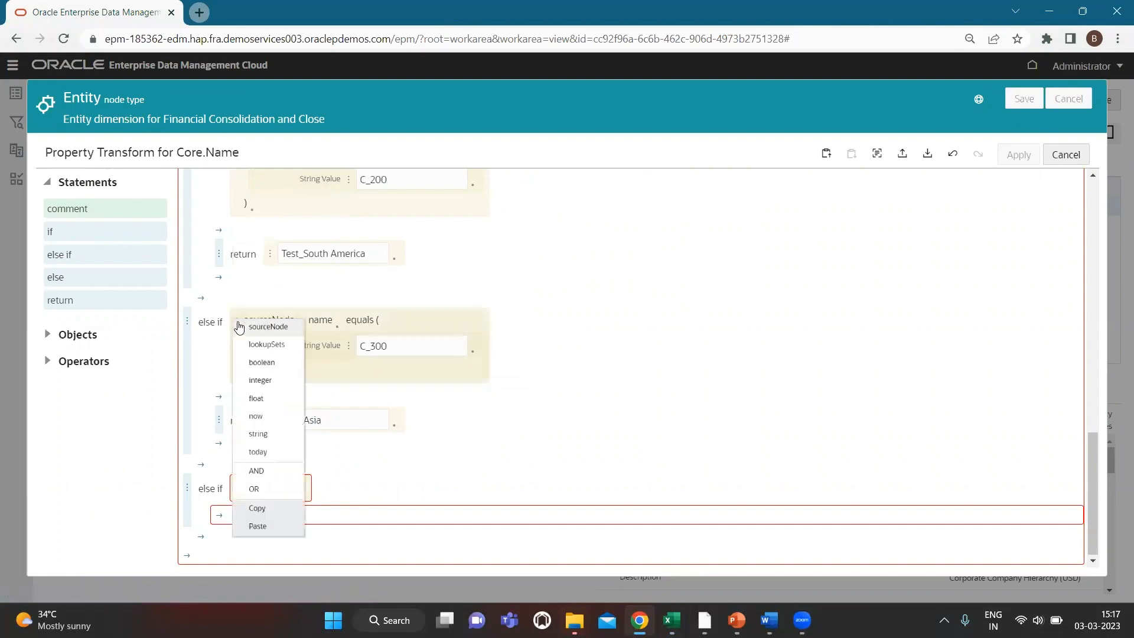
click(286, 568)
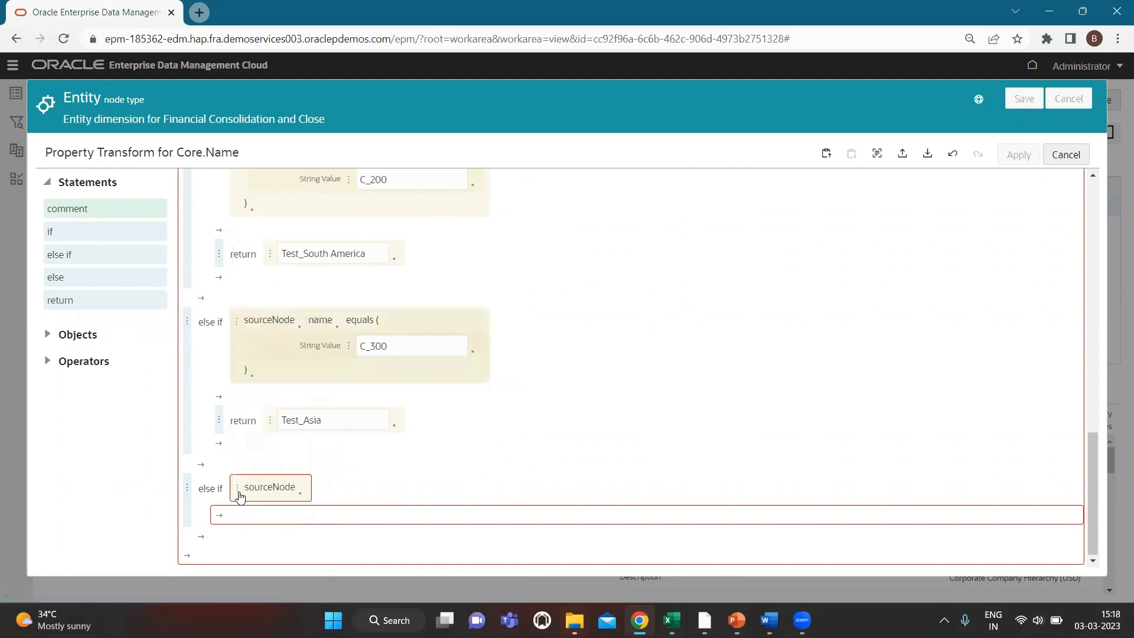
click(236, 490)
click(286, 464)
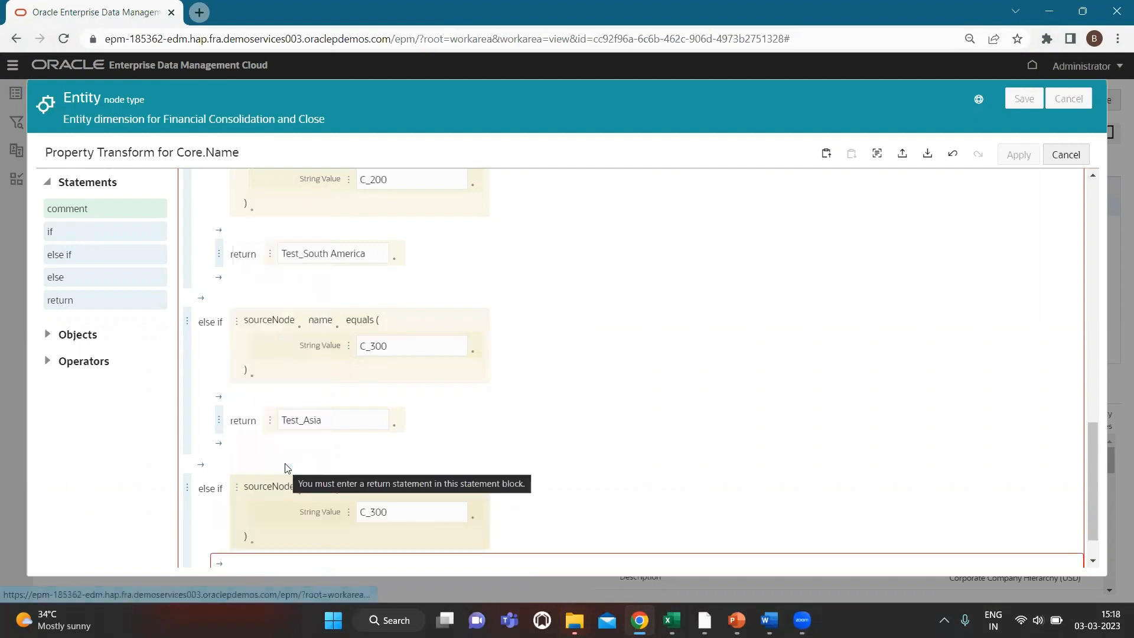
scroll(417, 483, down, 1)
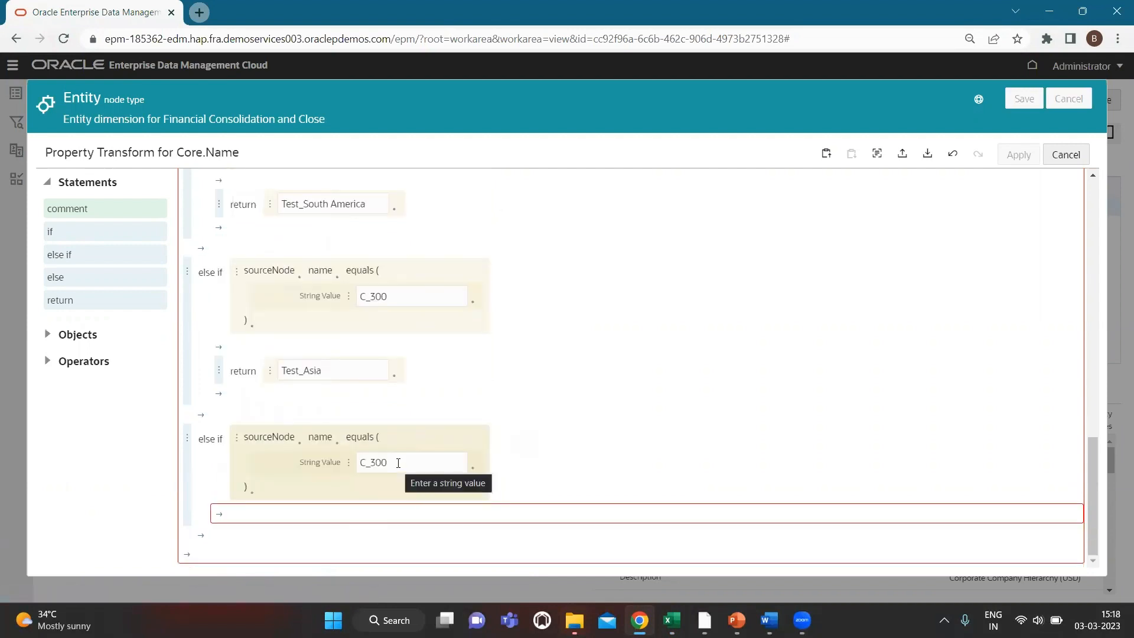
click(398, 463)
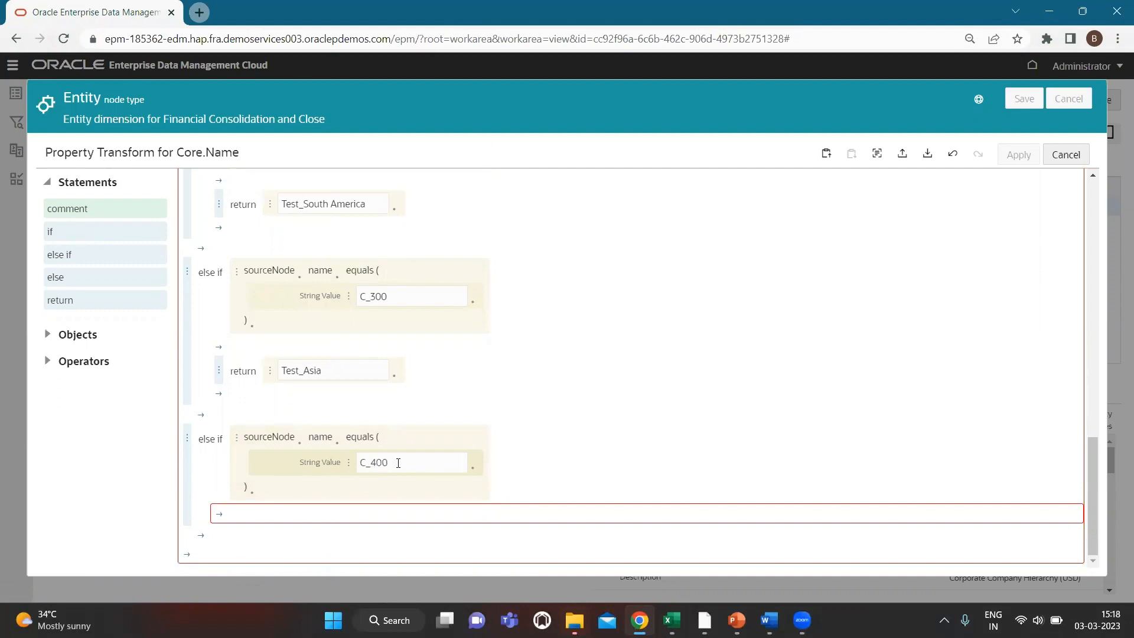
click(544, 449)
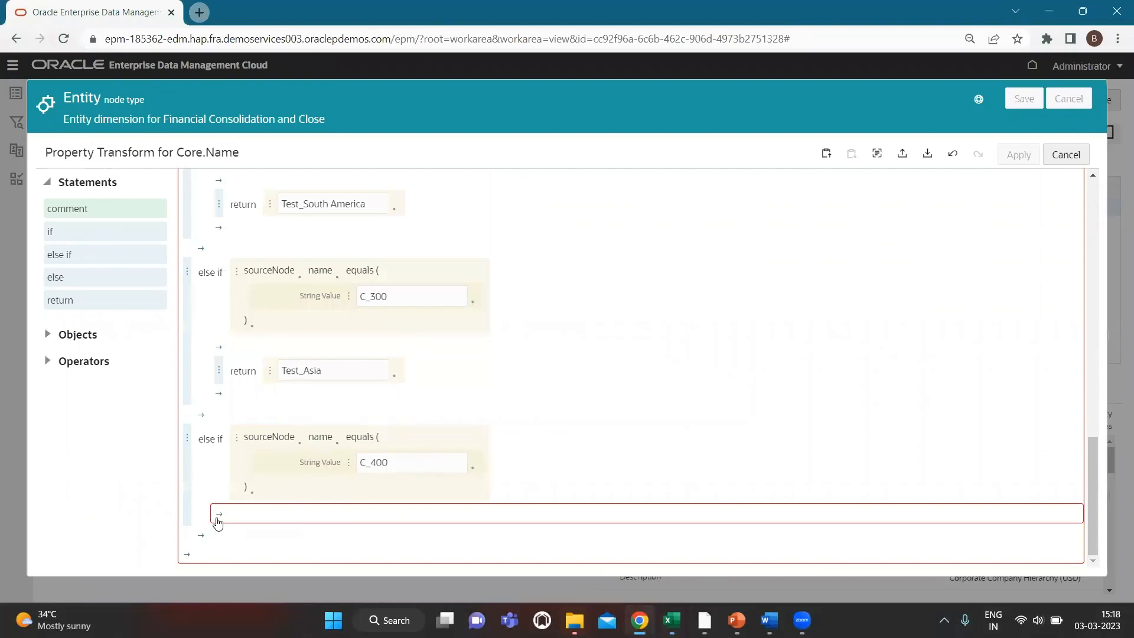
Add a return statement to the C_400 else if block with the value Test_Europe, copied from the Excel mapping
click(217, 523)
click(246, 581)
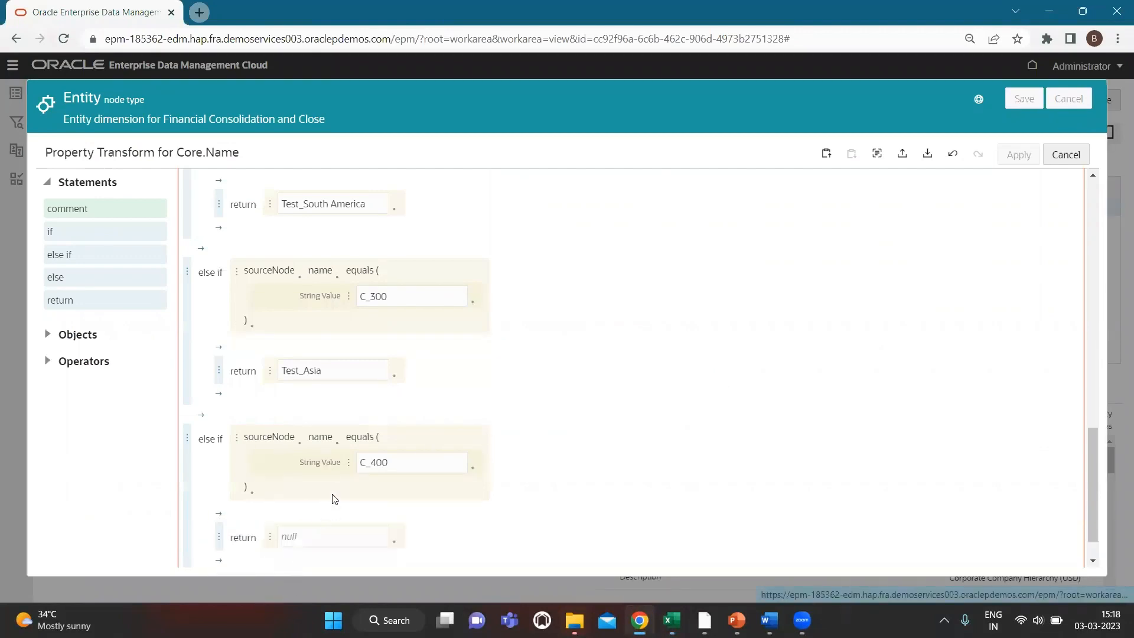
scroll(332, 499, down, 1)
click(320, 489)
key(alt+Tab)
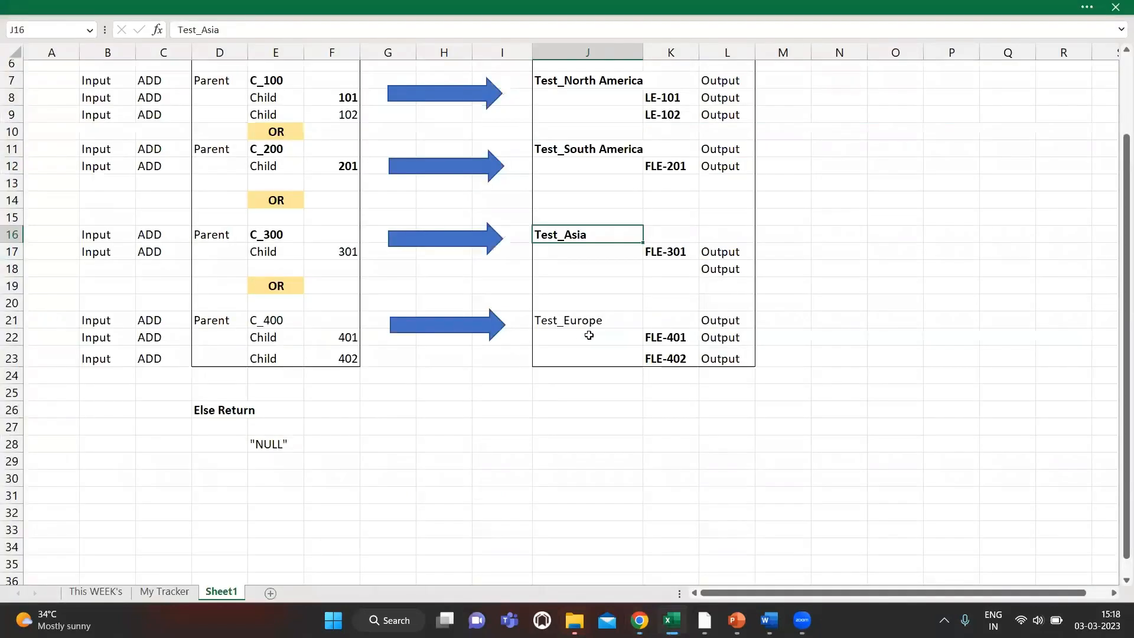
click(593, 318)
key(alt+Tab)
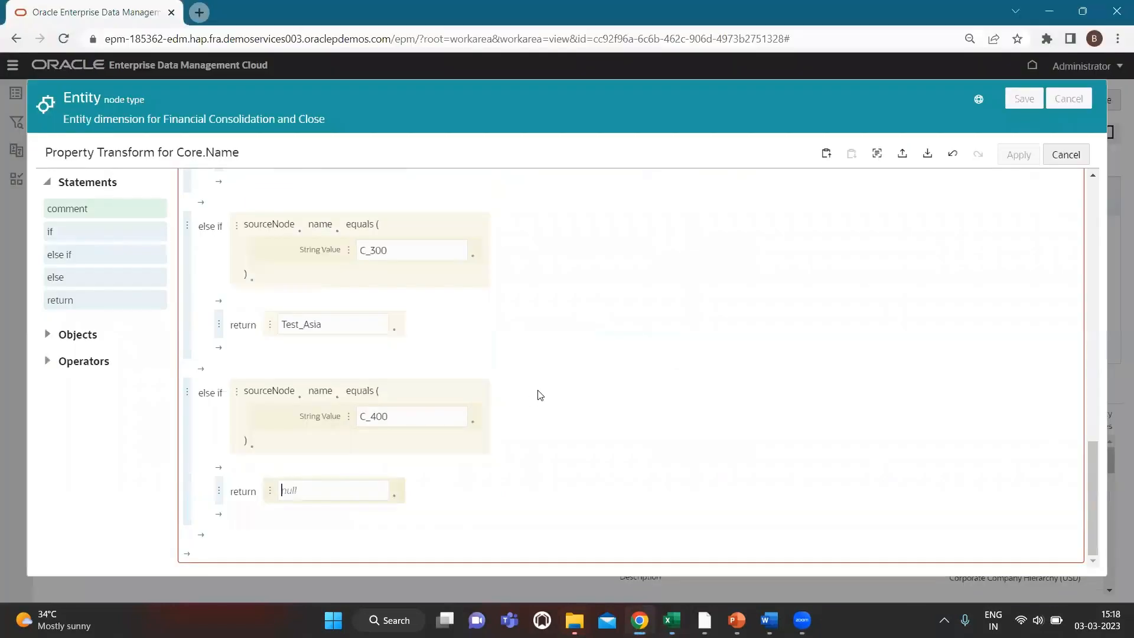
key(ctrl+v)
Add a final else block after the C_400 block with a null return statement, checking the Else Return rule in the Excel mapping
click(202, 537)
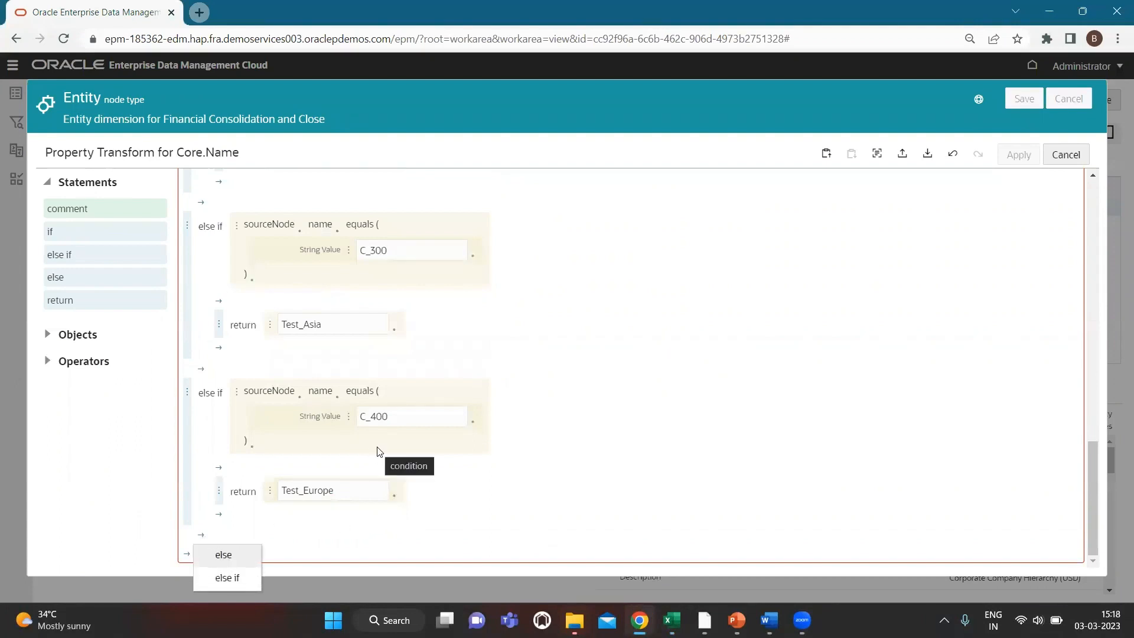
click(230, 562)
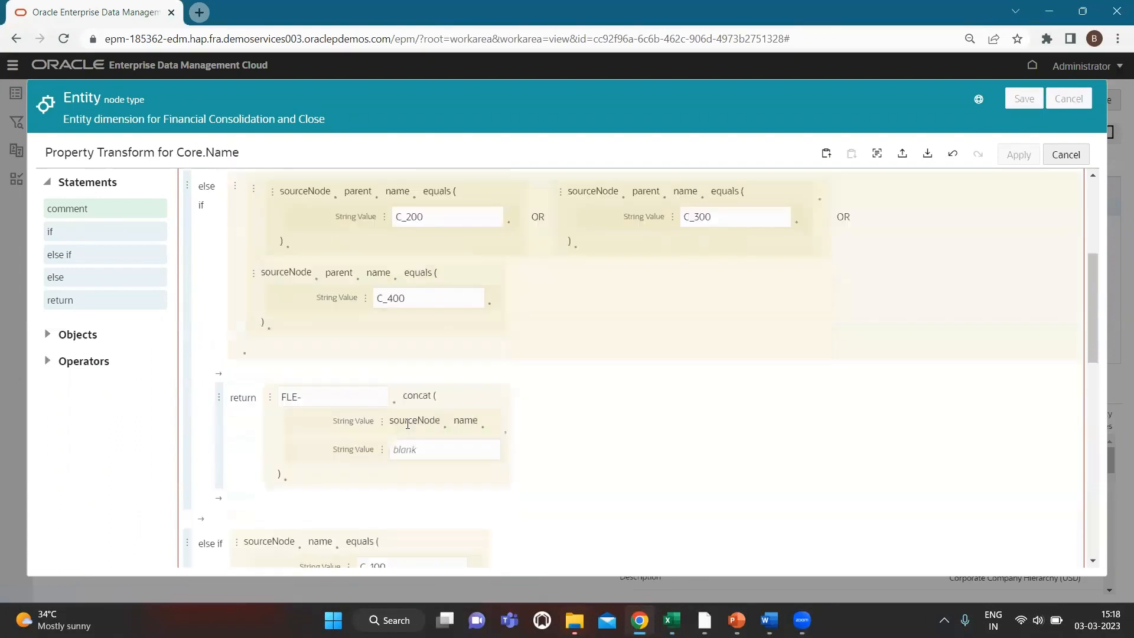
key(alt+Tab)
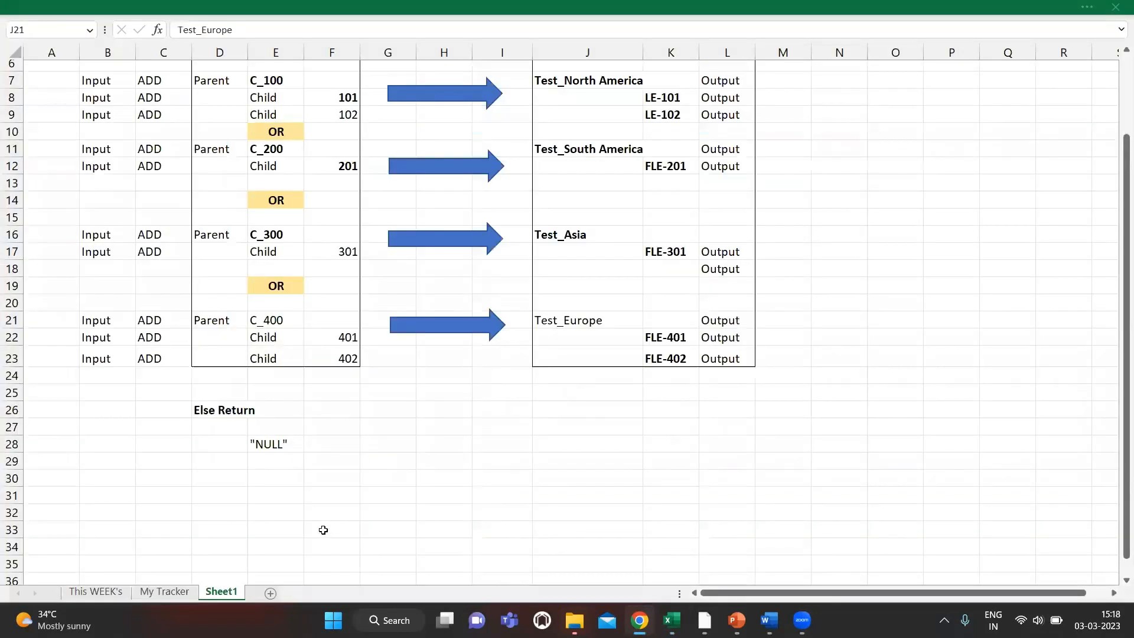
key(alt+Tab)
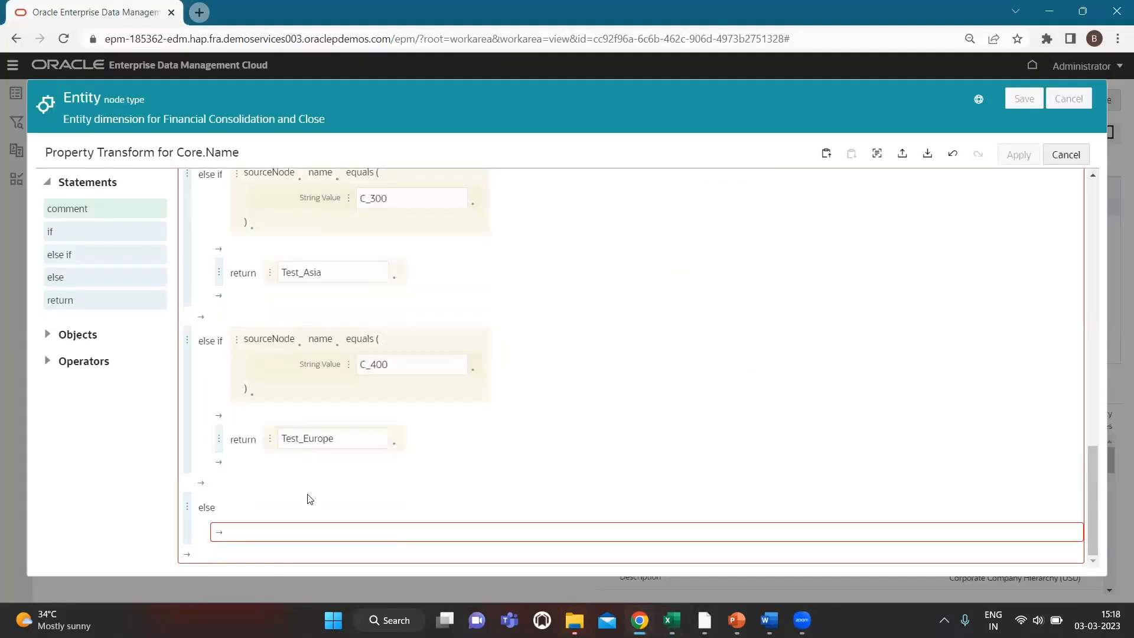
click(218, 539)
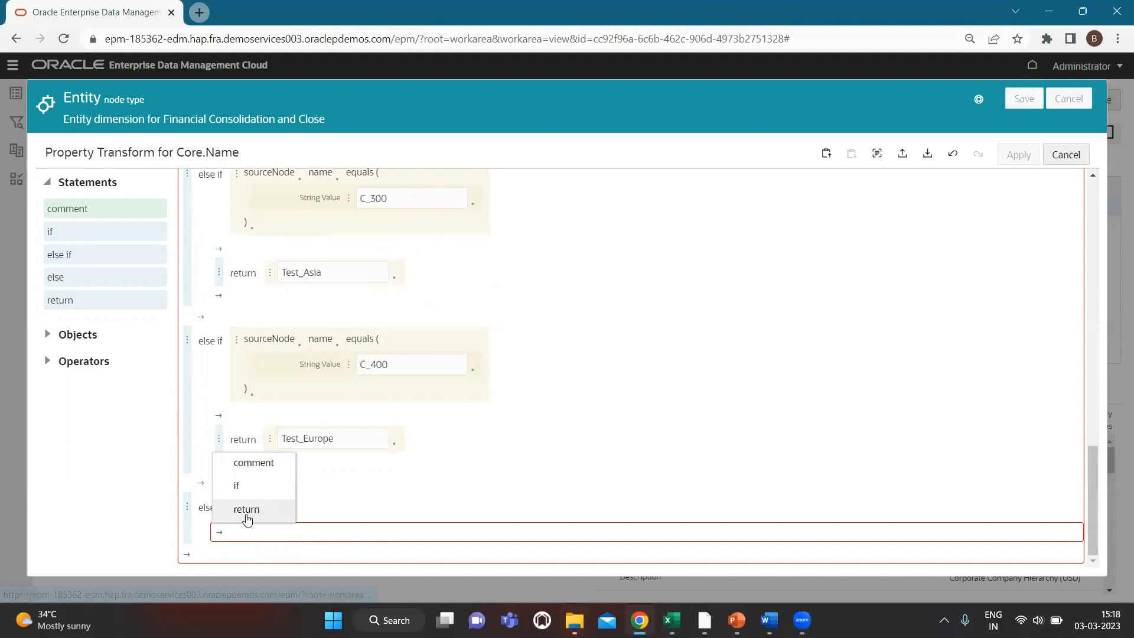
click(246, 509)
Review the whole Name transform expression from the C_100 parent condition through the C_400 block to the final else return
scroll(627, 382, up, 7)
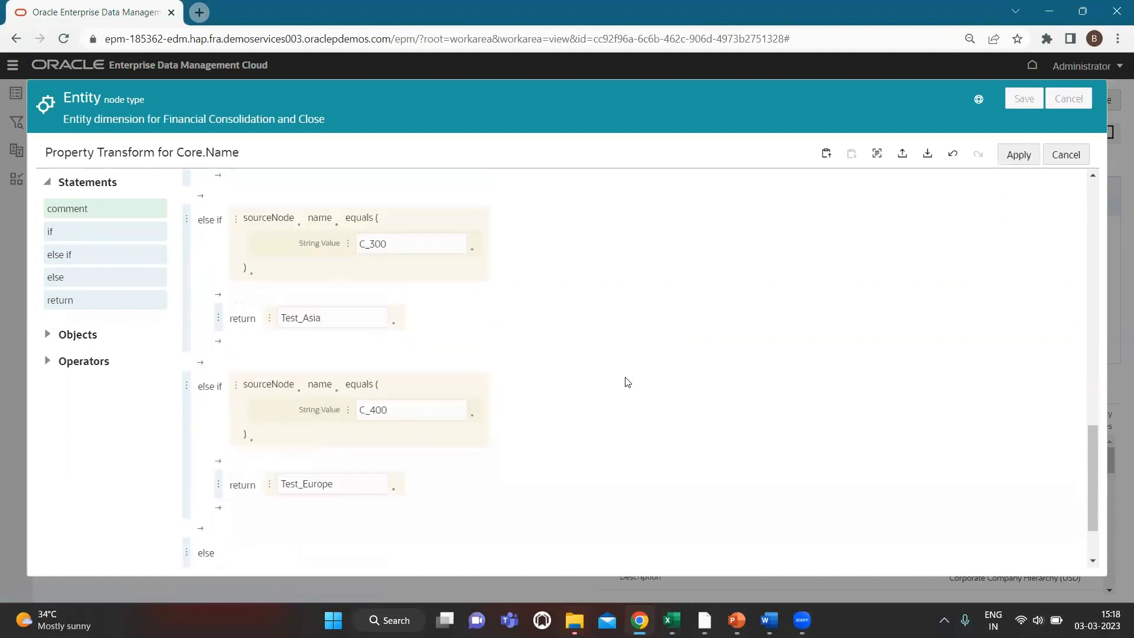
scroll(627, 383, up, 8)
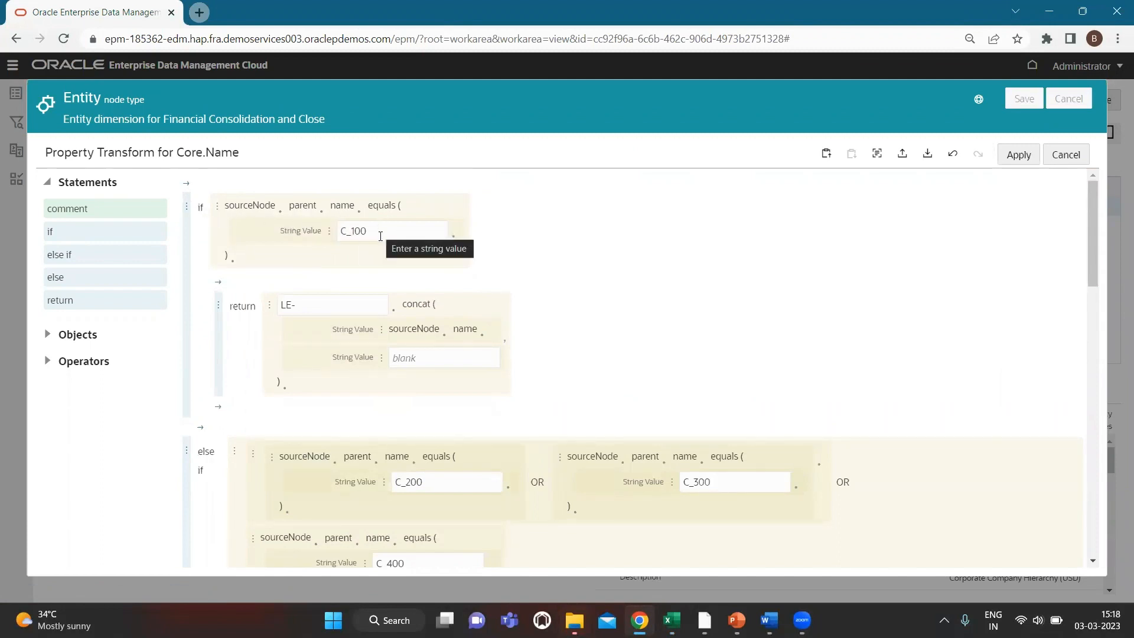
scroll(407, 315, down, 1)
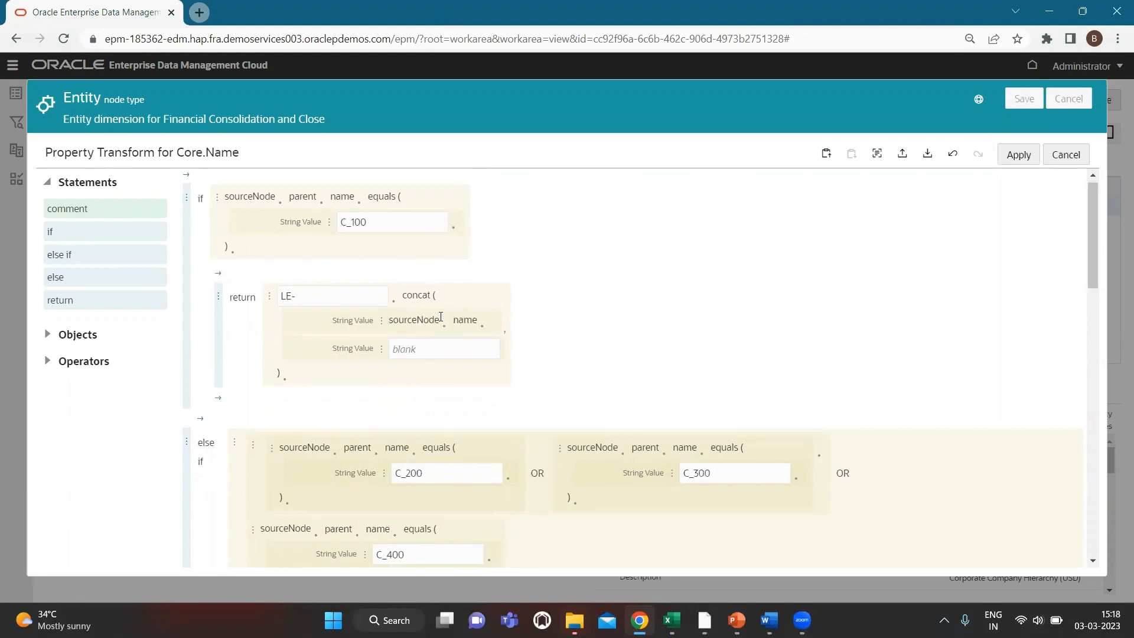
scroll(418, 411, down, 1)
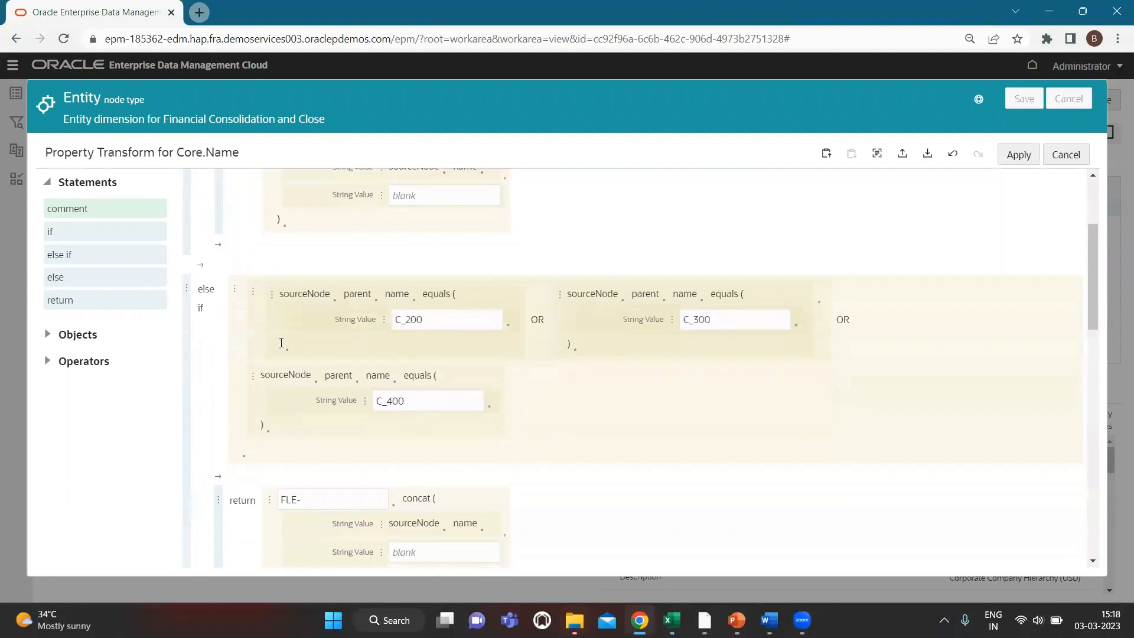
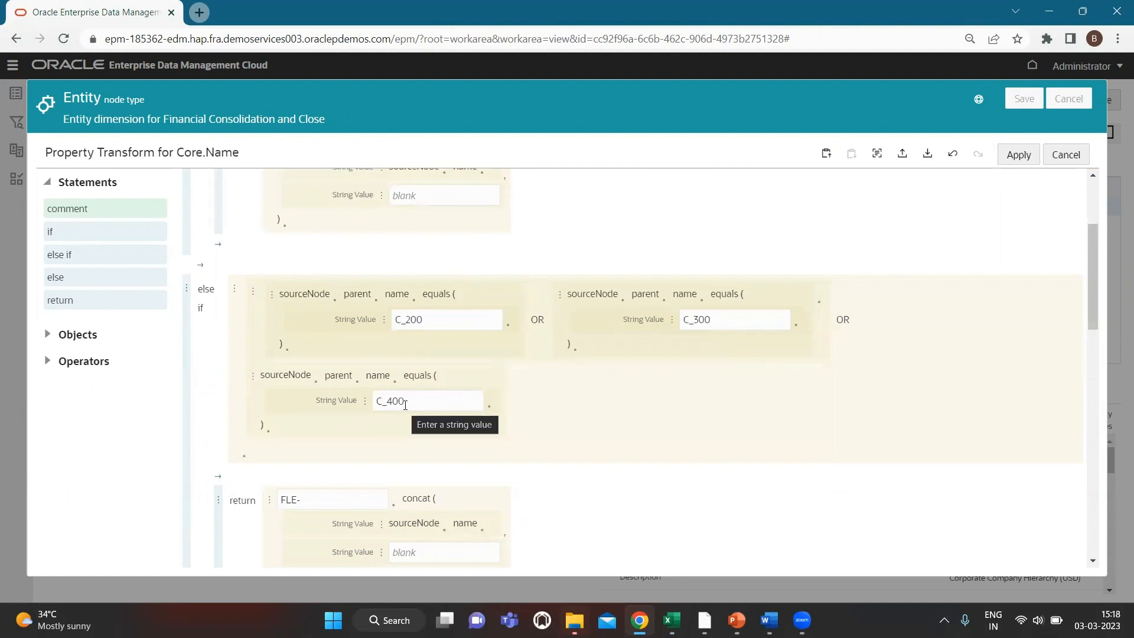
scroll(446, 468, down, 3)
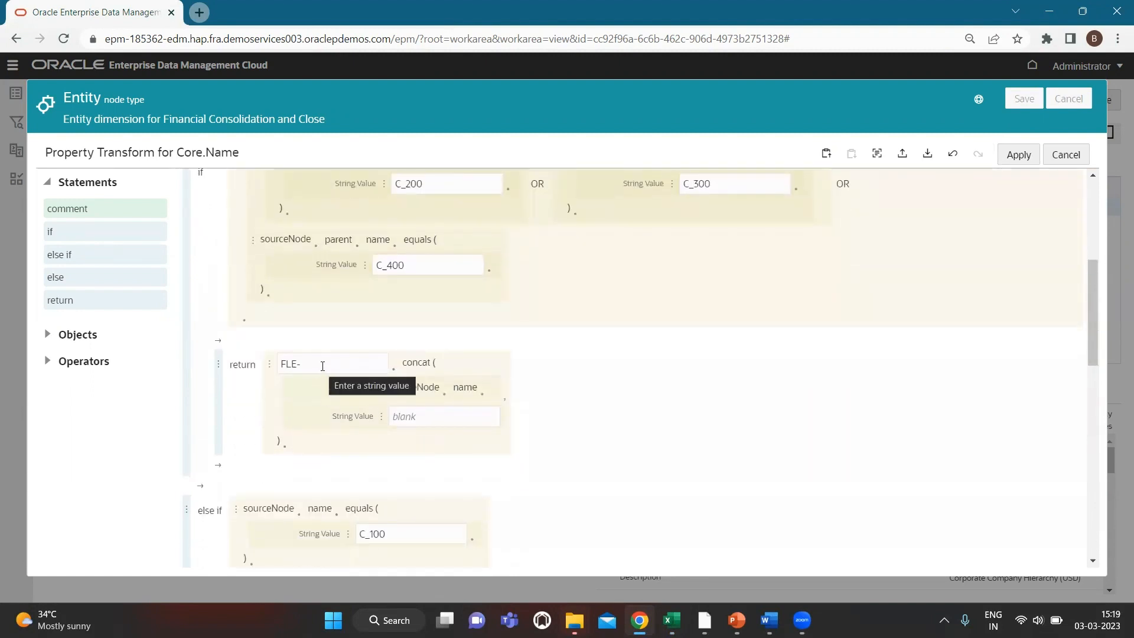
scroll(439, 459, down, 3)
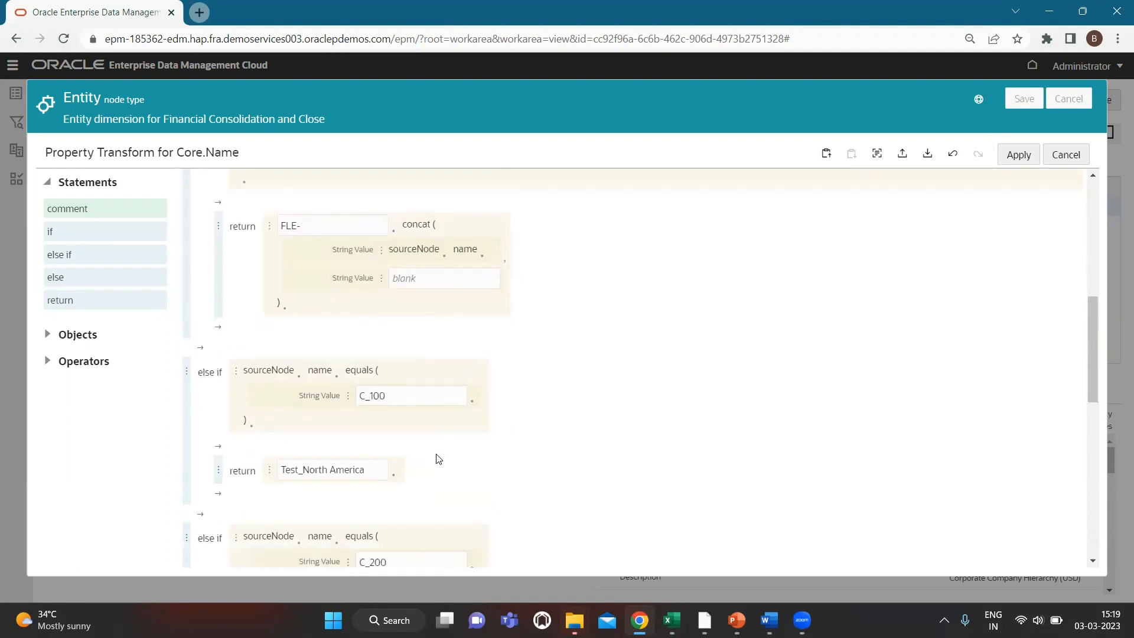
scroll(439, 459, down, 2)
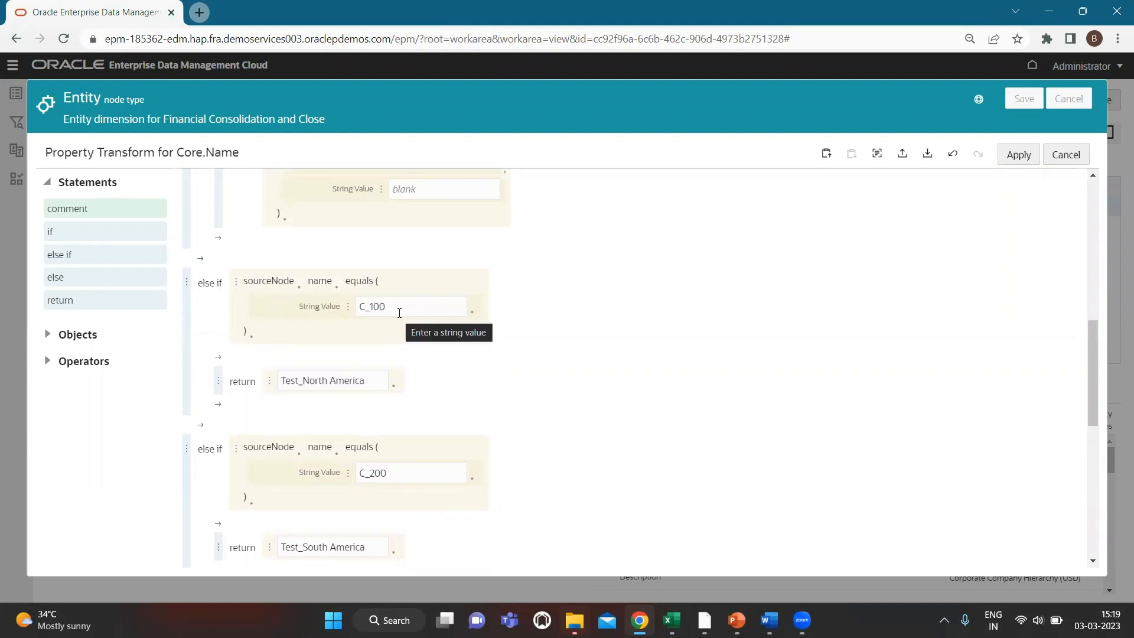
scroll(399, 315, down, 1)
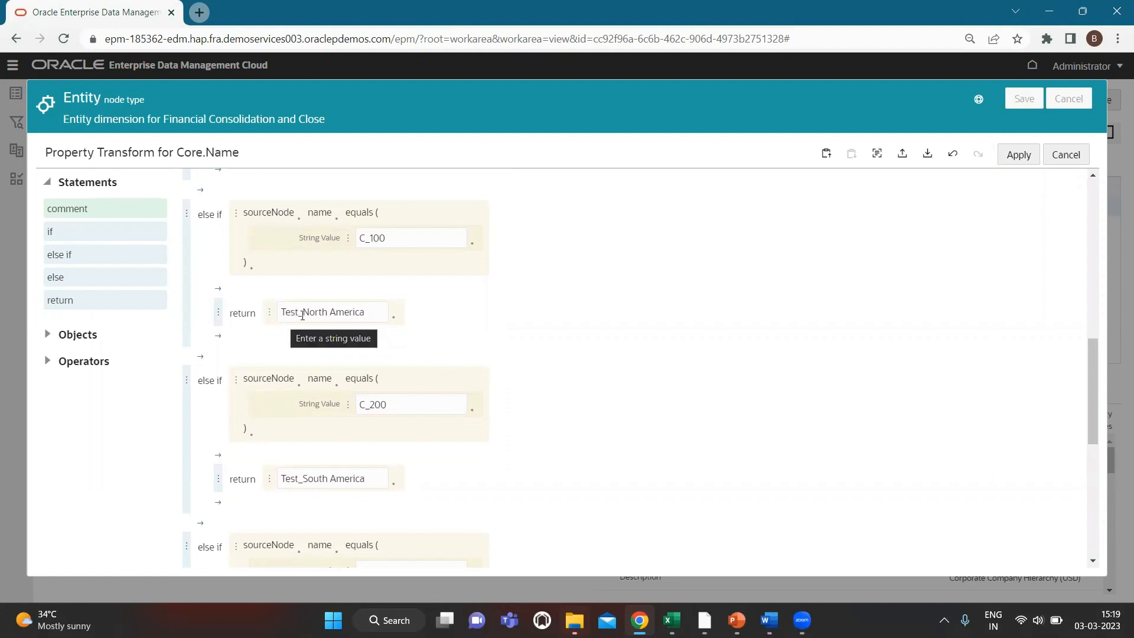
scroll(345, 370, down, 1)
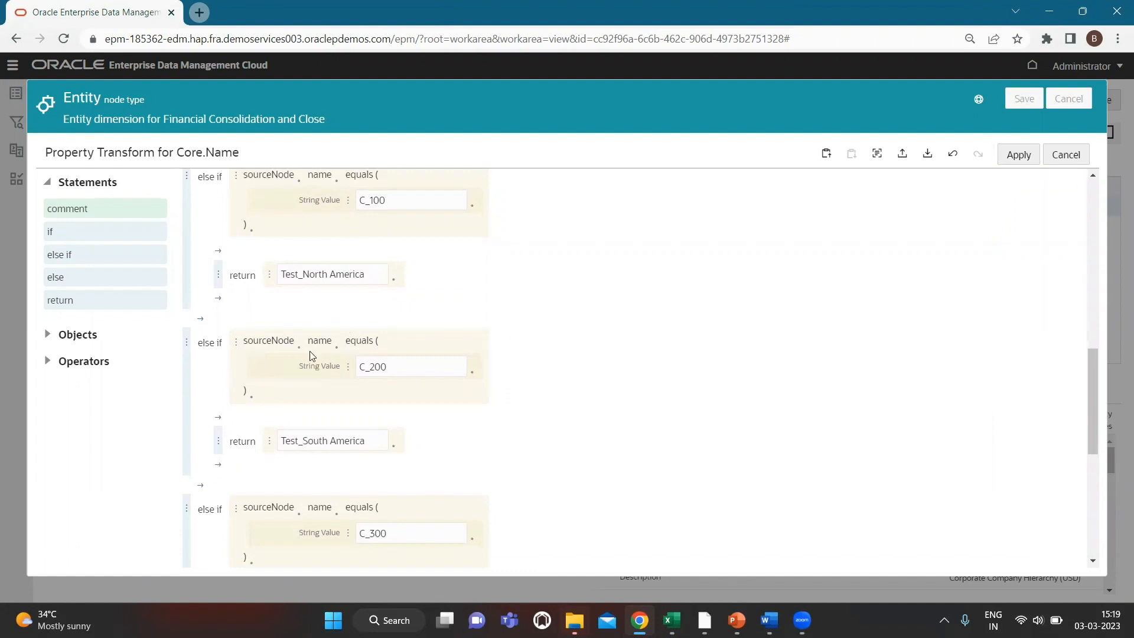
scroll(386, 381, down, 1)
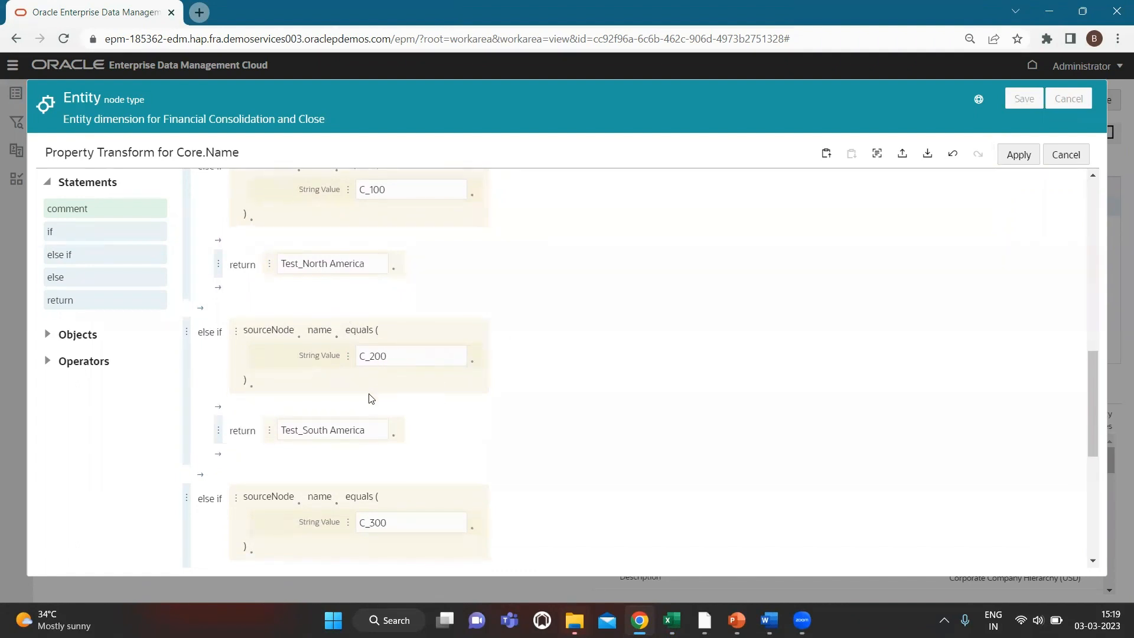
scroll(367, 398, down, 1)
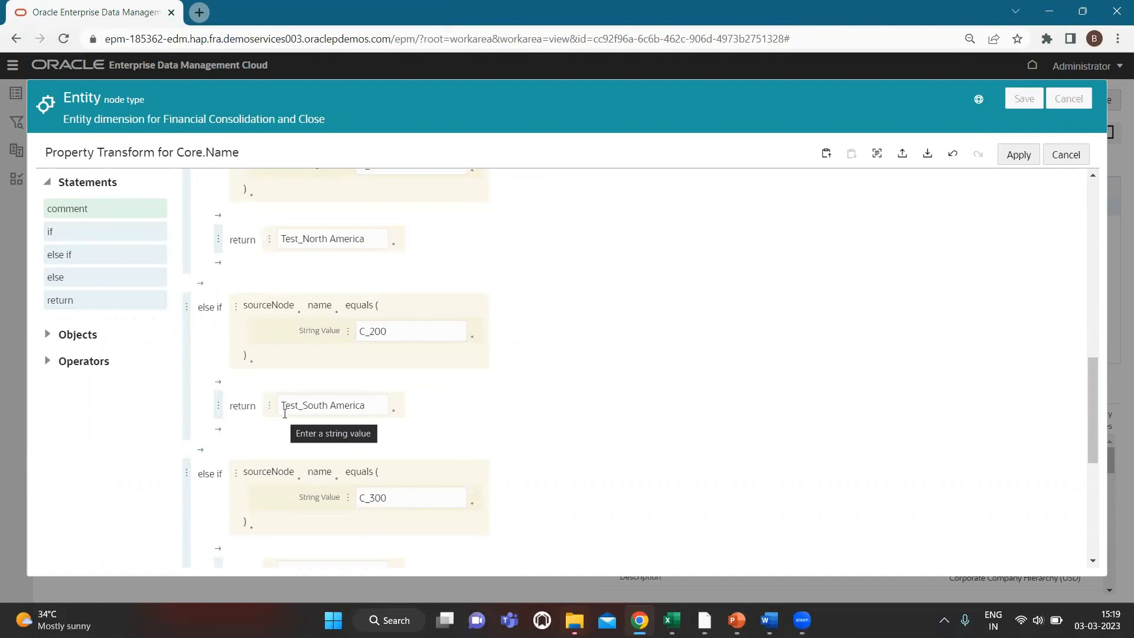
scroll(357, 414, down, 5)
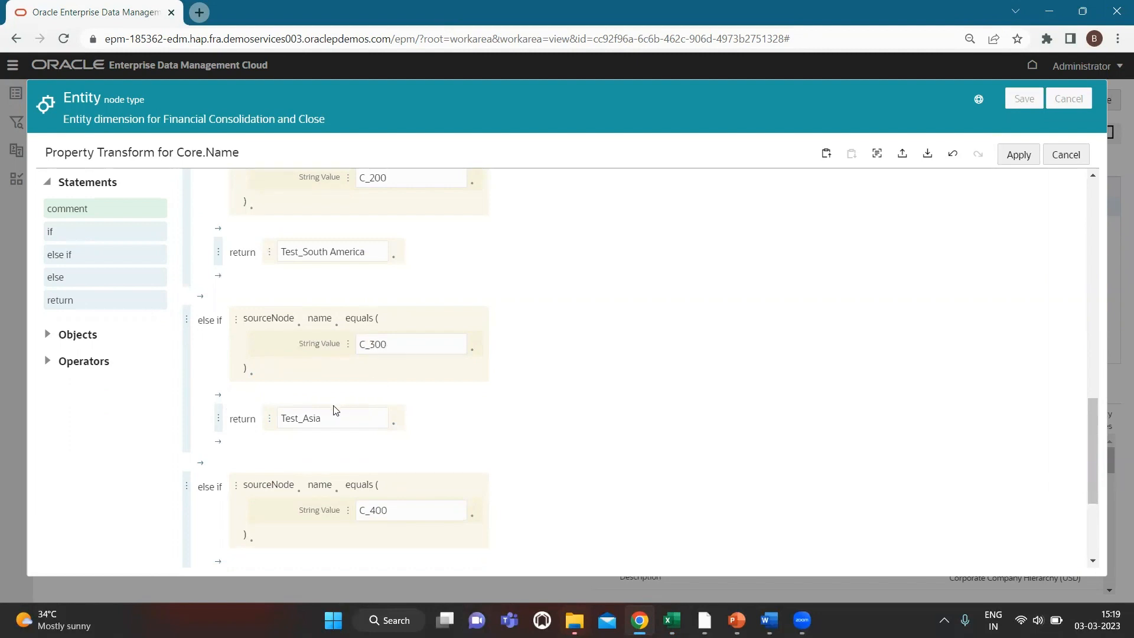
scroll(291, 425, down, 5)
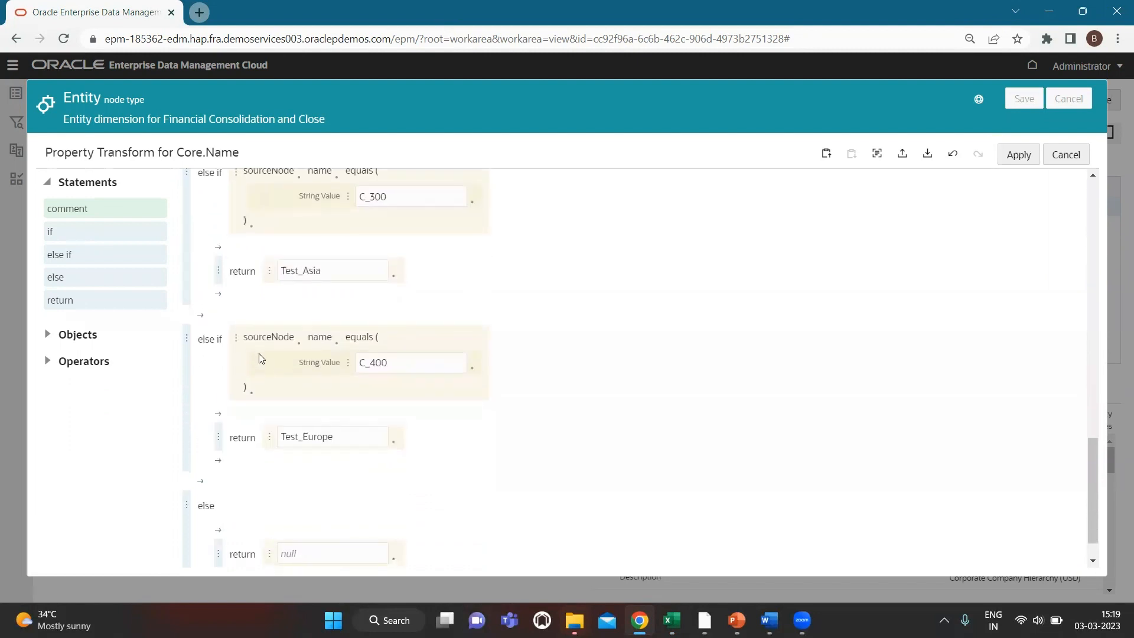
scroll(298, 440, down, 1)
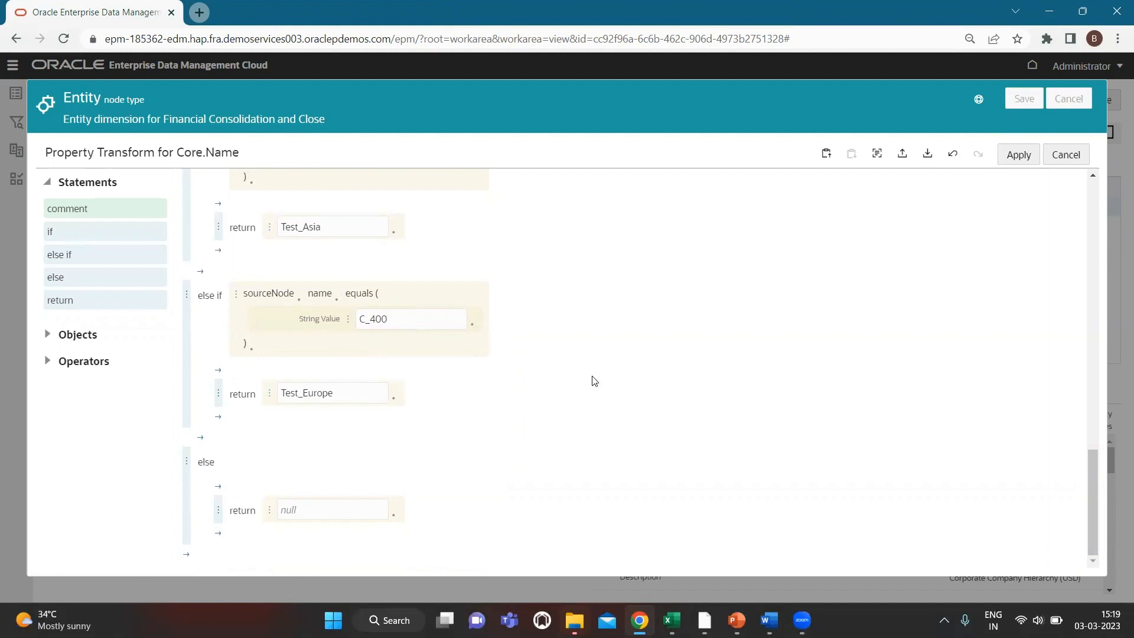
Apply the Name transform expression, close the saved Entity node type and accept the reload of Master View (ERP+EPM)
click(1018, 155)
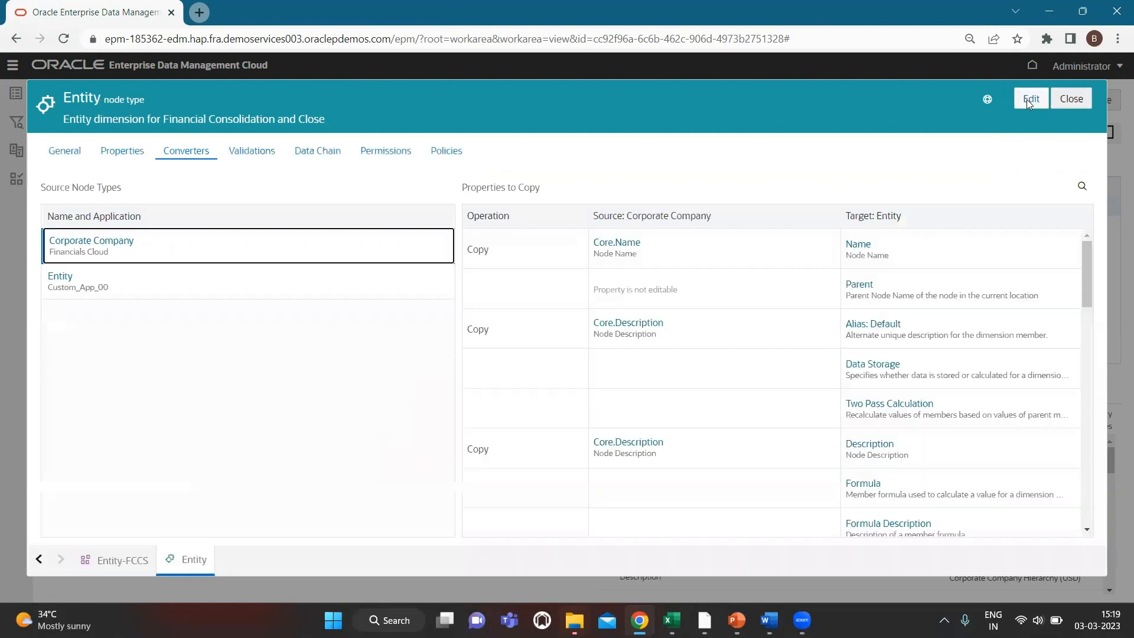
click(1067, 106)
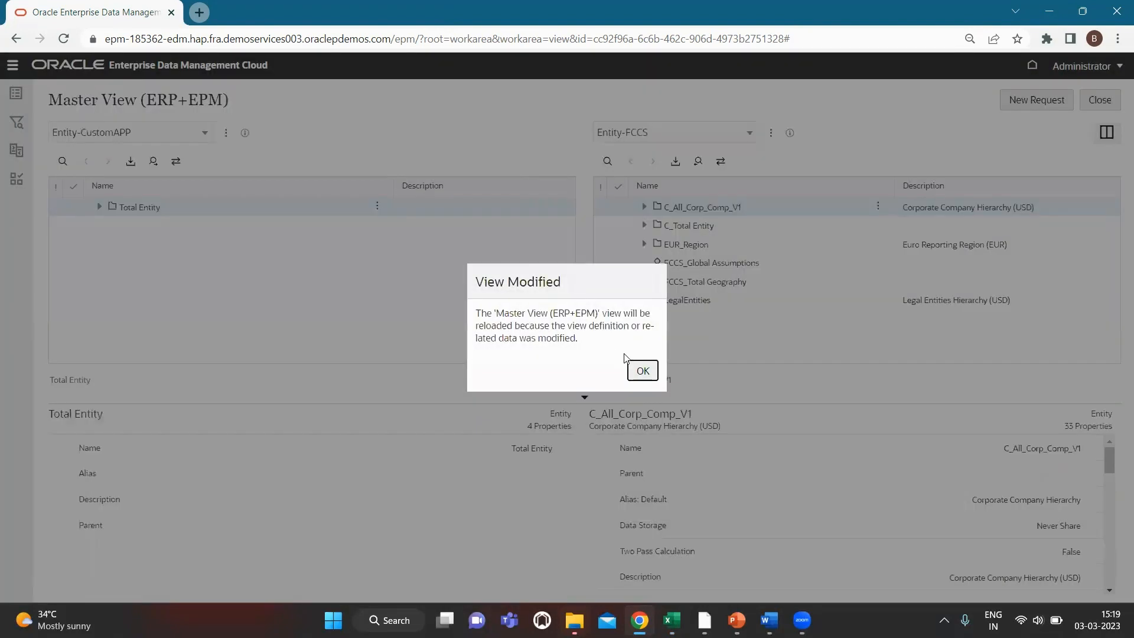
click(643, 371)
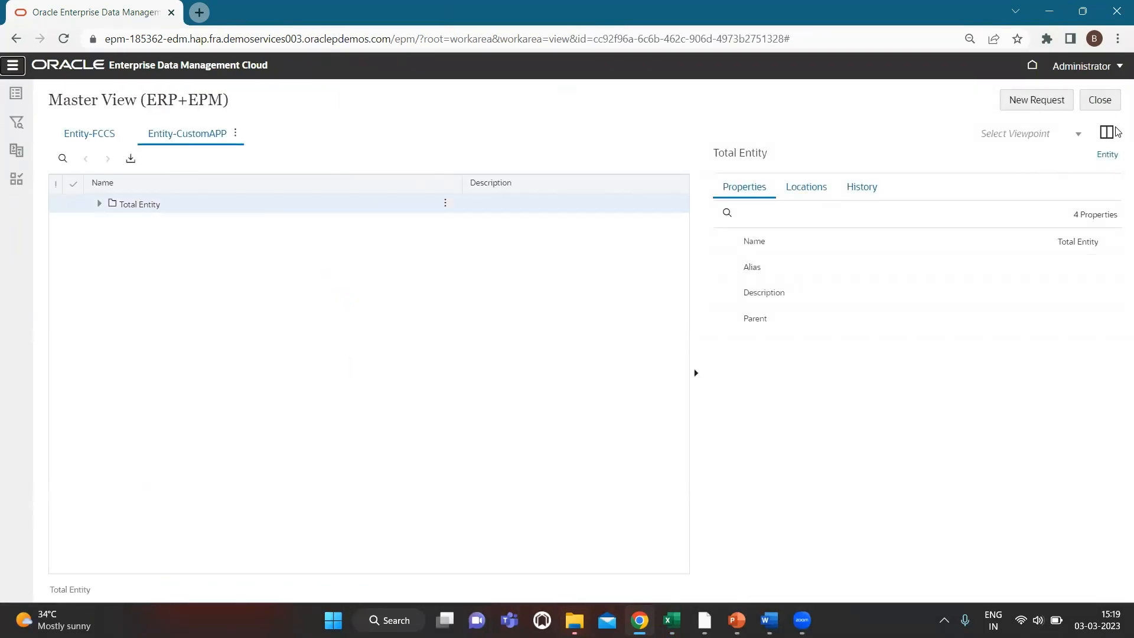
Show the Entity-CustomAPP and Entity-FCCS viewpoints side by side, expand Total Entity in Entity-CustomAPP and select C_000
click(1106, 134)
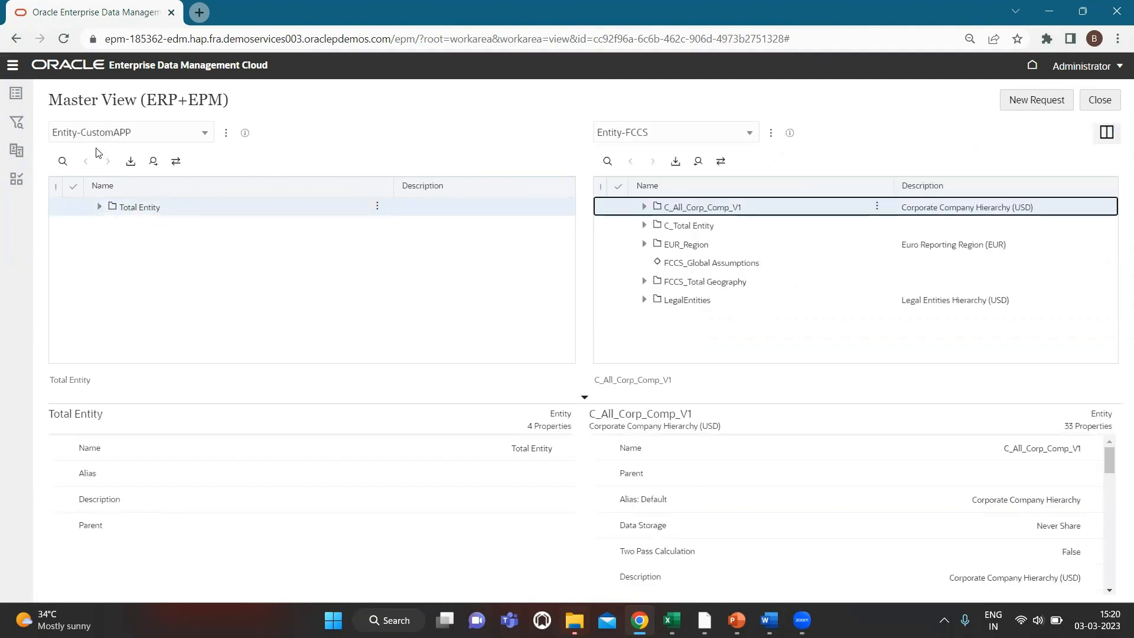
click(99, 207)
click(143, 225)
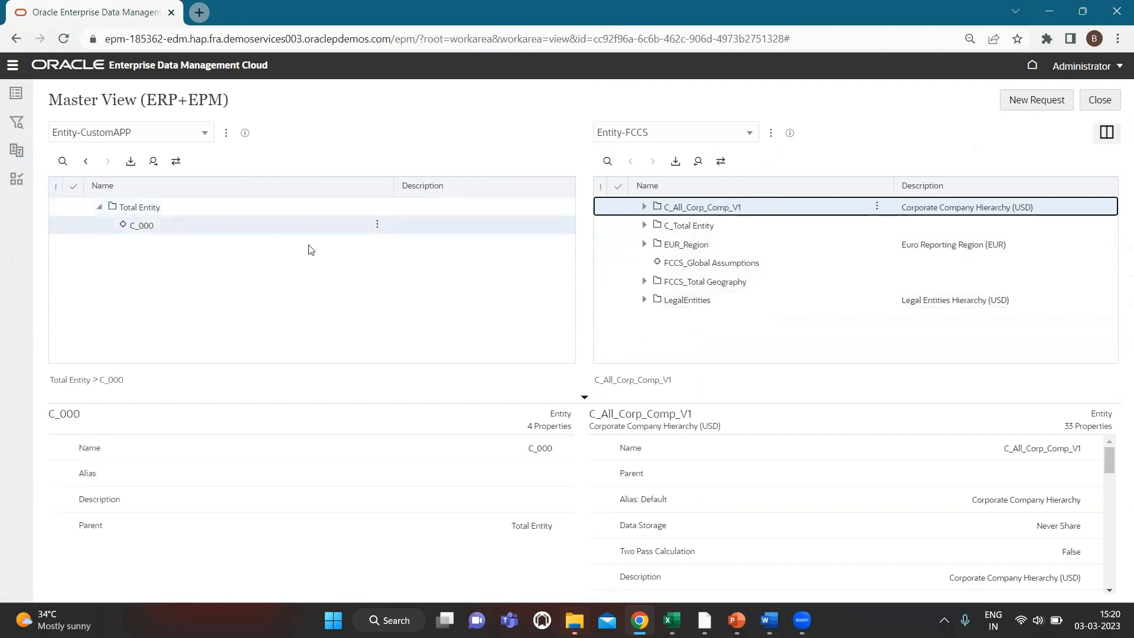
Switch to Excel and examine the source application's parent C_100 and child 101 in the mapping
key(alt+Tab)
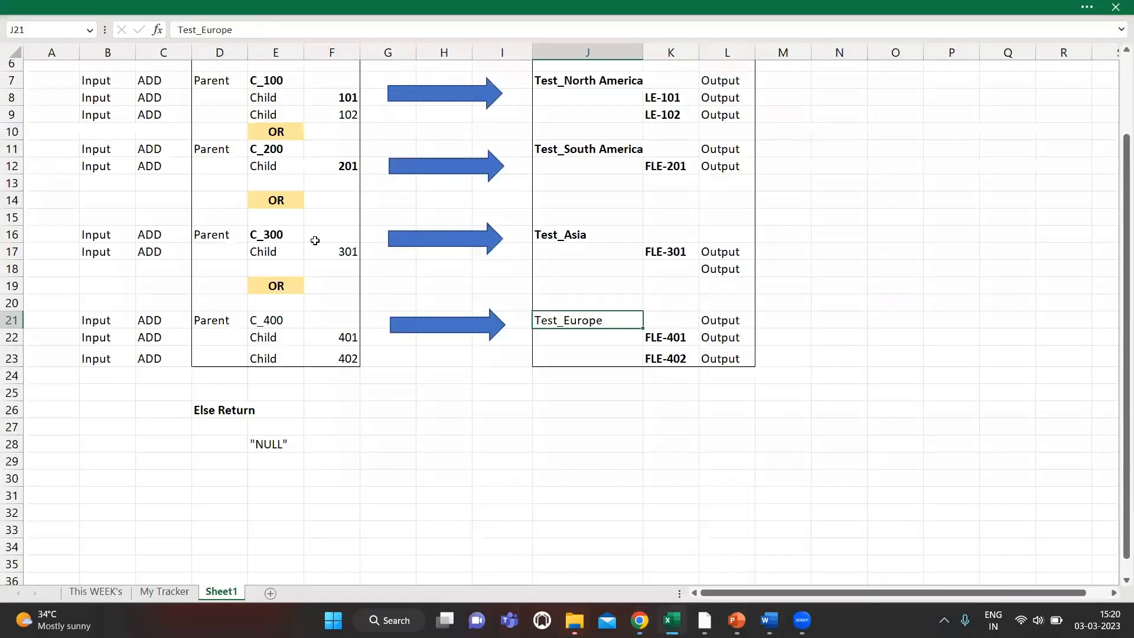
scroll(315, 241, up, 2)
click(285, 176)
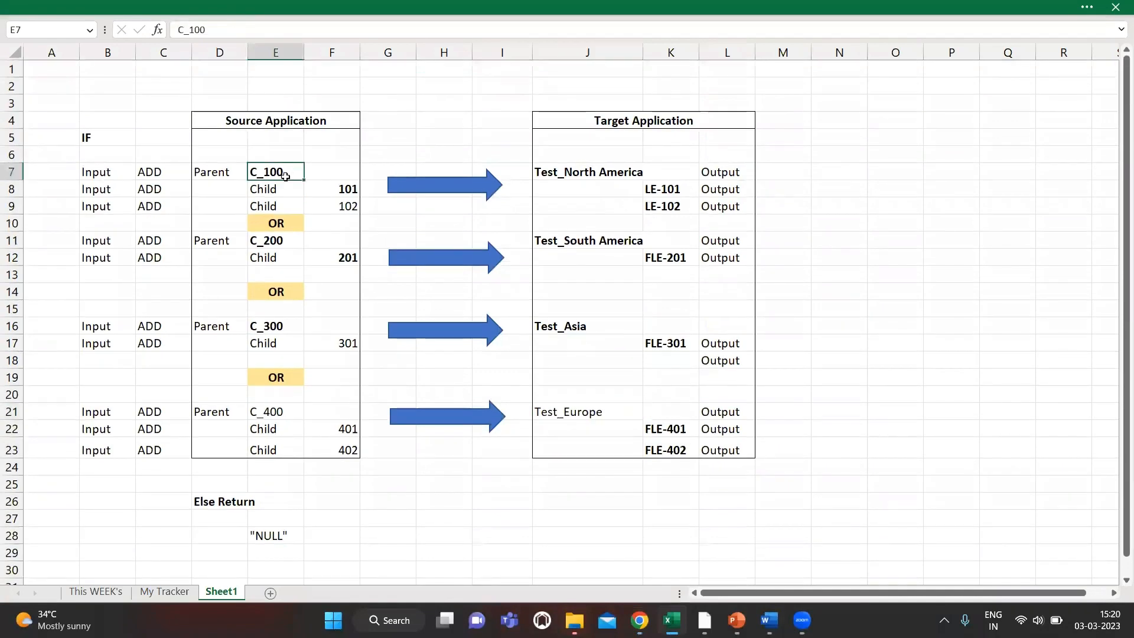
click(338, 188)
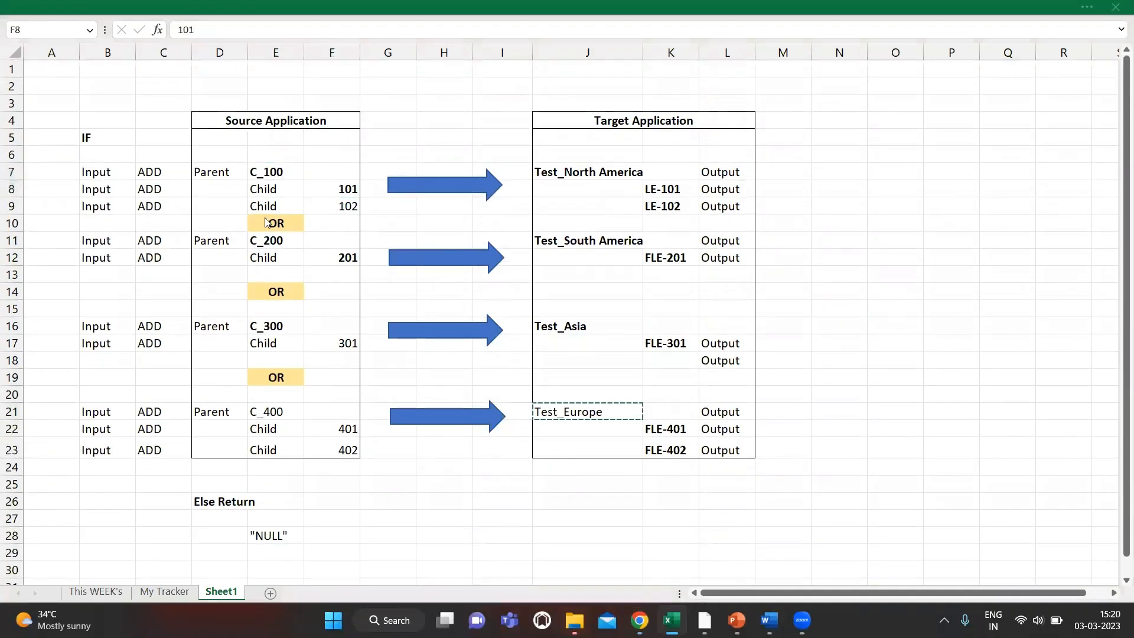
key(alt+Tab)
key(alt+Tab)
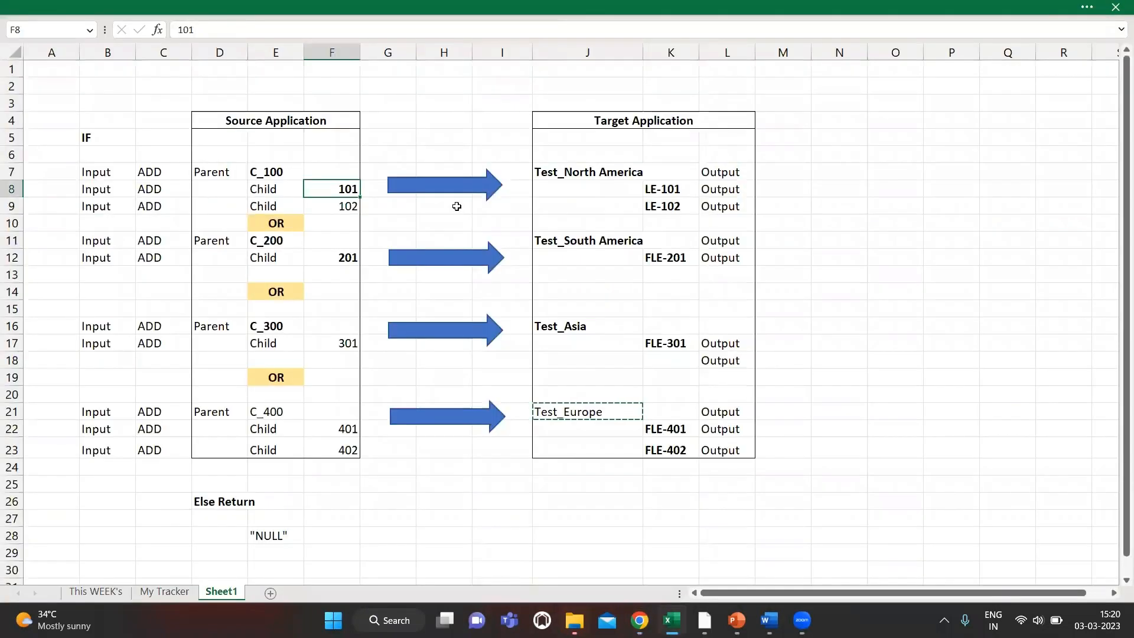
Widen column J slightly to fit Test_North America and check its target child LE-101
click(623, 173)
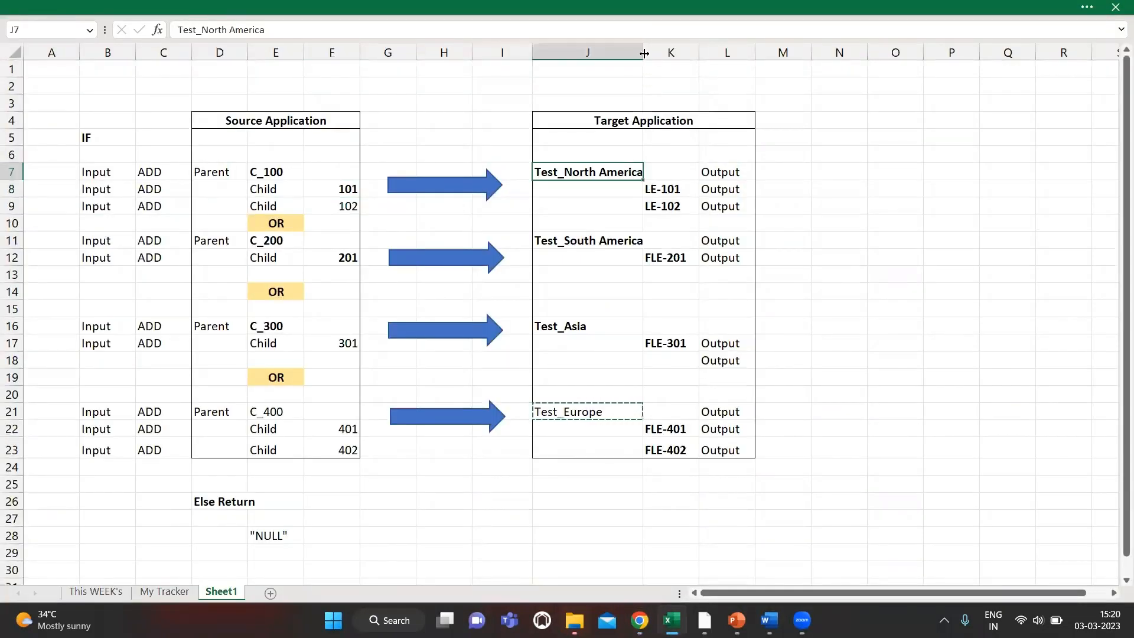
drag(643, 53, 648, 53)
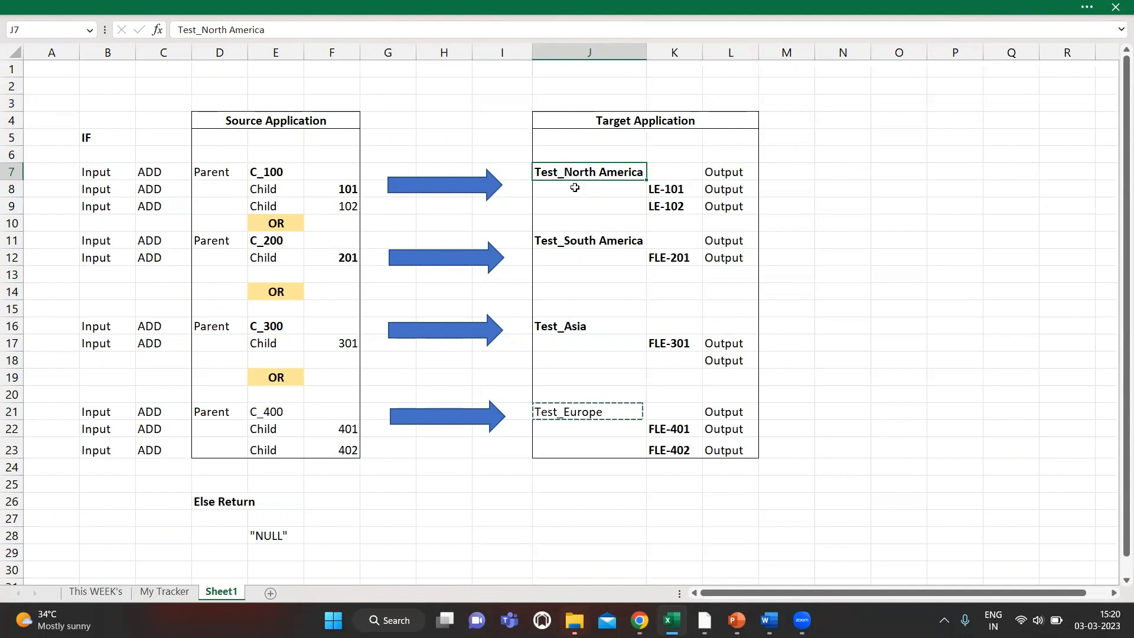
click(677, 189)
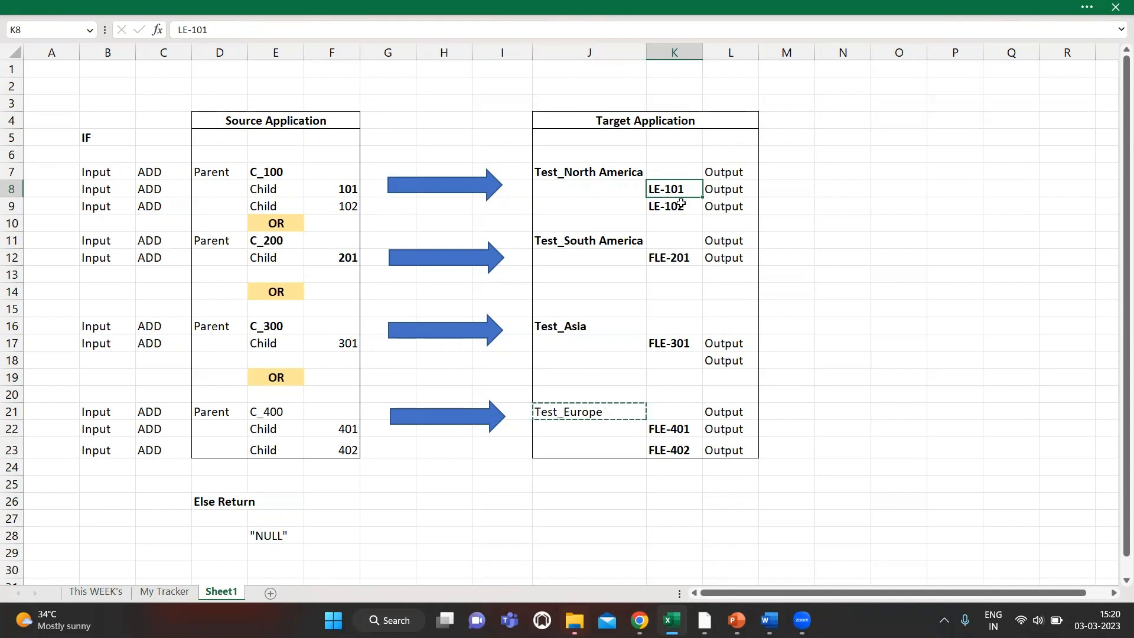
Switch back to Oracle EDM, start a new Master View request and add a child named C_100 under C_000
key(alt+Tab)
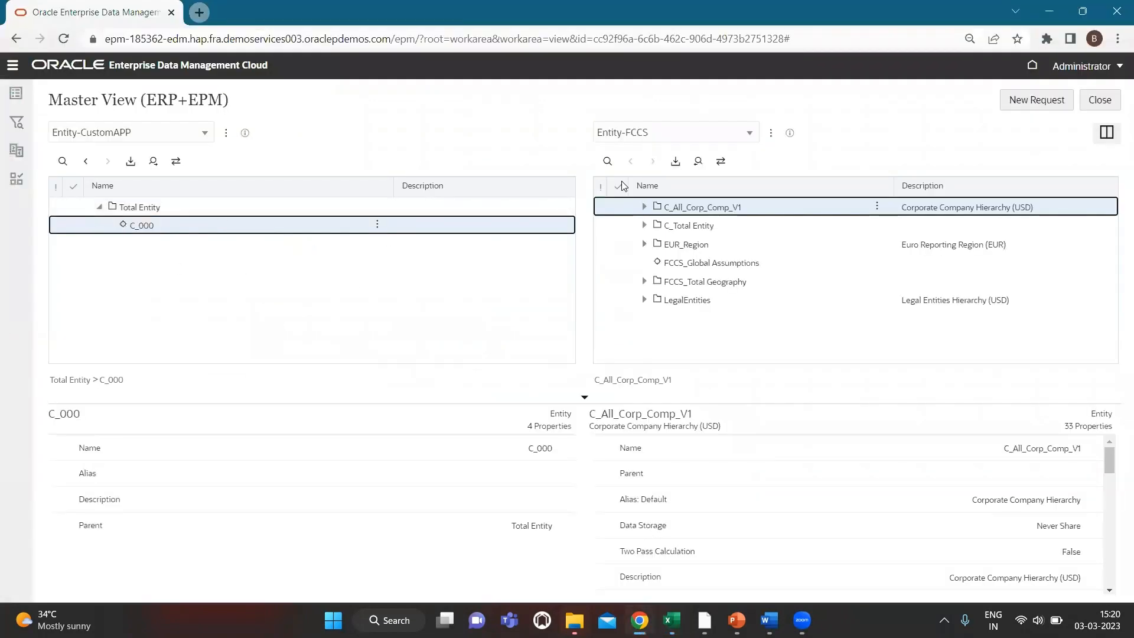
click(1035, 101)
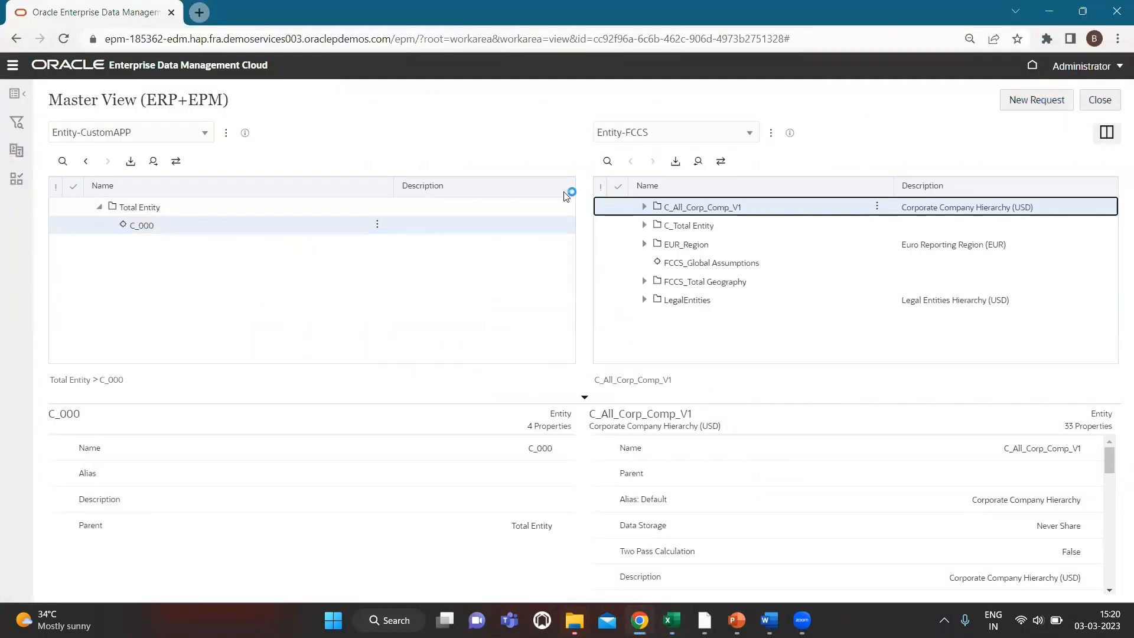
click(511, 227)
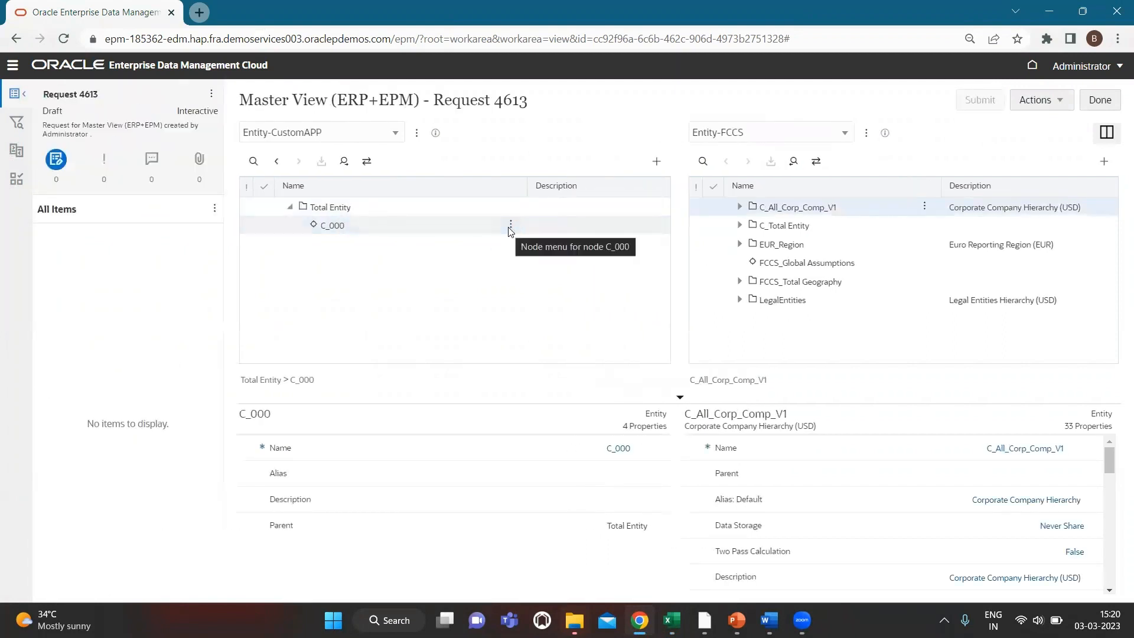
click(510, 227)
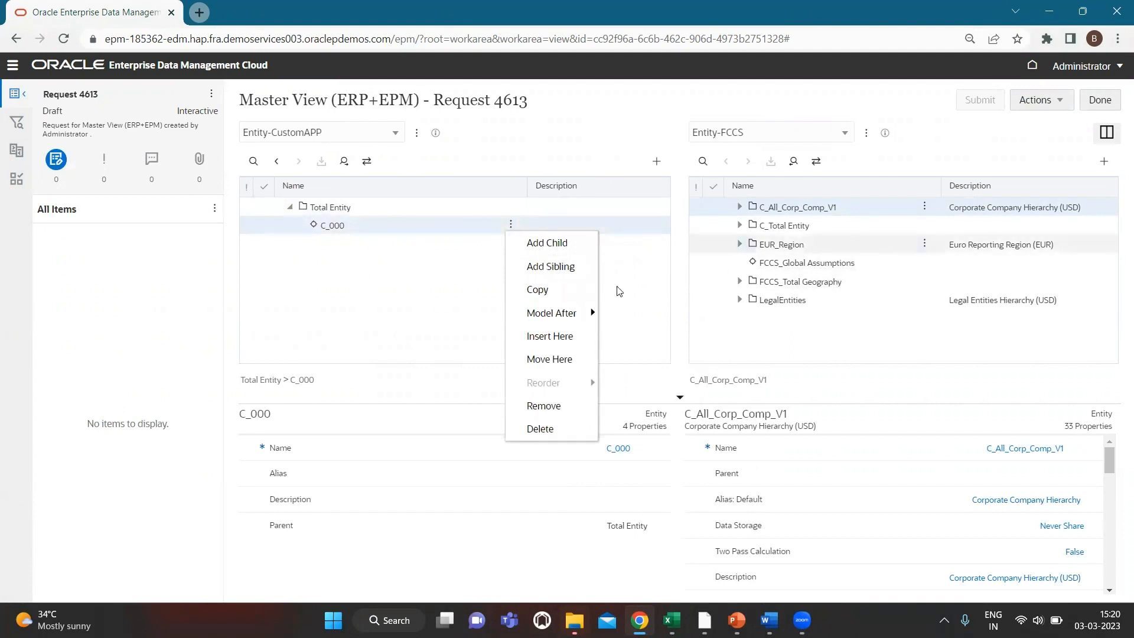
click(543, 245)
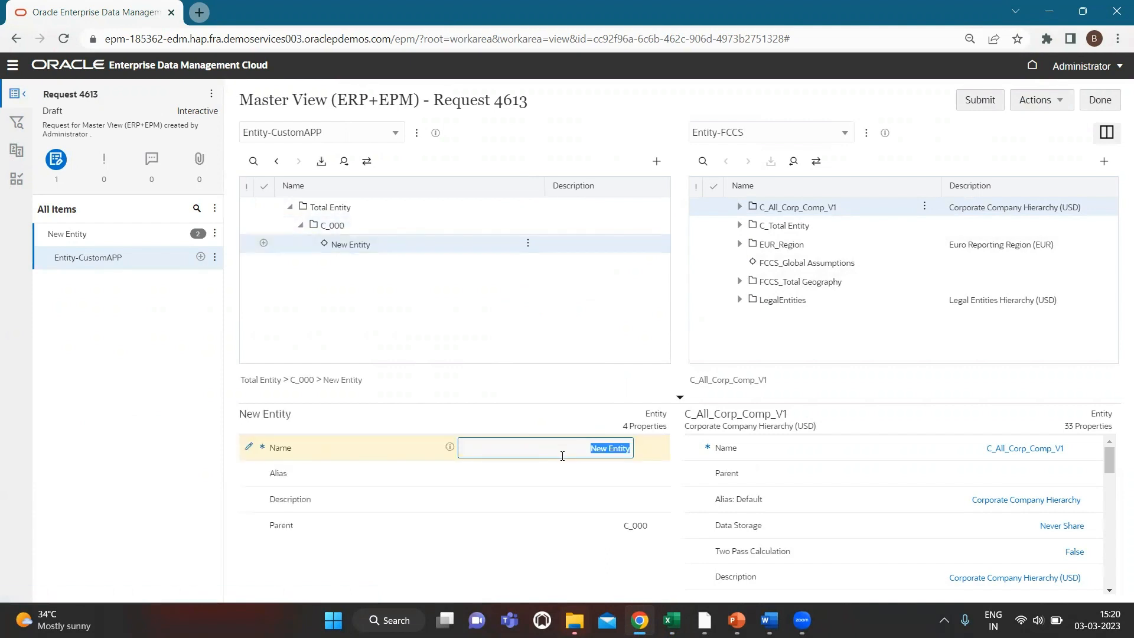
text(C_100)
Add a child node named 101 under C_100 in Entity-CustomAPP
click(528, 243)
click(588, 283)
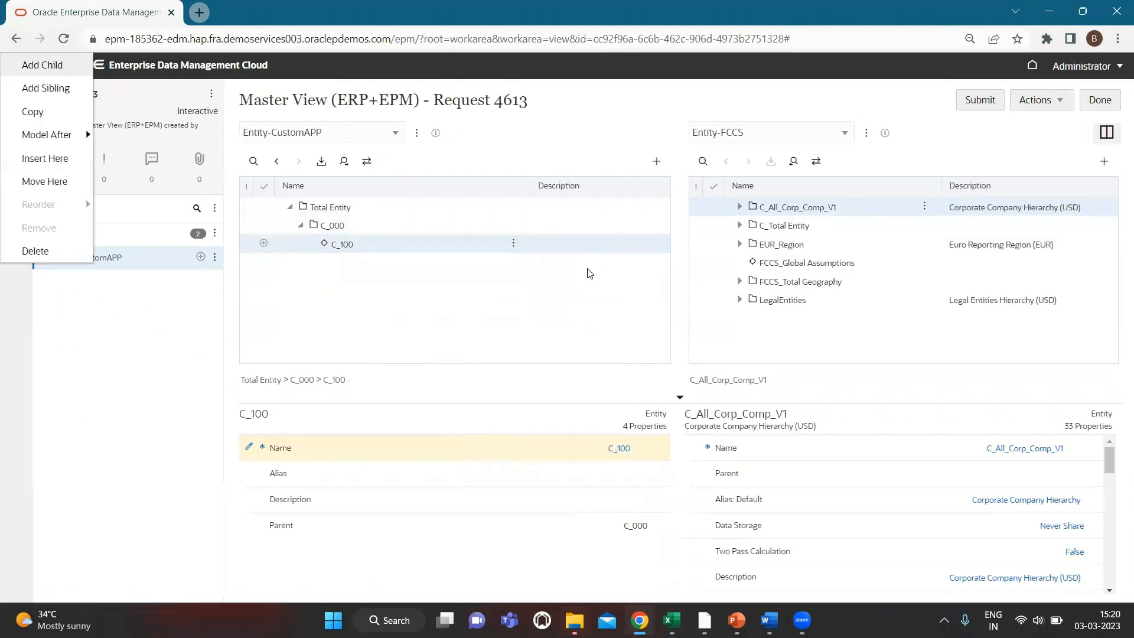
click(520, 243)
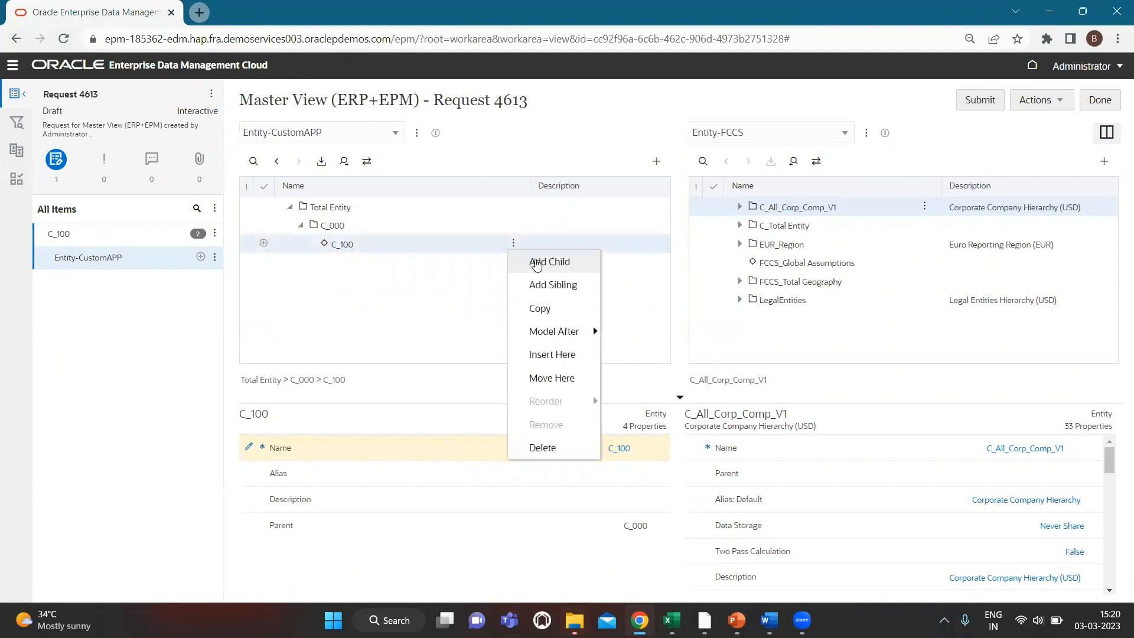
click(543, 260)
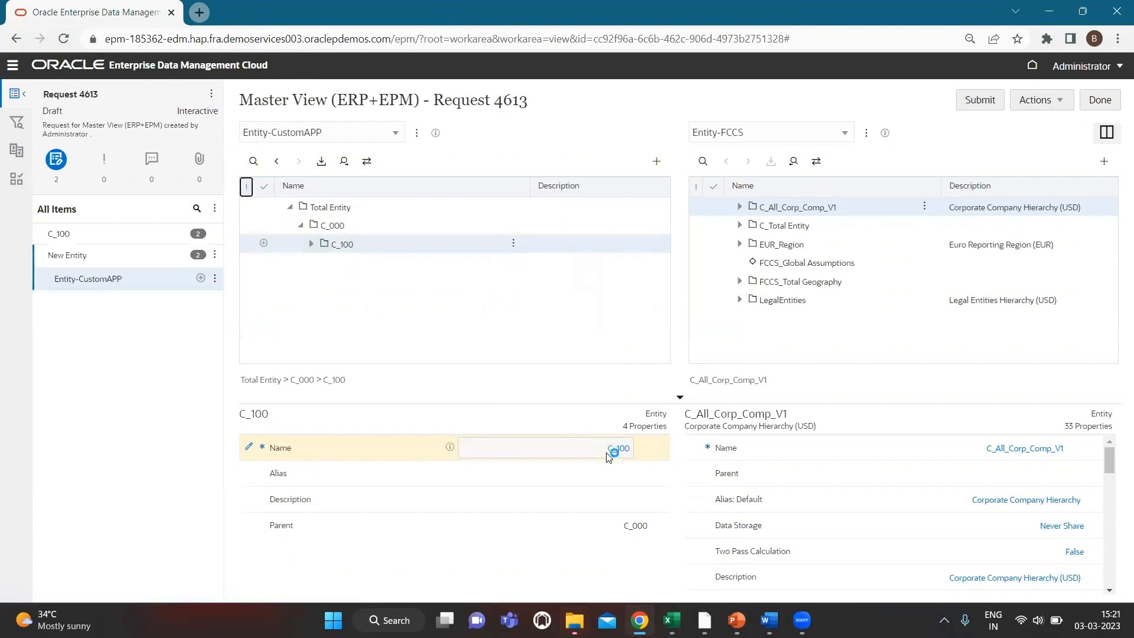
text(C)
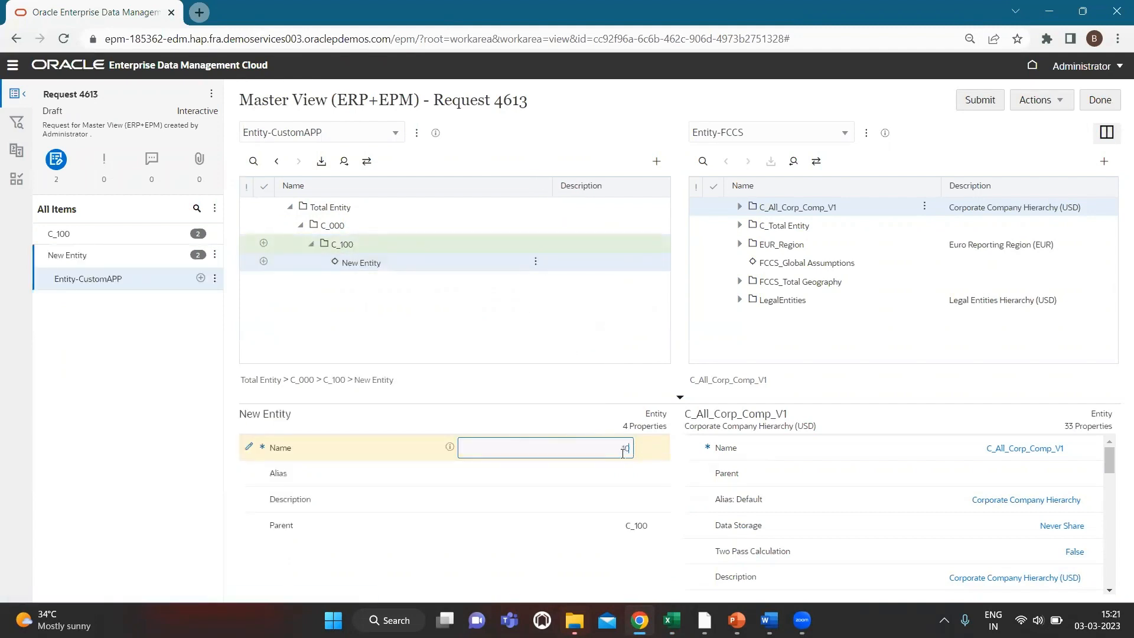
text(01)
key(Return)
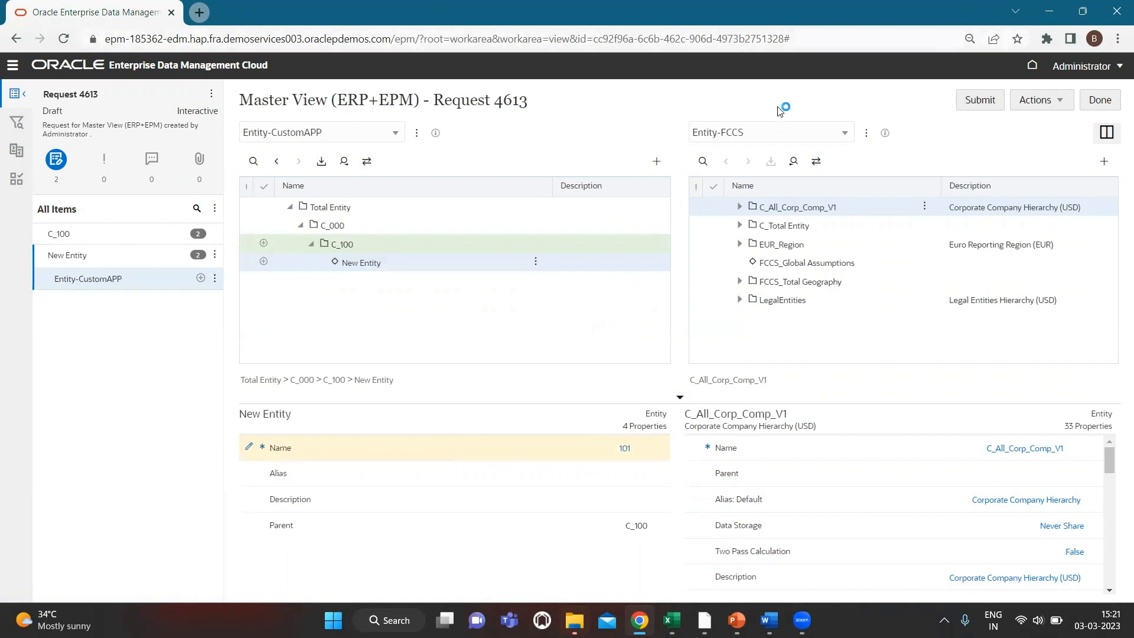
Rename the new child under C_100 to 102 and submit the request
click(613, 449)
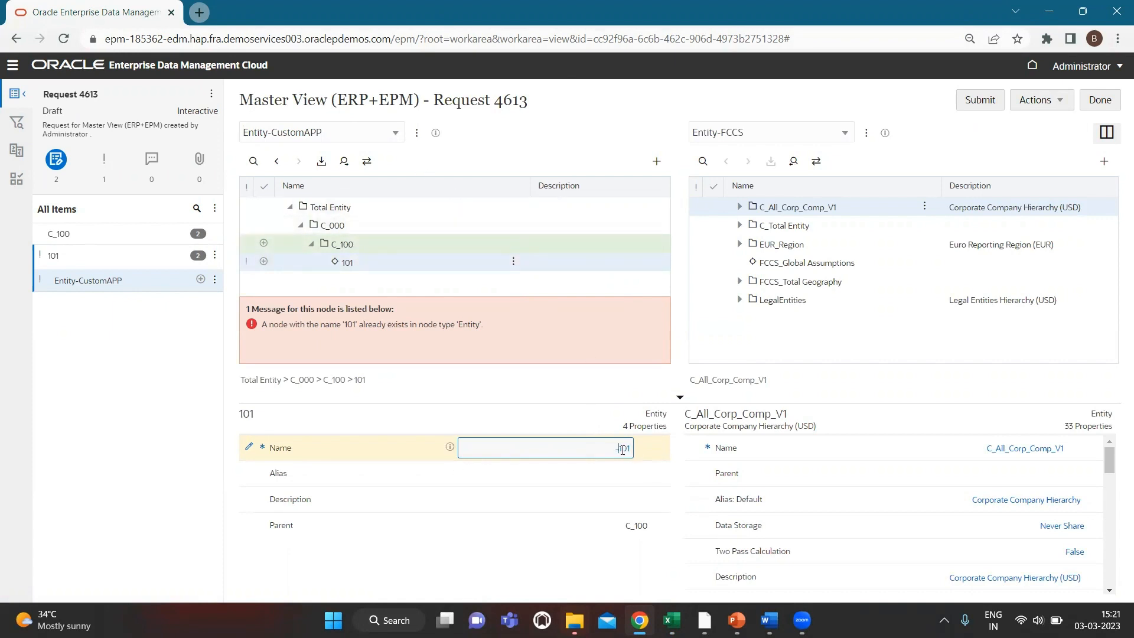
double_click(614, 449)
text(10)
click(662, 112)
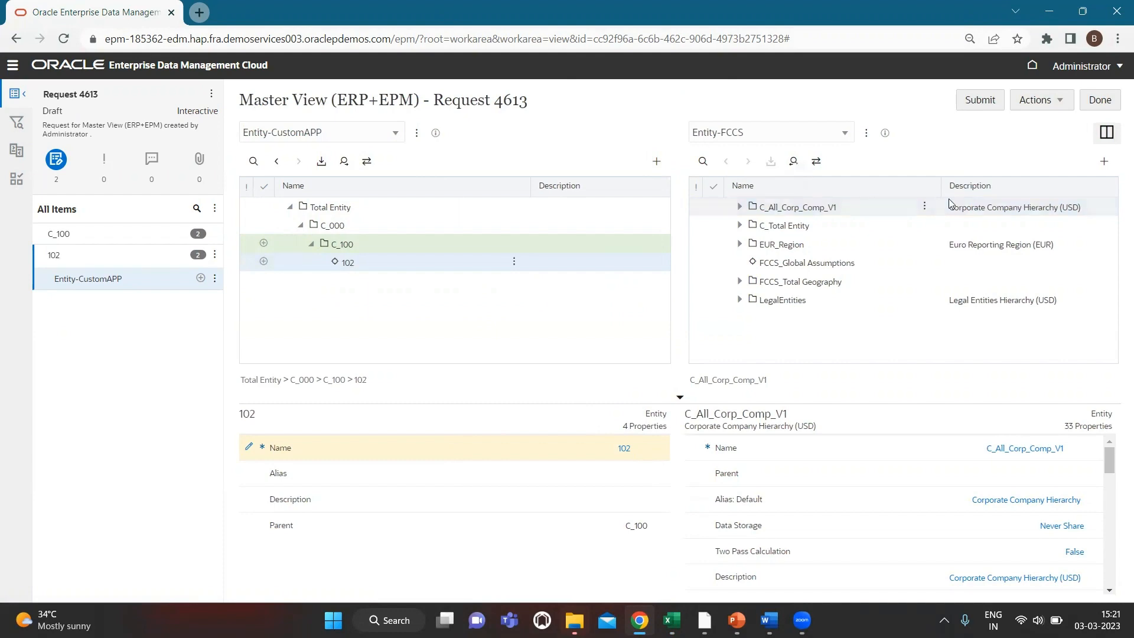
click(986, 101)
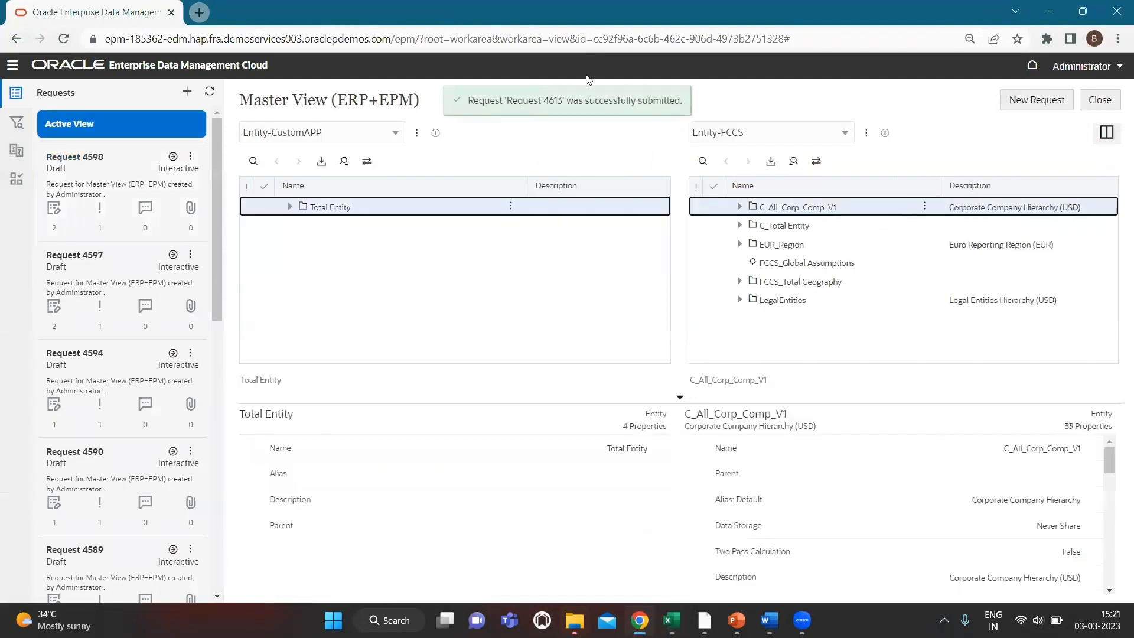
Return to the home page and reopen Master View (ERP+EPM) from the list of views
click(574, 45)
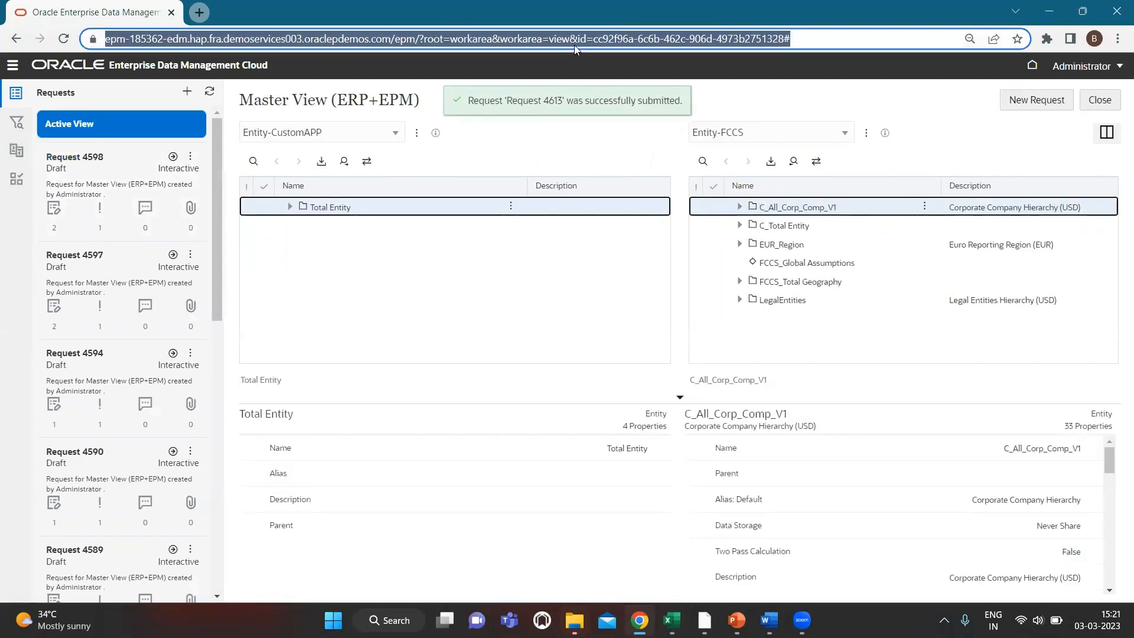
click(78, 69)
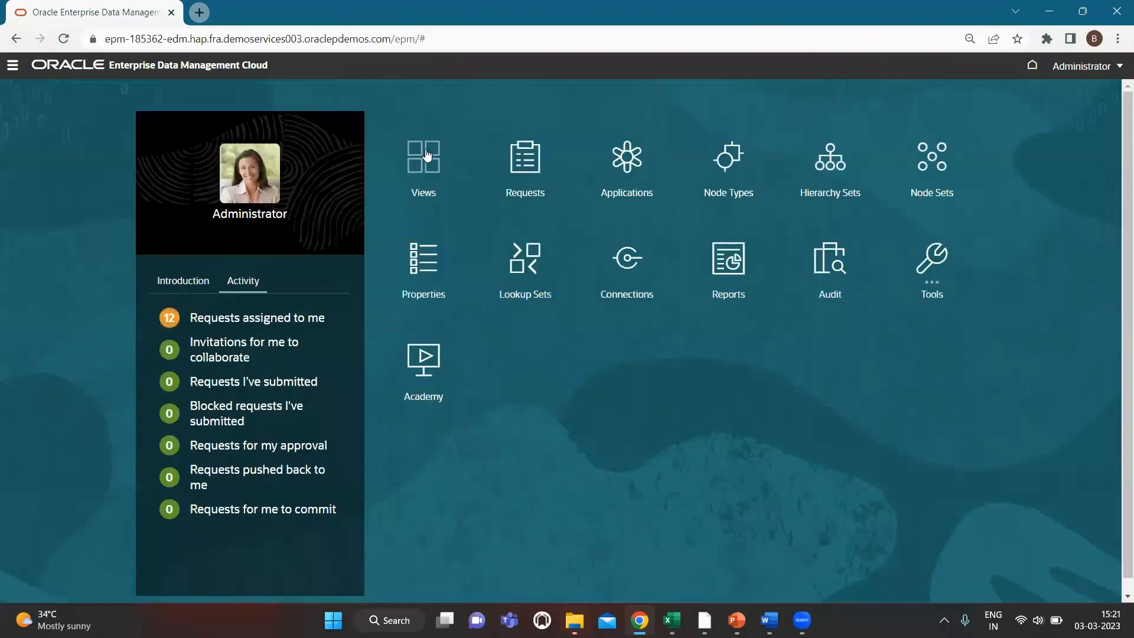
click(426, 155)
scroll(378, 378, down, 2)
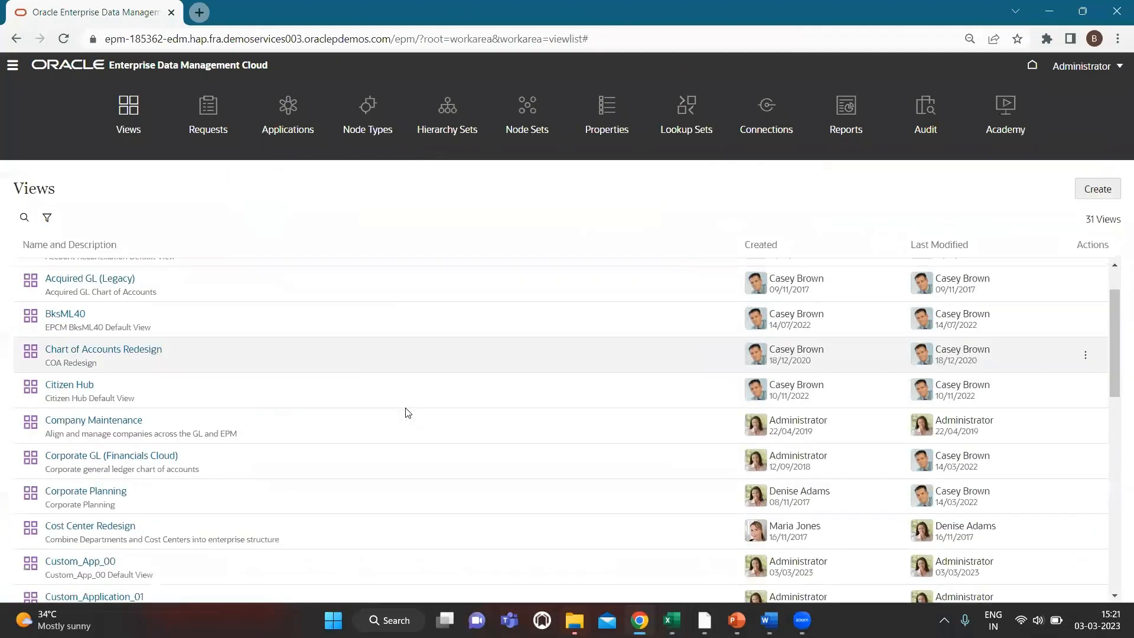
scroll(408, 413, down, 10)
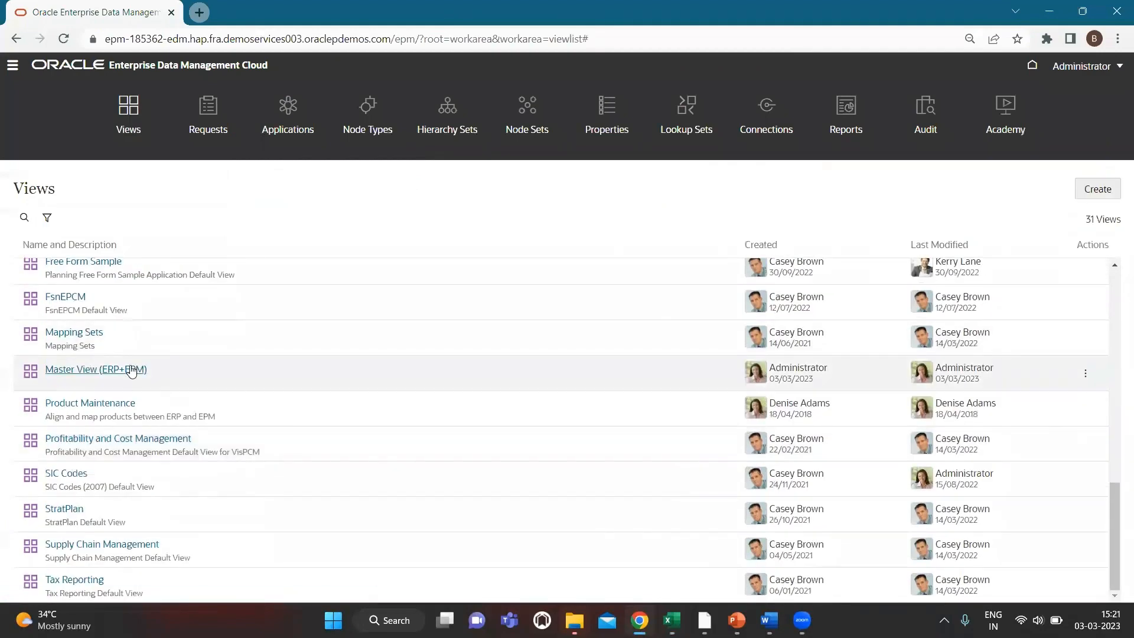
click(131, 370)
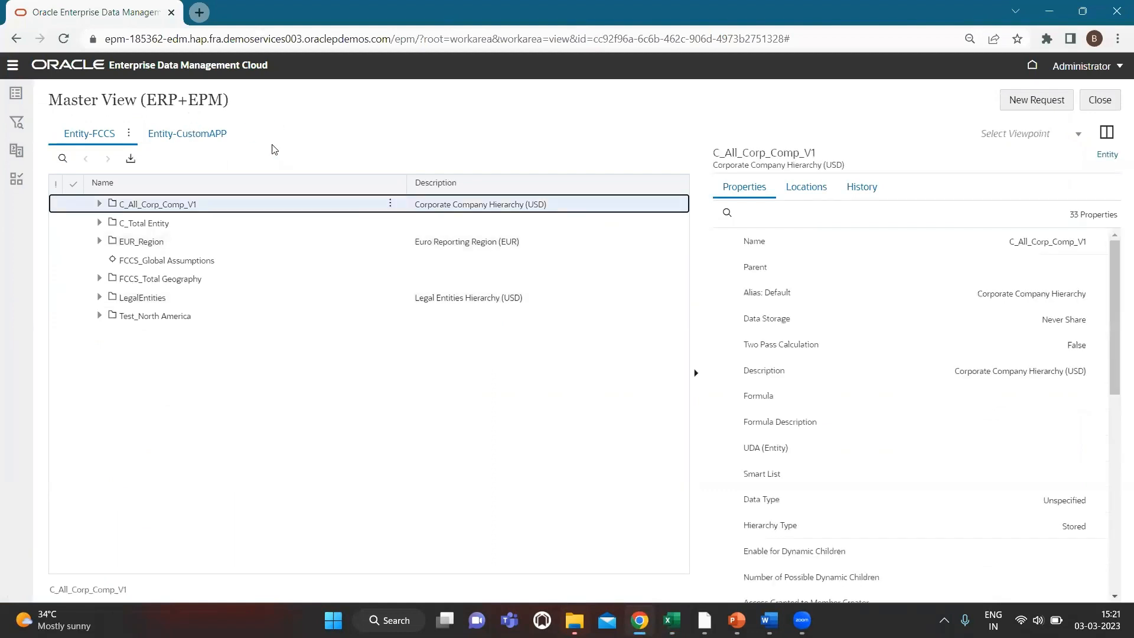
Show Entity-CustomAPP and Entity-FCCS side by side and expand Total Entity down to C_100, plus Test_North America, to compare their children
click(185, 132)
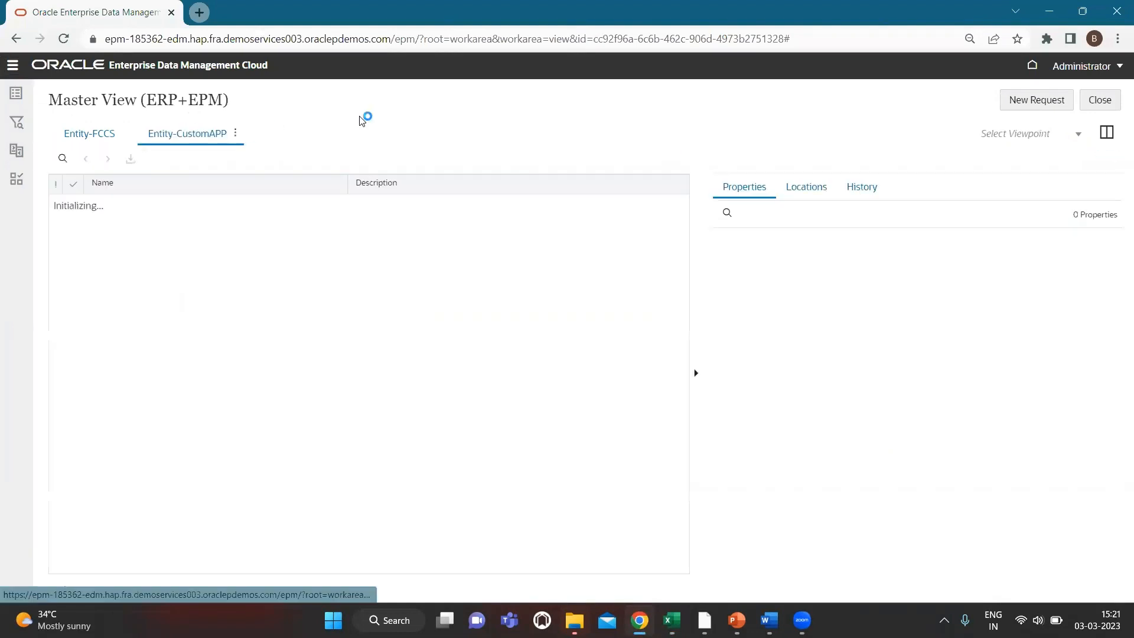
click(1113, 135)
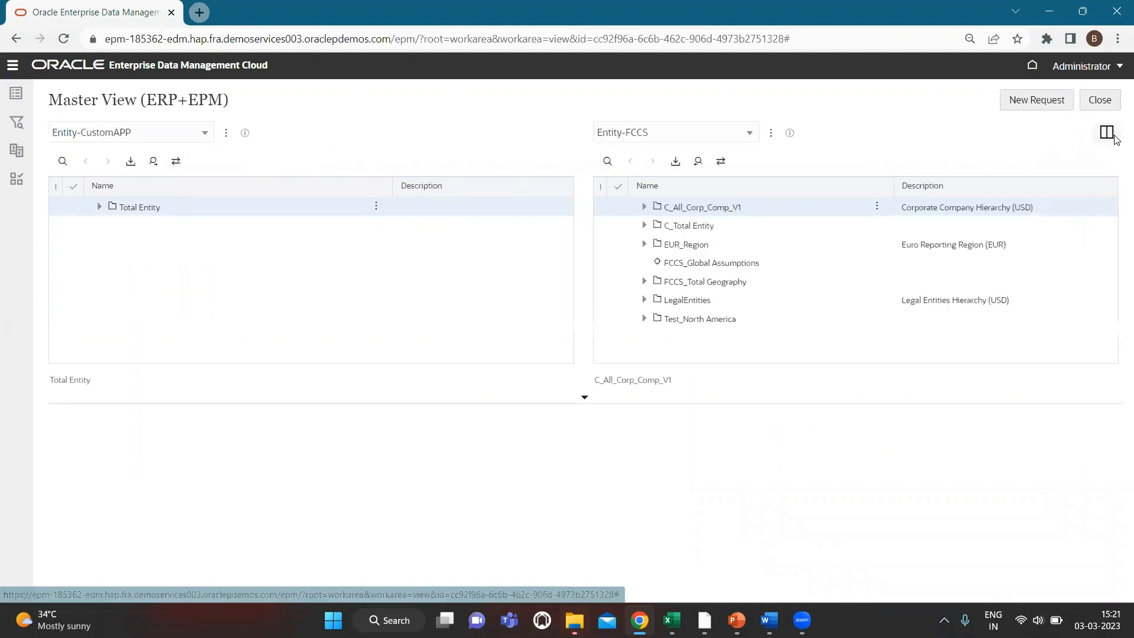
click(99, 206)
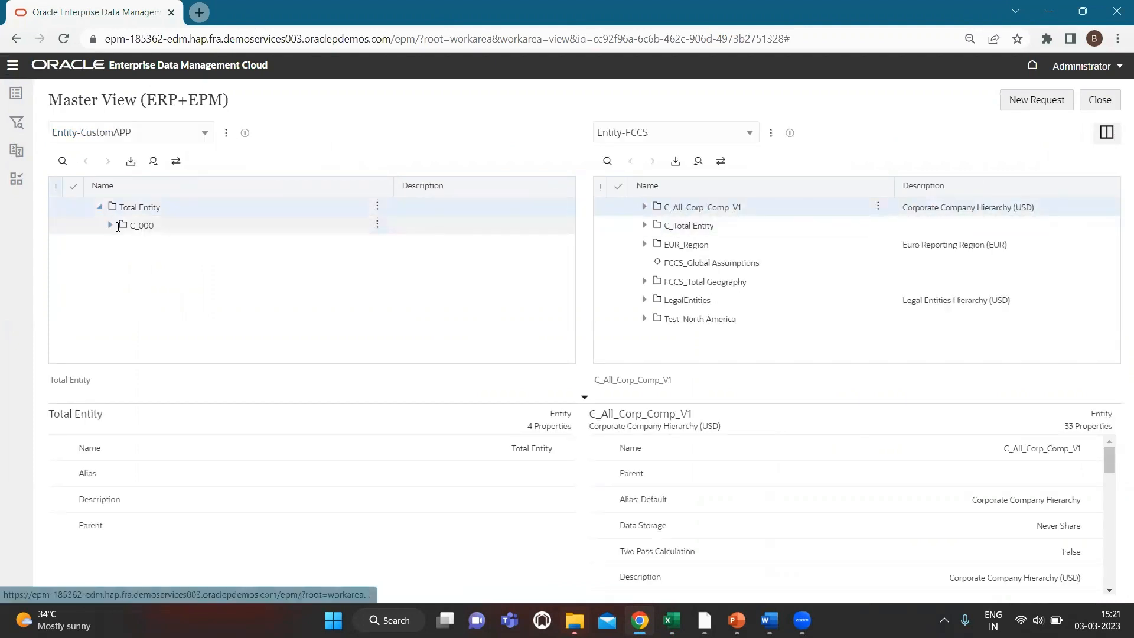
click(110, 226)
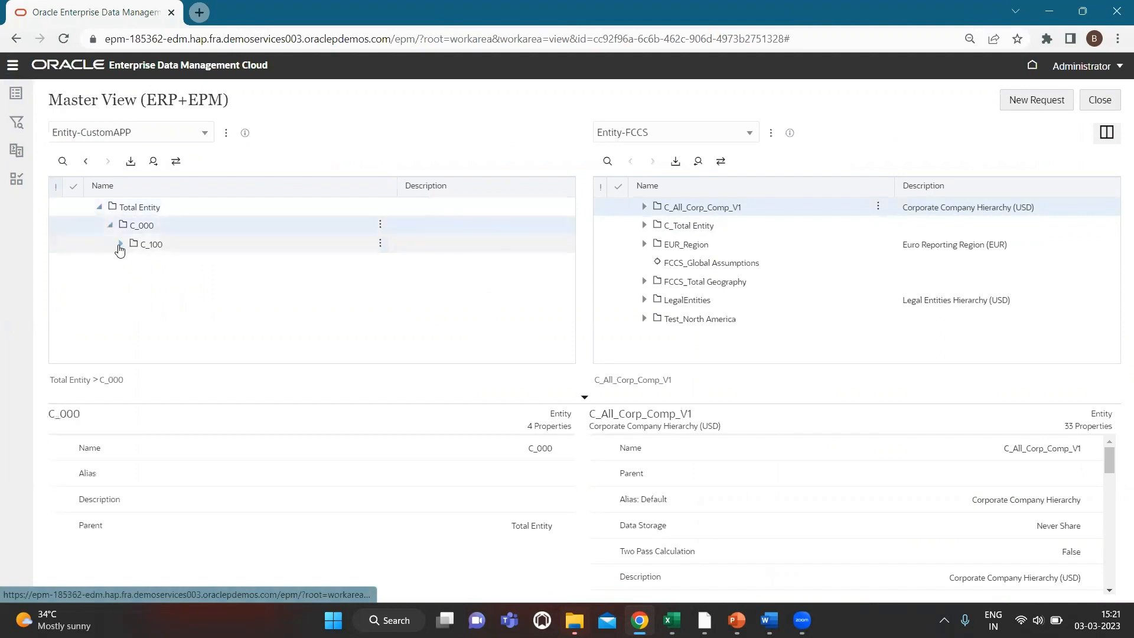
click(120, 244)
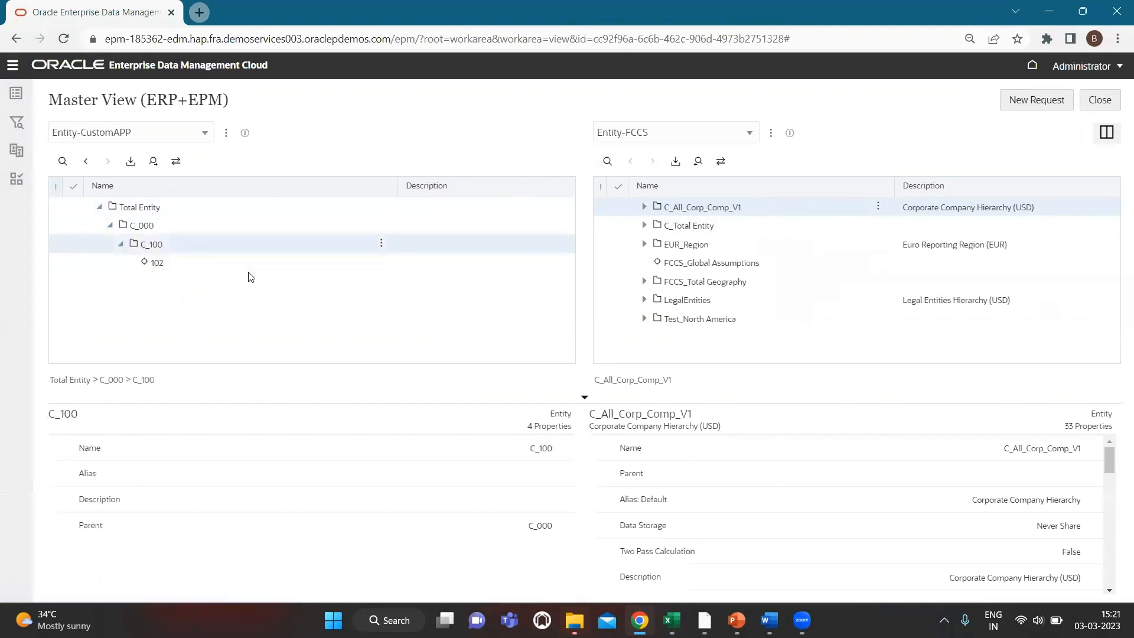
click(644, 319)
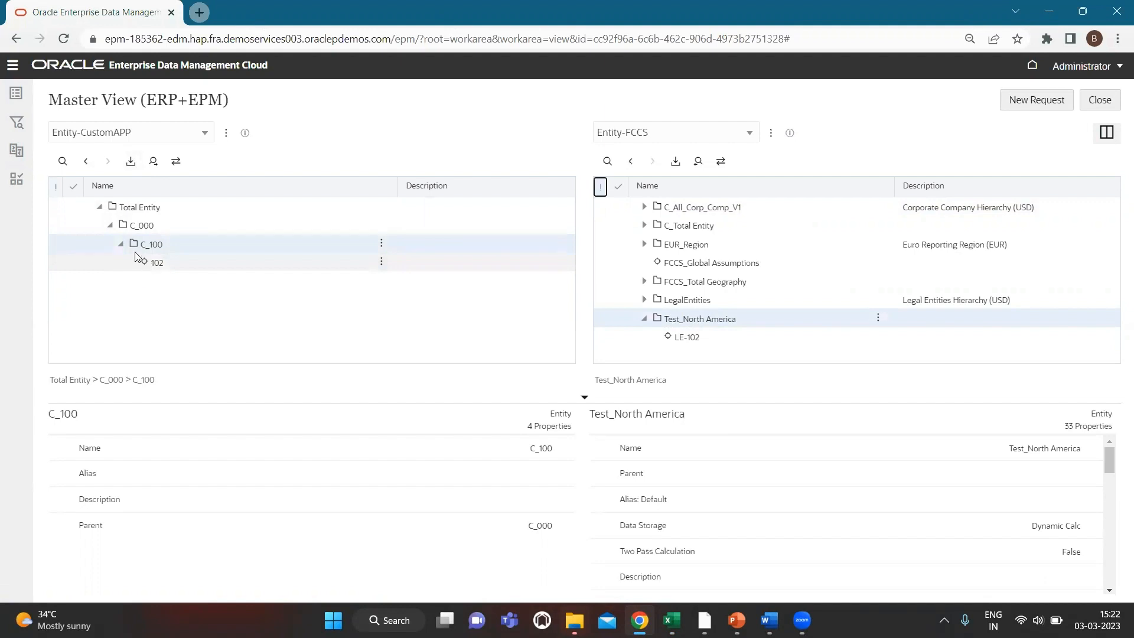
mouse_move(136, 256)
mouse_down()
mouse_move(149, 252)
mouse_move(148, 264)
mouse_up()
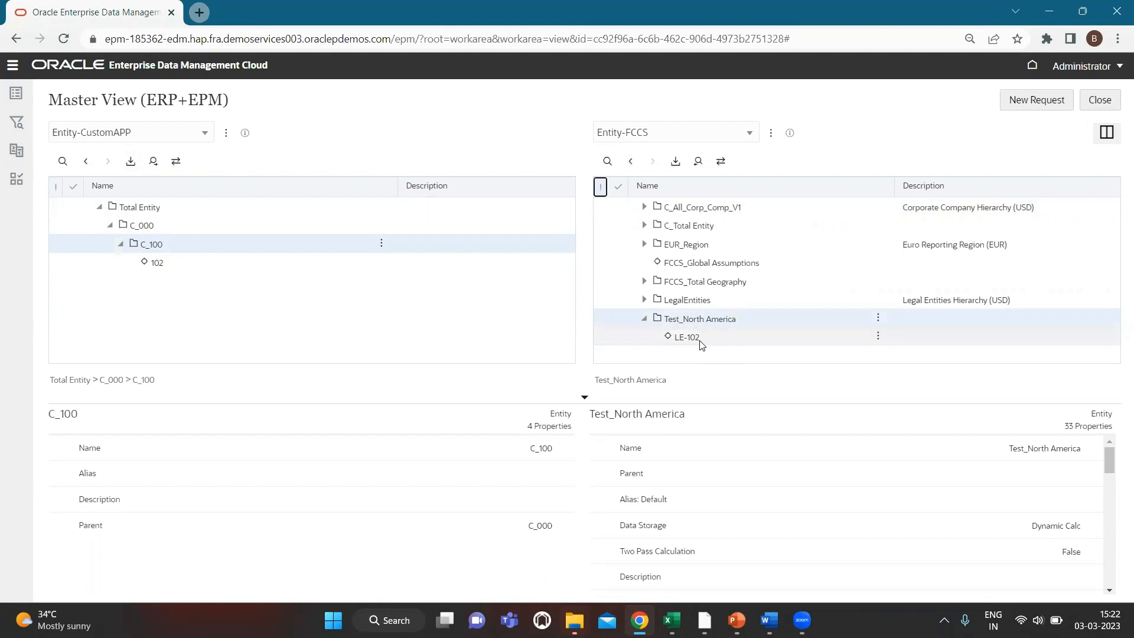
Switch to Excel and check source parent C_100 and its child 102 in the mapping
key(alt+Tab)
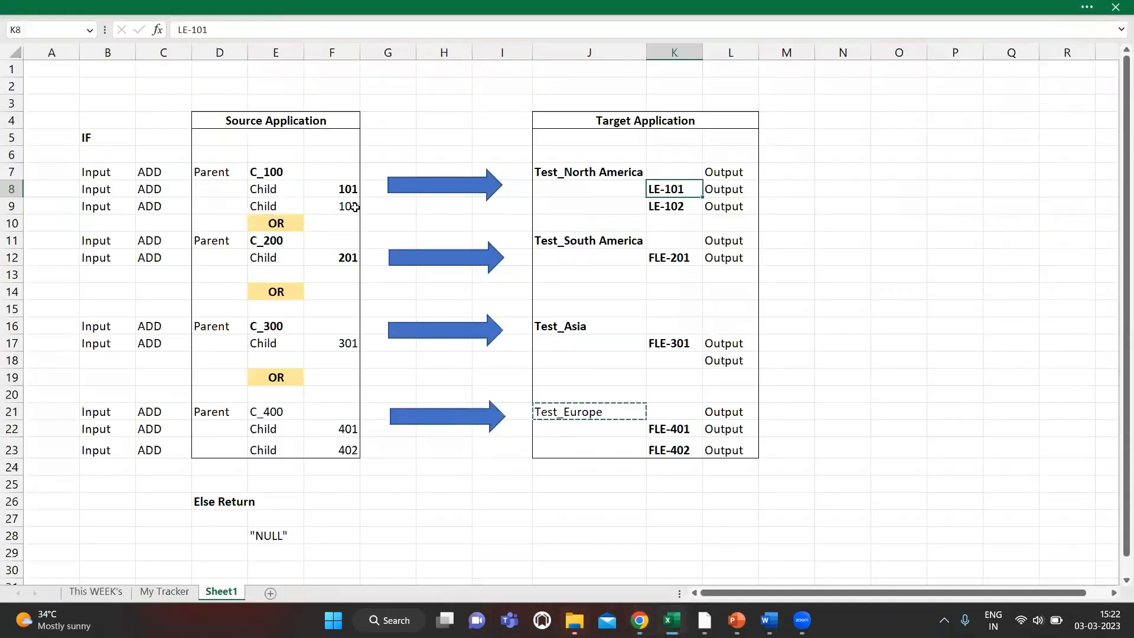
click(342, 205)
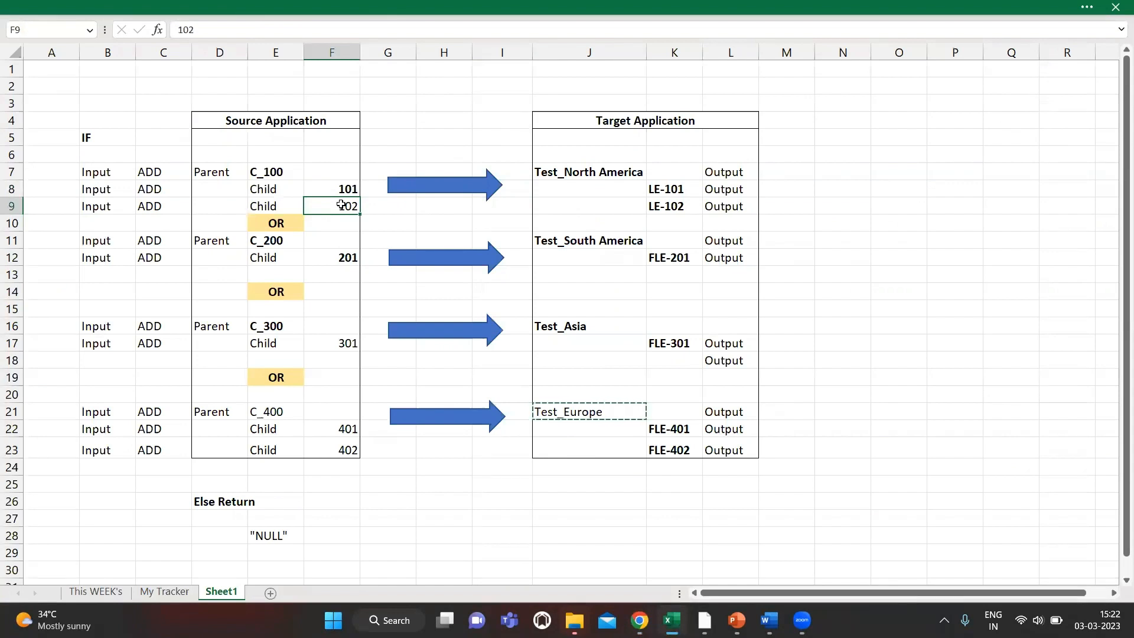
key(Left)
key(Up)
key(Up)
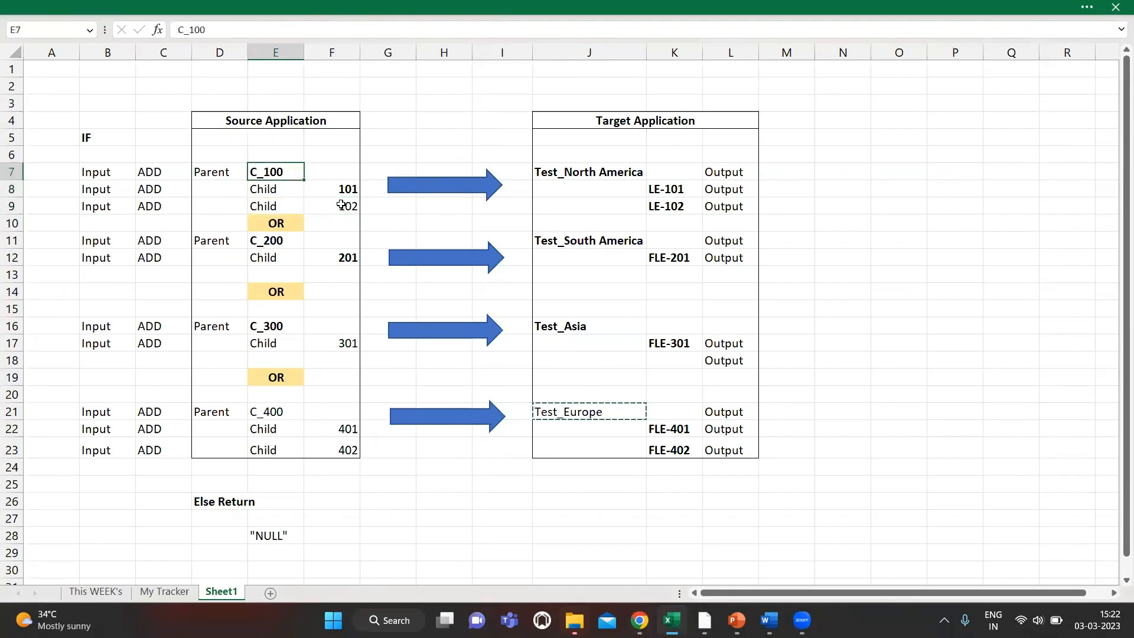
key(Right)
key(Down)
key(Down)
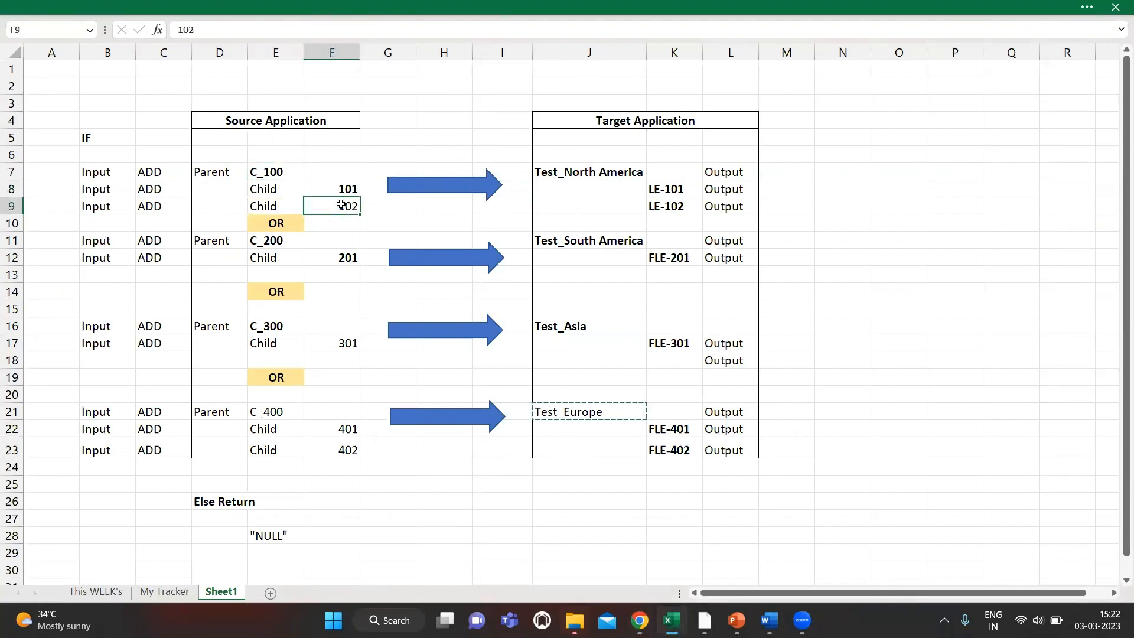
Clear the copy marquee and make source child 102 bold, keeping target child LE-102 bold as well
key(Escape)
key(Right)
key(Right)
key(Right)
key(Right)
key(Right)
key(ctrl+b)
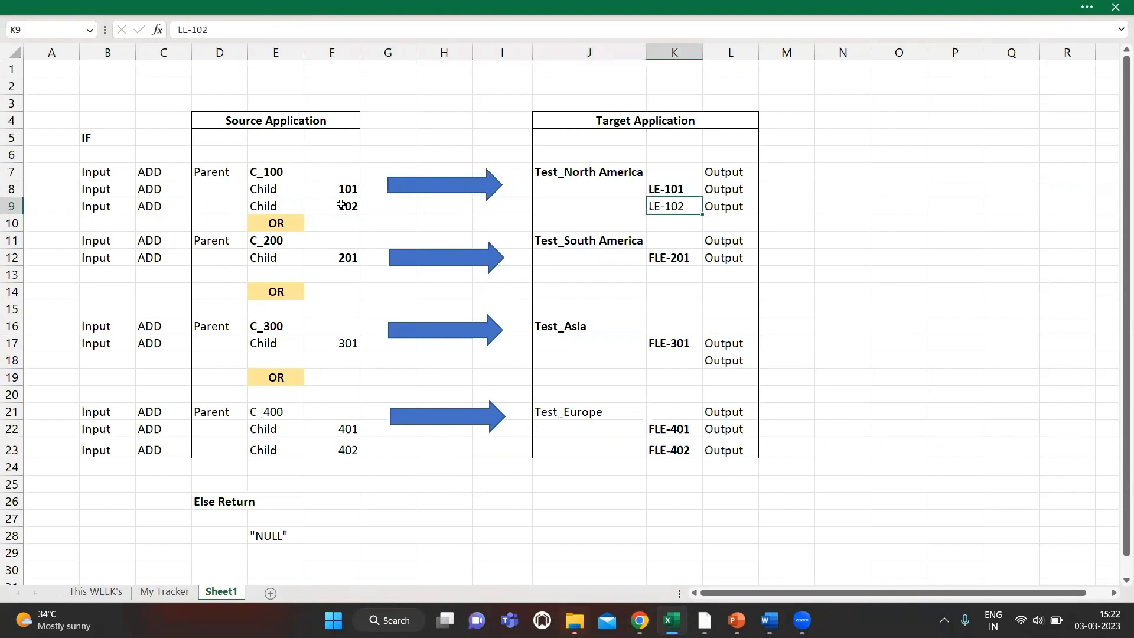
key(Down)
key(Left)
key(Up)
key(Right)
key(Down)
key(Left)
key(Left)
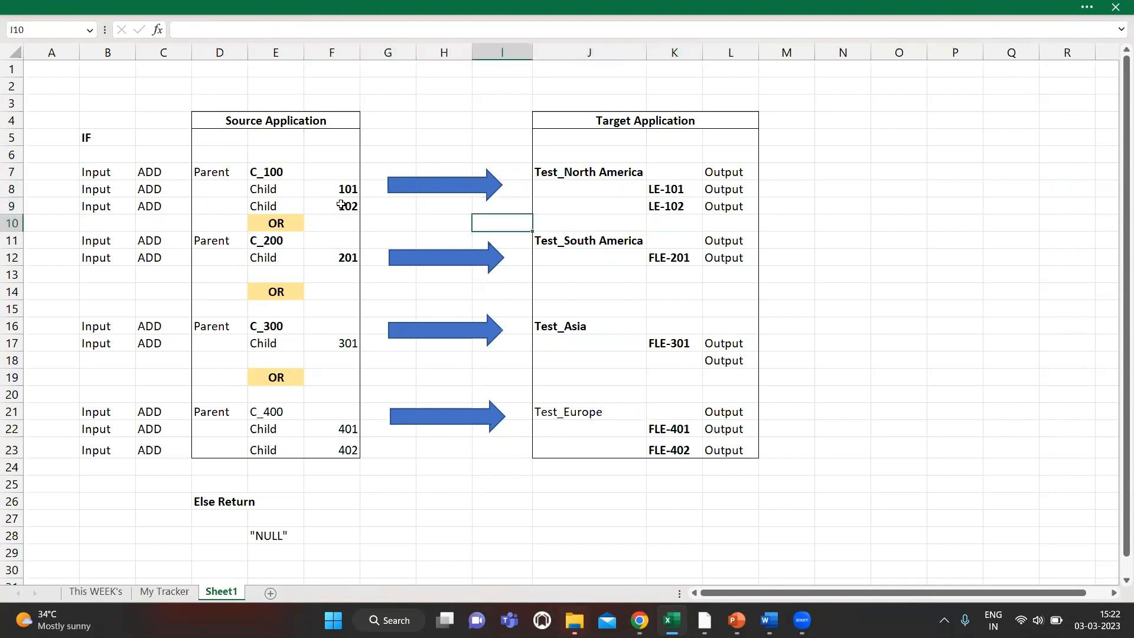
Check source parent C_200 and its target Test_South America in the Excel mapping, and return to Oracle EDM
key(alt+Tab)
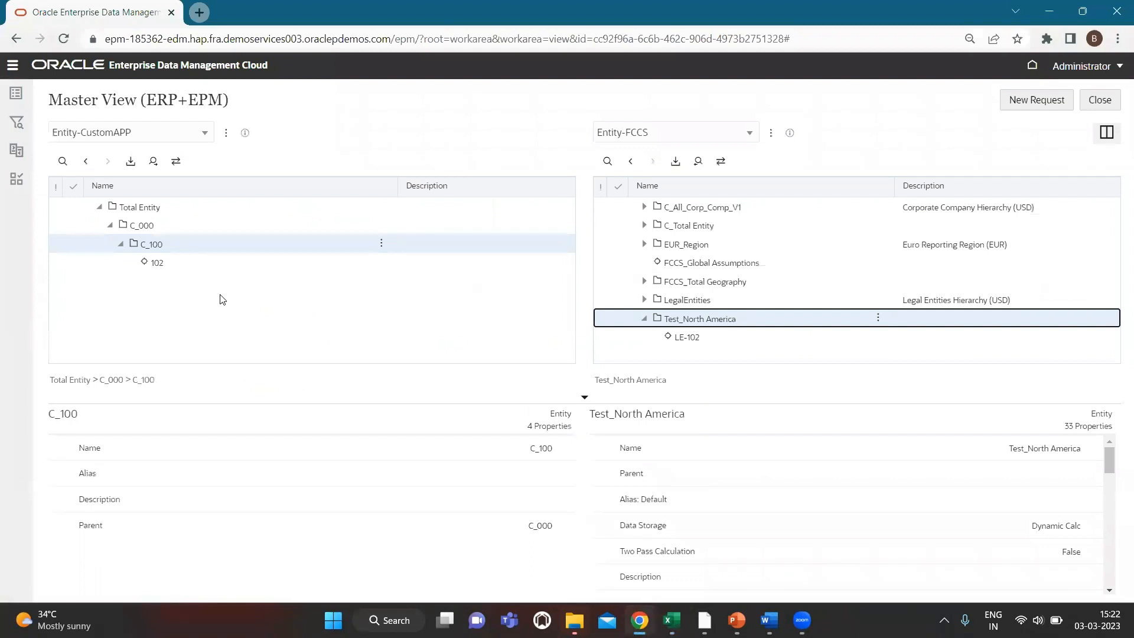
key(alt+Tab)
click(273, 236)
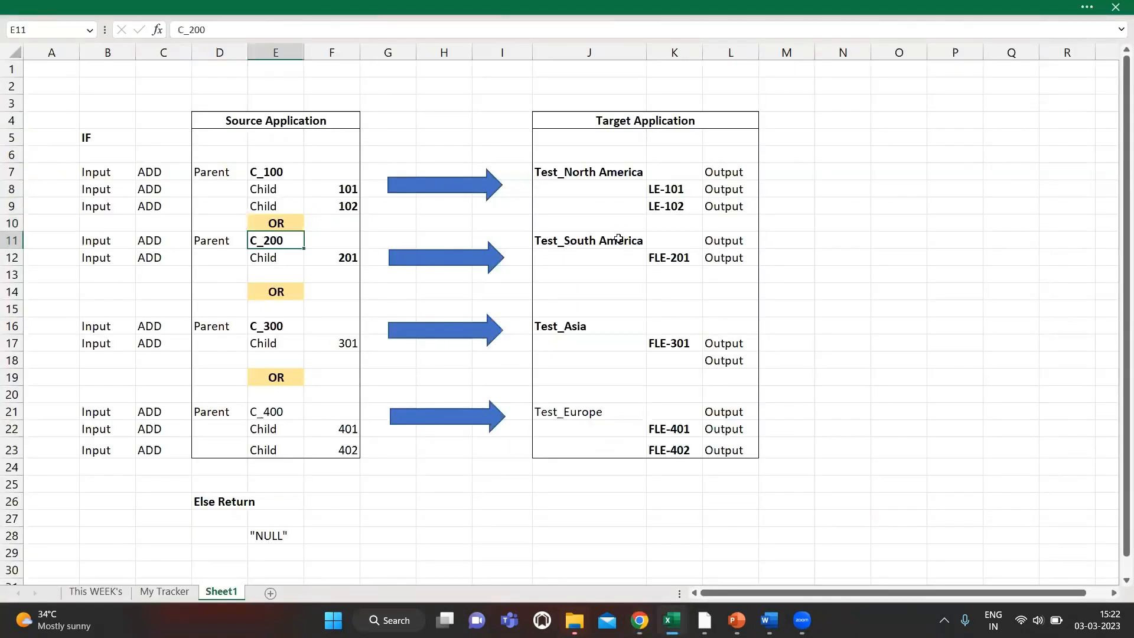
click(617, 239)
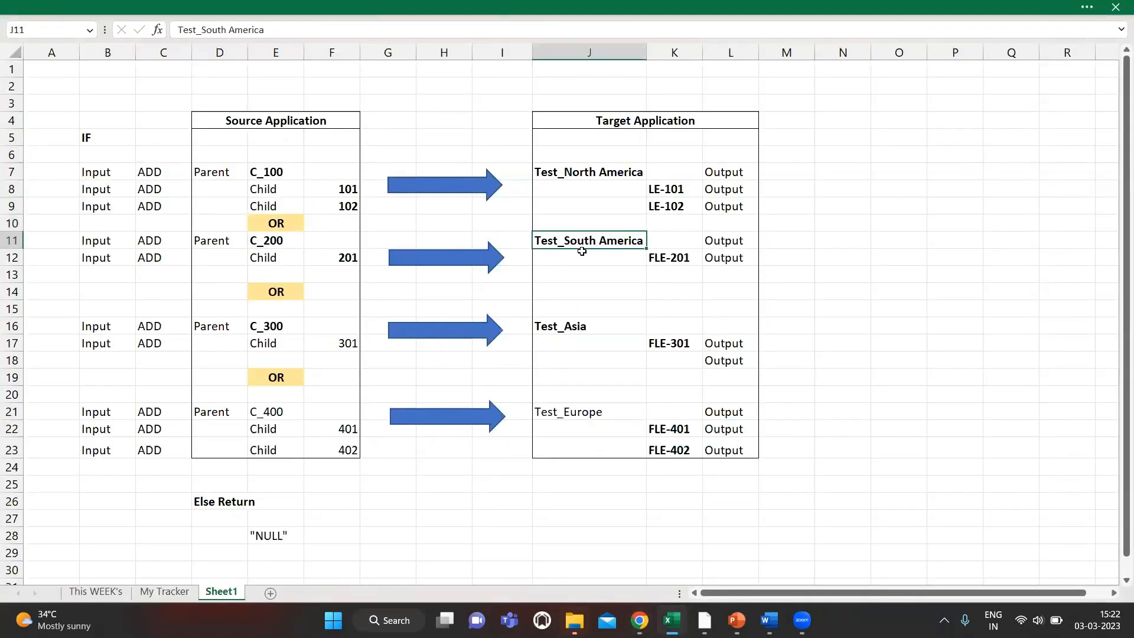
key(alt+Tab)
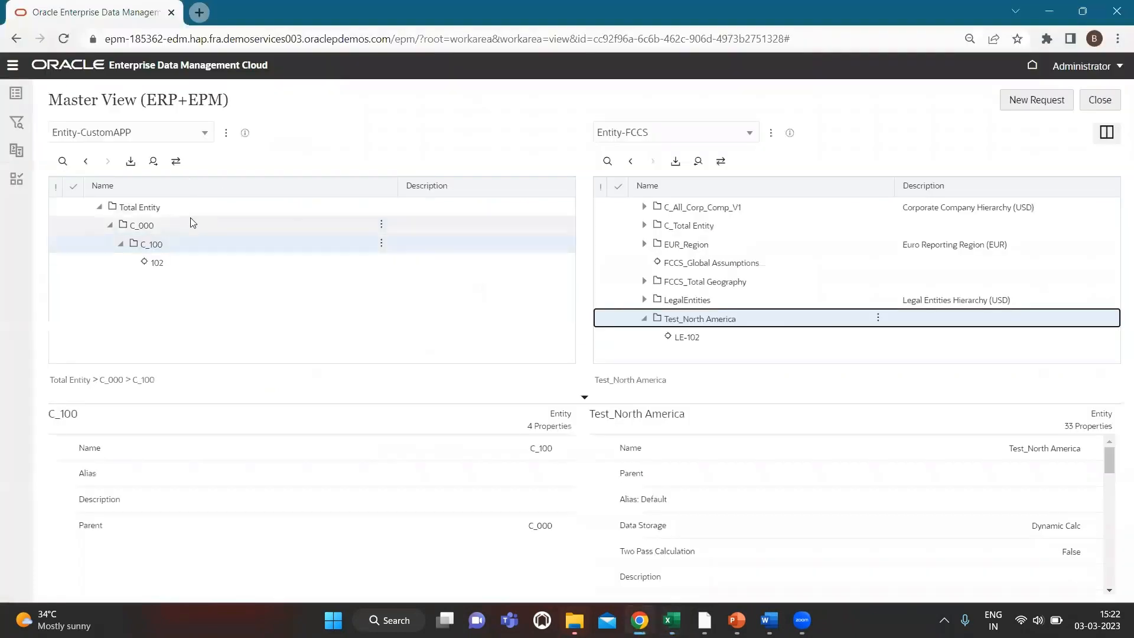
Start a new request and add entity C_200 as a sibling of C_100 under C_000 in Entity-CustomAPP
click(1027, 102)
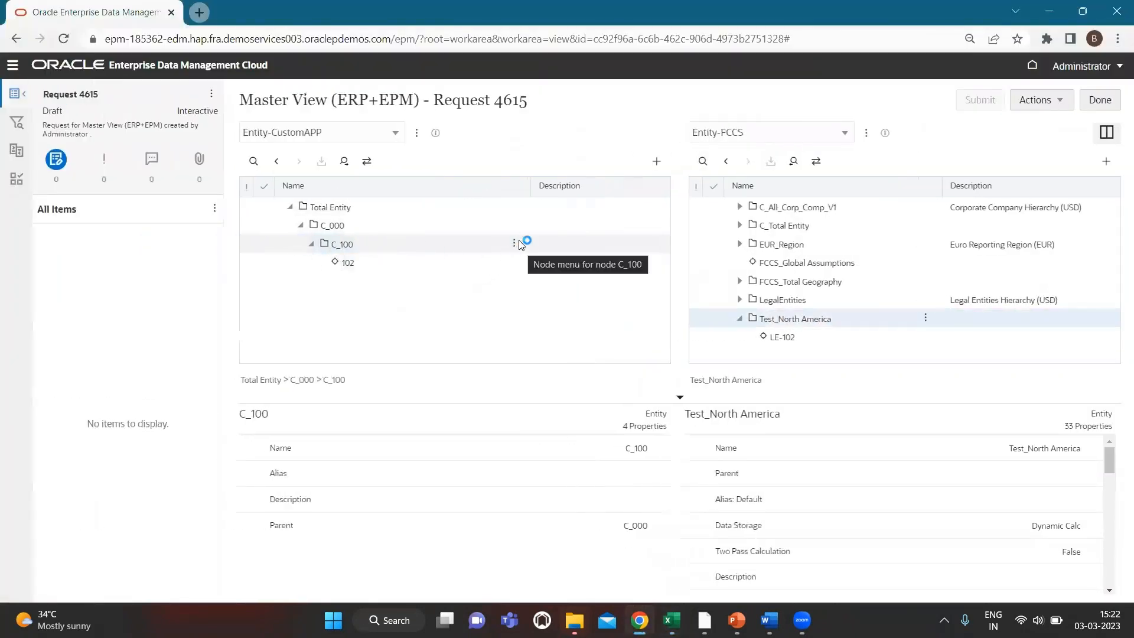
click(514, 244)
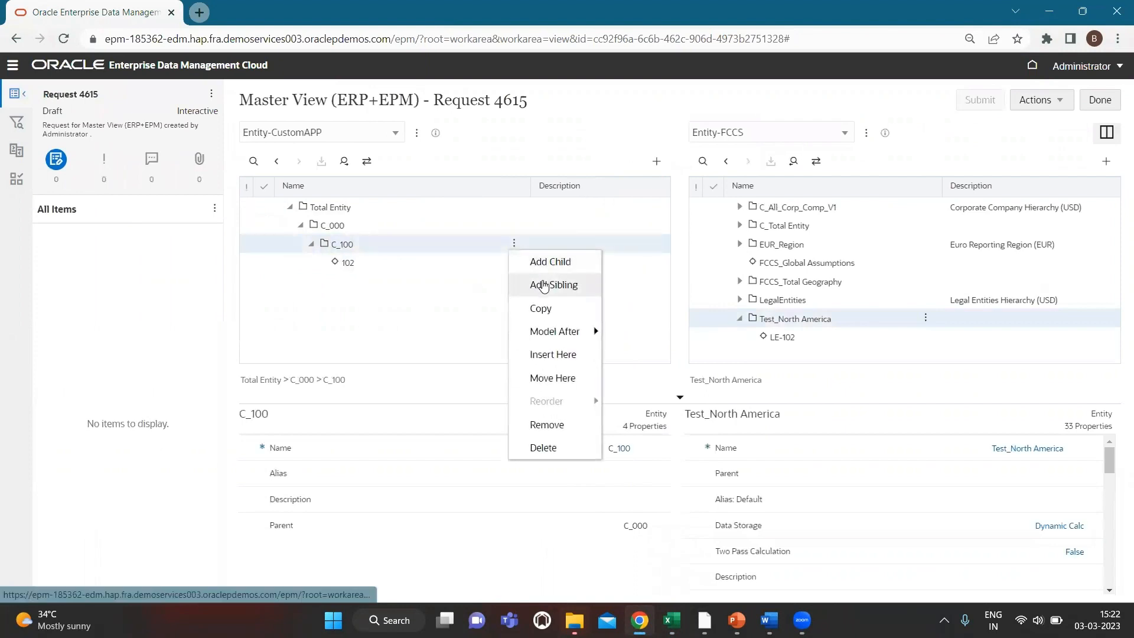
click(546, 283)
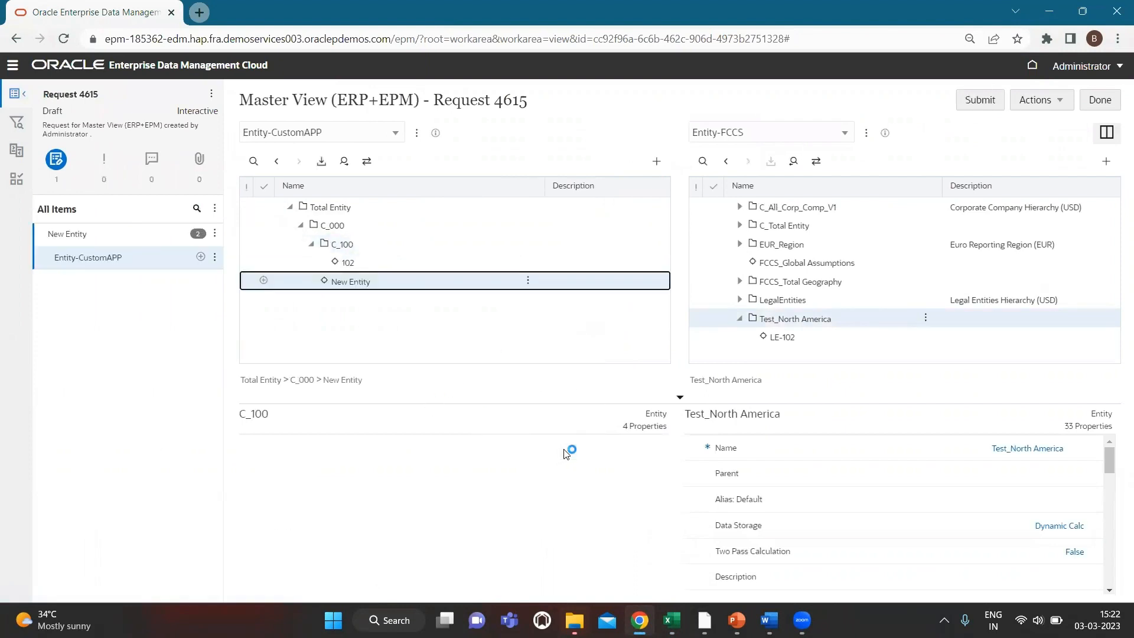
text(C)
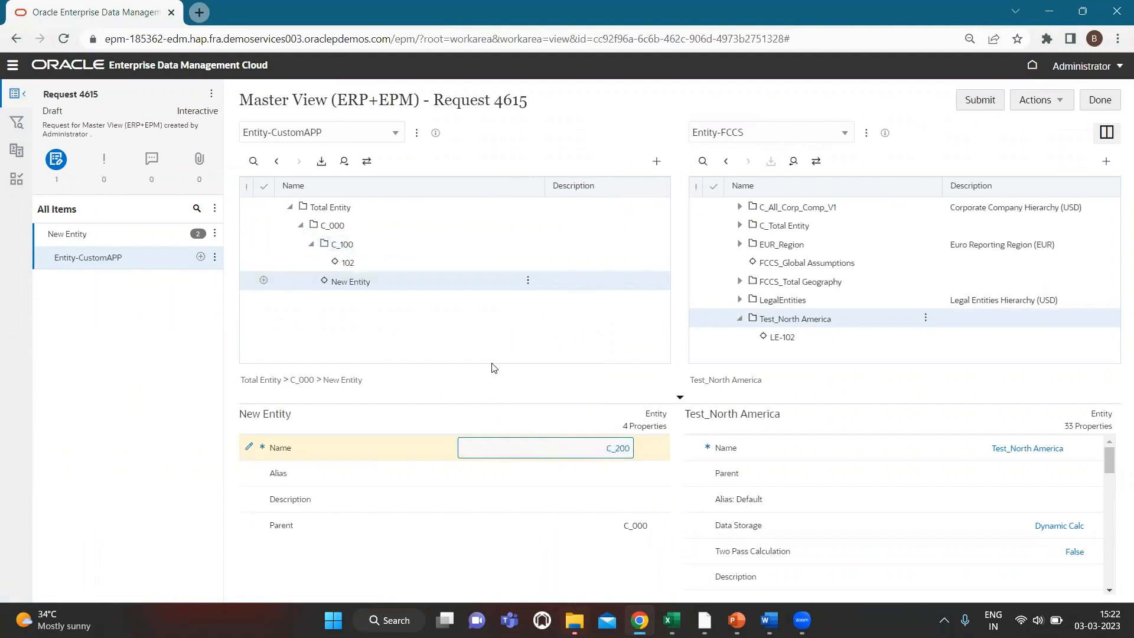
text(_200)
key(Return)
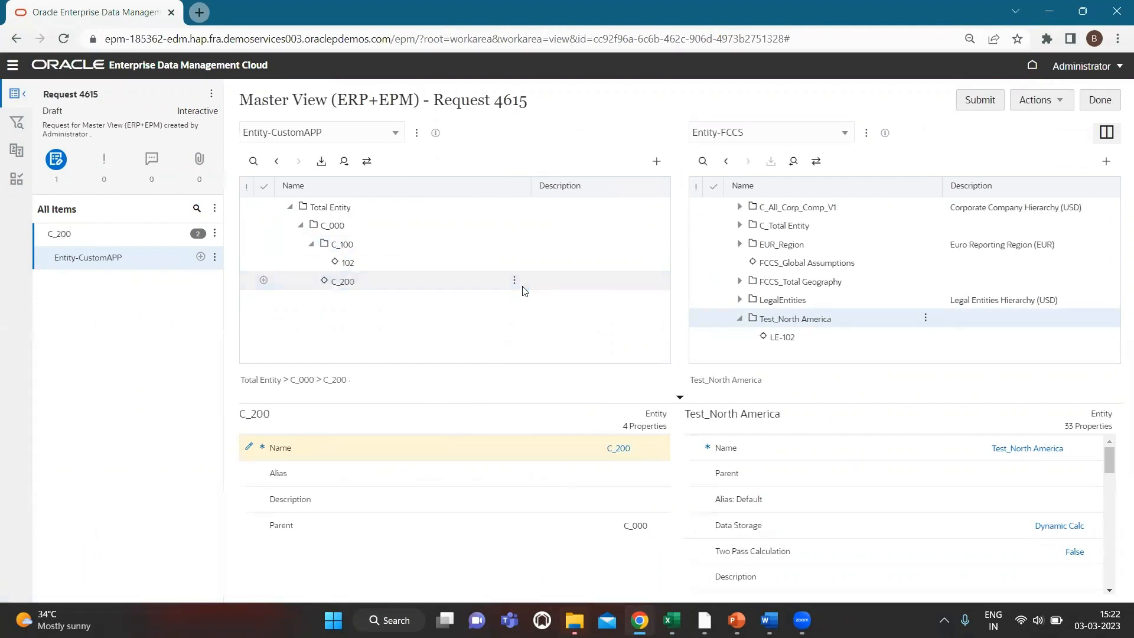
Add entity 201 as a child of C_200 in Entity-CustomAPP and submit the request
click(514, 281)
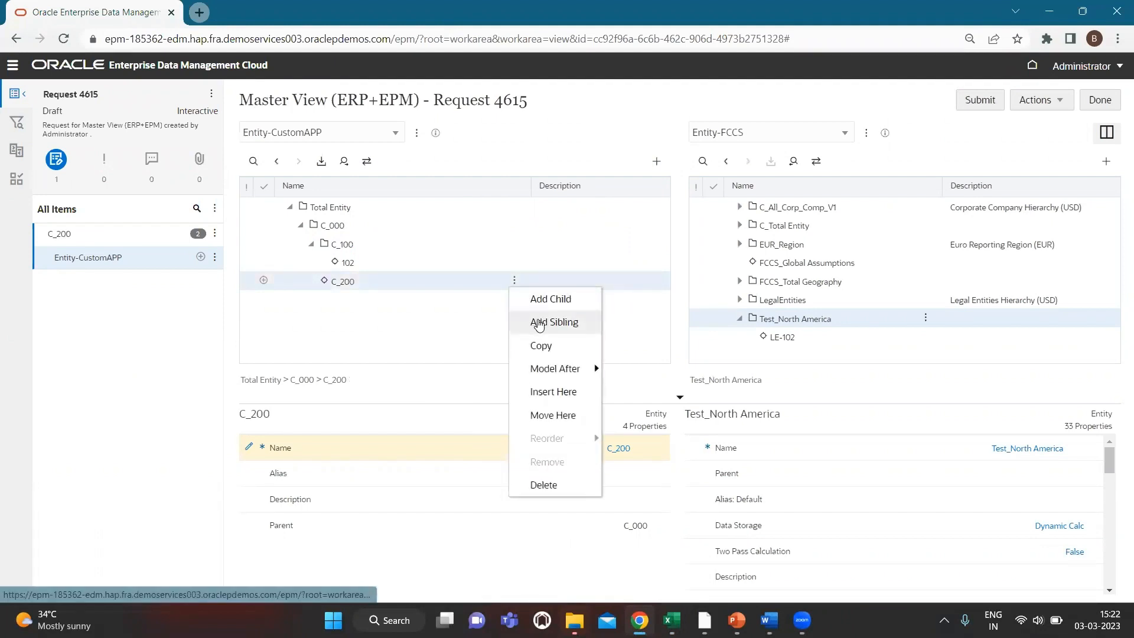
click(547, 302)
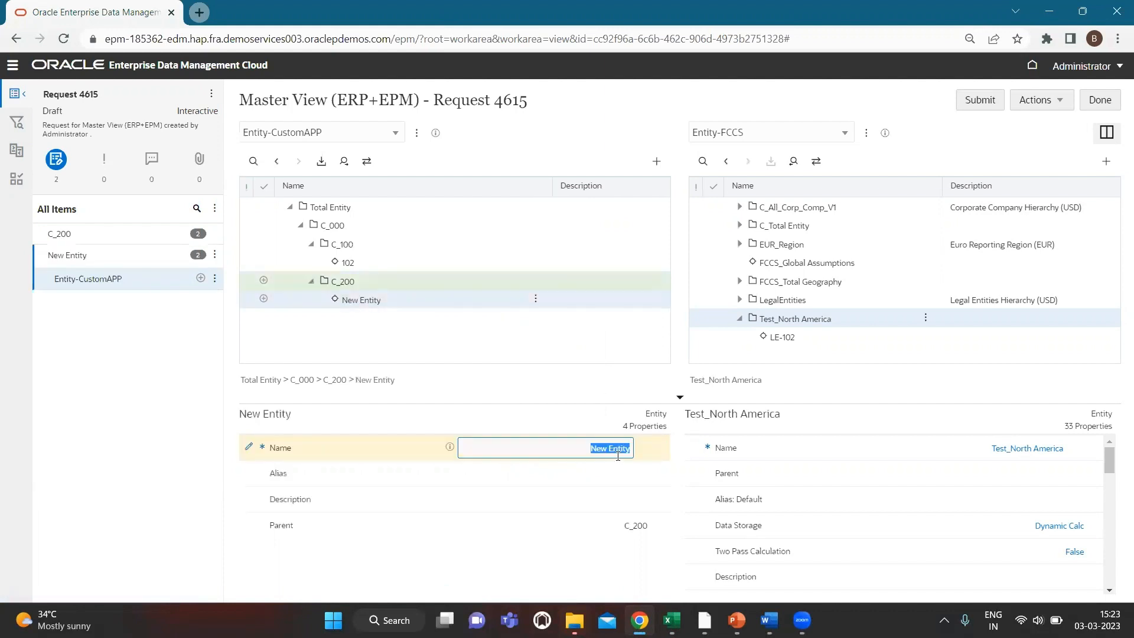
text(201)
key(Return)
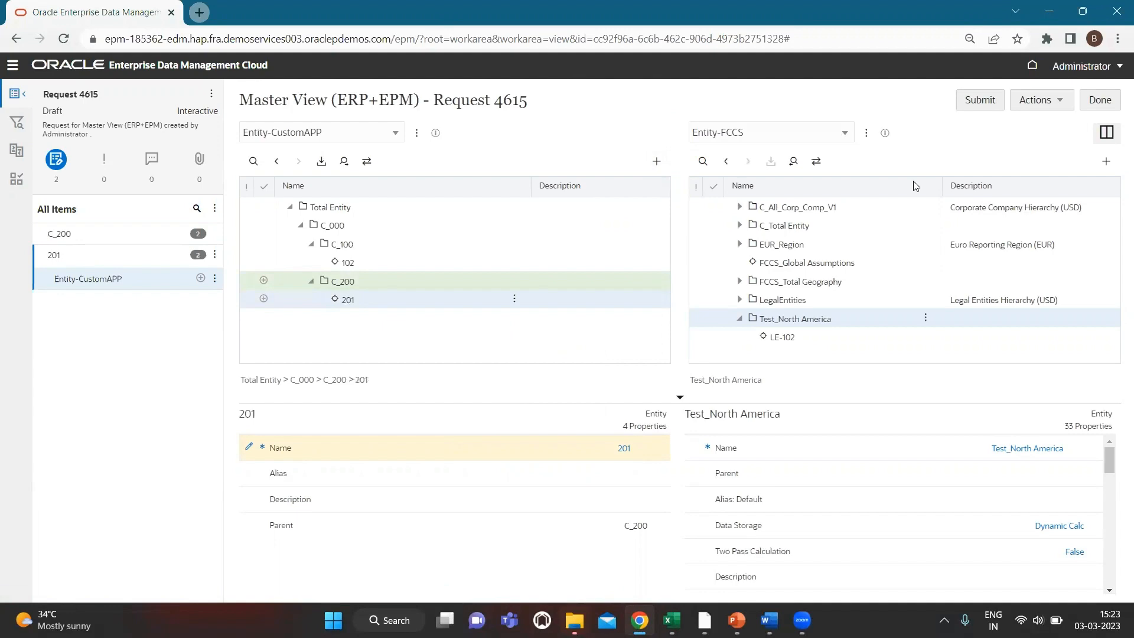
click(985, 104)
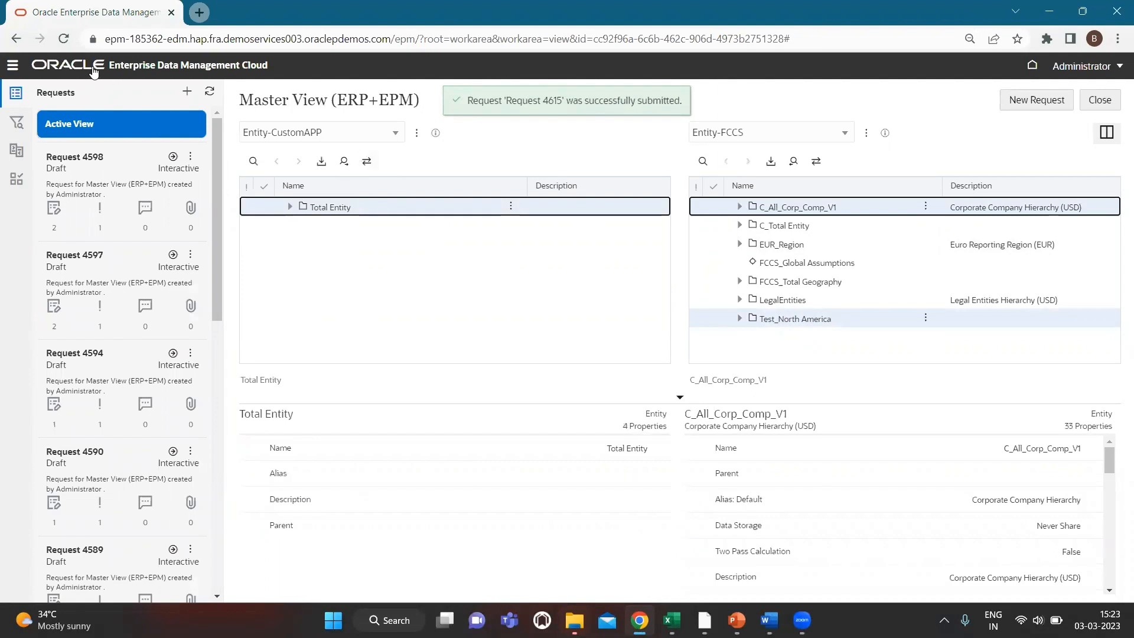
Reload the view with Entity-CustomAPP beside Entity-FCCS and expand C_200 and Test_South America to compare their children
click(166, 38)
key(Return)
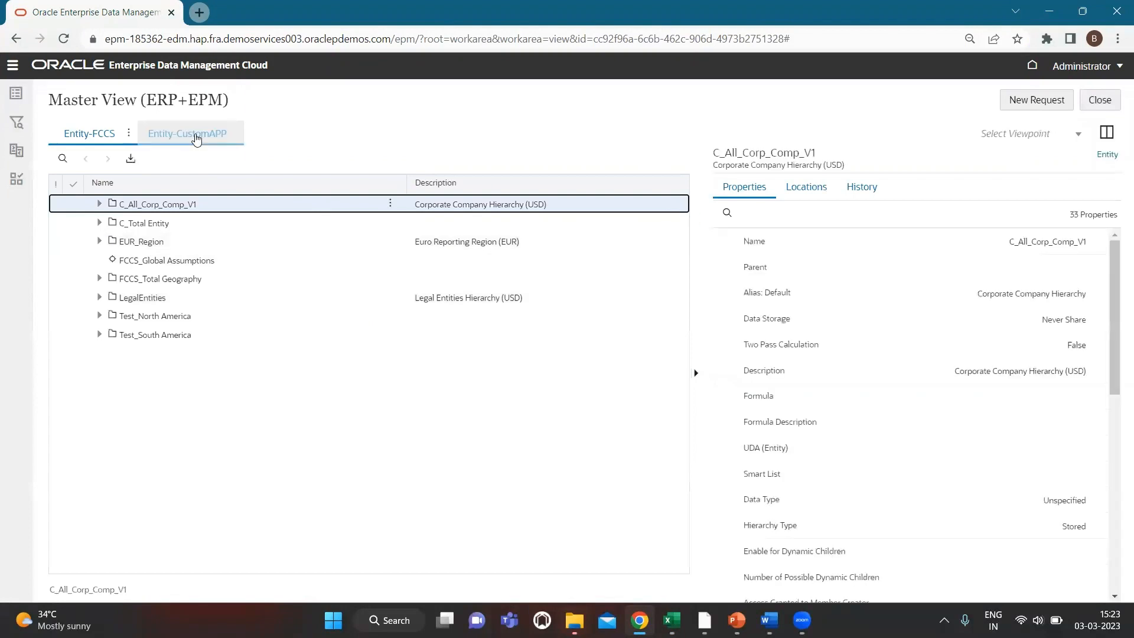
click(197, 139)
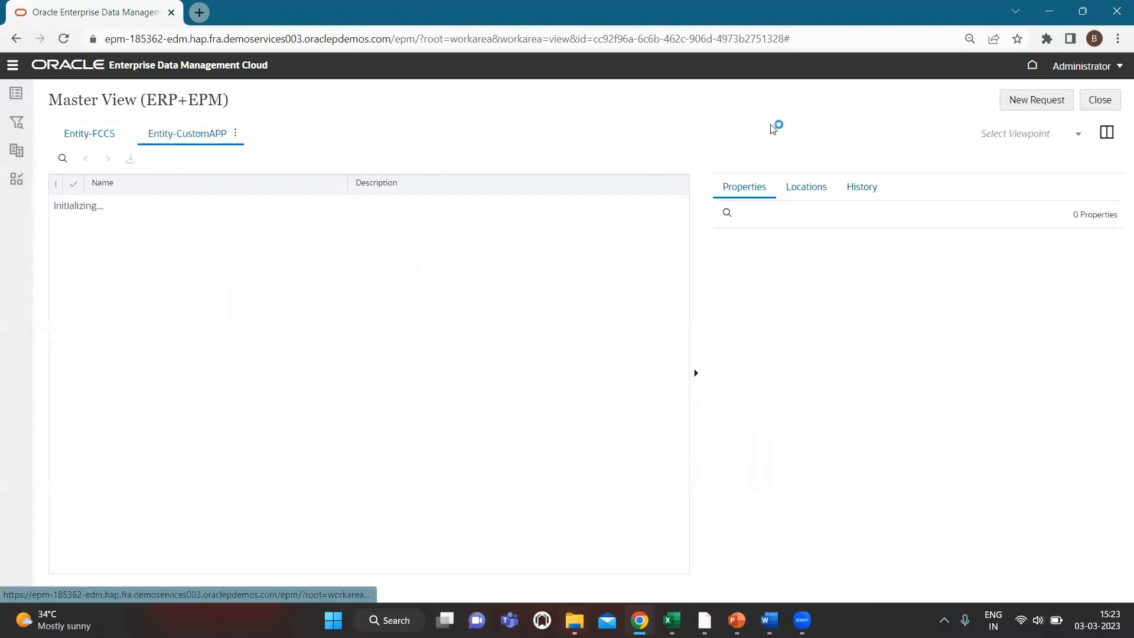
click(1110, 138)
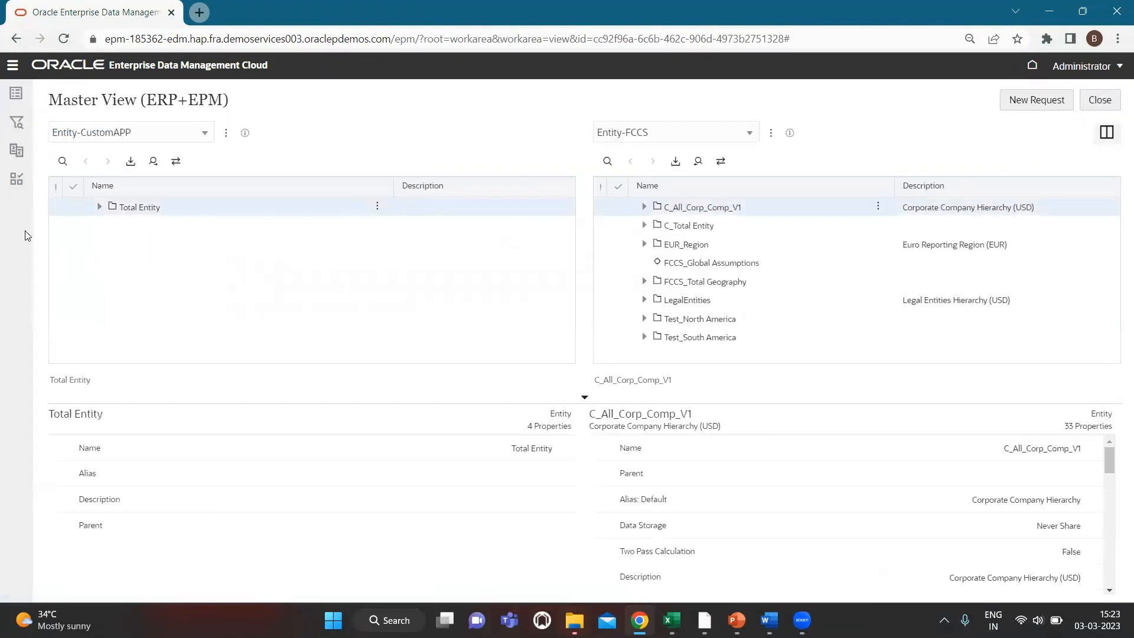
click(99, 207)
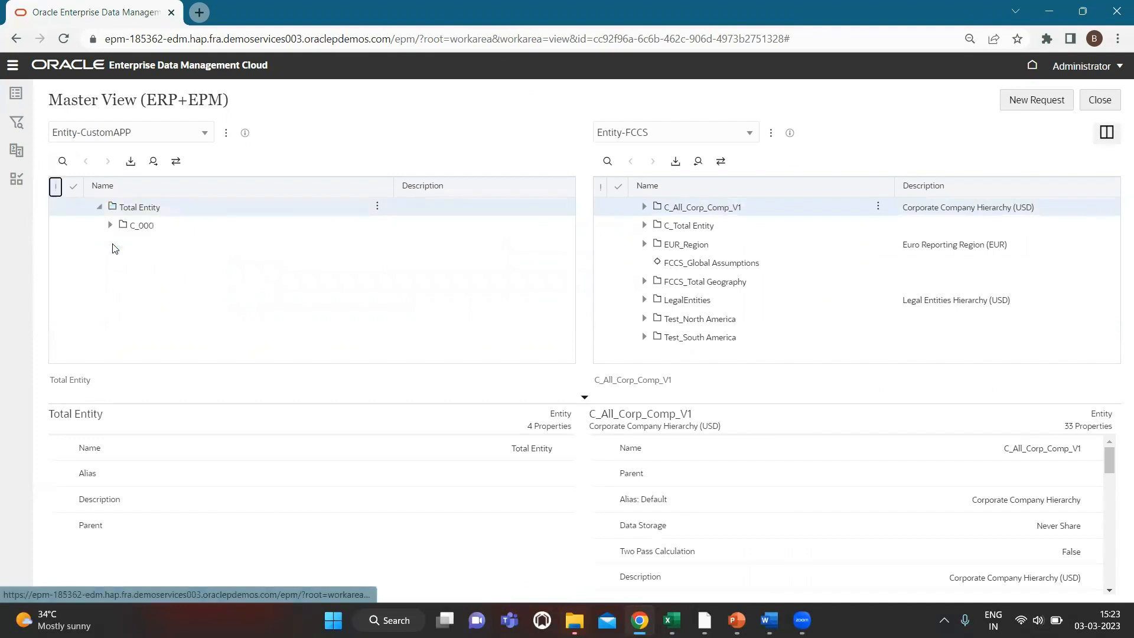
click(108, 225)
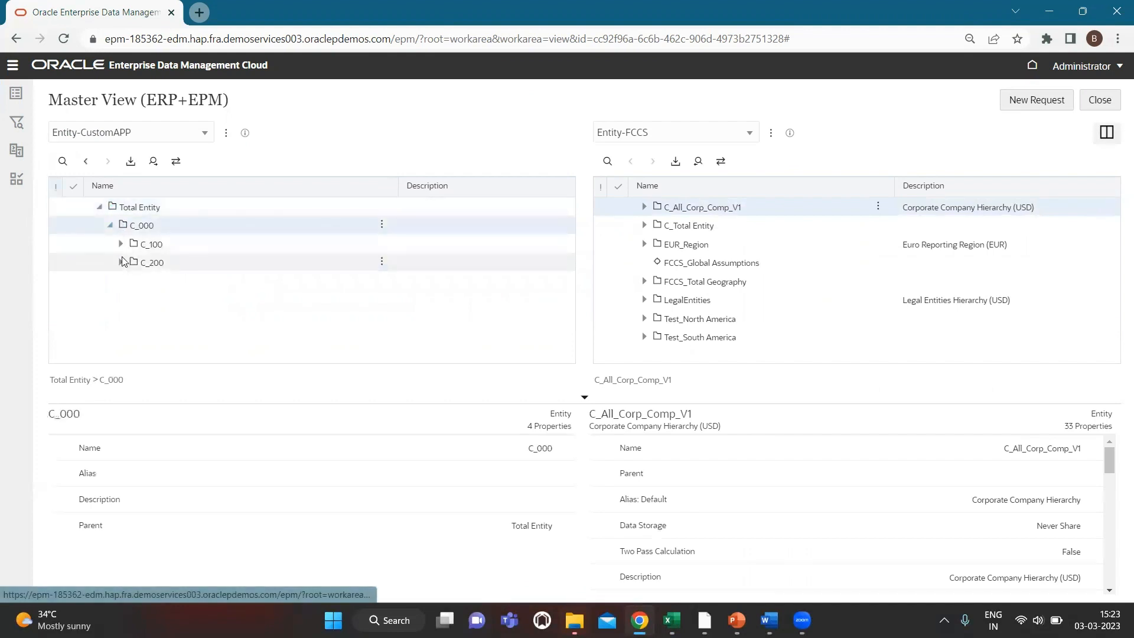
click(120, 262)
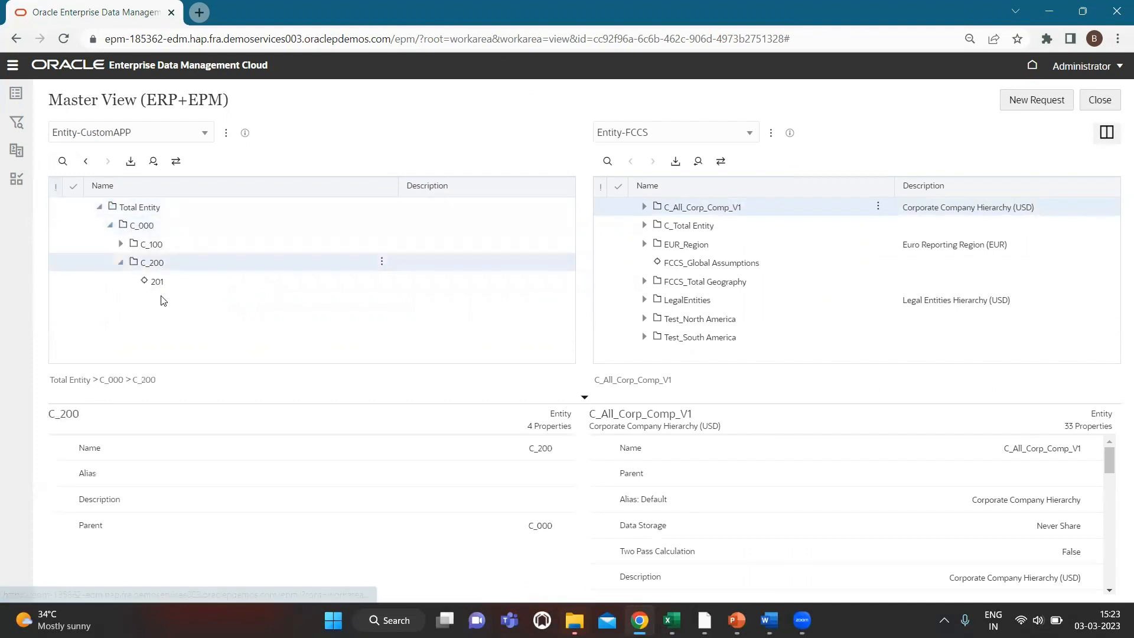
click(644, 337)
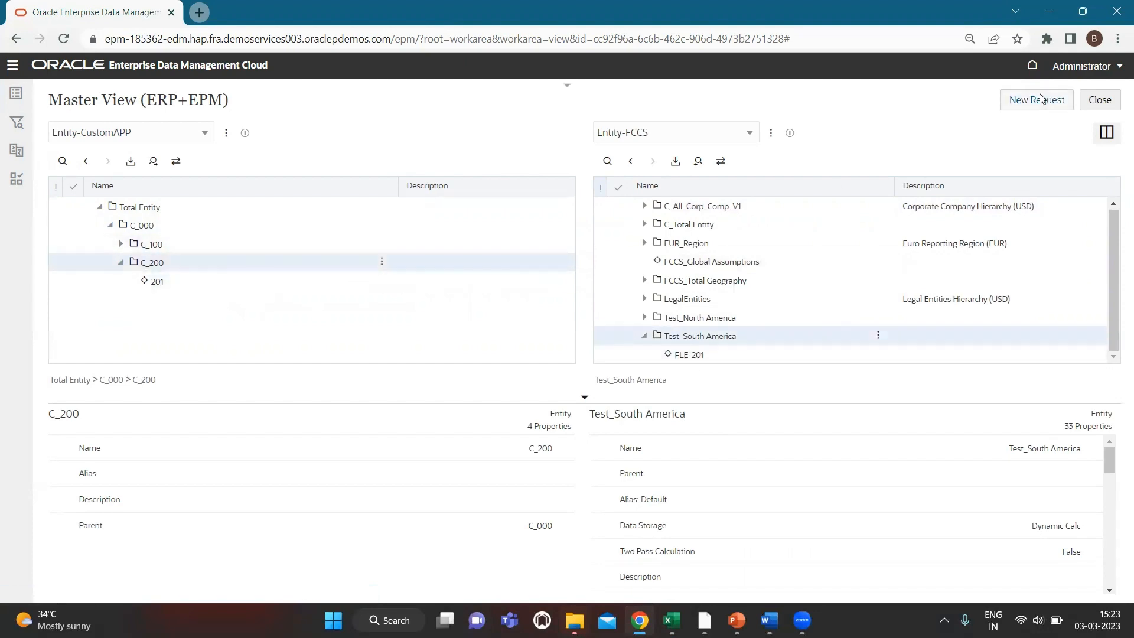
Check the Excel mapping and, in a new Oracle EDM request, add entity 202 as a child of C_200 in Entity-CustomAPP
key(alt+Tab)
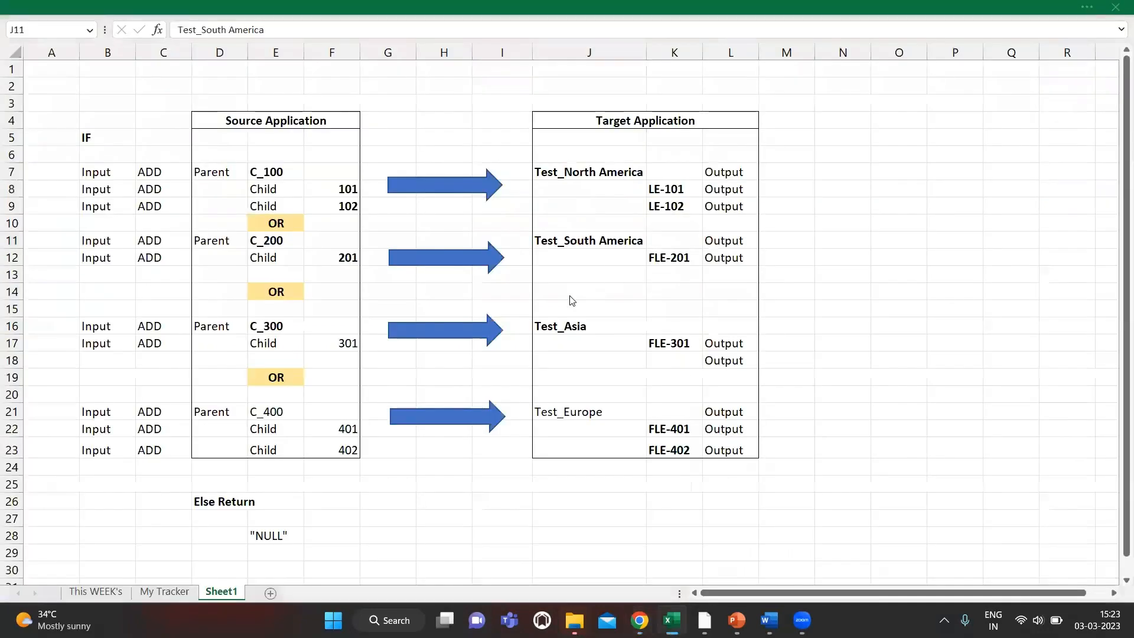
key(alt+Tab)
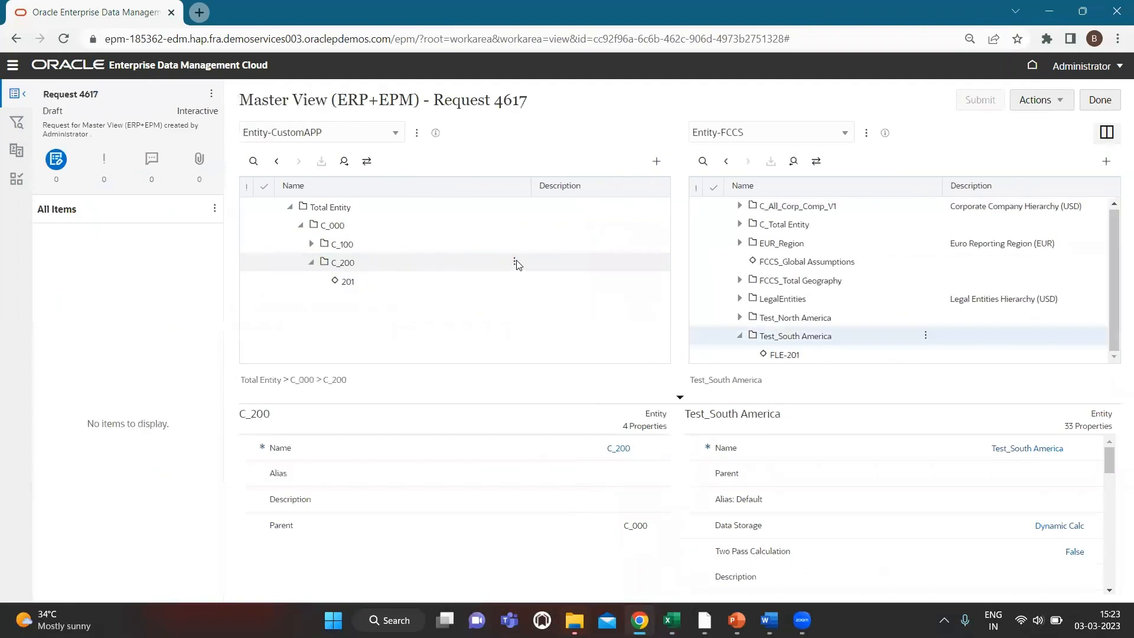
click(515, 263)
click(543, 285)
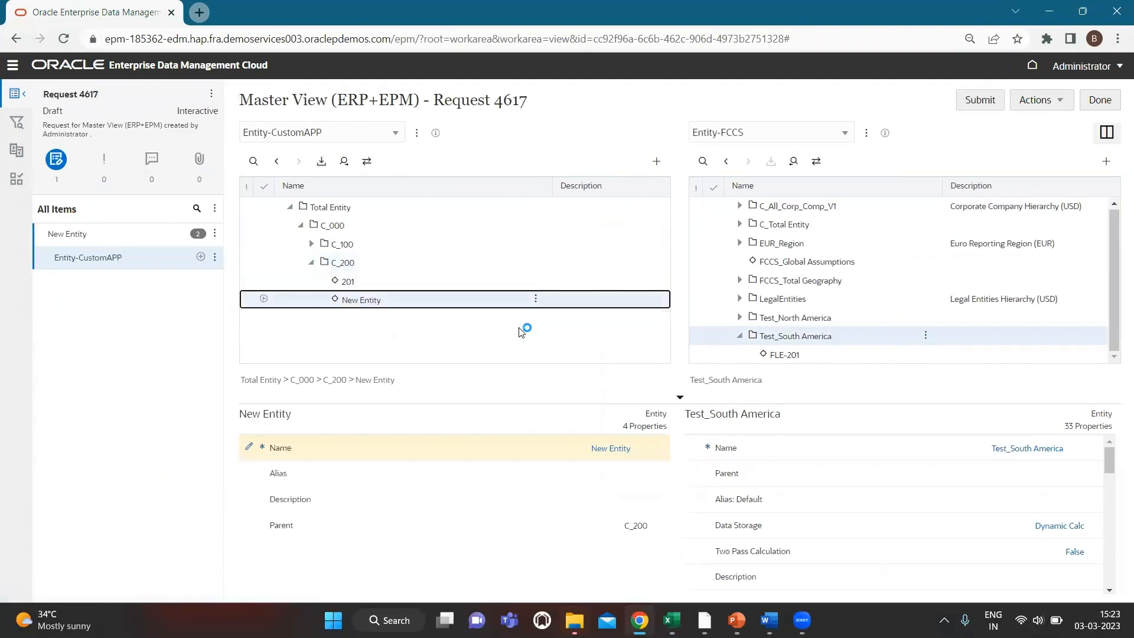
text(202)
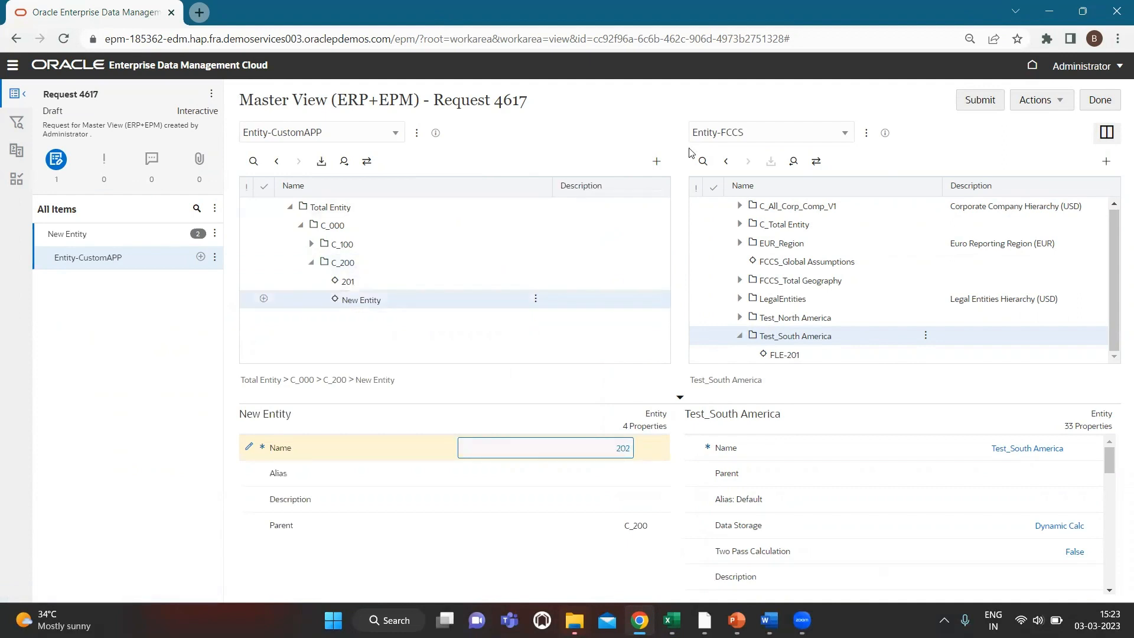
click(894, 105)
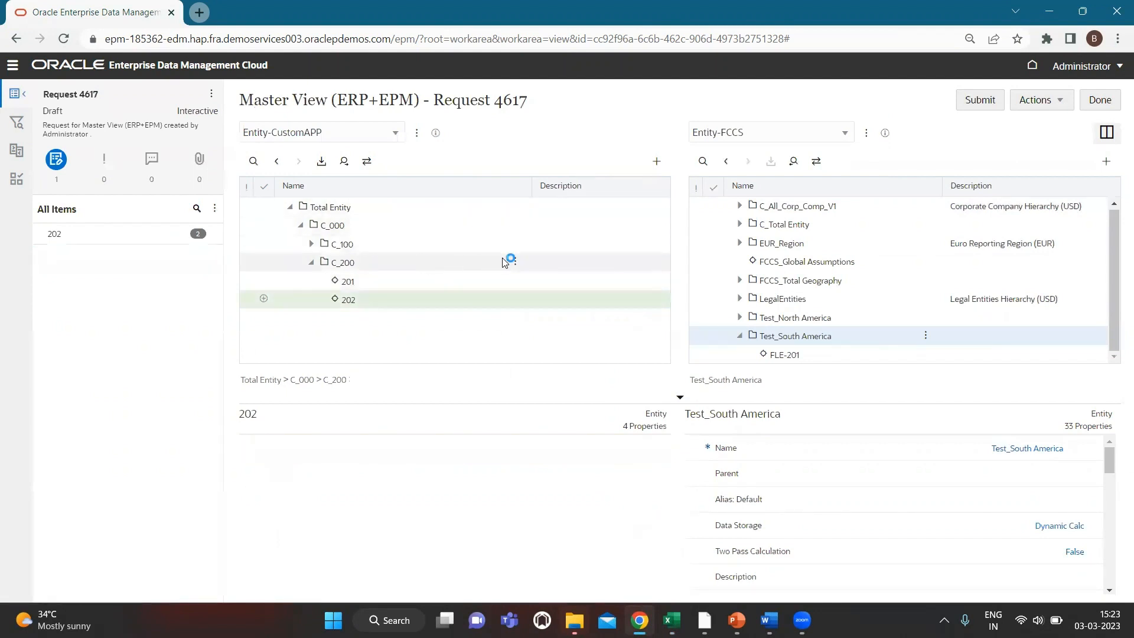
Add entity C_300 as a sibling of C_200 in Entity-CustomAPP, checking the parent name against the Excel mapping
click(515, 261)
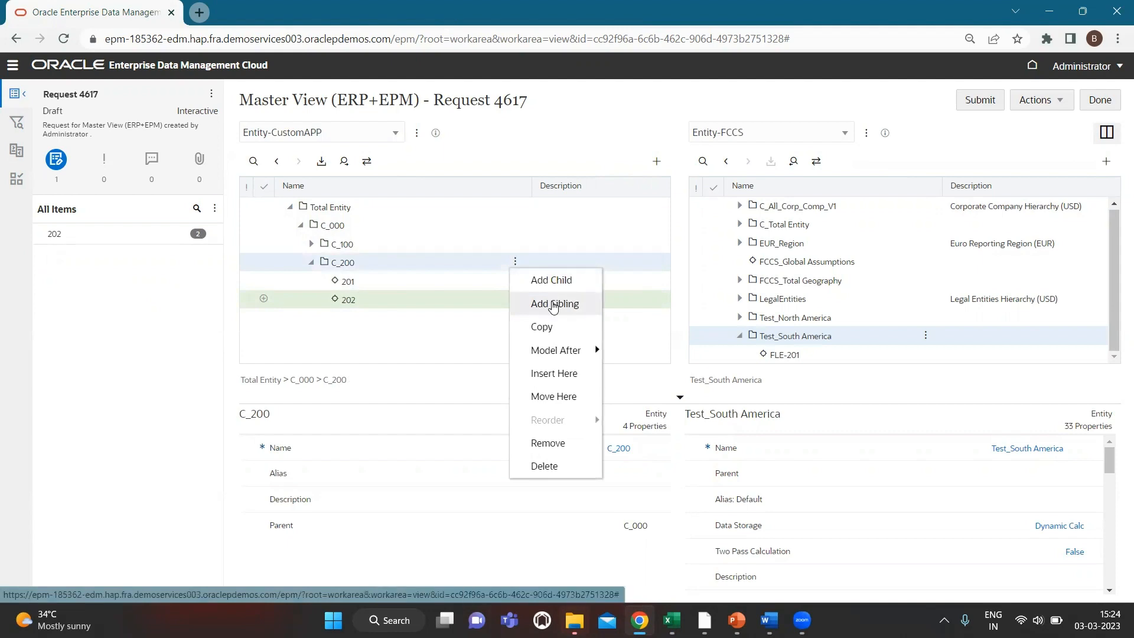
click(552, 302)
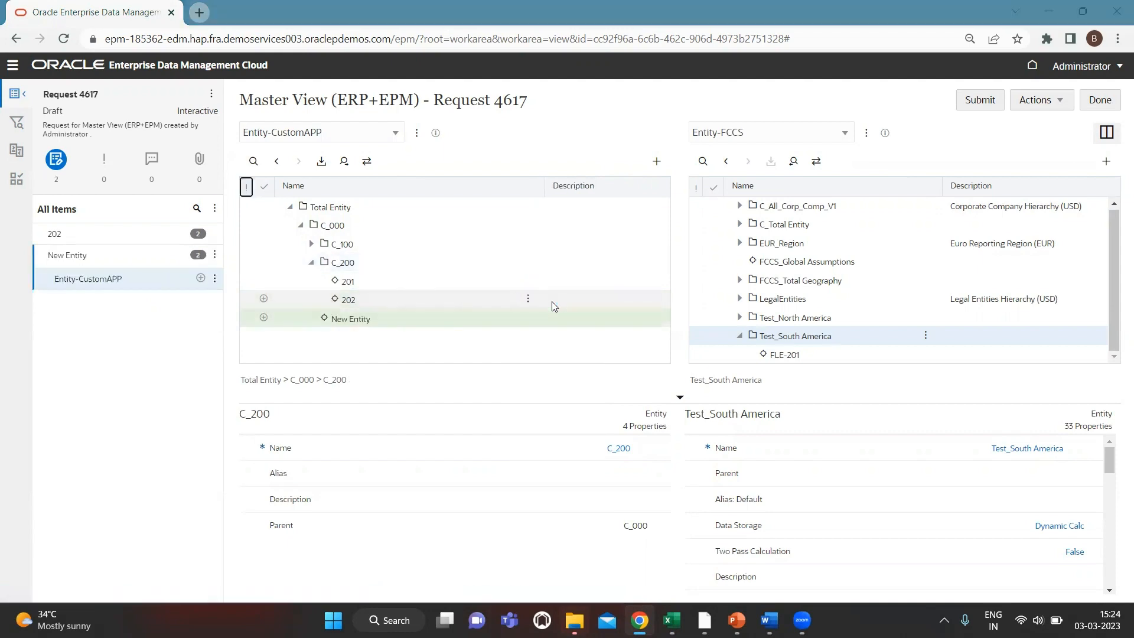
key(alt+Tab)
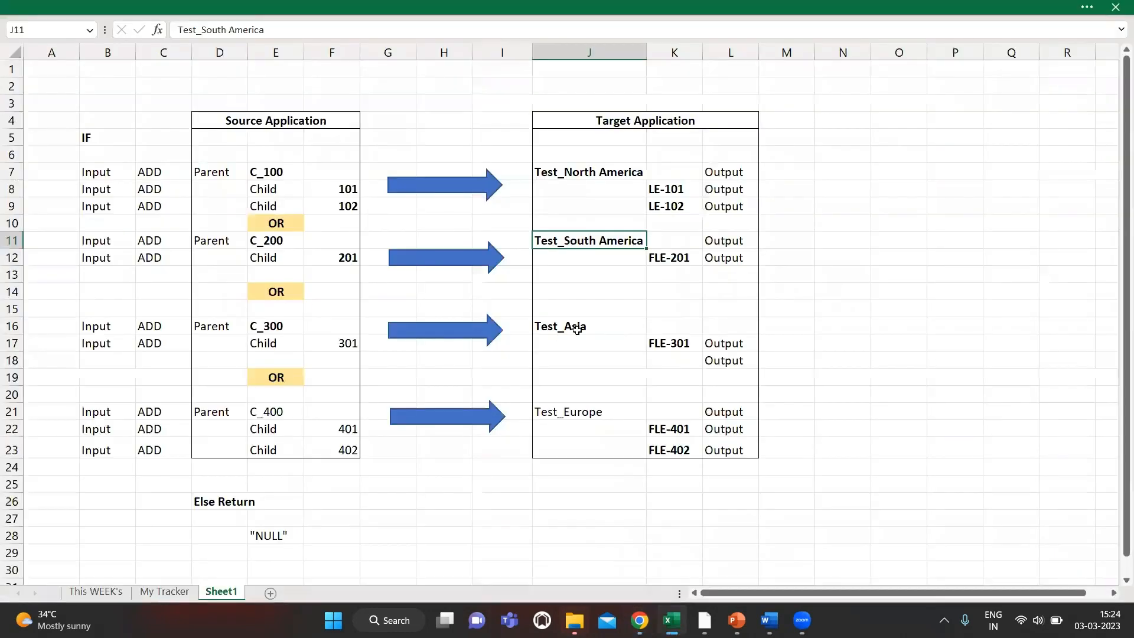
key(alt+Tab)
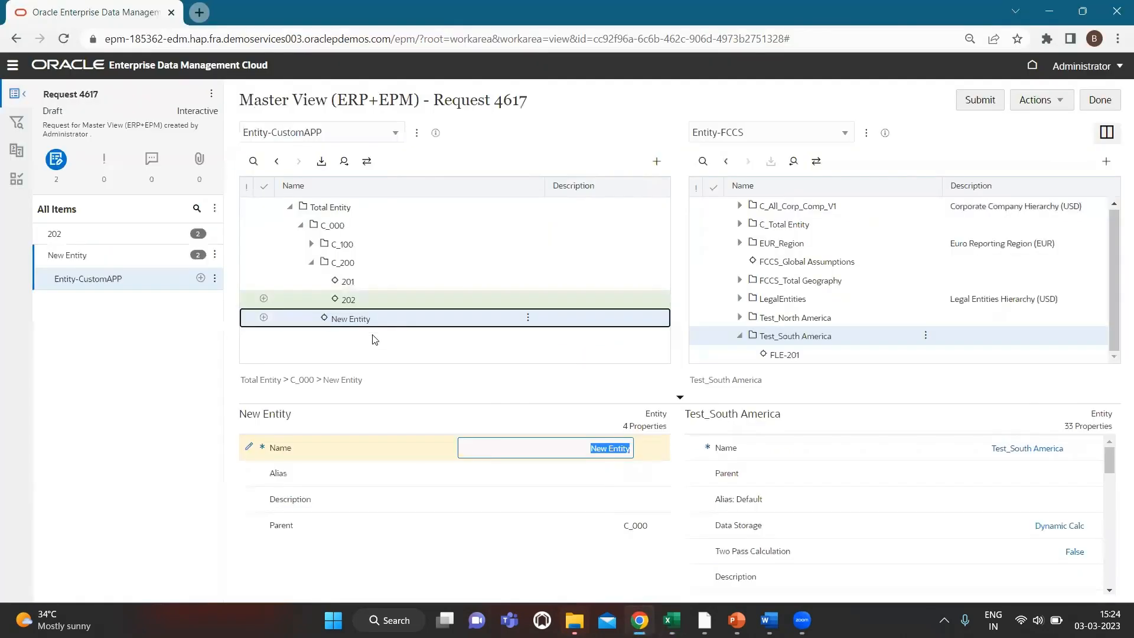
text(C_300)
key(Return)
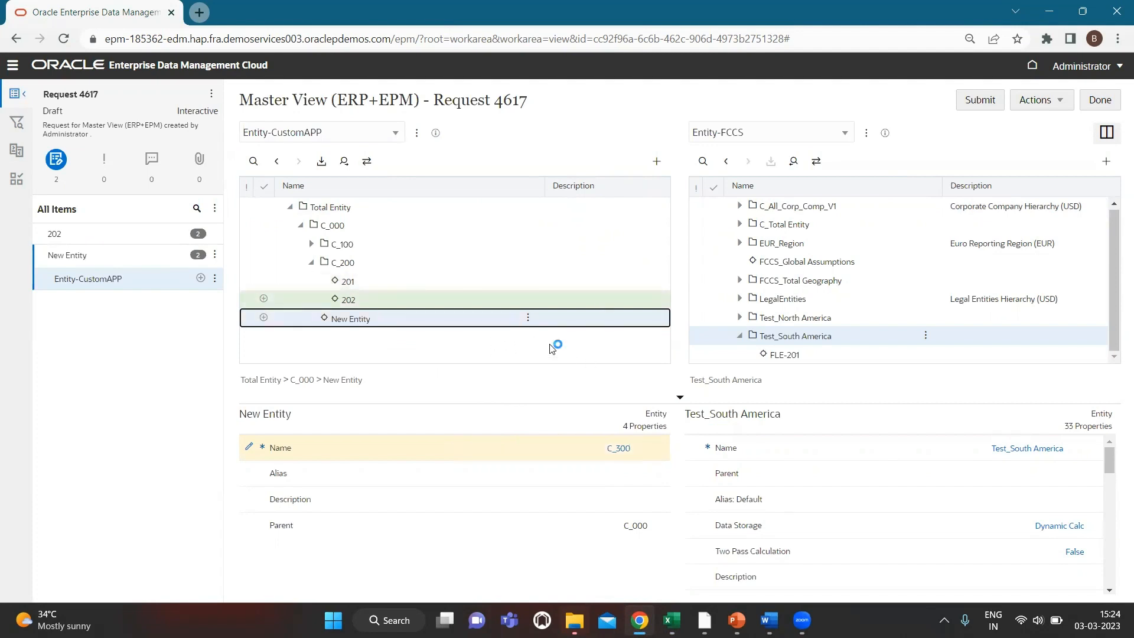
Add entity 301 as a child of C_300 in Entity-CustomAPP
click(515, 320)
click(532, 408)
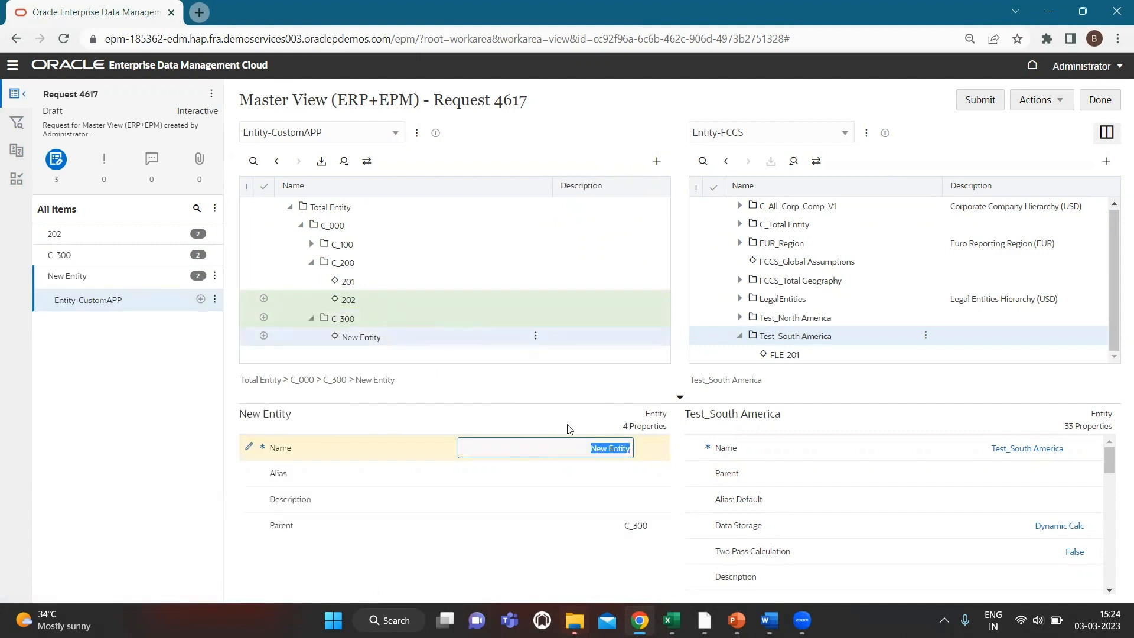
key(alt)
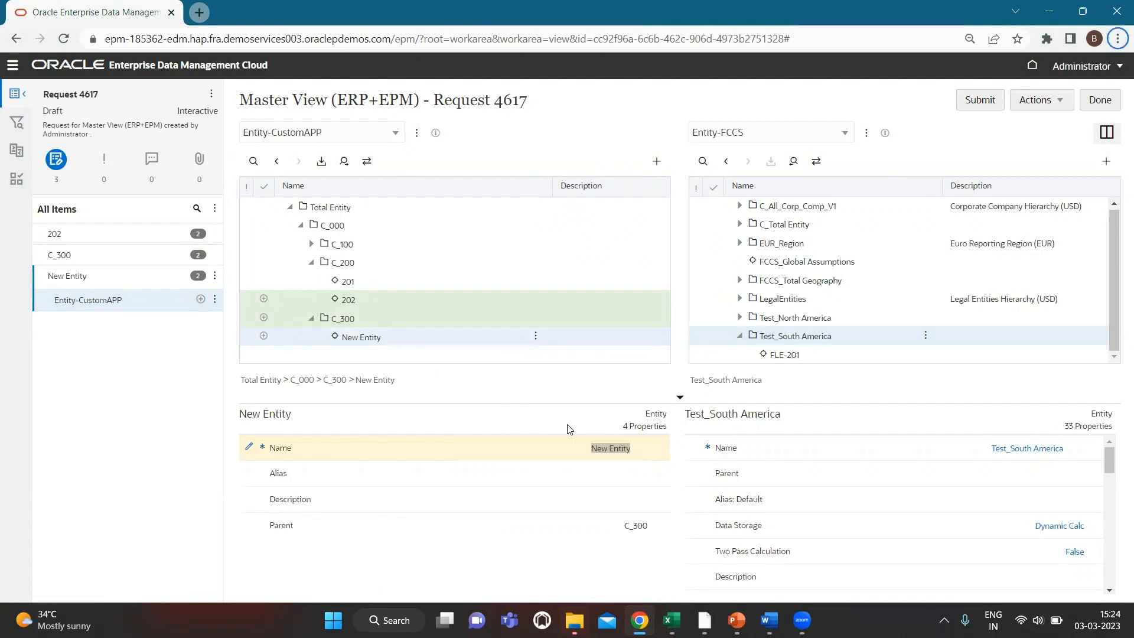
drag(591, 449, 671, 444)
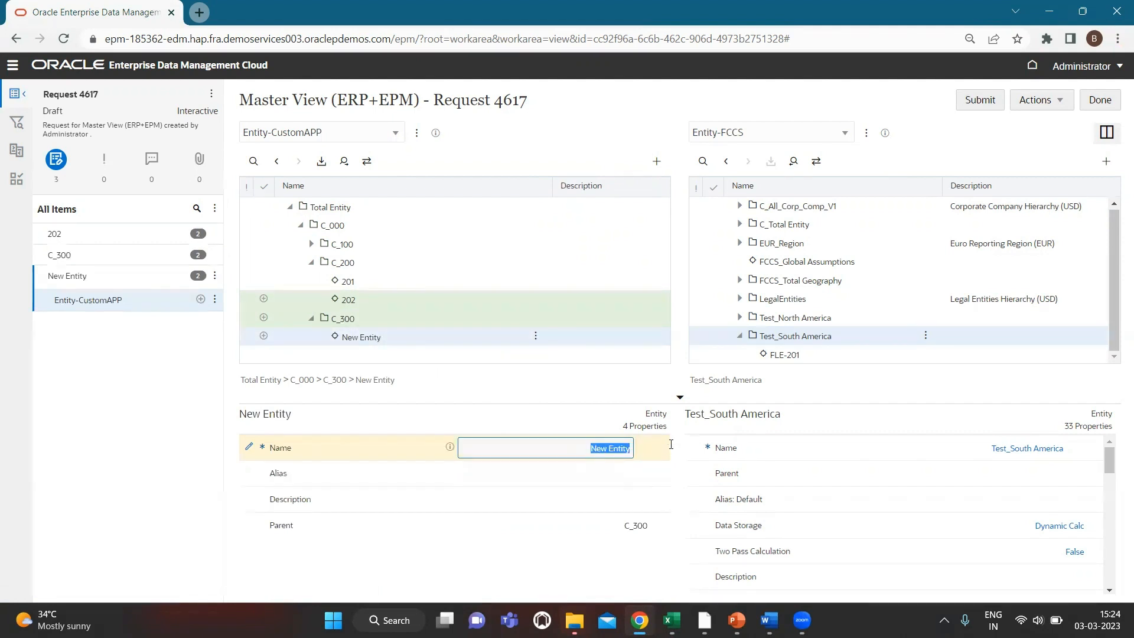
text(301)
key(Return)
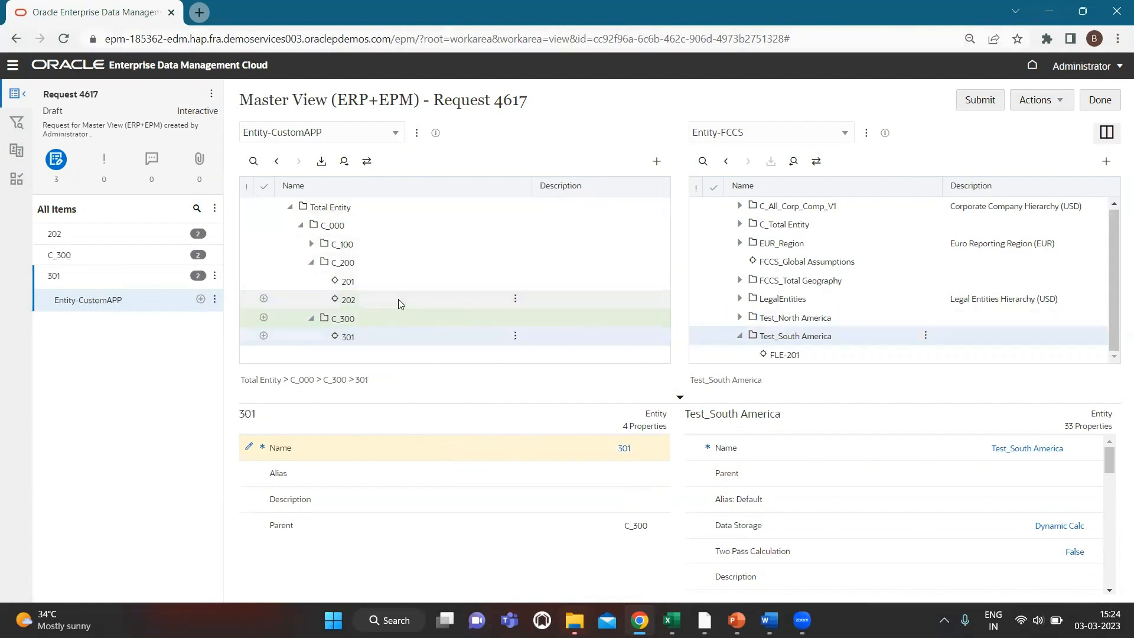
Check the Excel mapping and add entity C_400 as a sibling of C_300 in Entity-CustomAPP
key(alt+Tab)
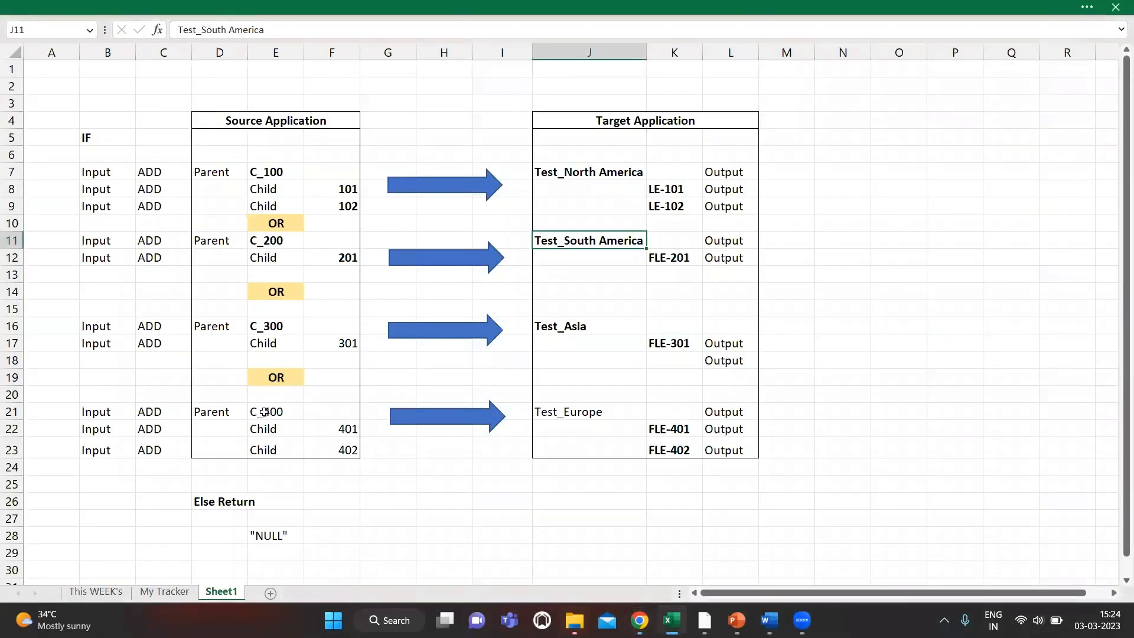
key(alt+Tab)
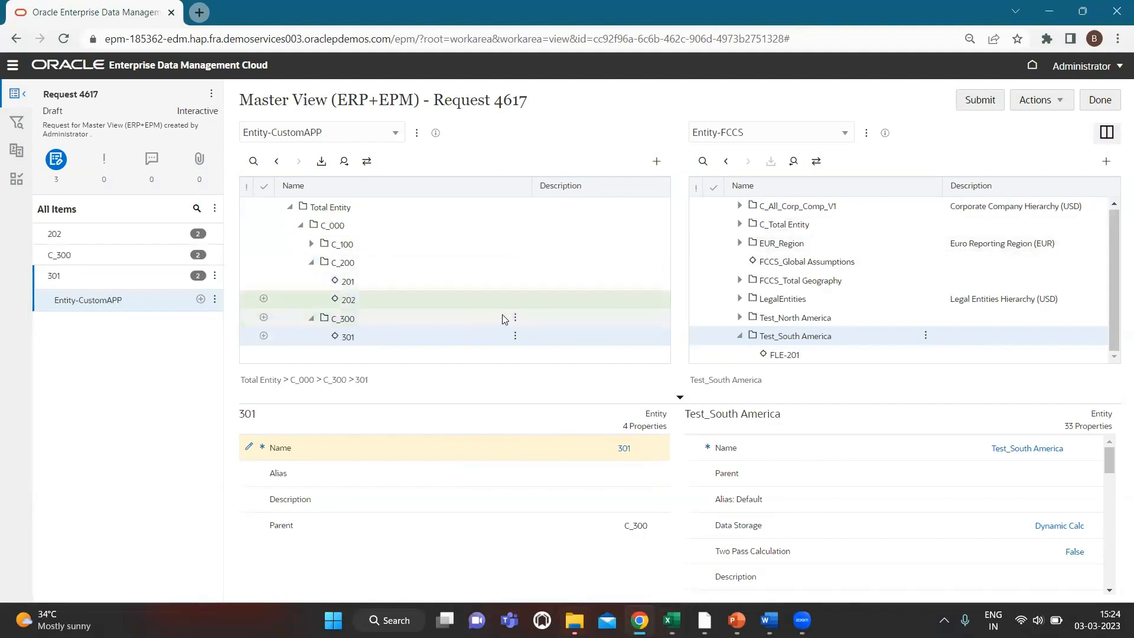
click(517, 319)
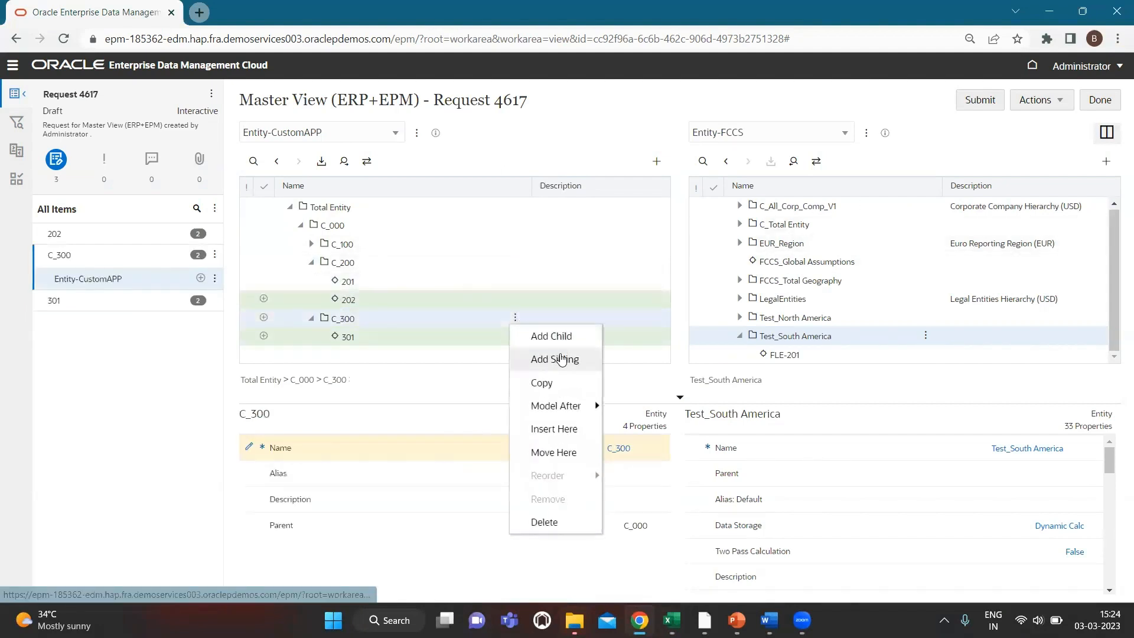
click(554, 358)
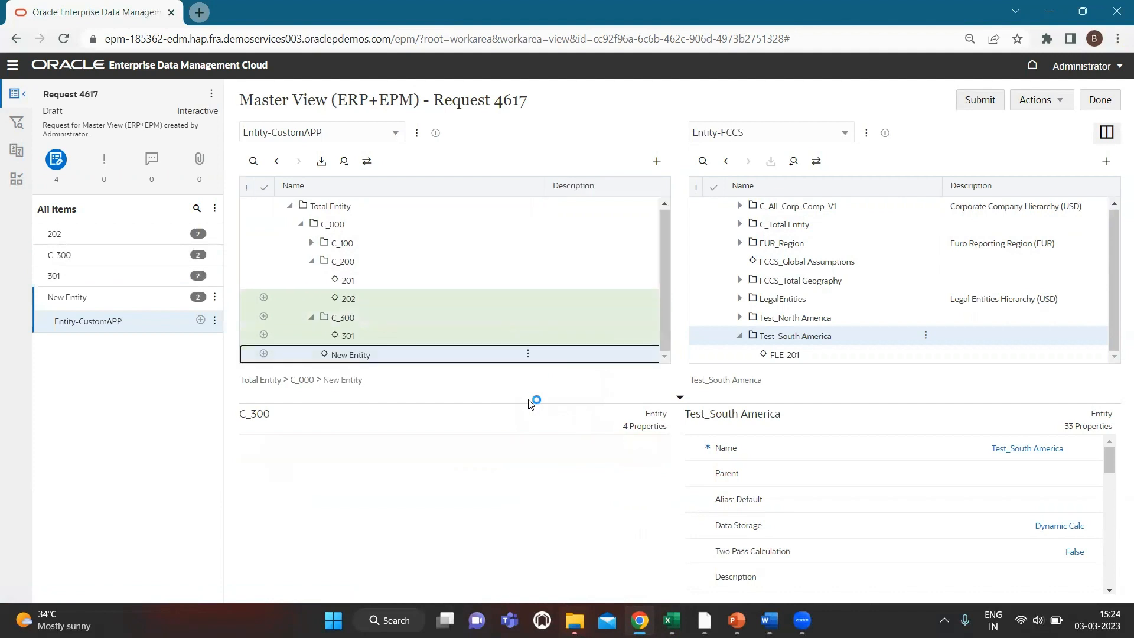
text(C_400)
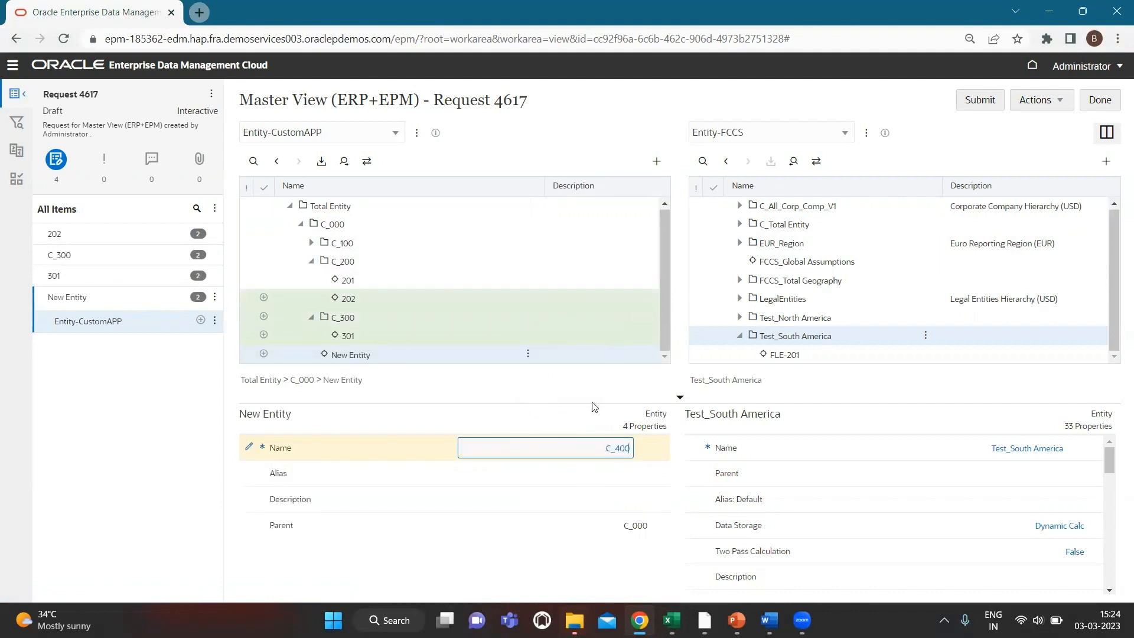
Add entity 401 as a child of C_400 in Entity-CustomAPP
click(528, 354)
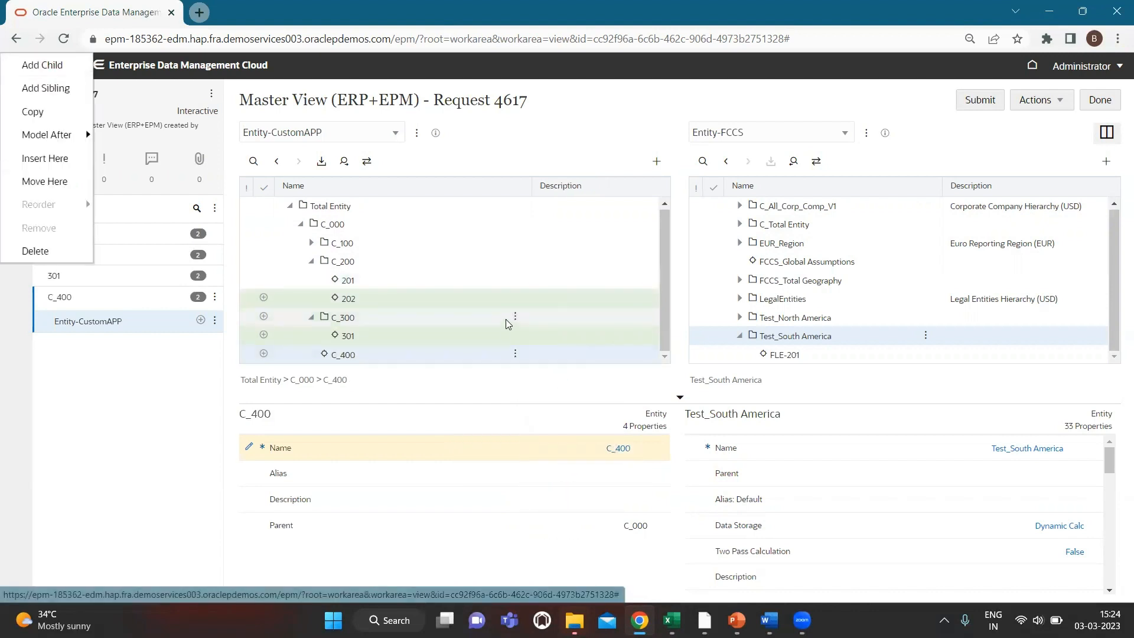
click(515, 353)
click(535, 374)
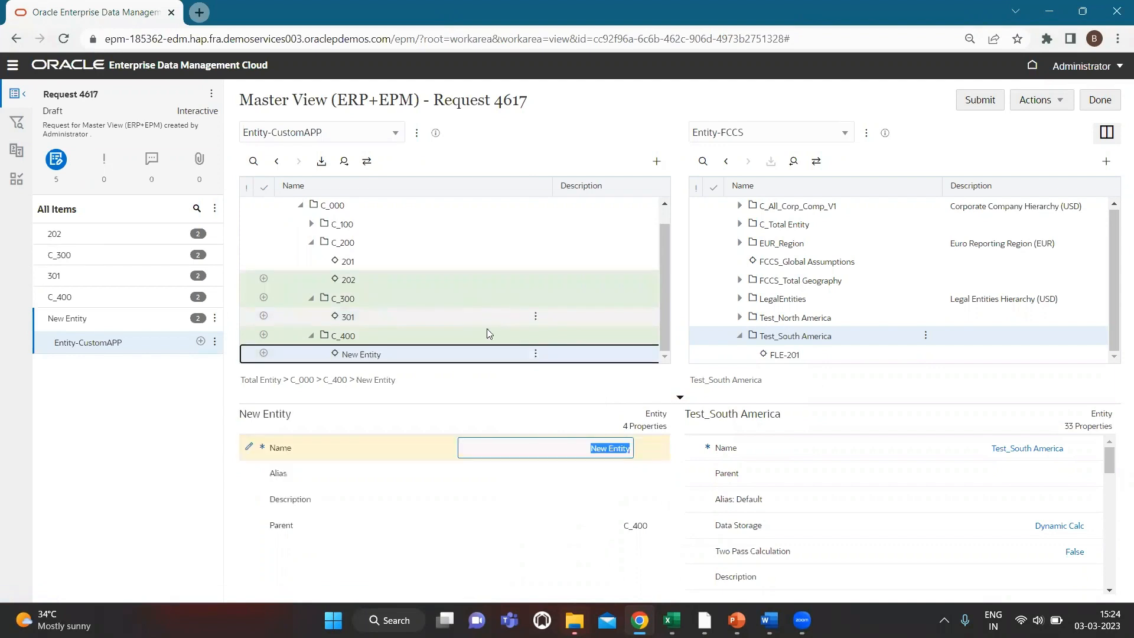
text(401)
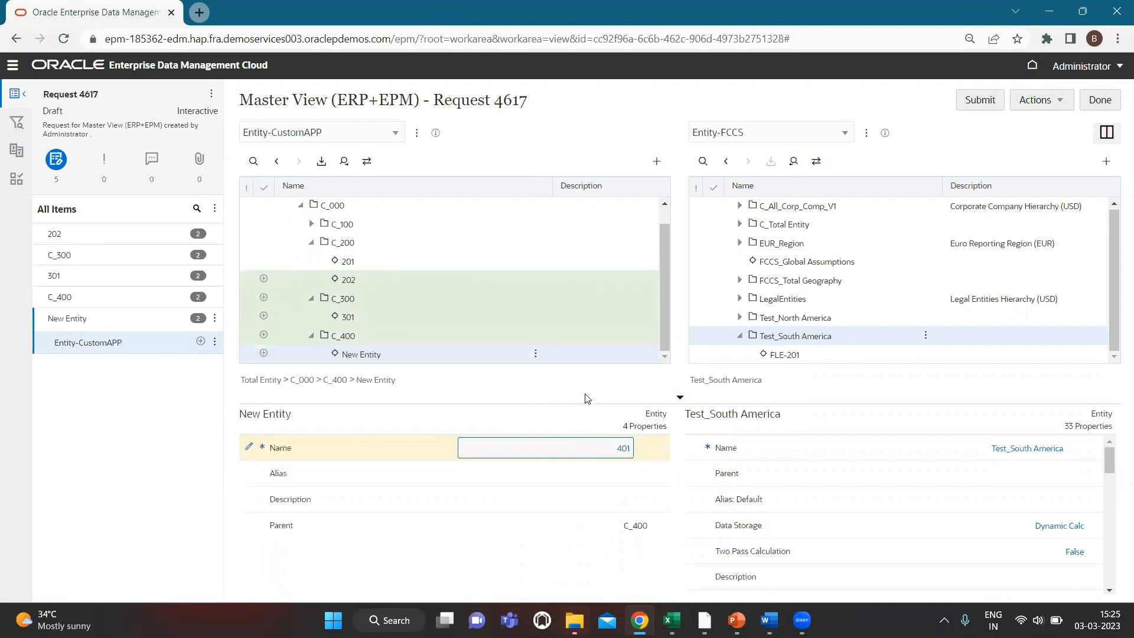
Add entity 402 as a sibling of 401 under C_400 in Entity-CustomAPP
click(535, 354)
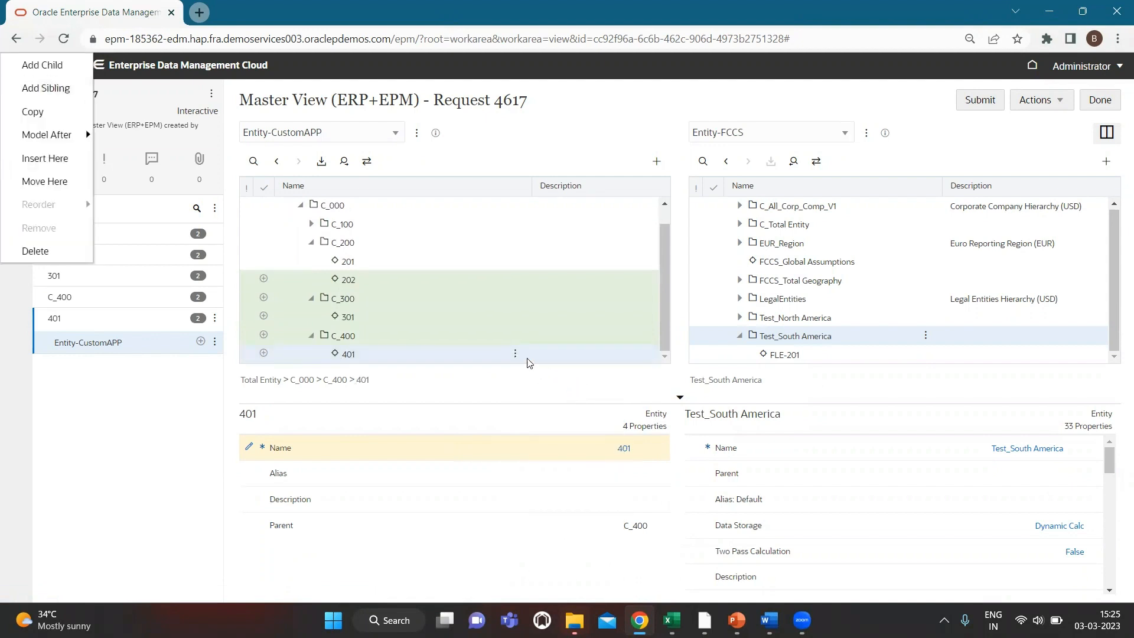
click(515, 353)
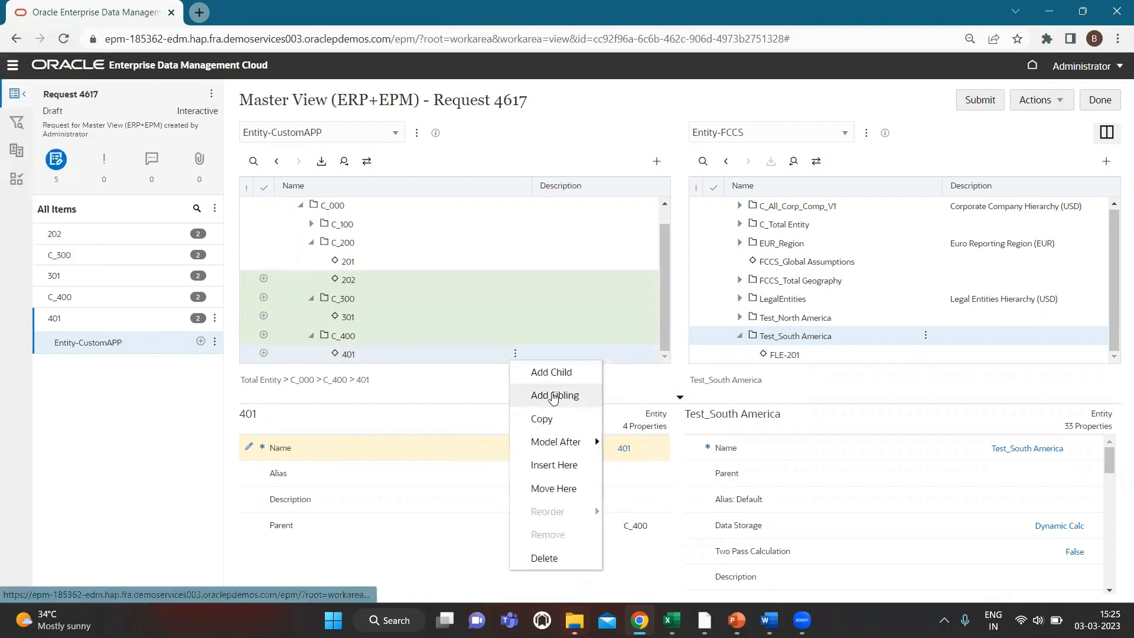
click(554, 396)
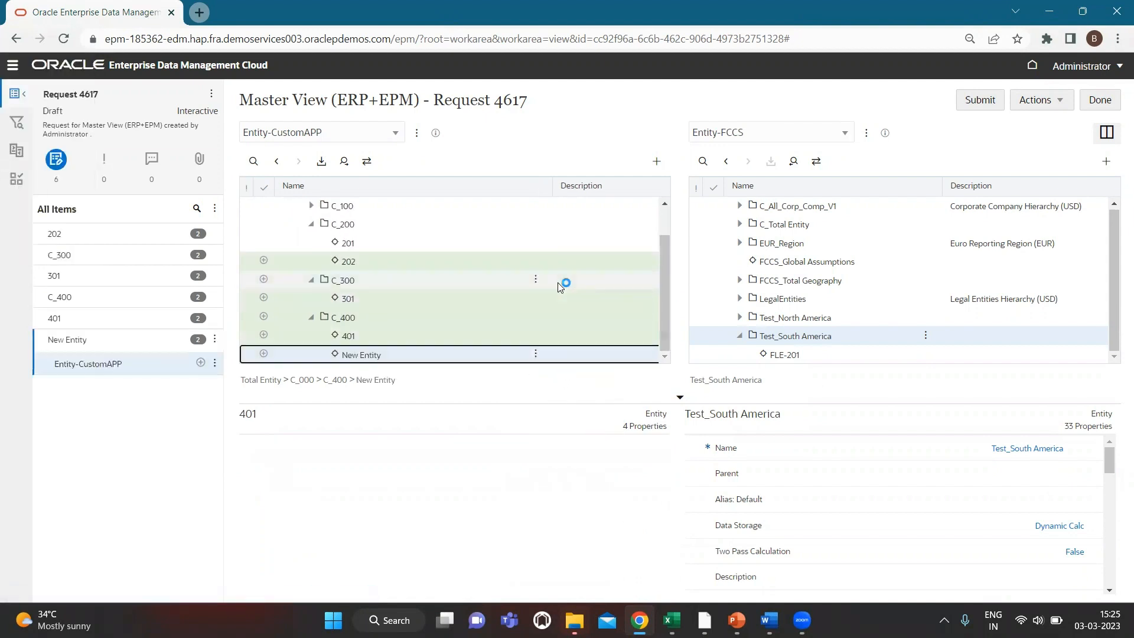
text(402)
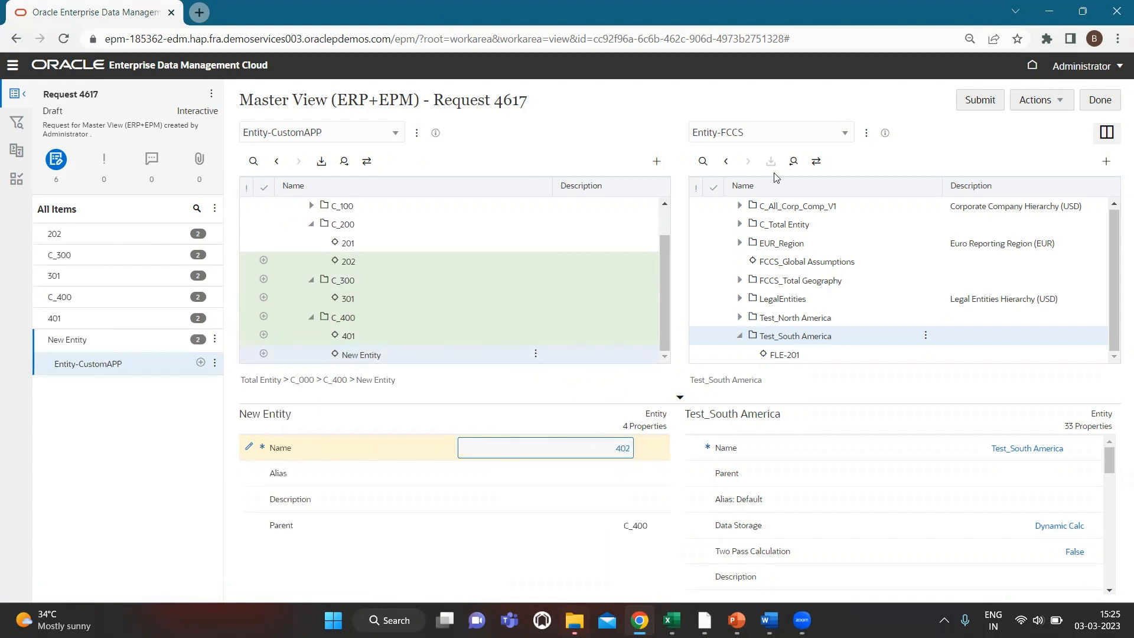
click(662, 101)
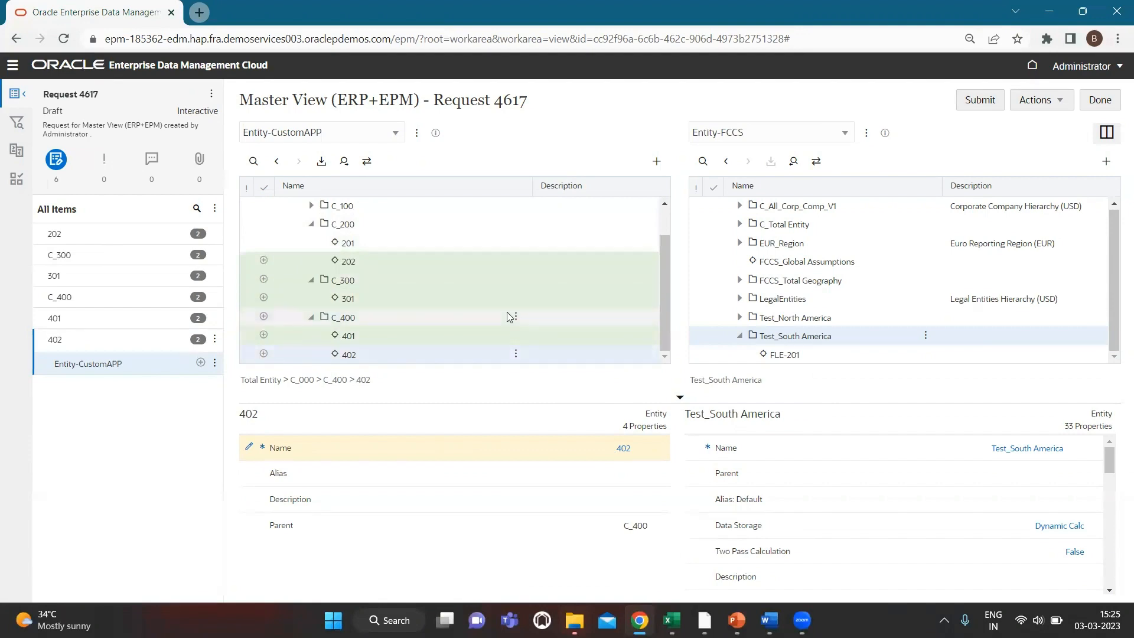
Submit the request with the new entities and expand Total Entity and C_000 in Entity-CustomAPP
key(alt+Tab)
key(alt+Tab)
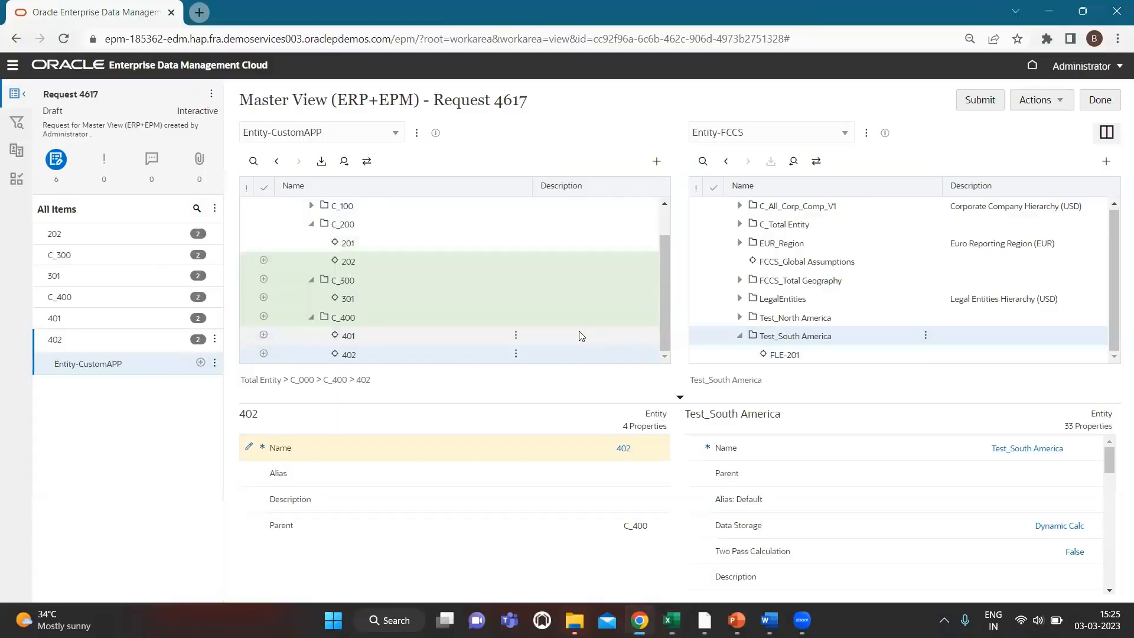
click(981, 101)
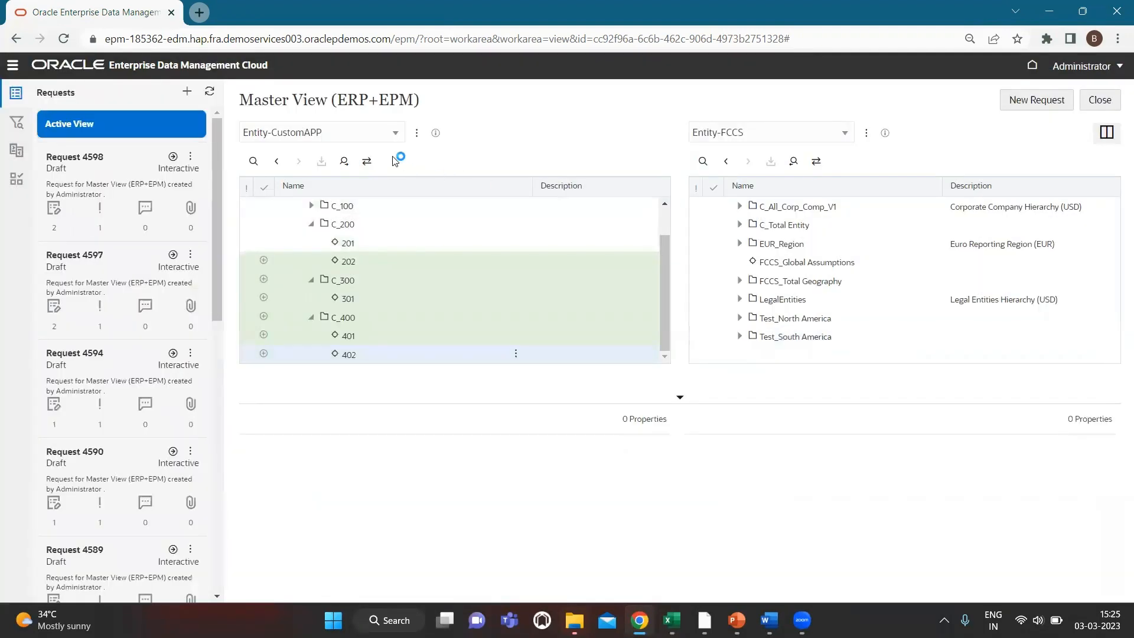
click(289, 210)
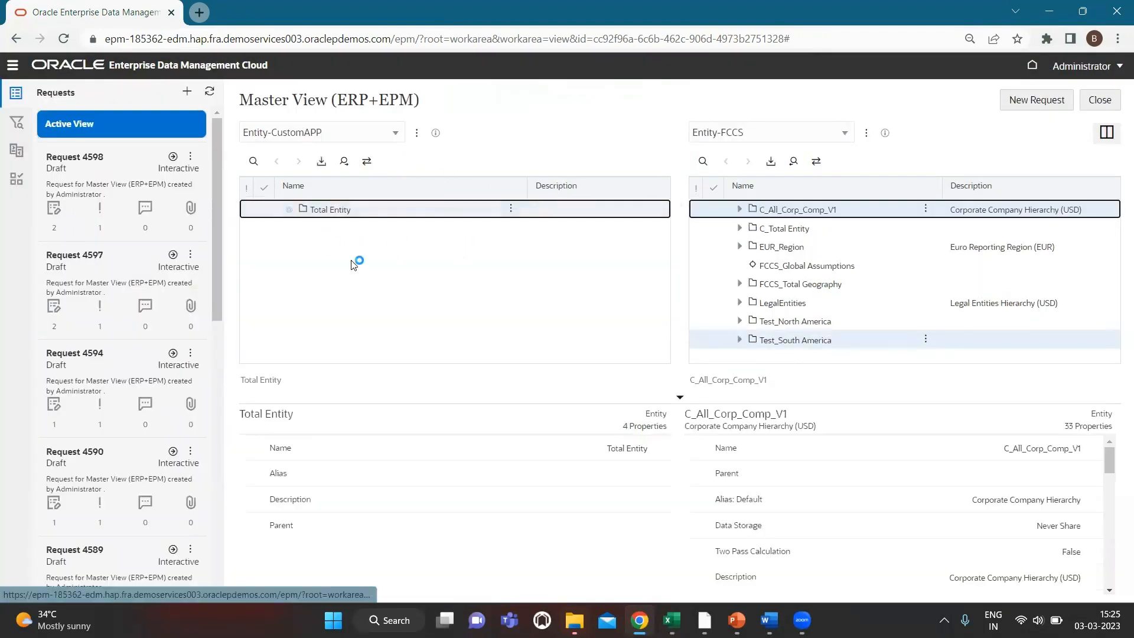
click(299, 229)
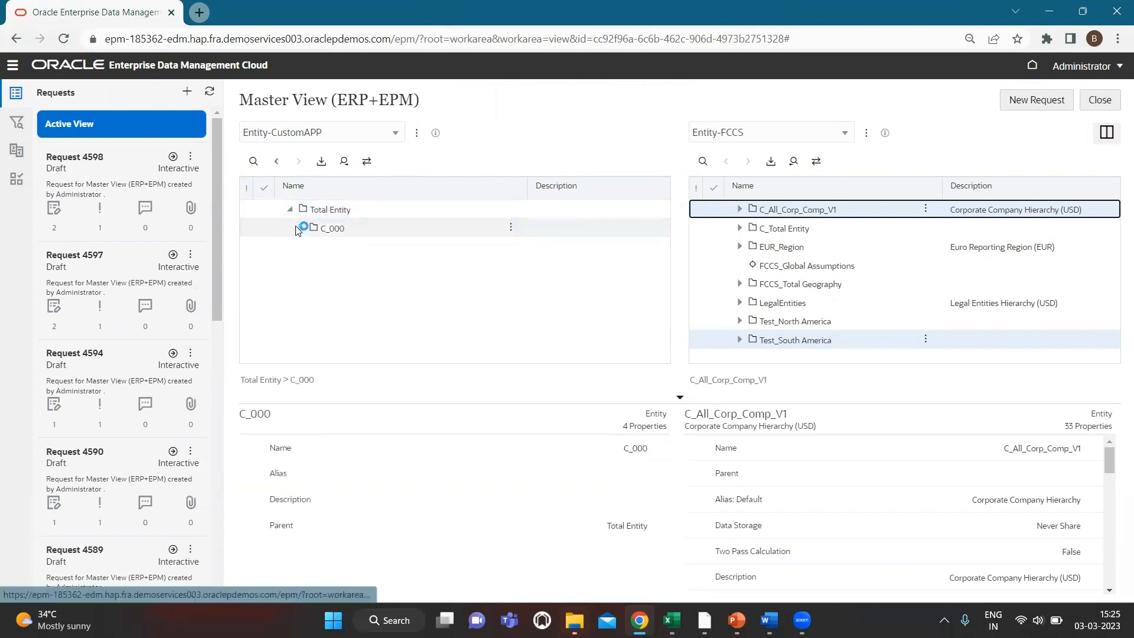
Reload the view, show Entity-CustomAPP beside Entity-FCCS, and expand Total Entity down to the children of C_000
click(343, 42)
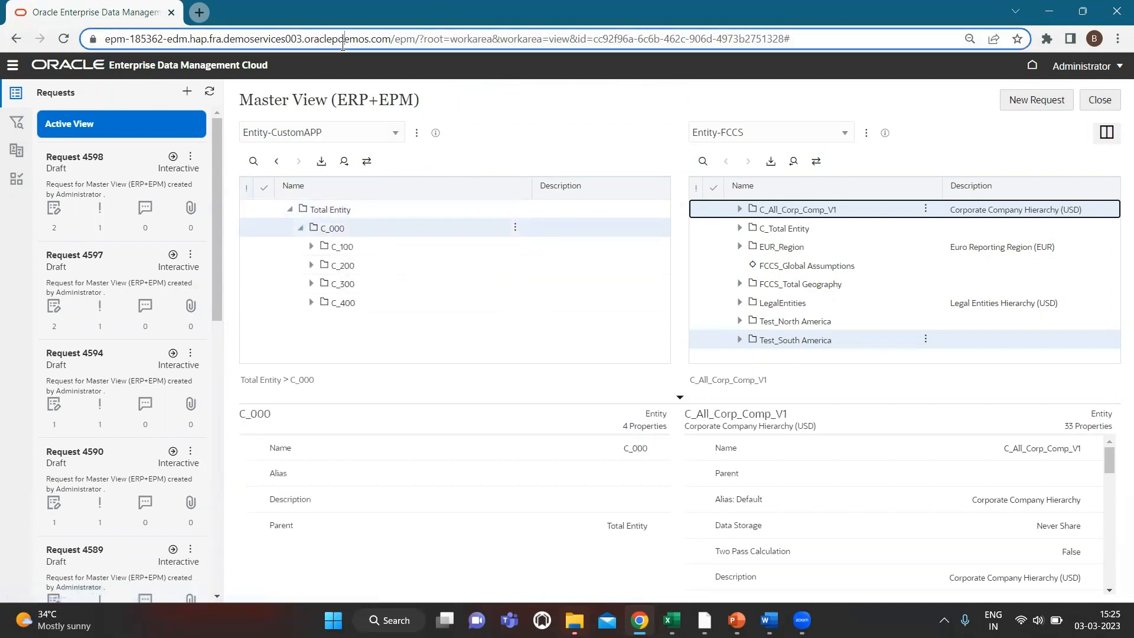
key(Return)
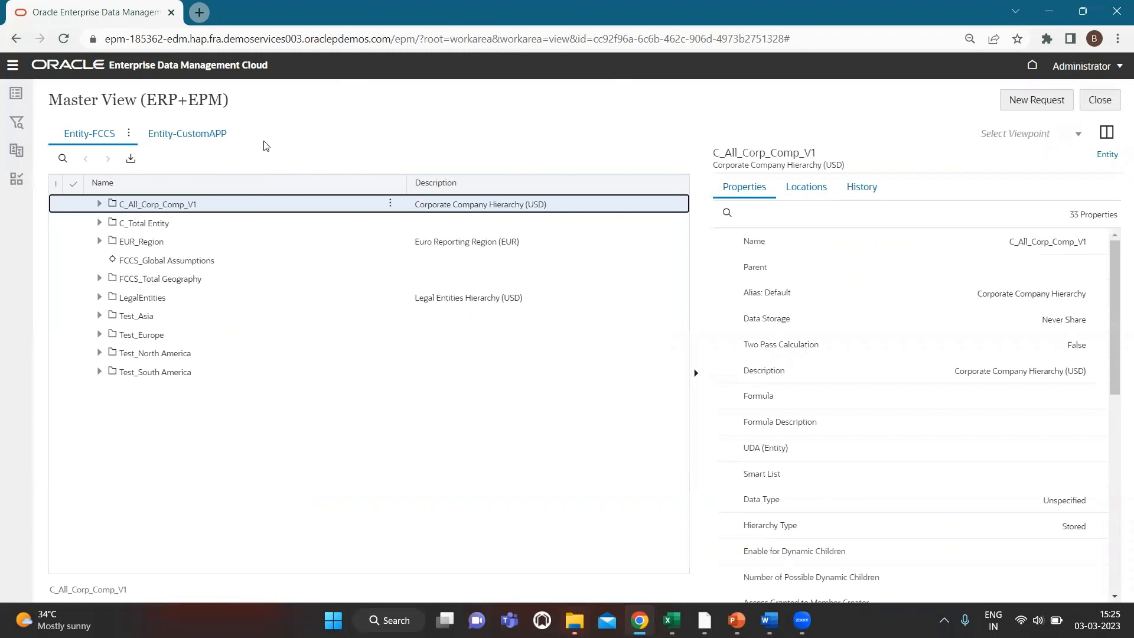
click(219, 141)
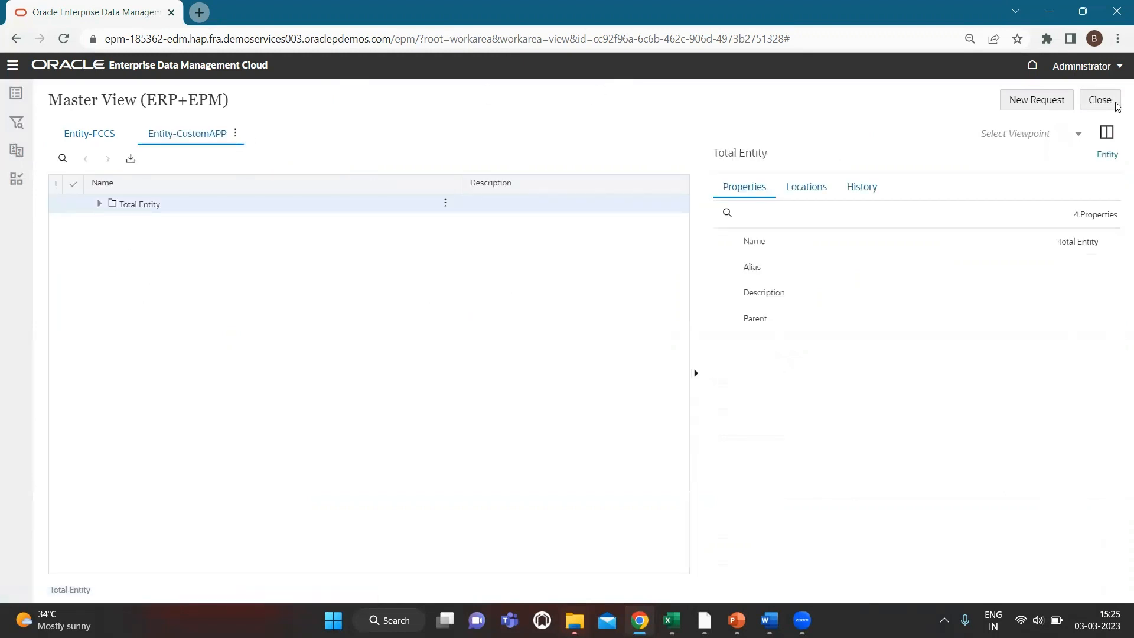
click(1106, 140)
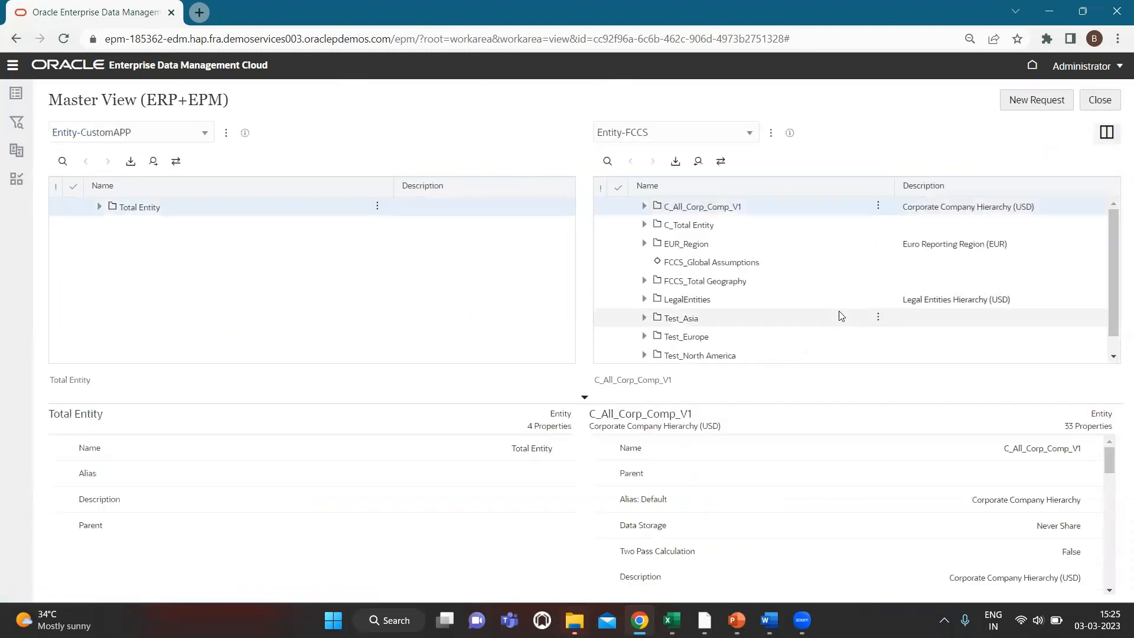
scroll(839, 310, down, 1)
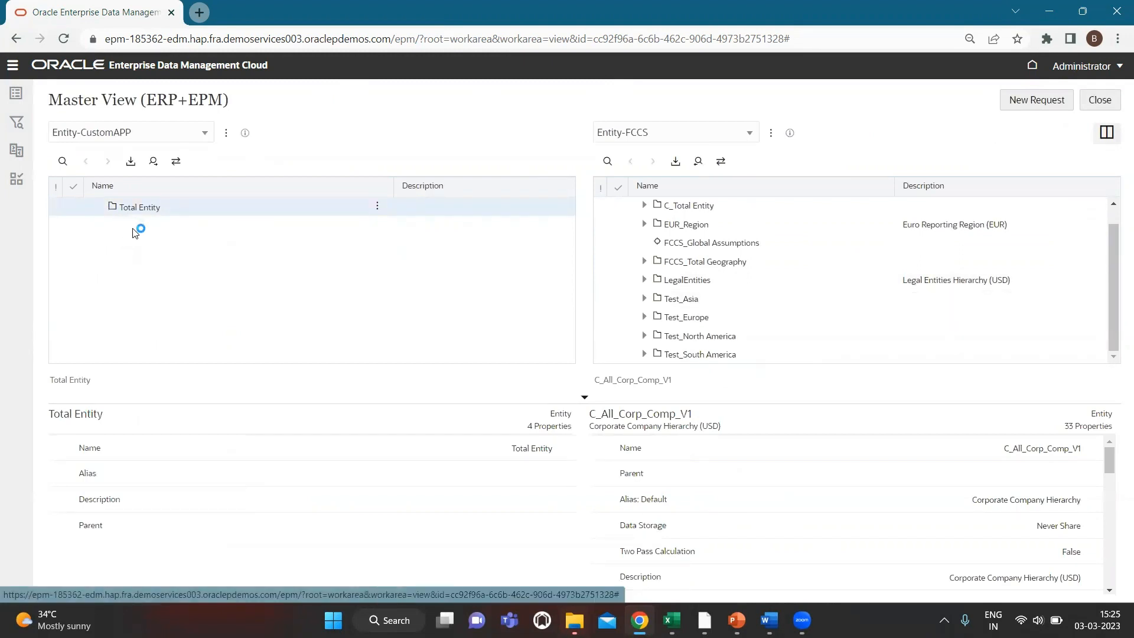
click(107, 225)
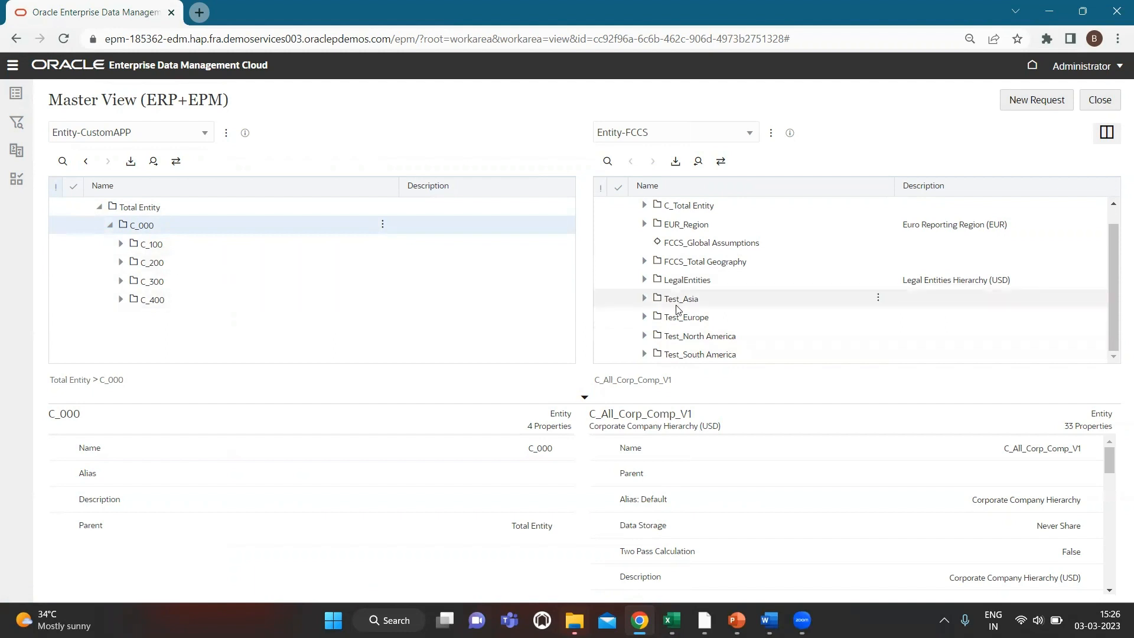
Compare the parents C_300 and C_400 and their Entity-FCCS targets with the Excel mapping
key(alt+Tab)
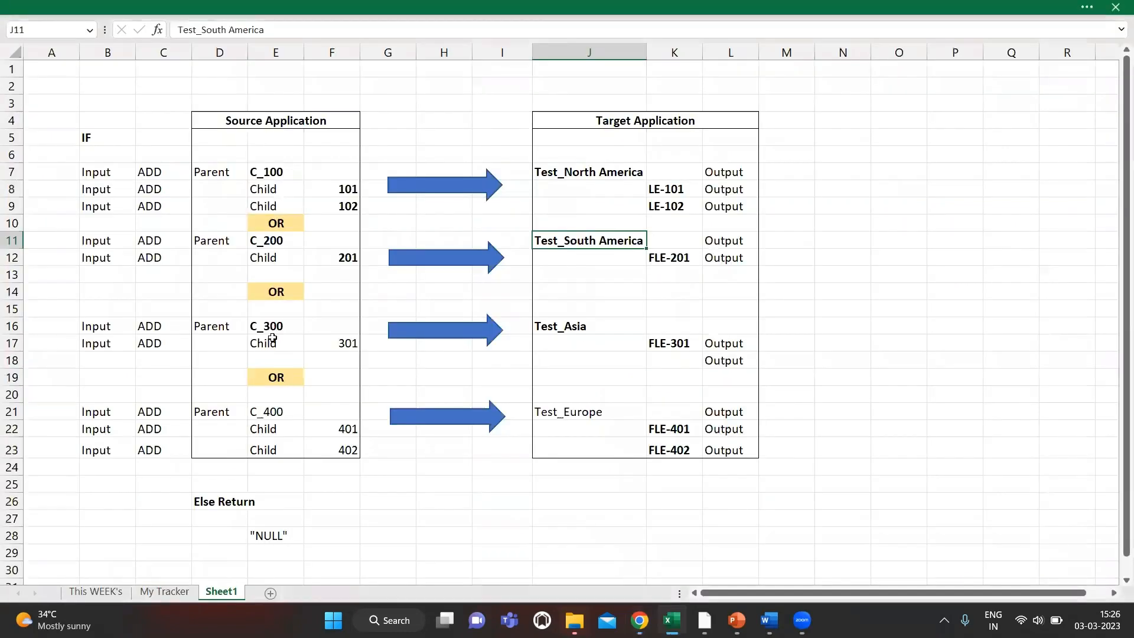
click(272, 331)
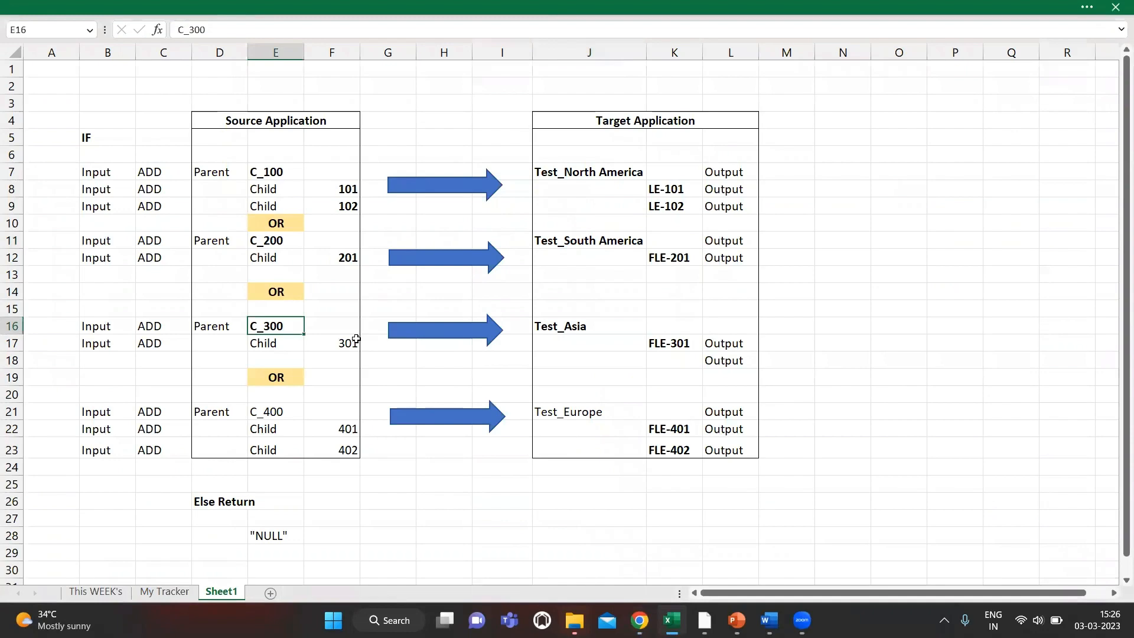
key(alt+Tab)
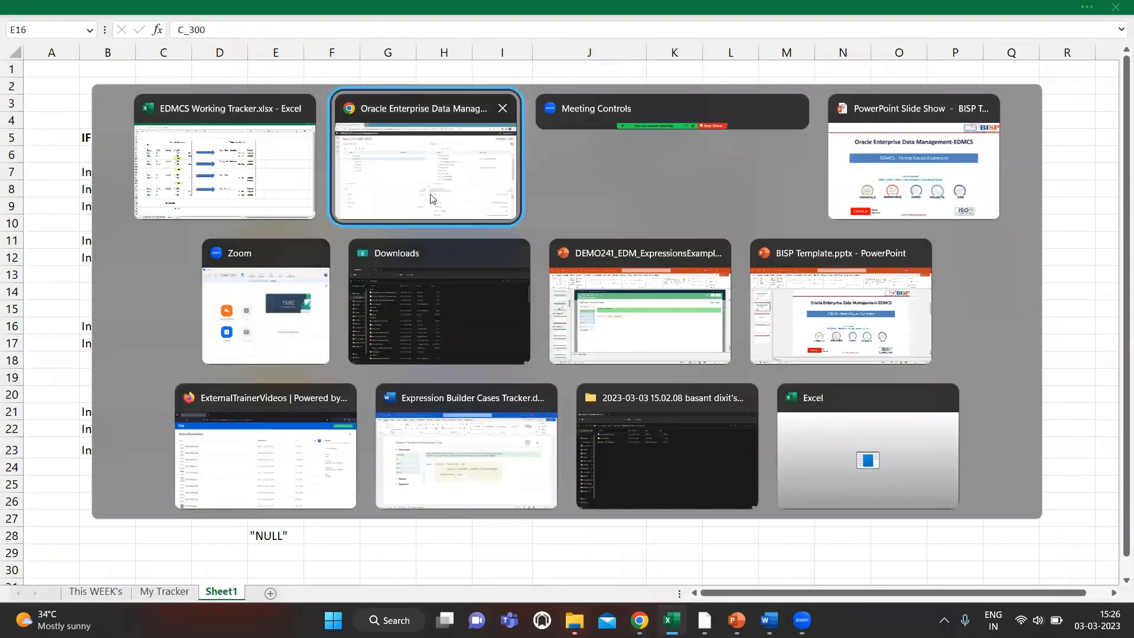
click(446, 209)
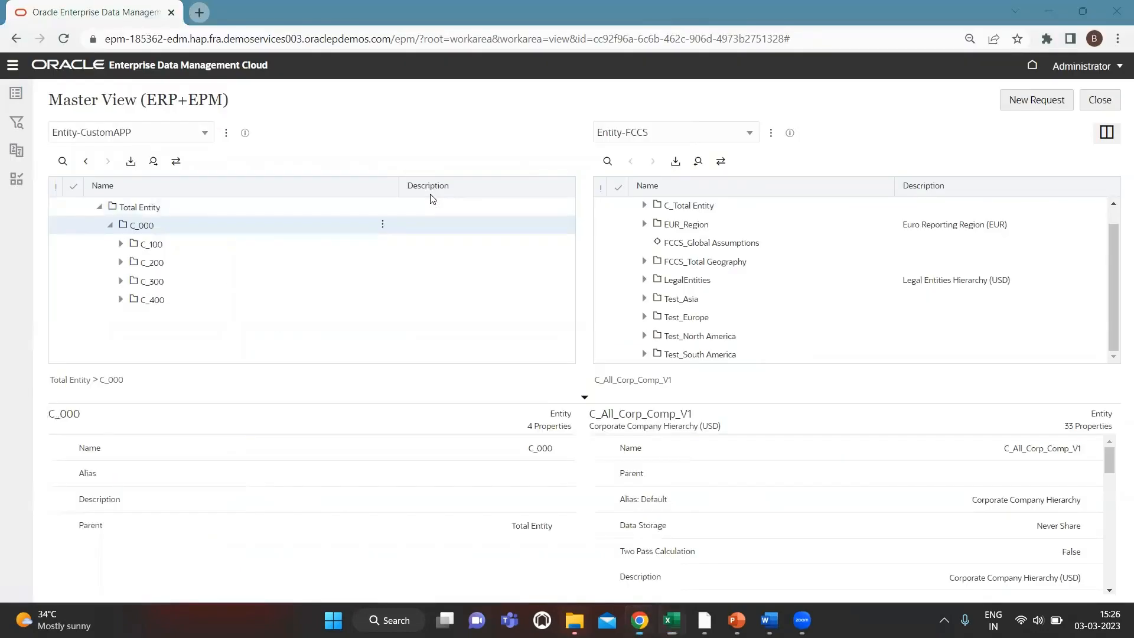
click(229, 306)
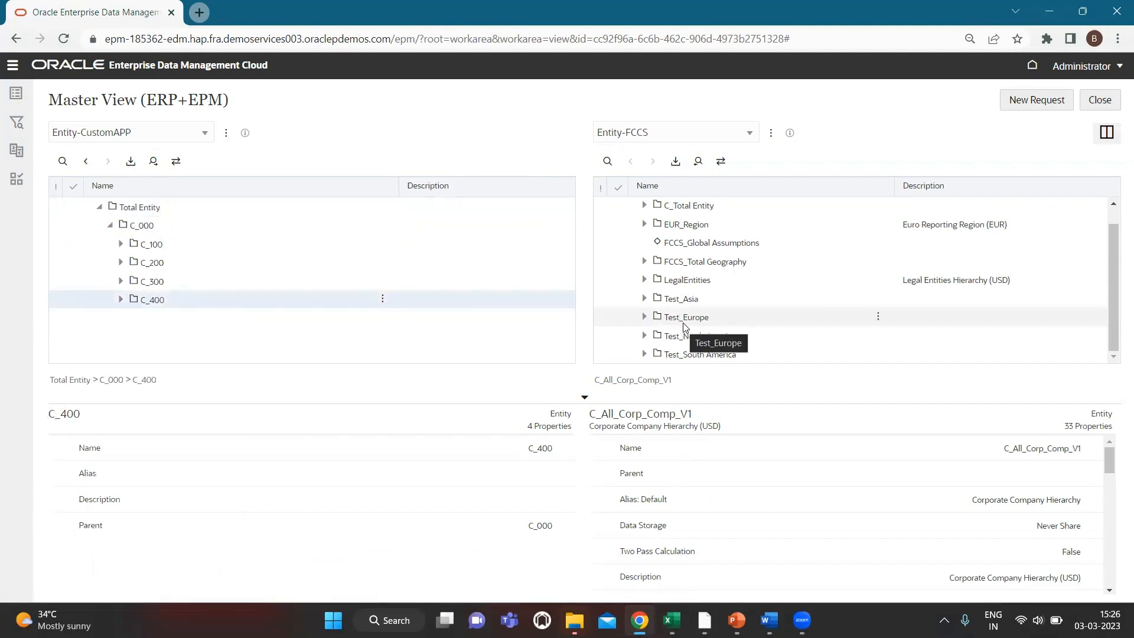
key(alt+Tab)
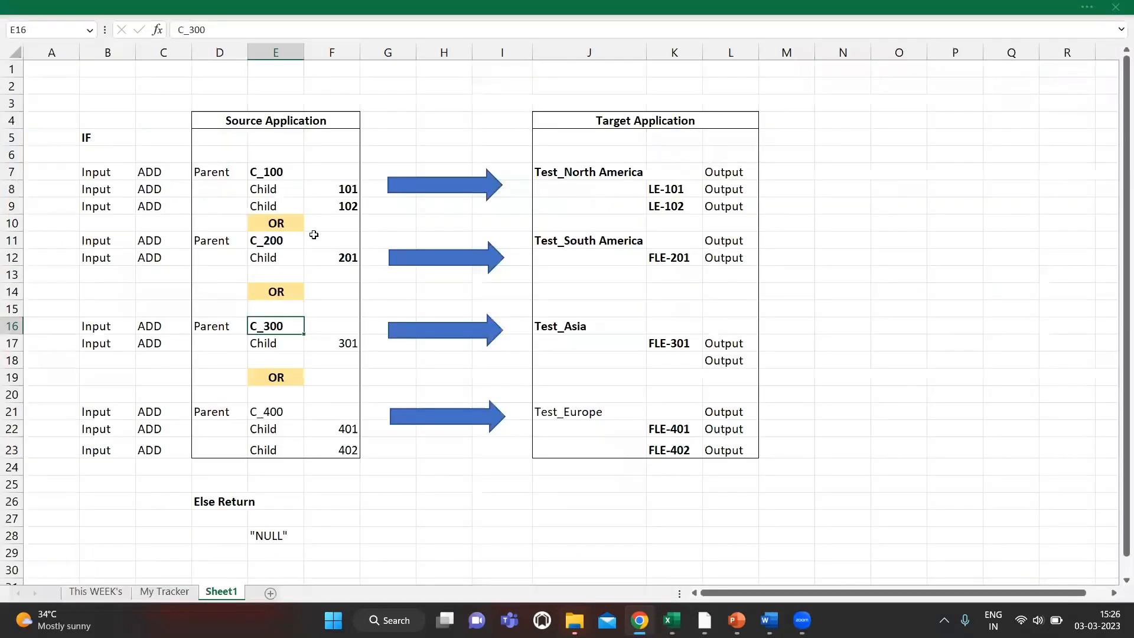
key(alt+Tab)
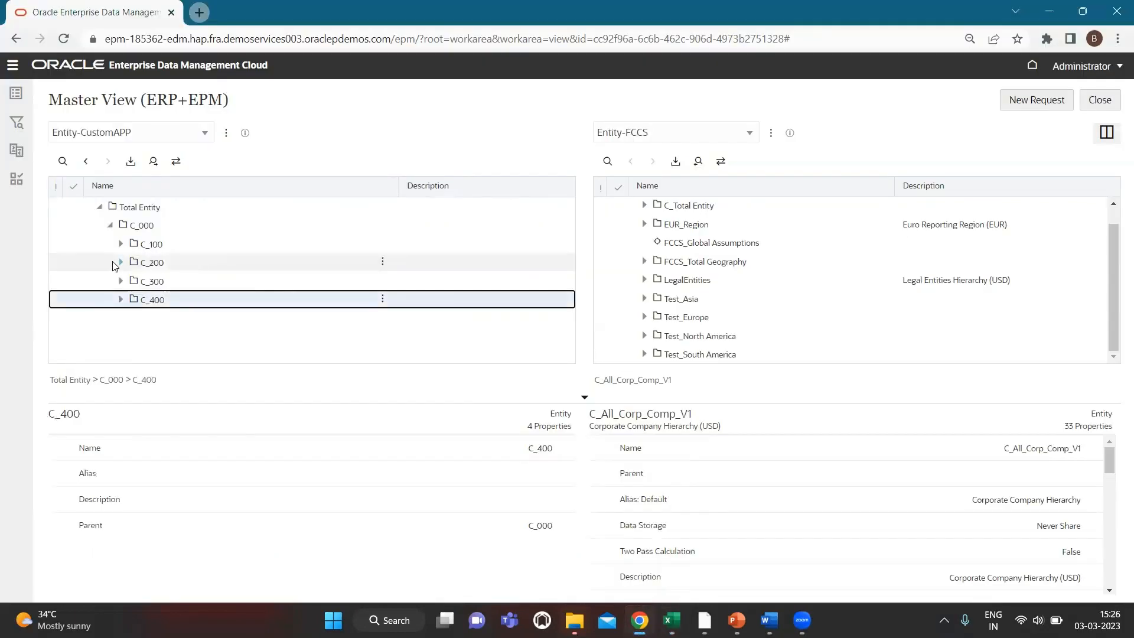
Expand C_200 with Test_South America and C_300 with Test_Asia to compare their children against the Excel mapping
click(120, 263)
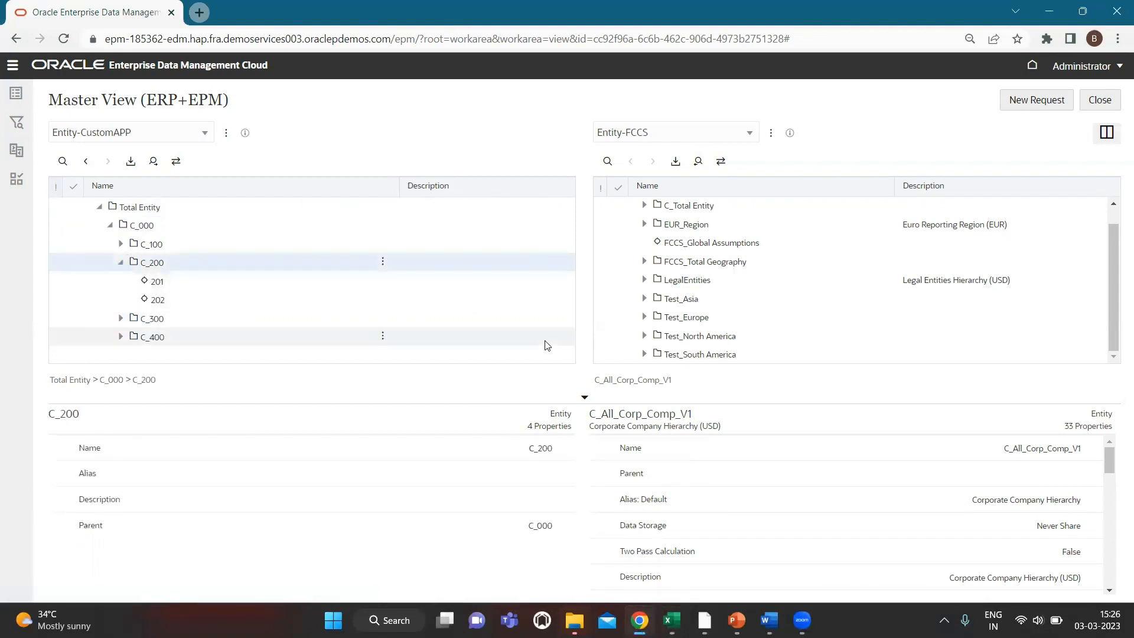
click(644, 355)
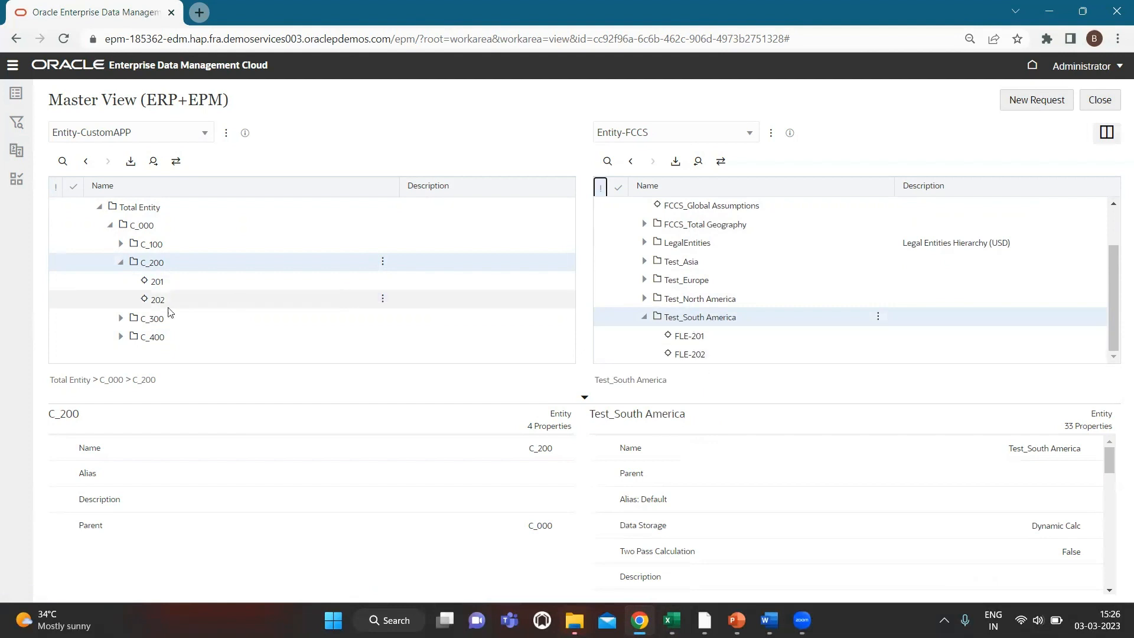
click(125, 319)
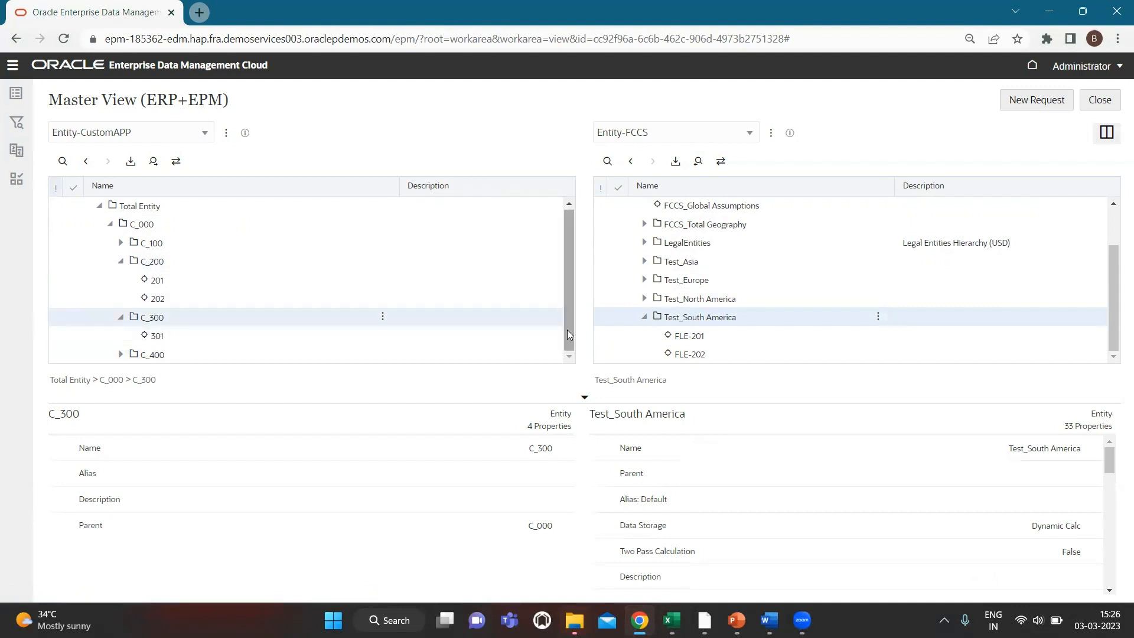
click(648, 264)
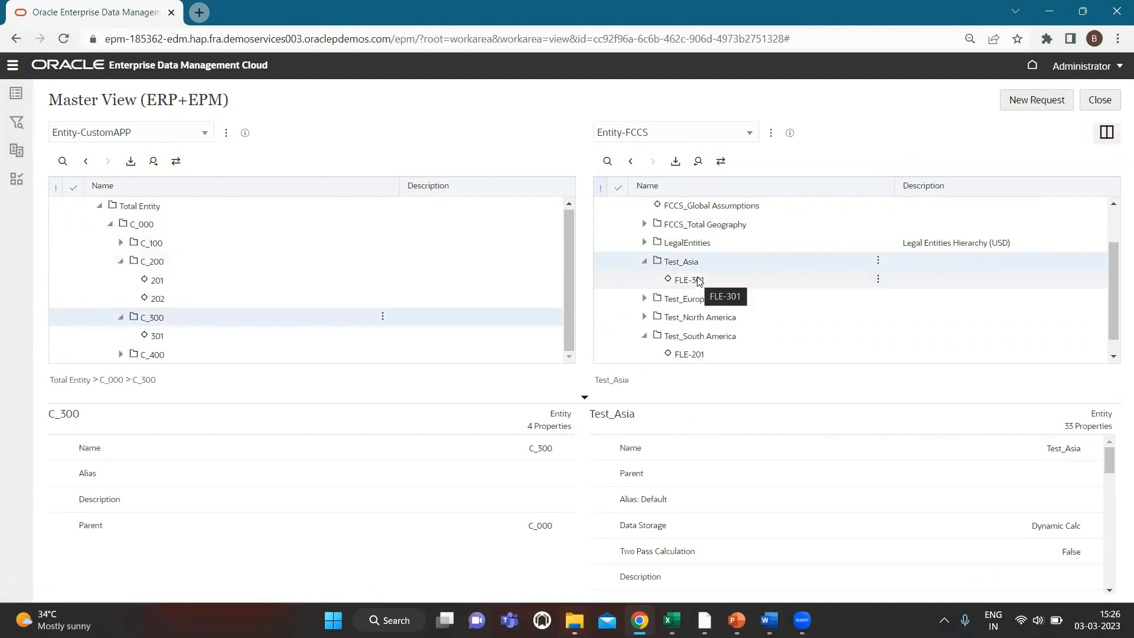
key(alt+Tab)
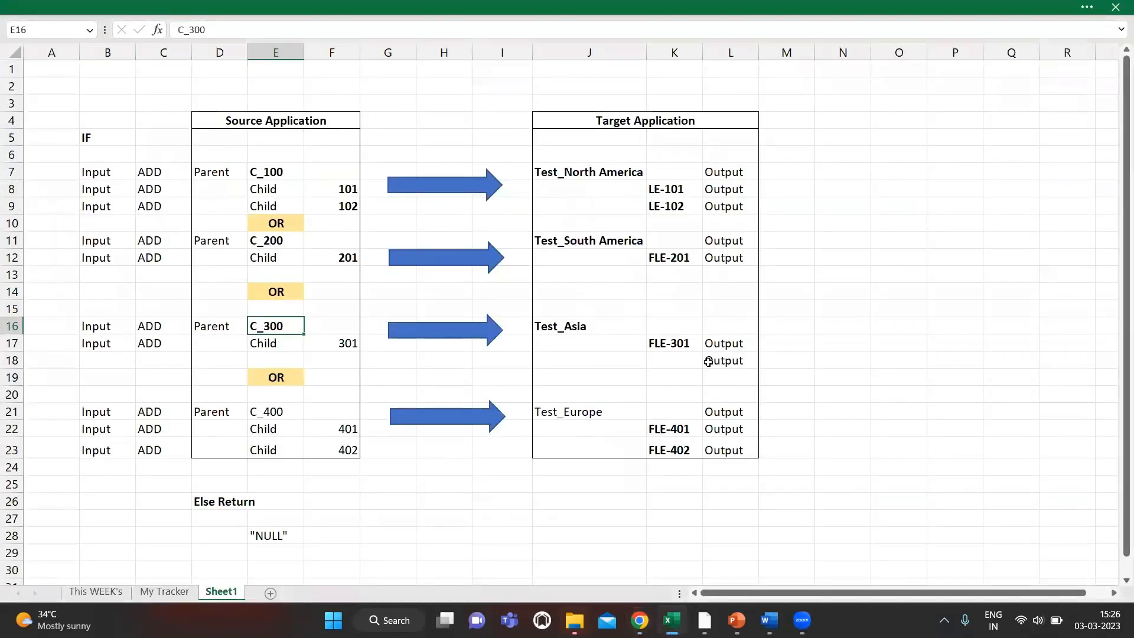
Expand C_400 in Entity-CustomAPP and Test_Europe in Entity-FCCS, and compare the Asia and Europe children with the Excel mapping
click(682, 347)
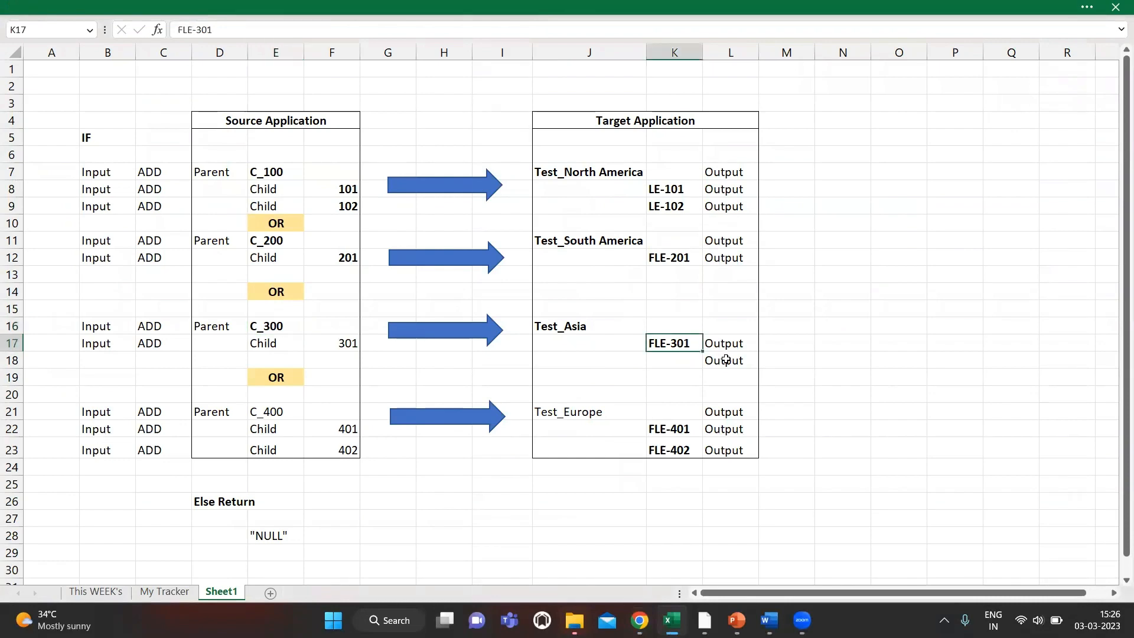
key(alt+Tab)
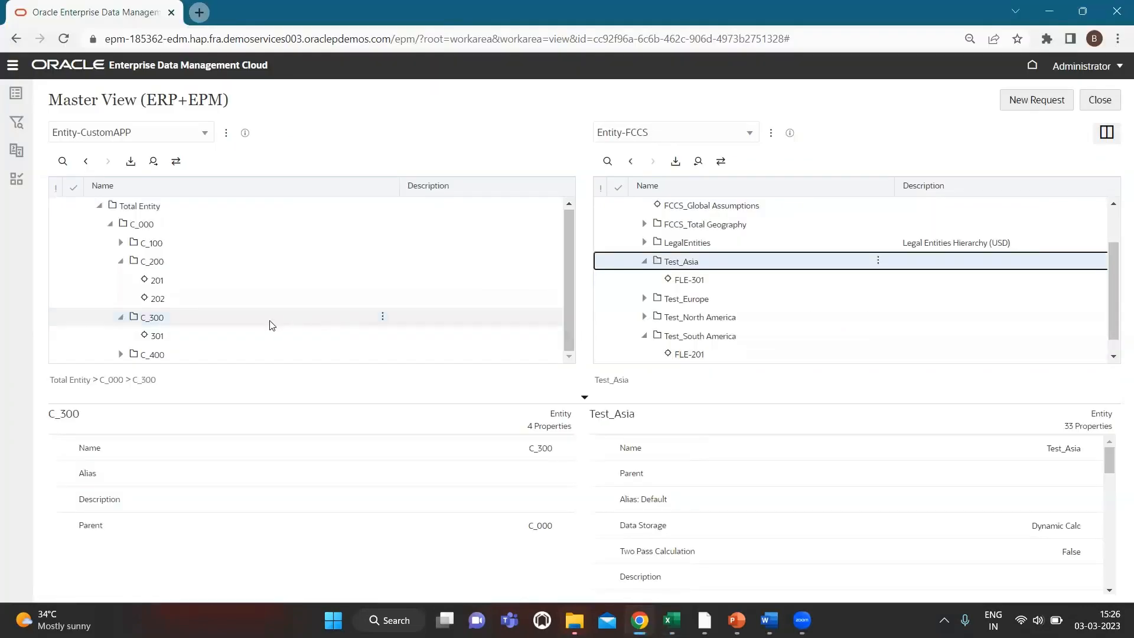
click(121, 354)
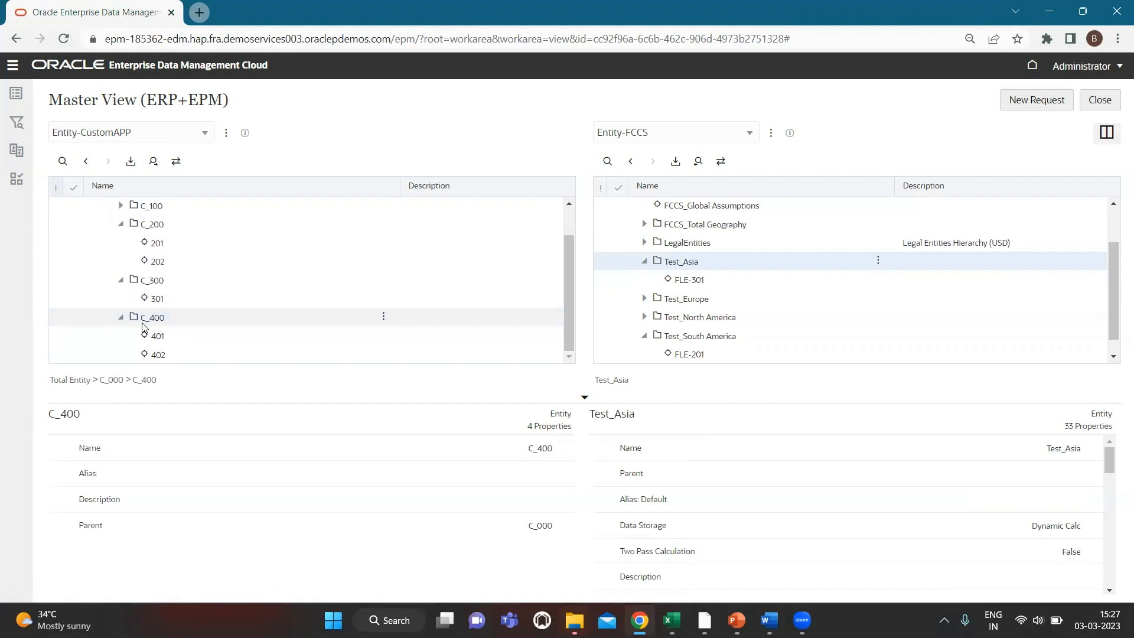
click(648, 301)
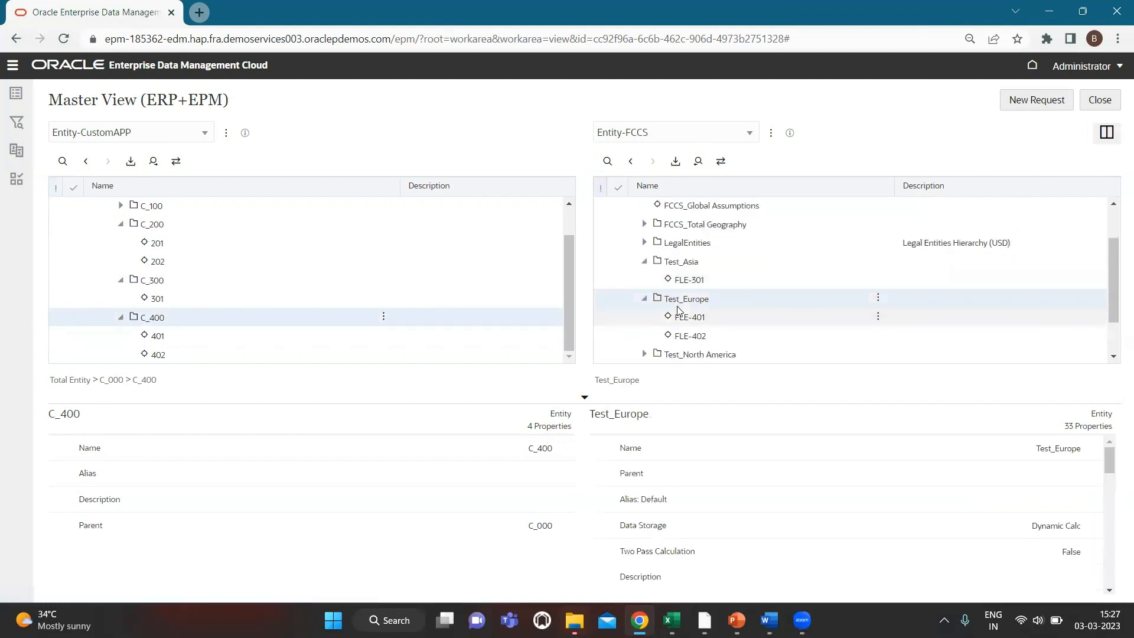
scroll(678, 309, down, 1)
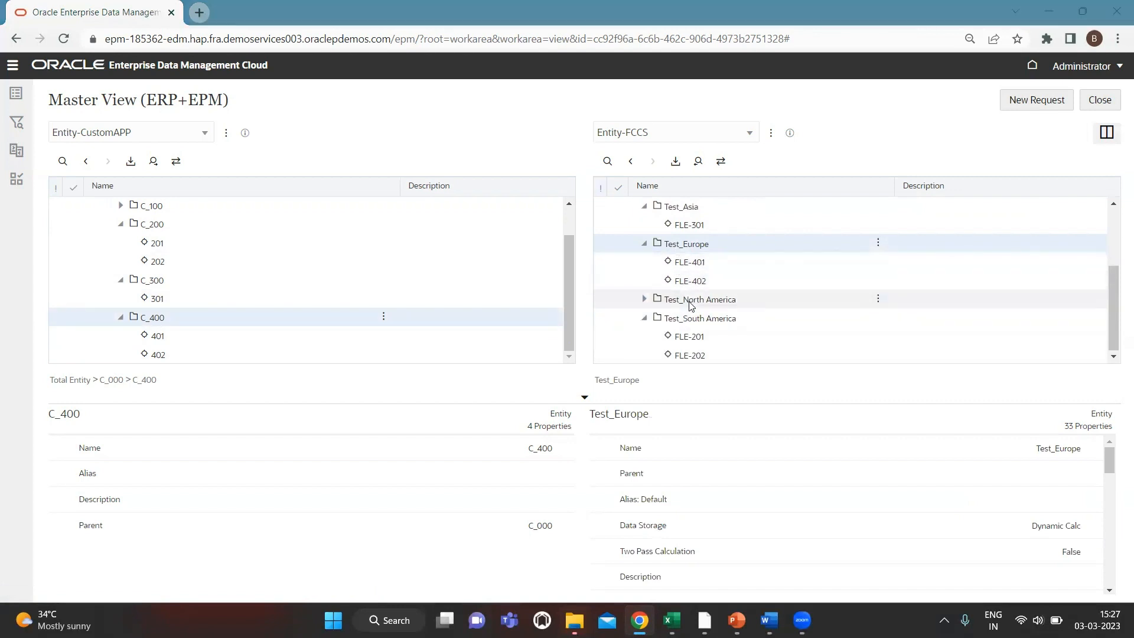
key(alt+Tab)
click(664, 424)
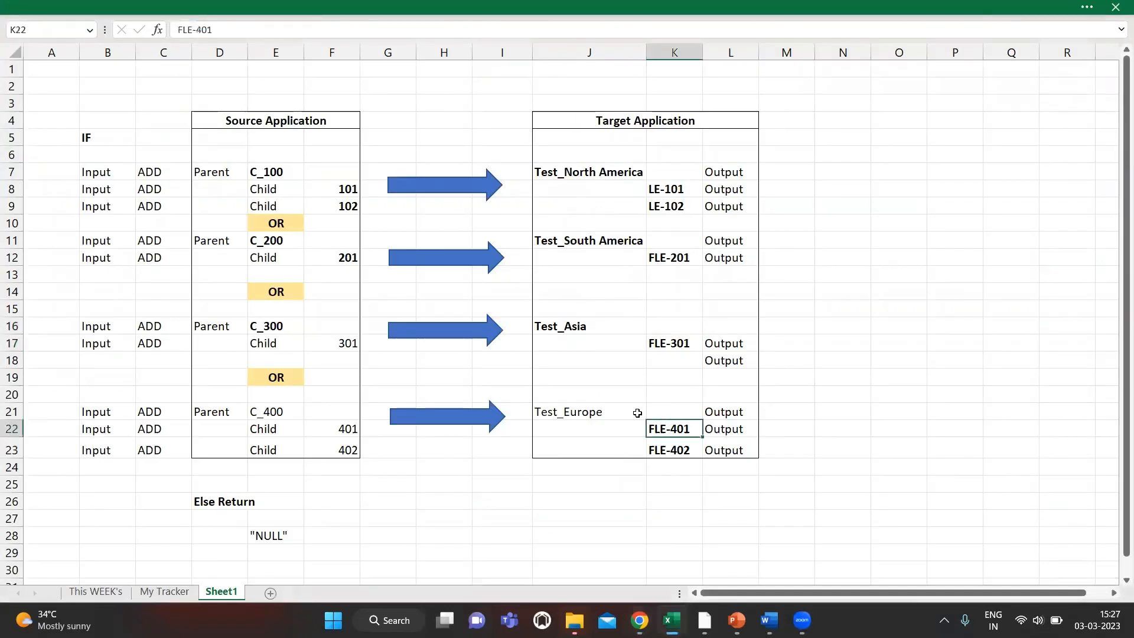
Make the Test_Europe target in the Excel mapping bold and switch to the PowerPoint slide show
click(638, 413)
key(ctrl+b)
key(alt+Tab)
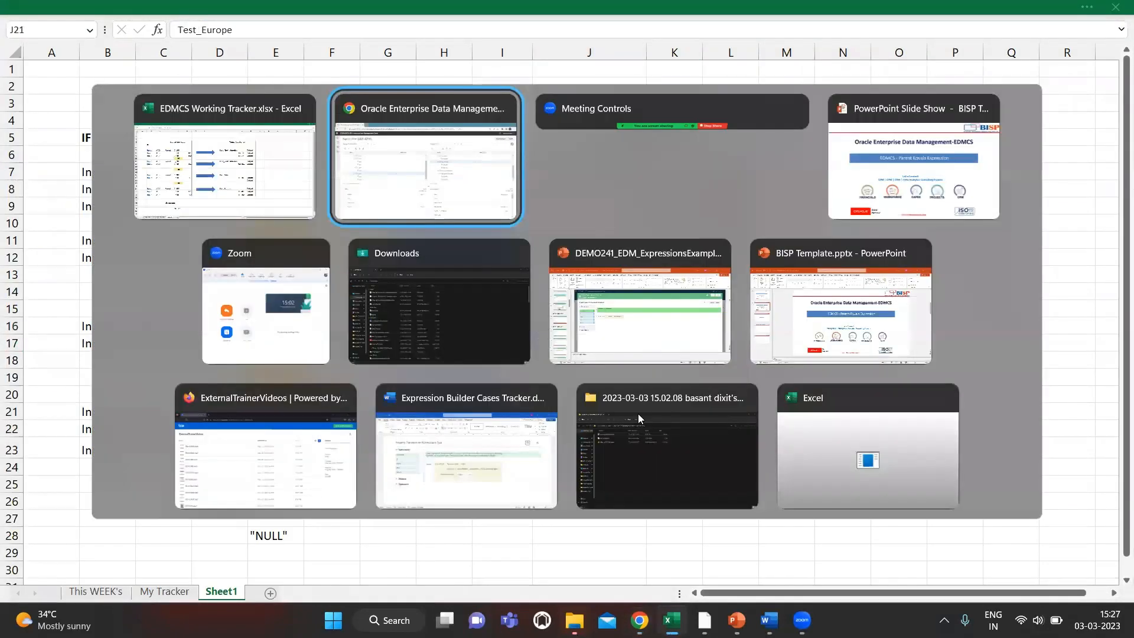
key(alt+Tab)
key(alt+Tab)
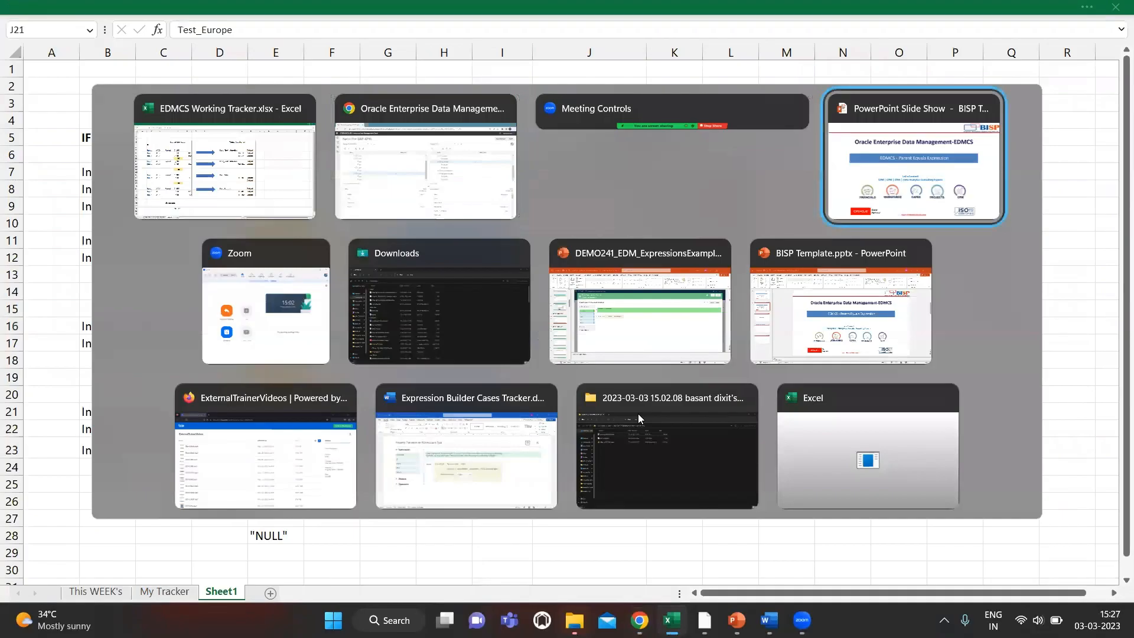